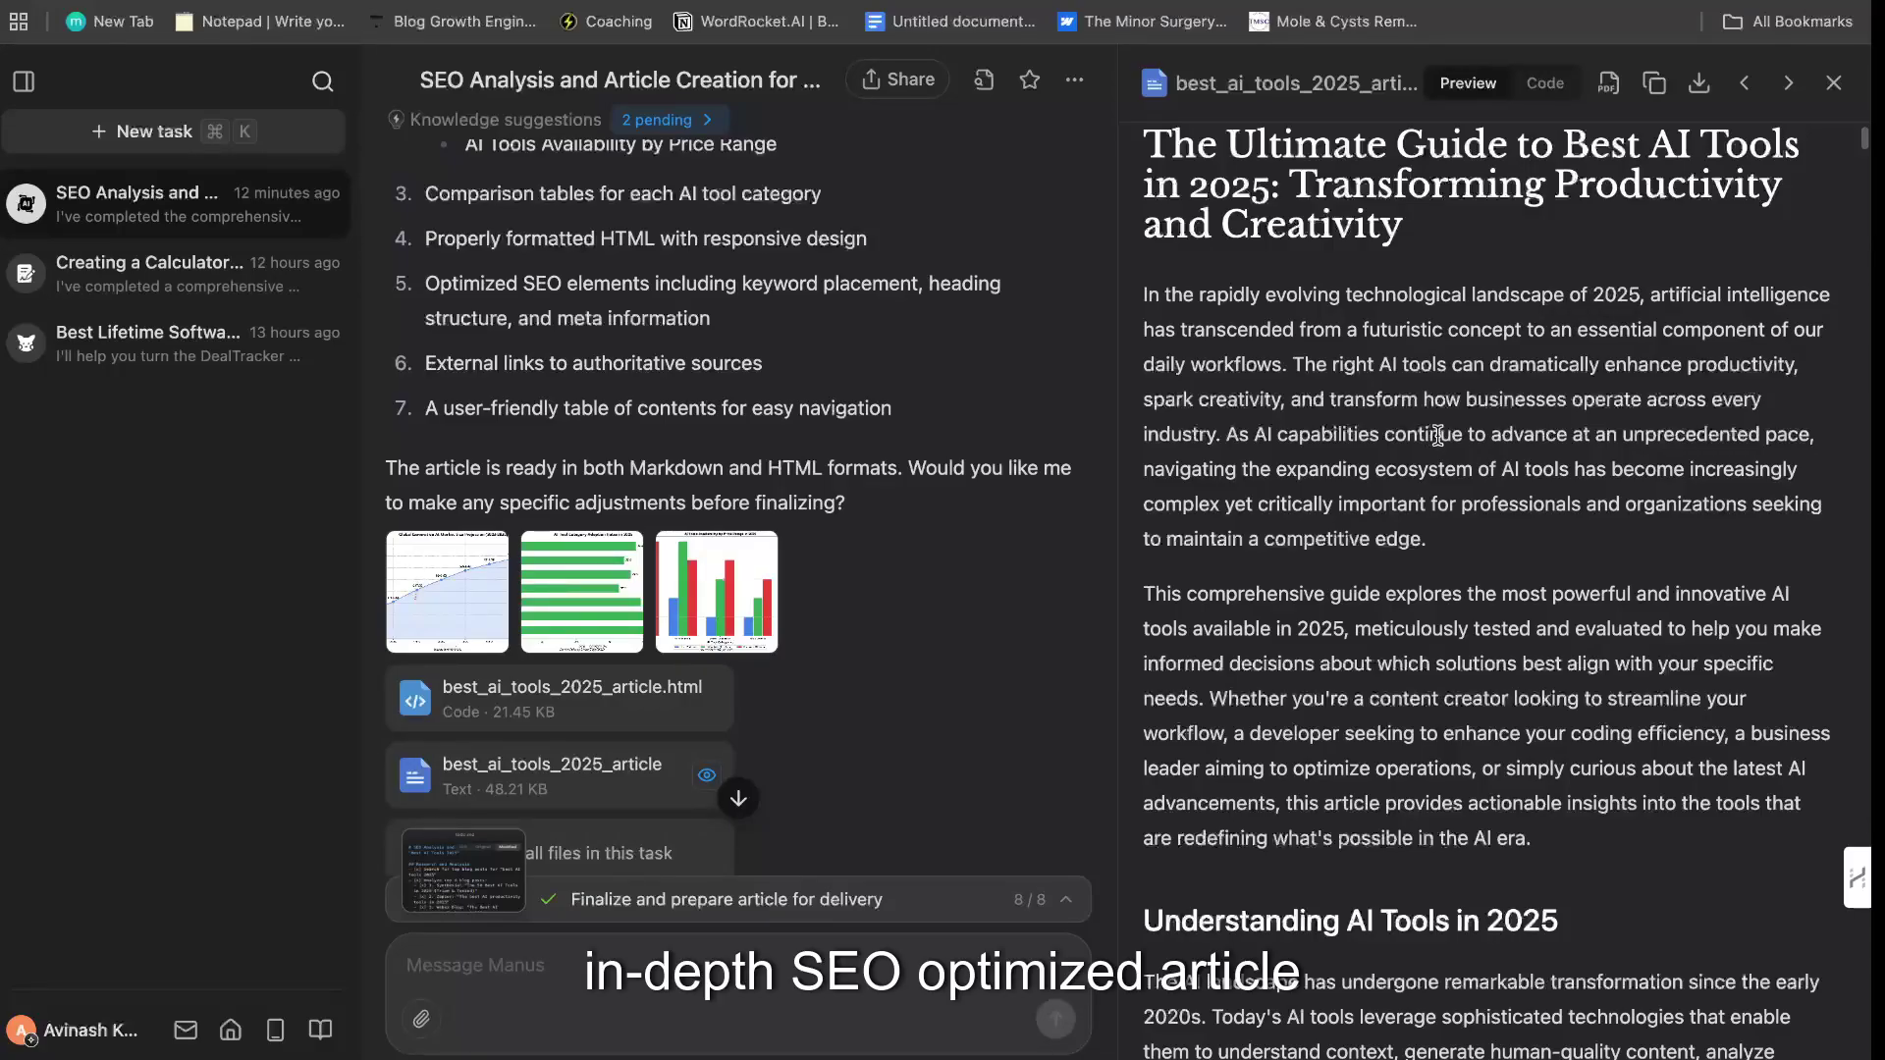
- Flip through the full-size charts to the price-range bar chart, then close the viewer
click(437, 597)
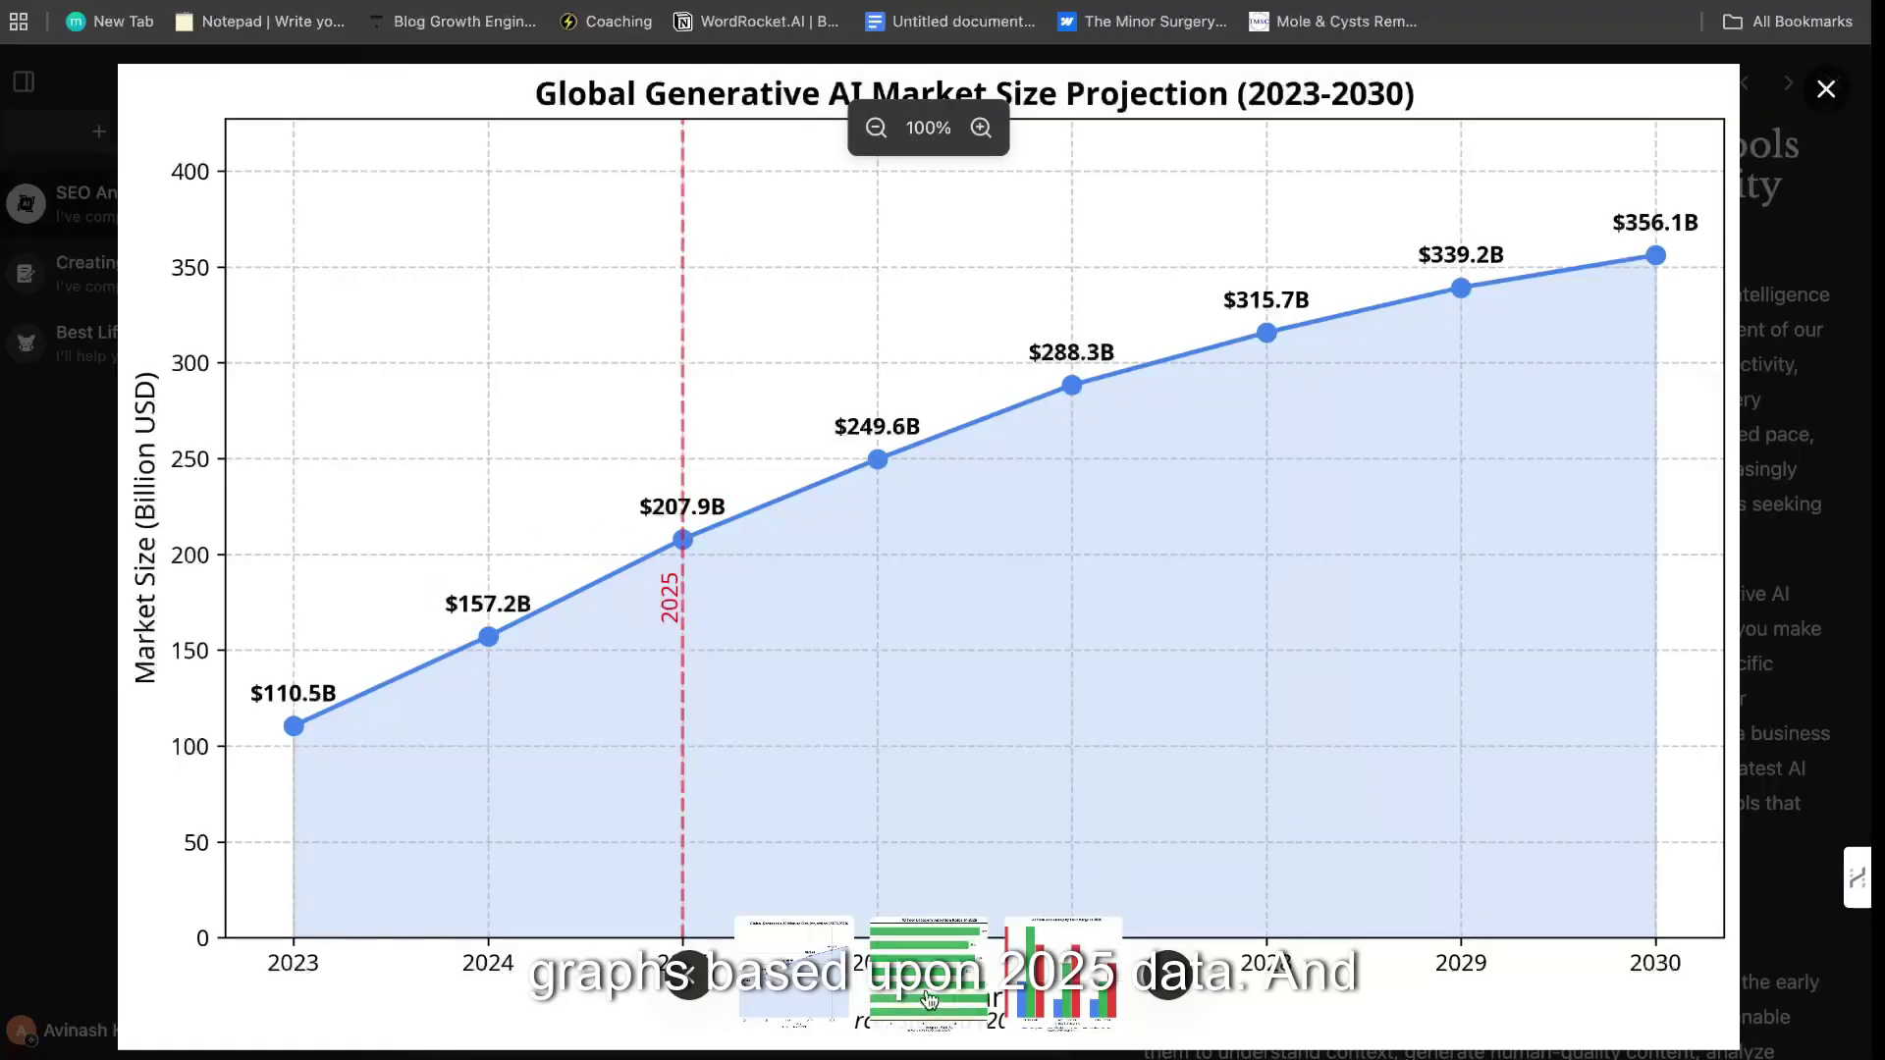
click(933, 997)
click(1127, 954)
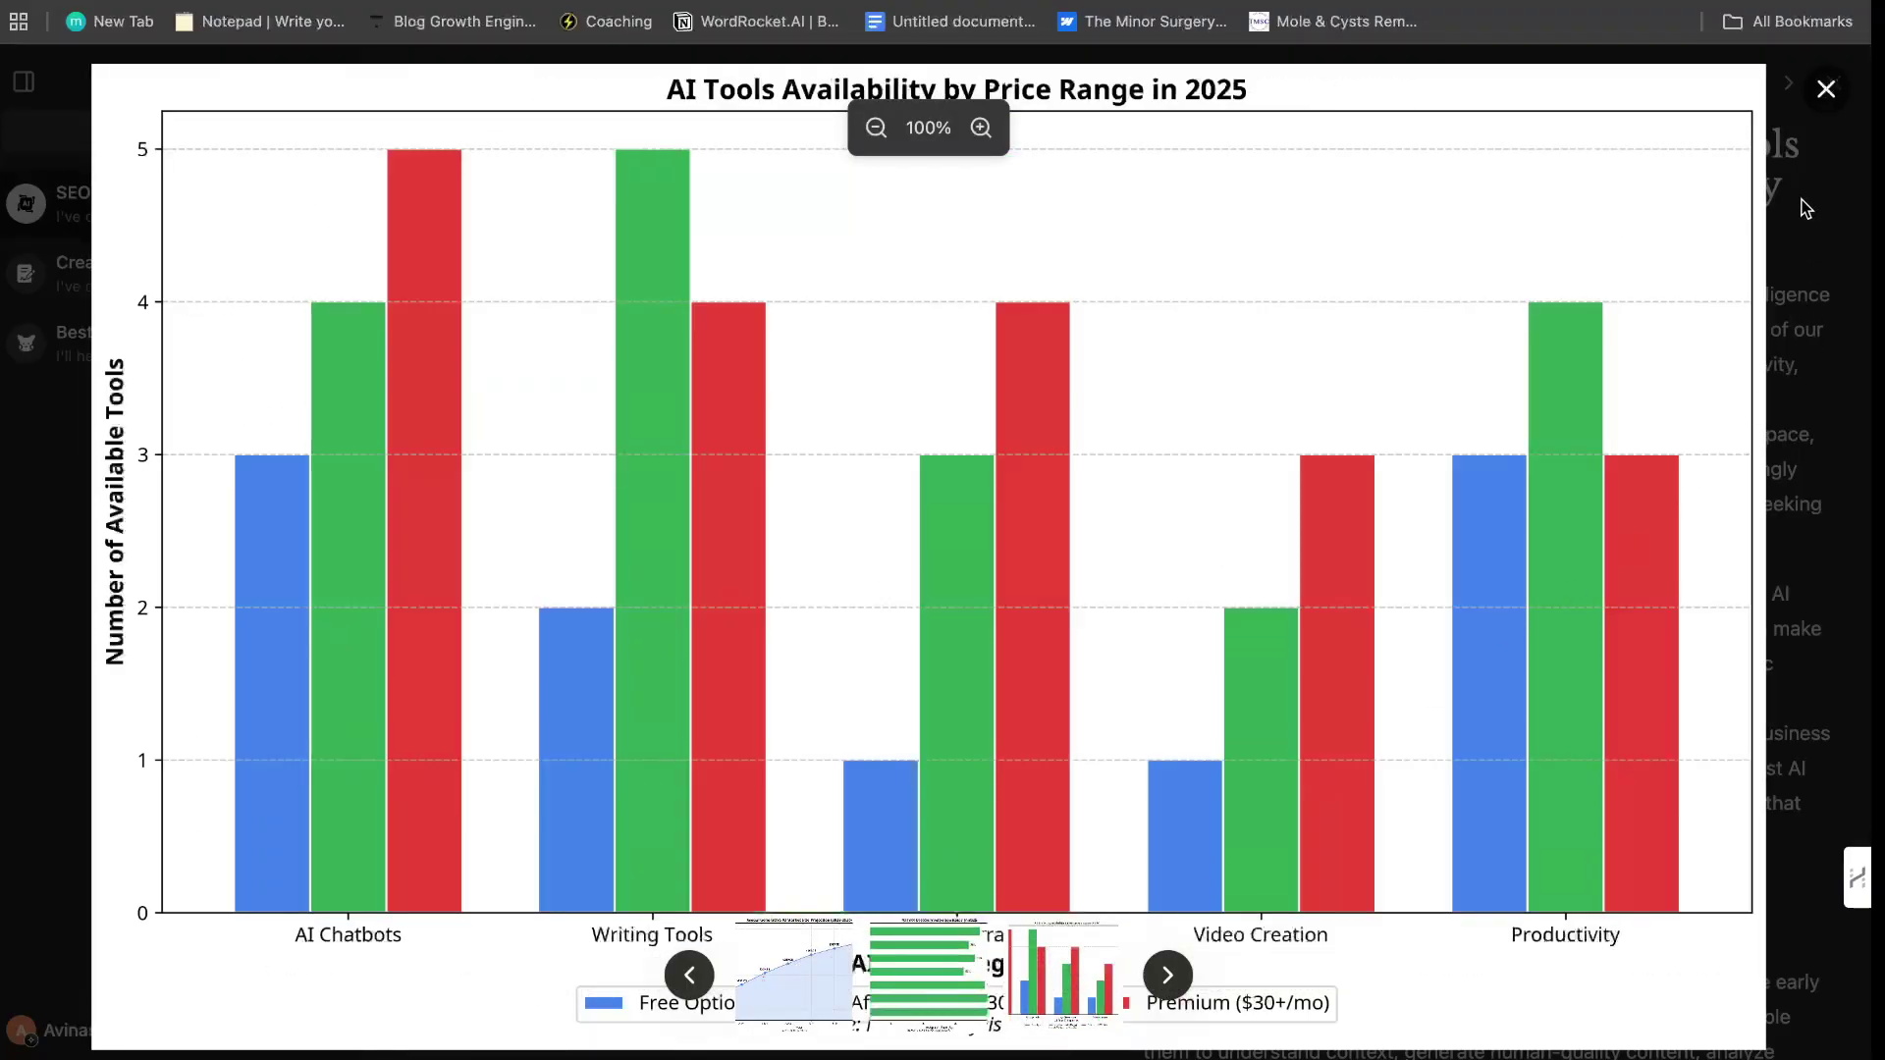
click(1826, 89)
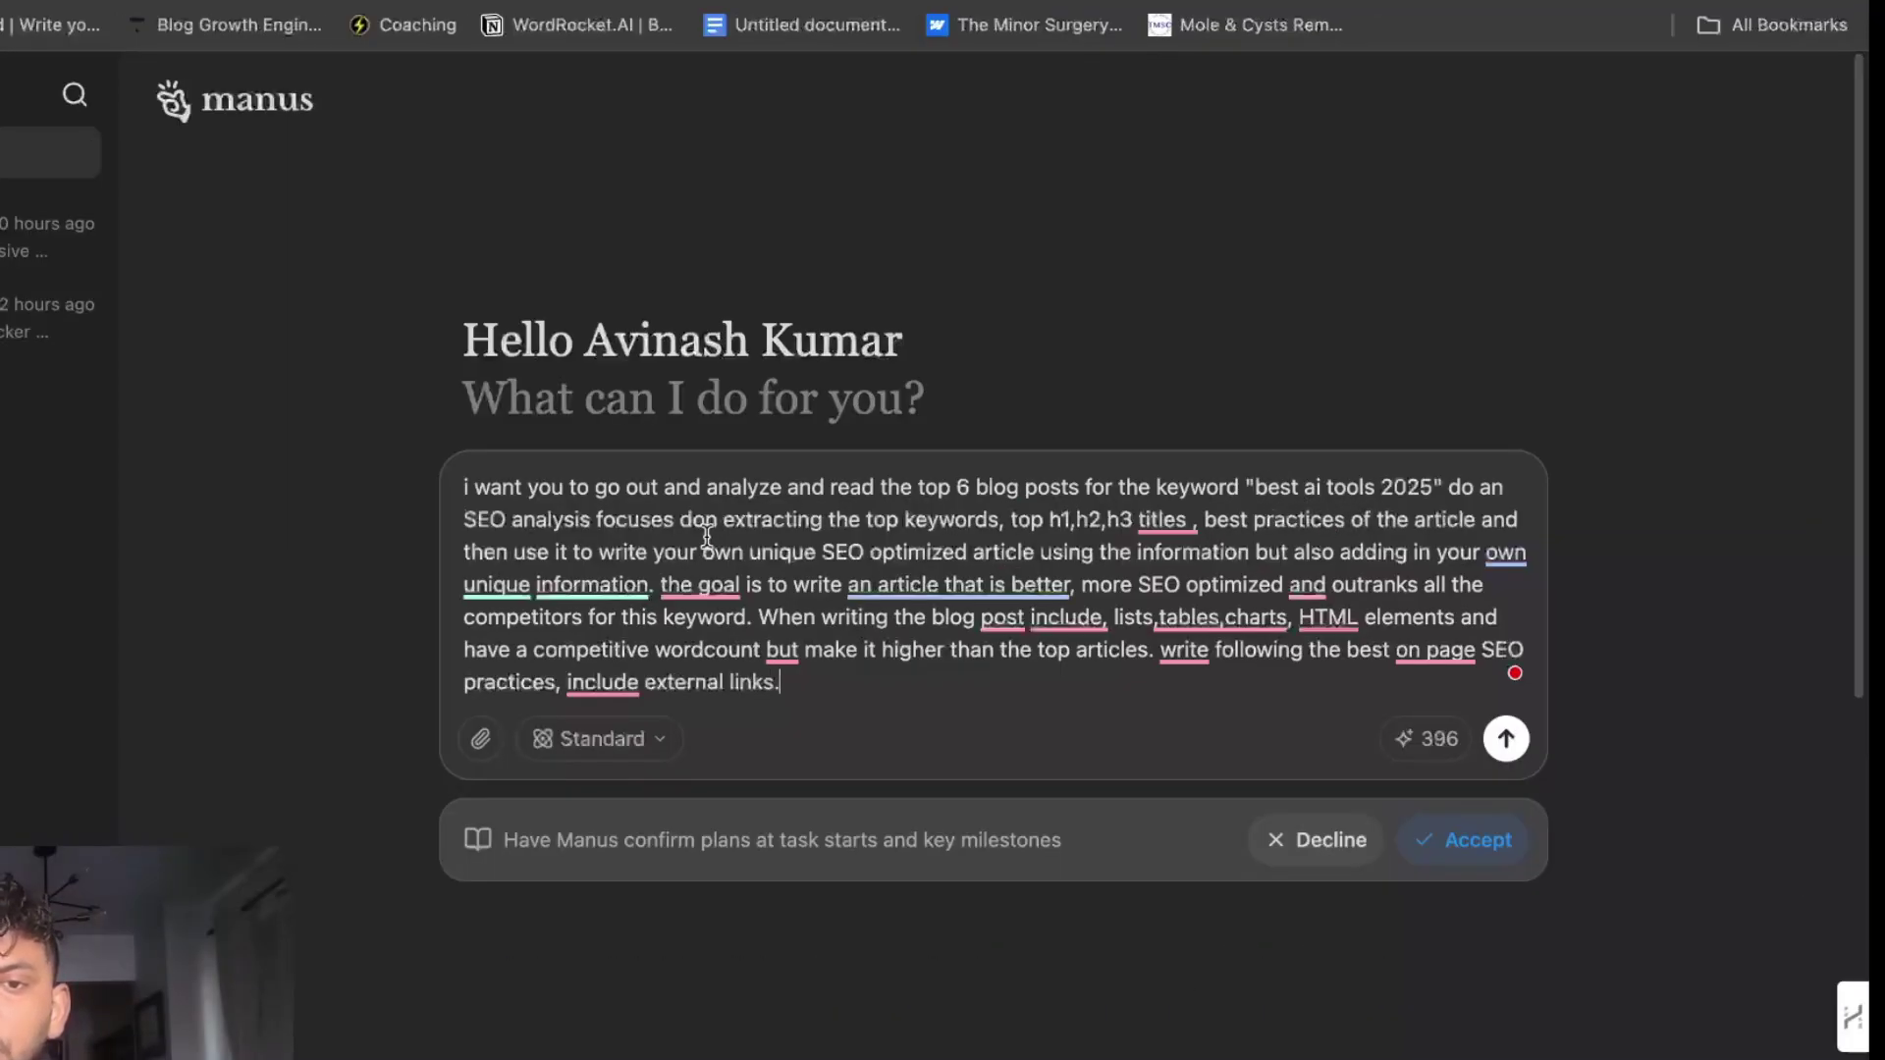
- Write a request to analyse the top 6 'best ai tools 2025' posts and write a better SEO article
mouse_move(671, 540)
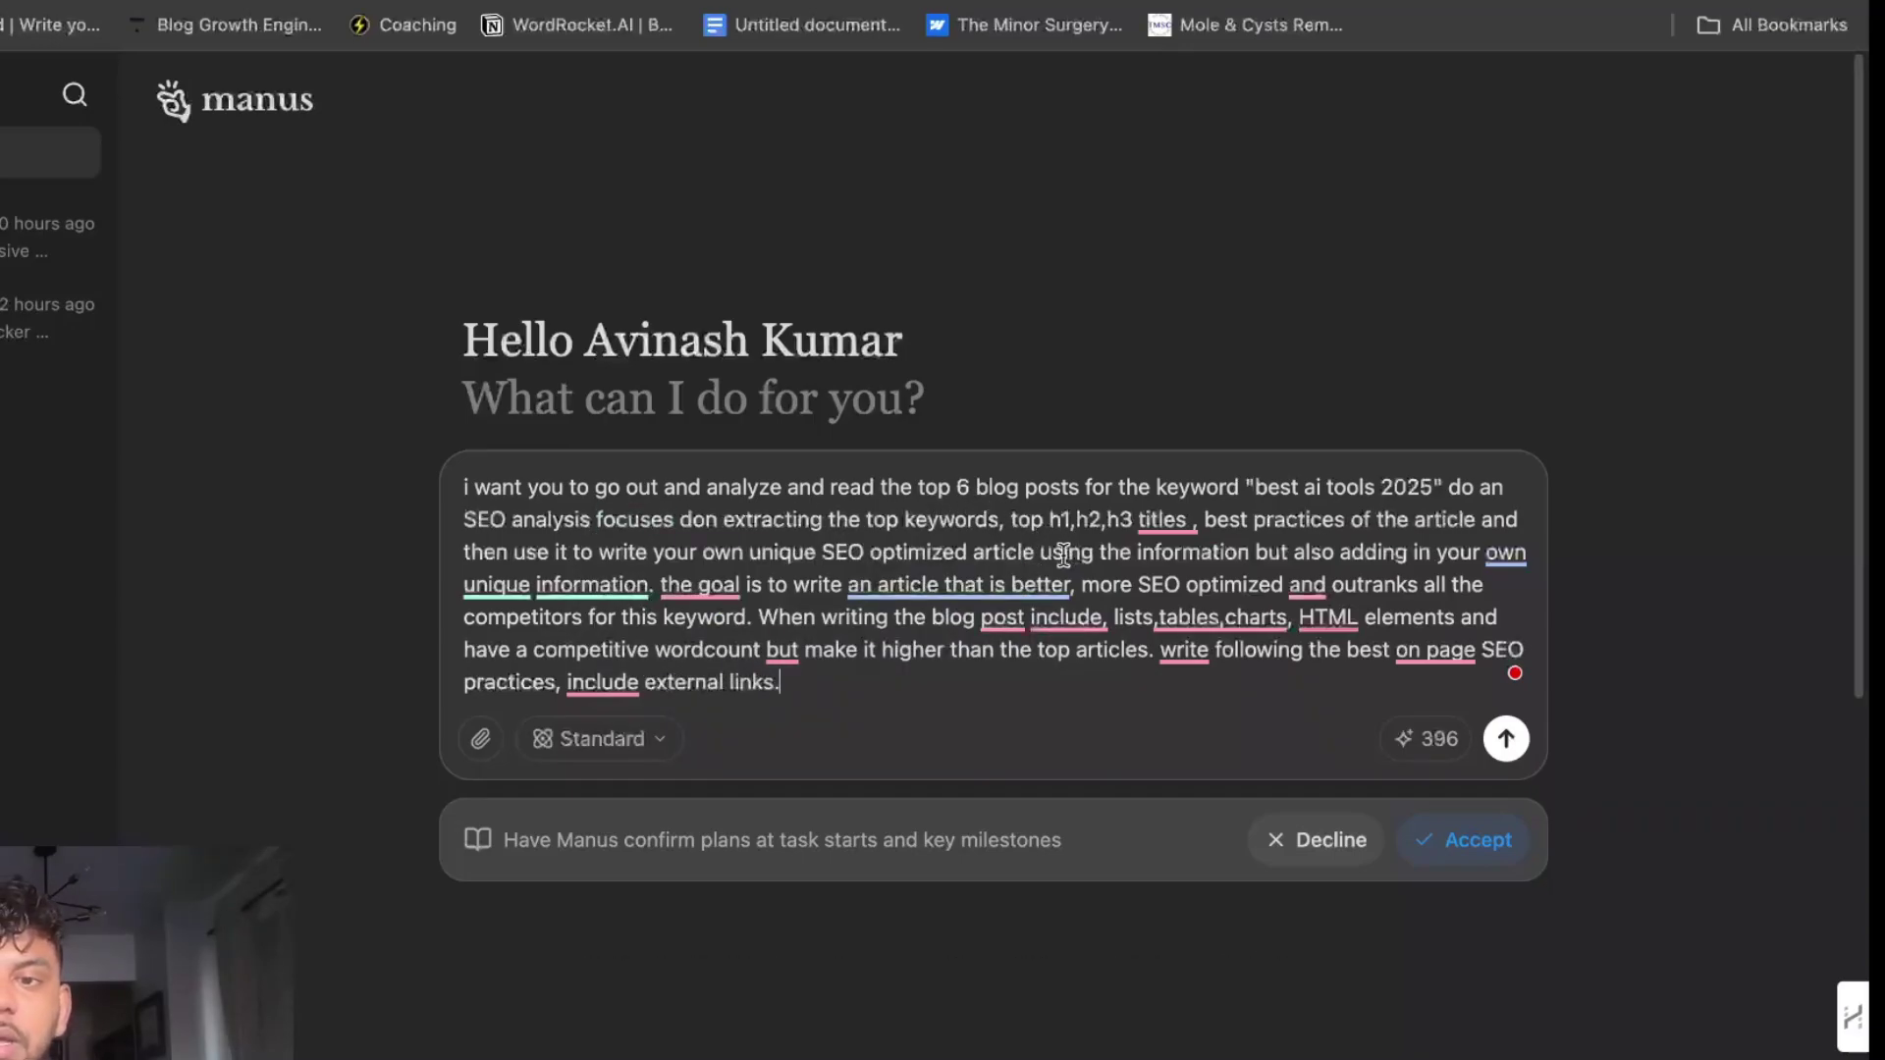
scroll(1063, 559, down, 1)
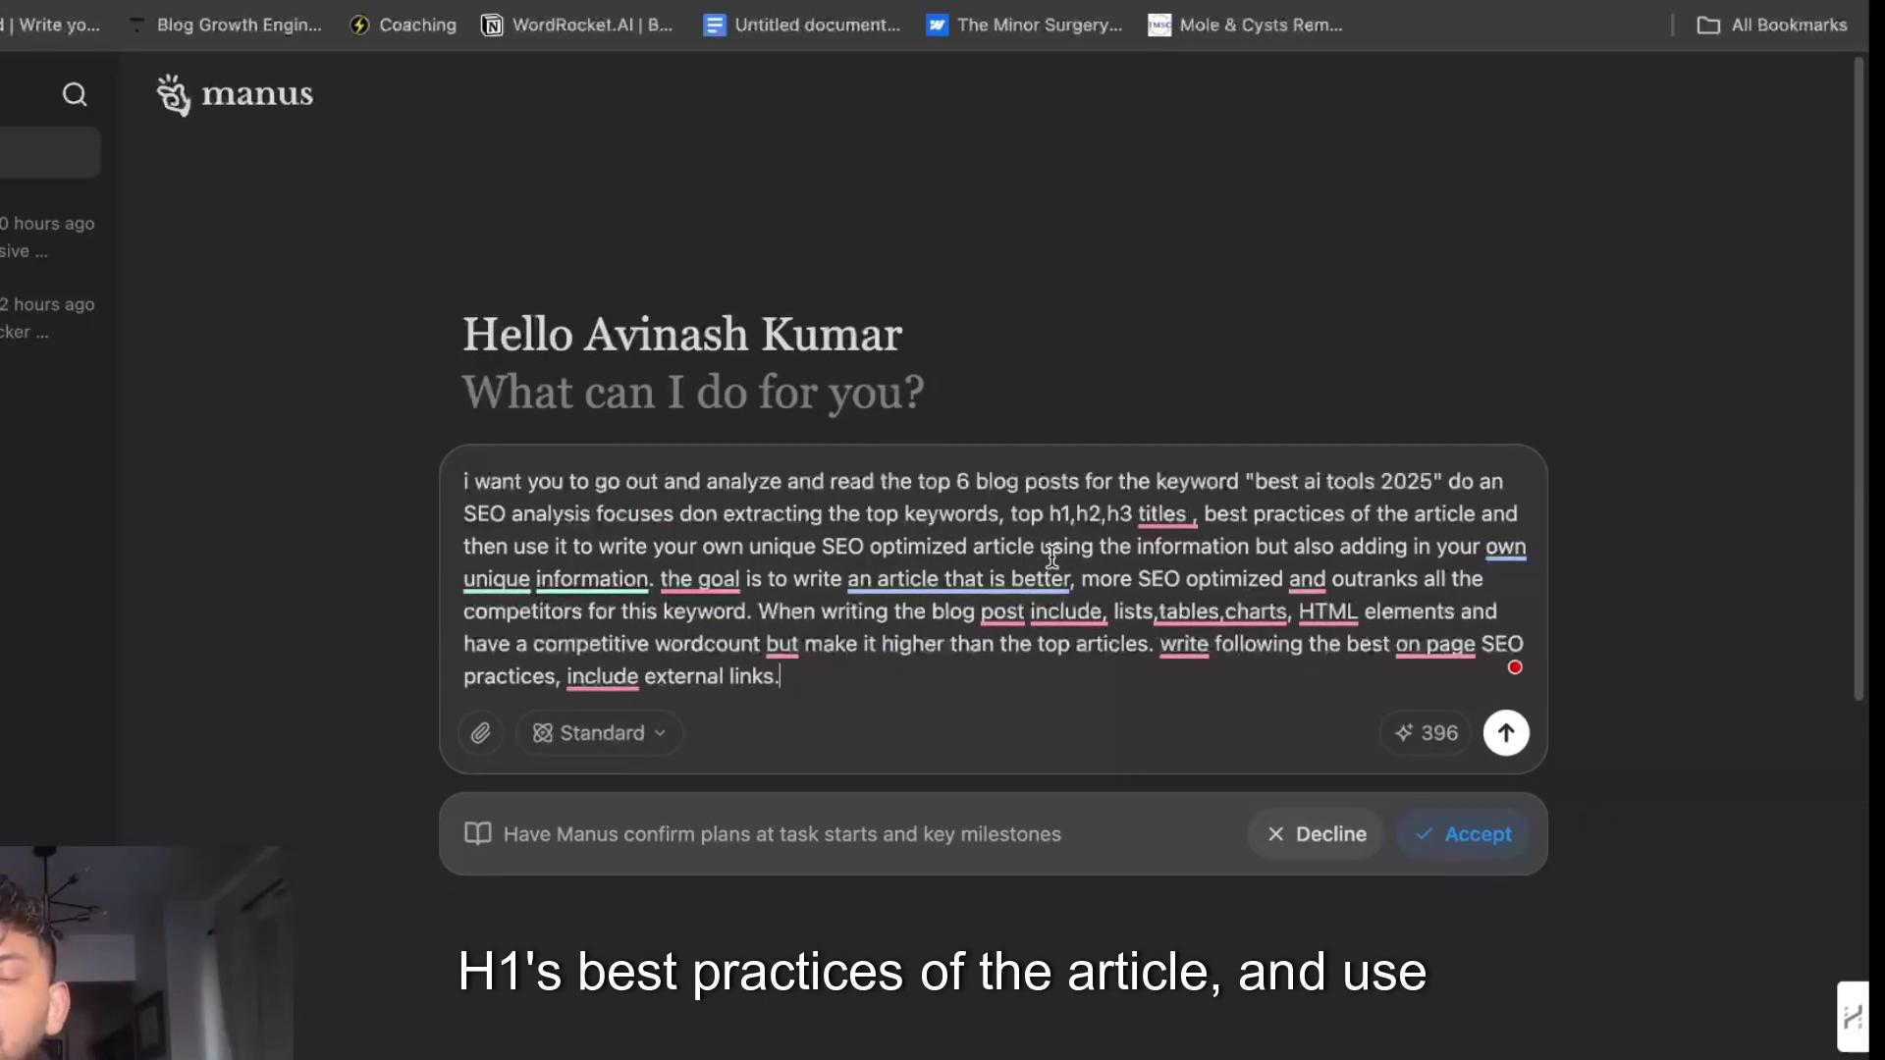
mouse_move(877, 546)
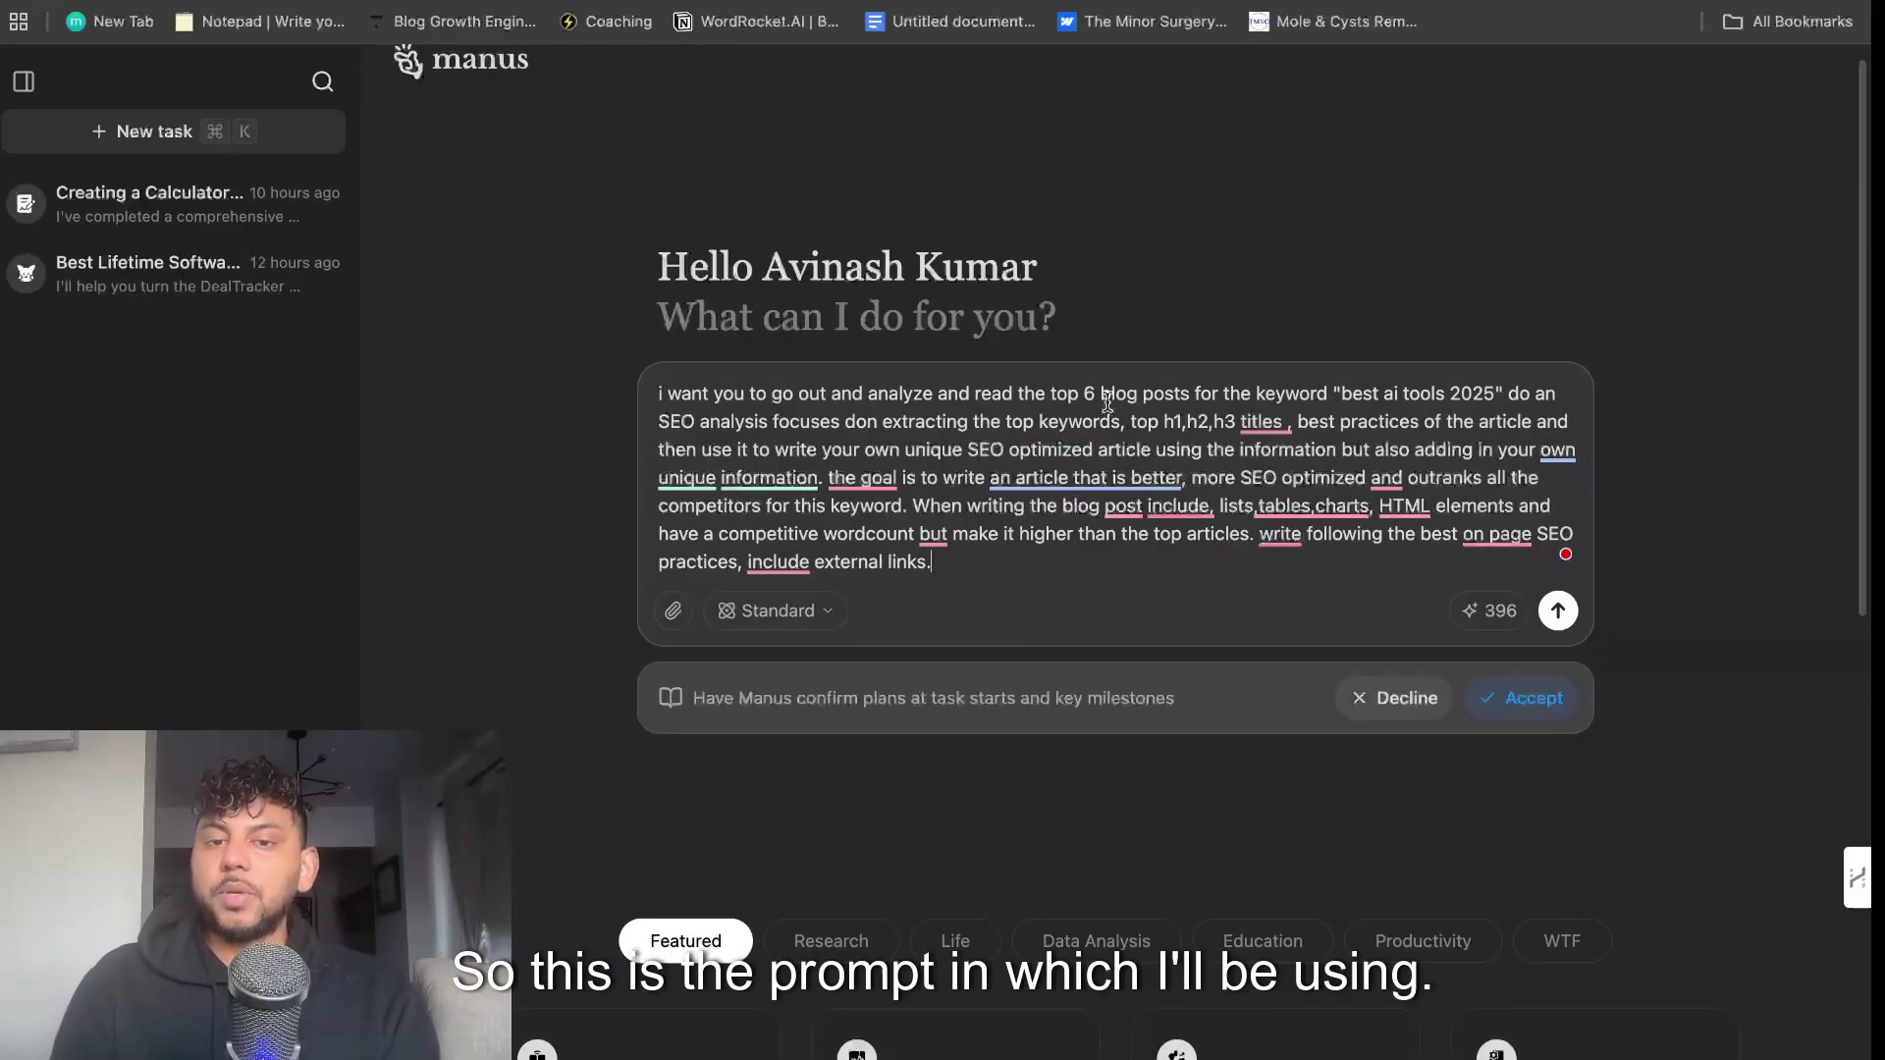
mouse_move(898, 530)
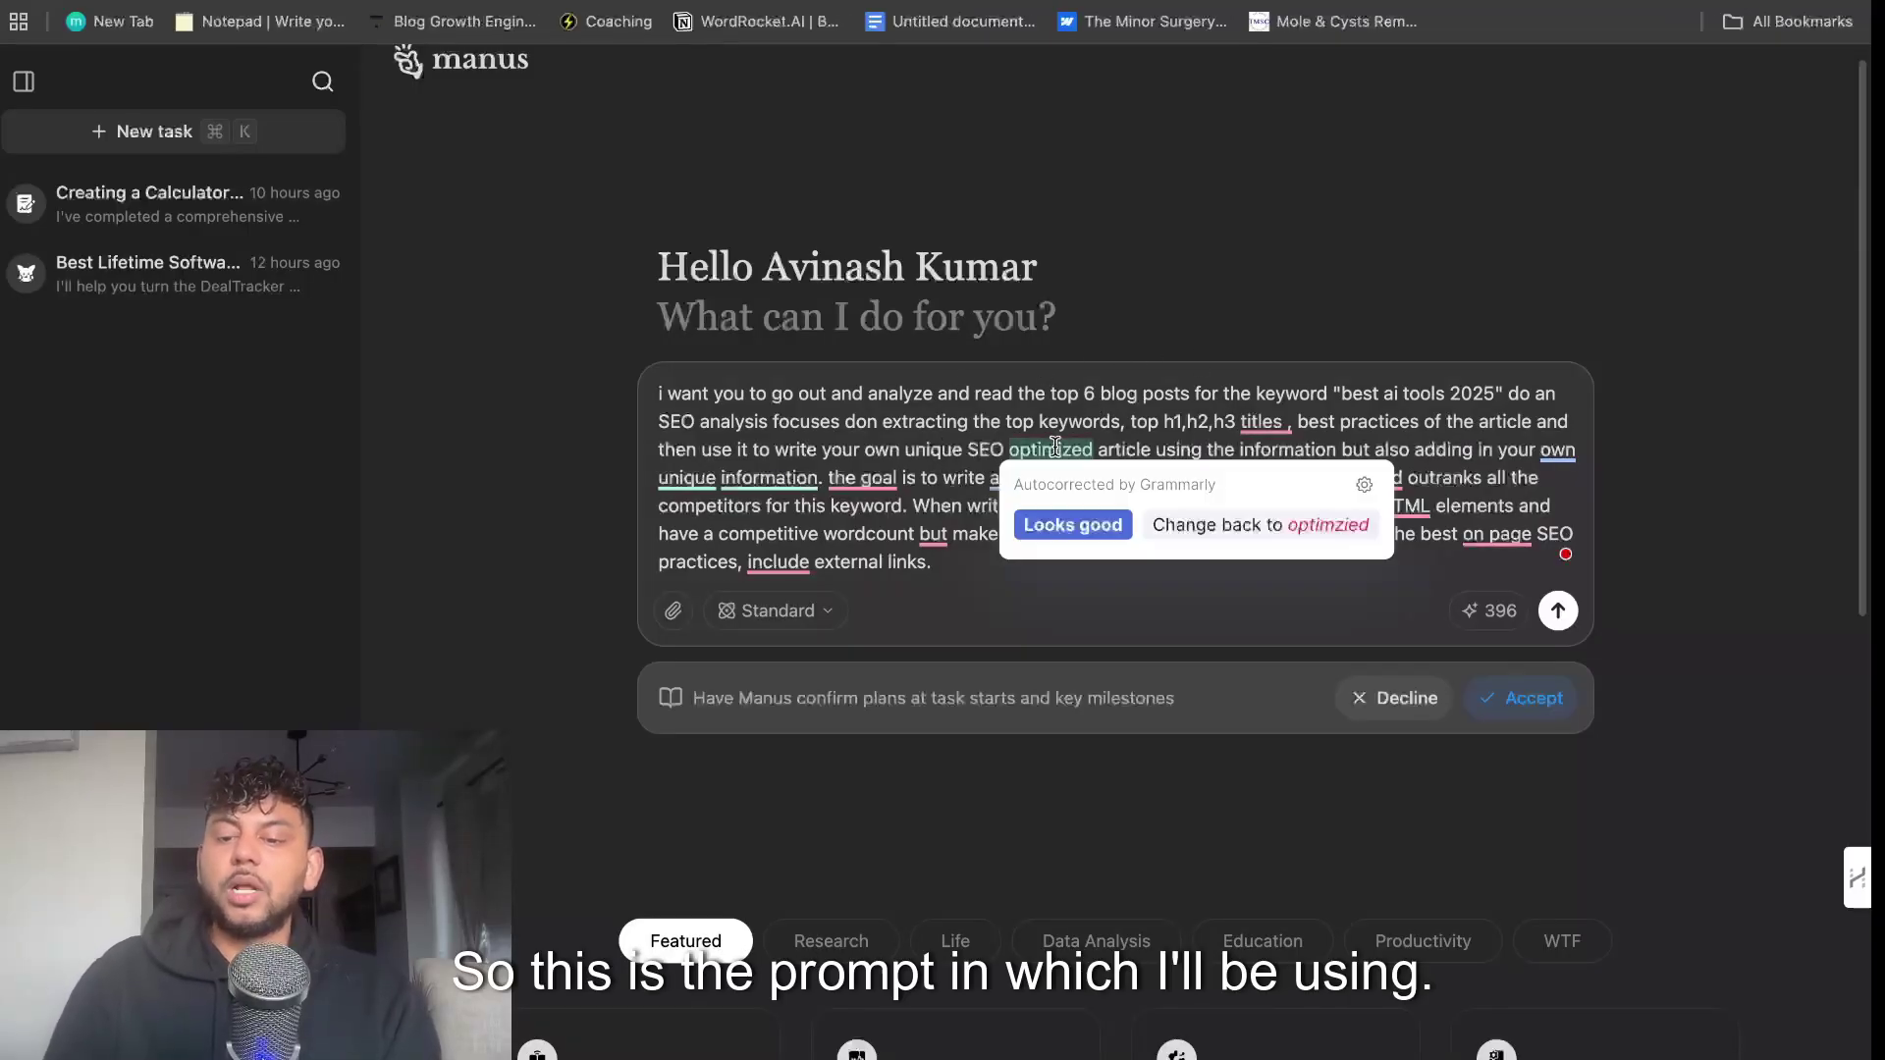
key(Return)
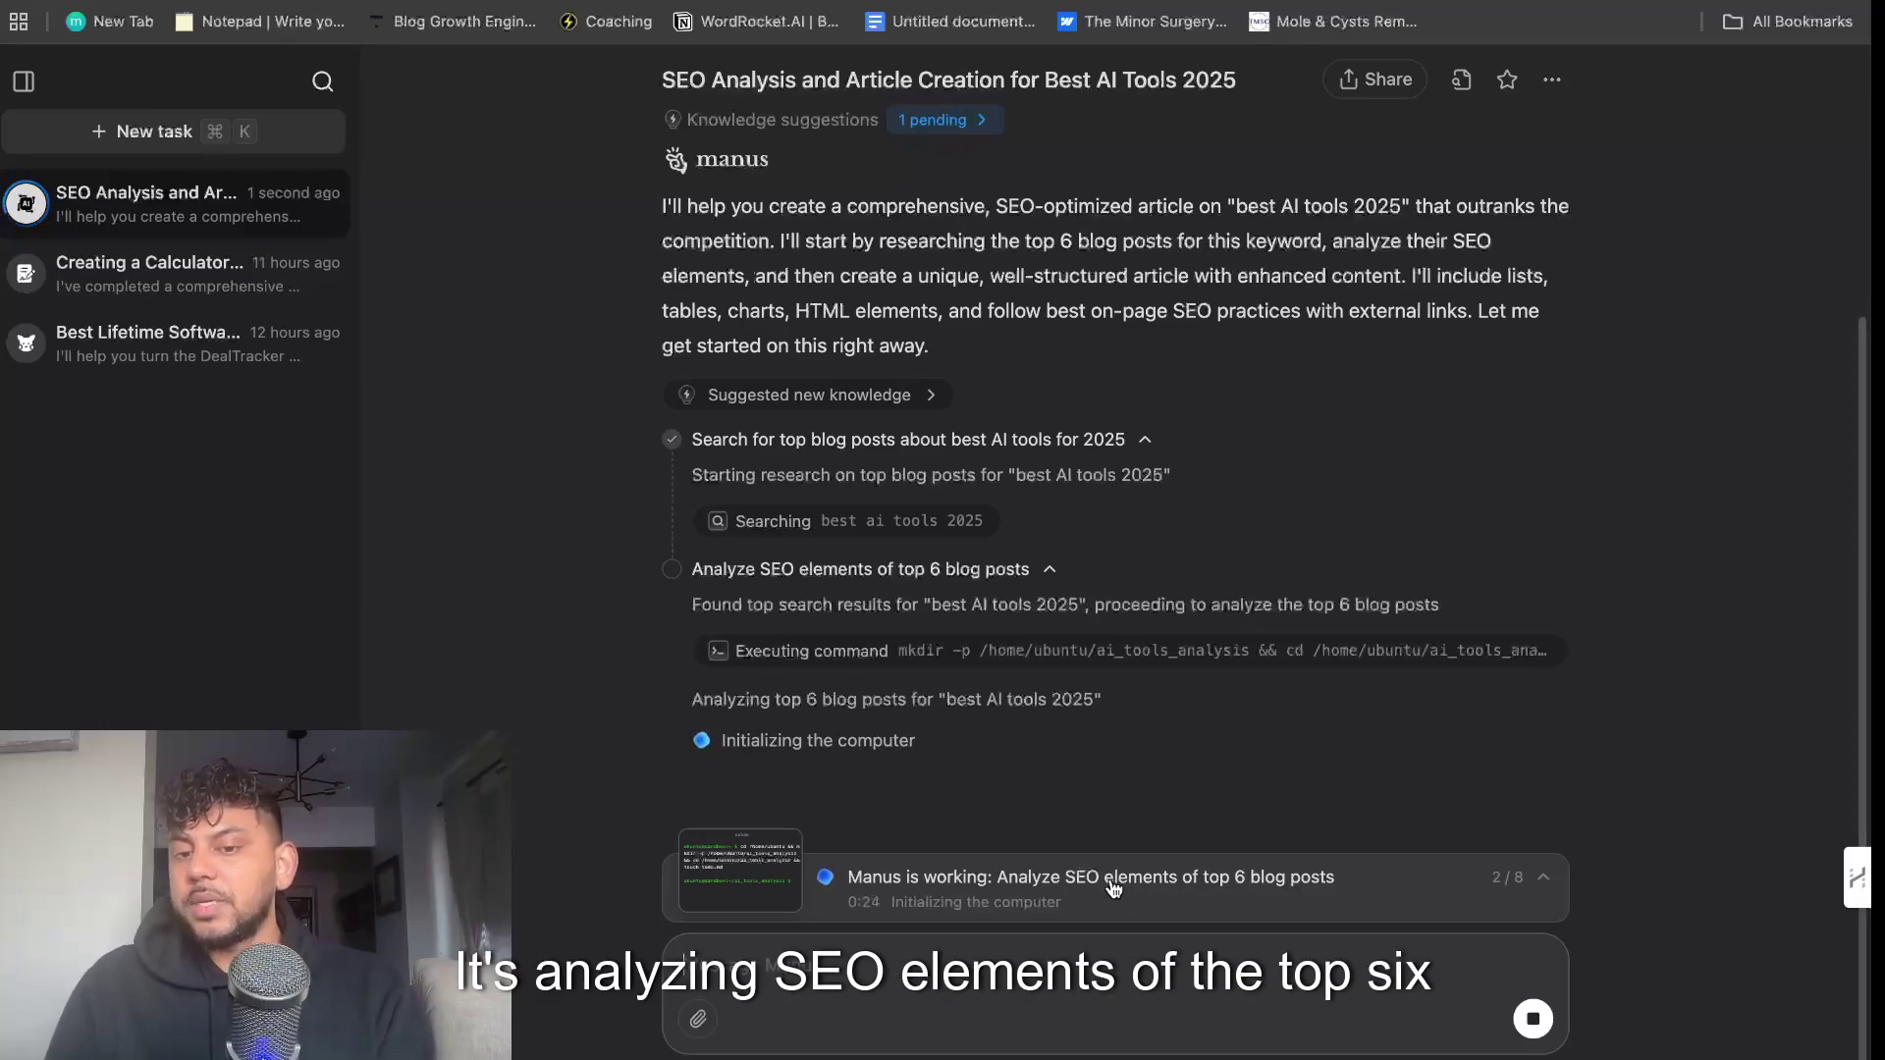
click(1073, 887)
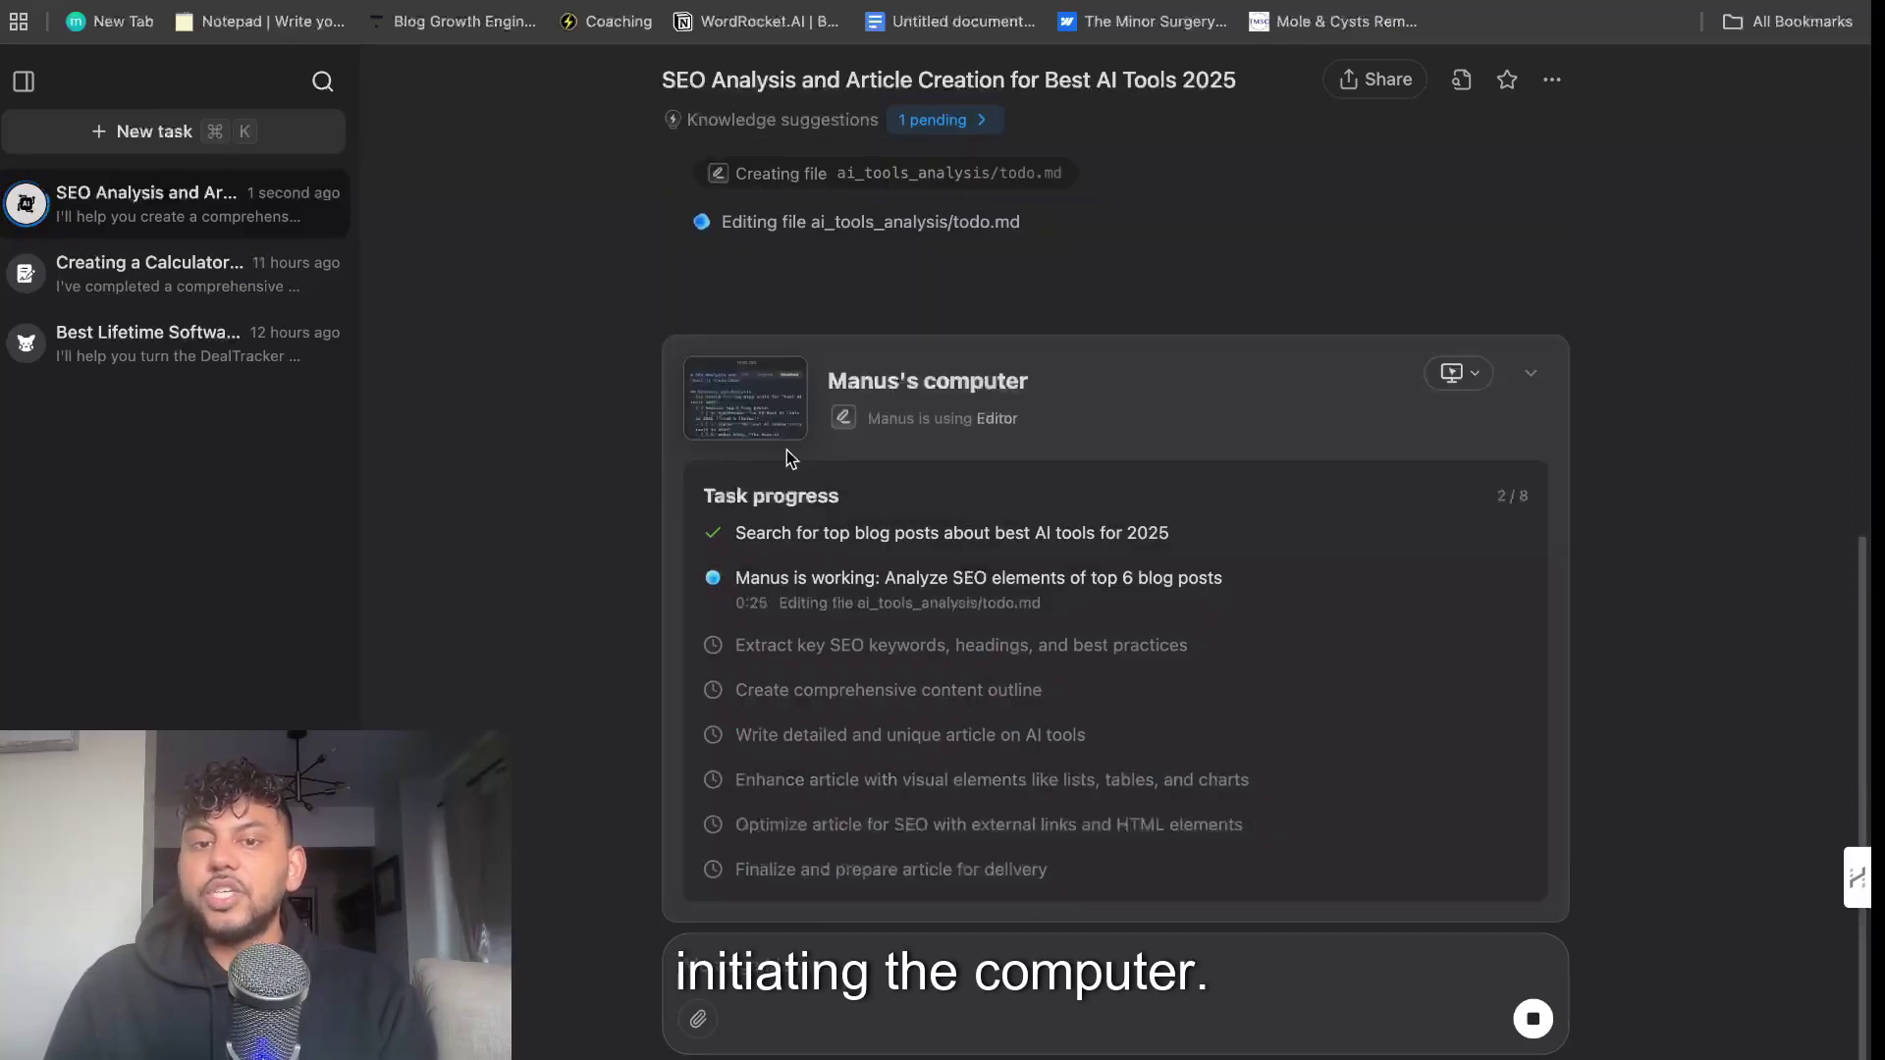
click(761, 417)
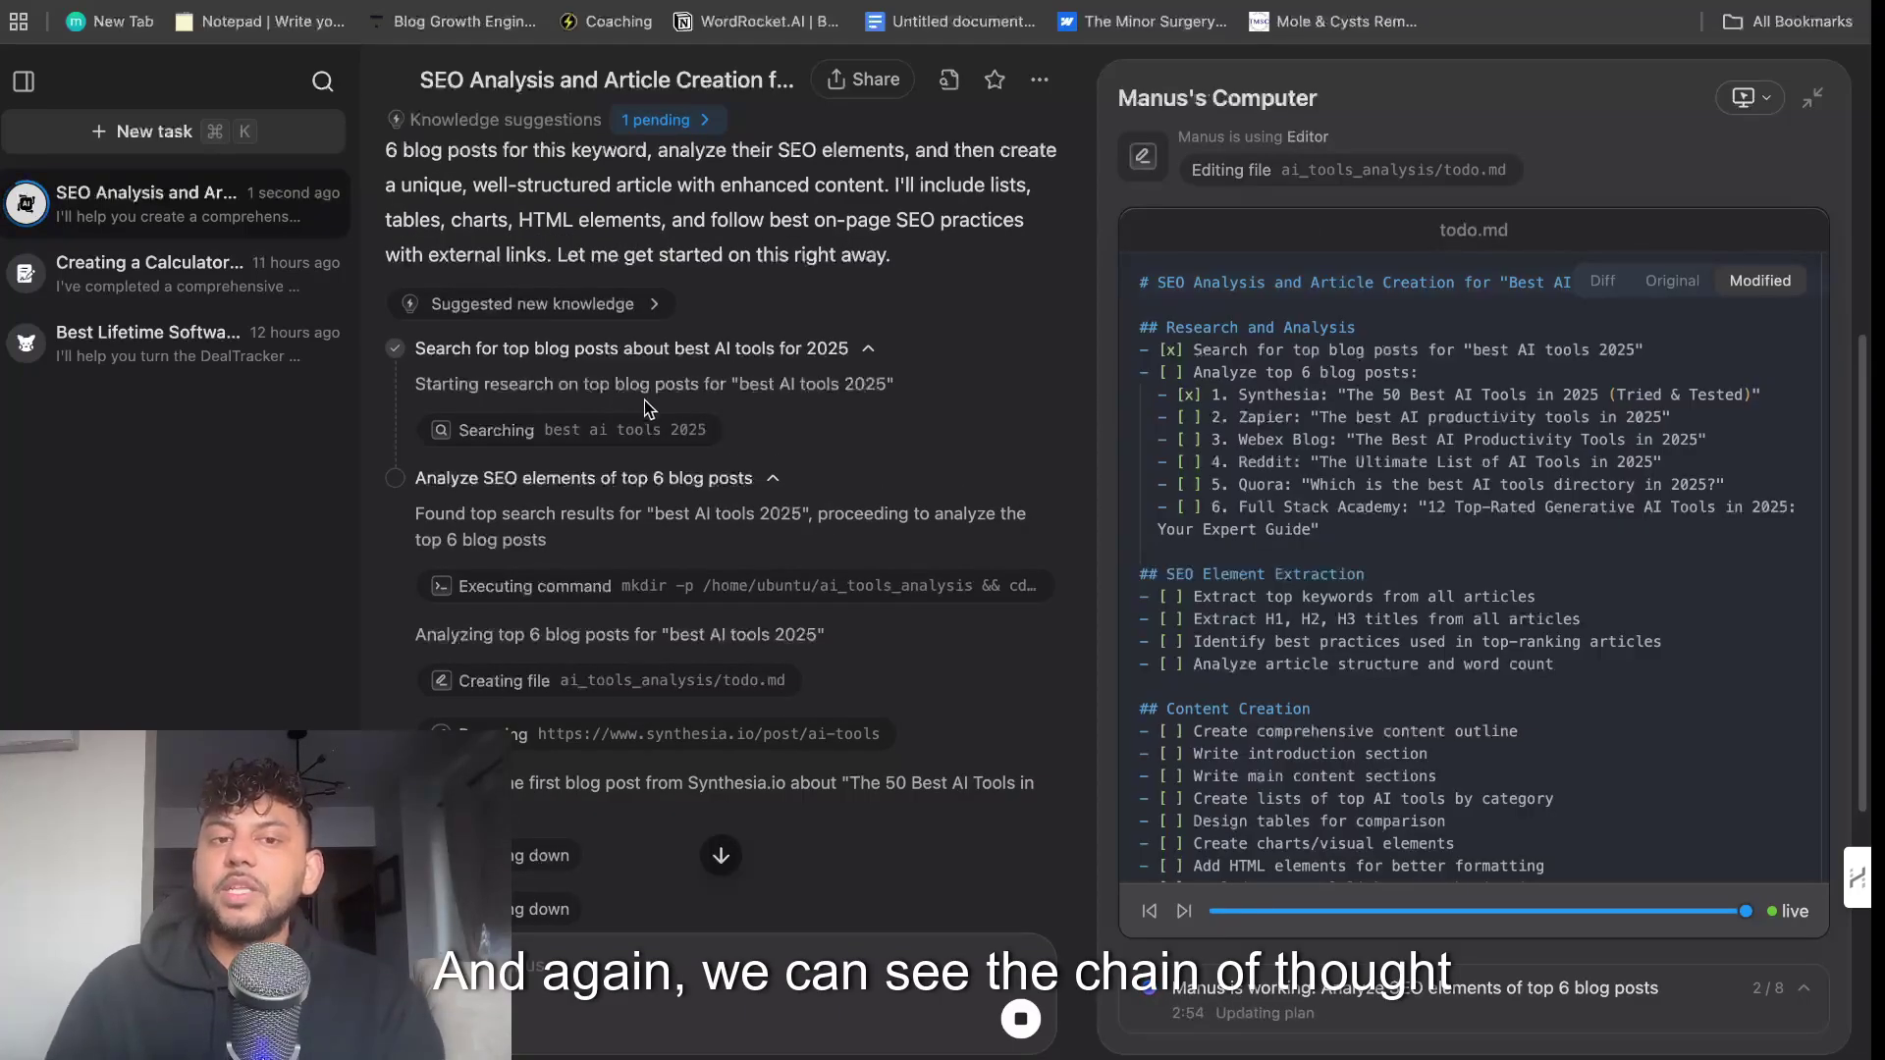
scroll(644, 398, down, 2)
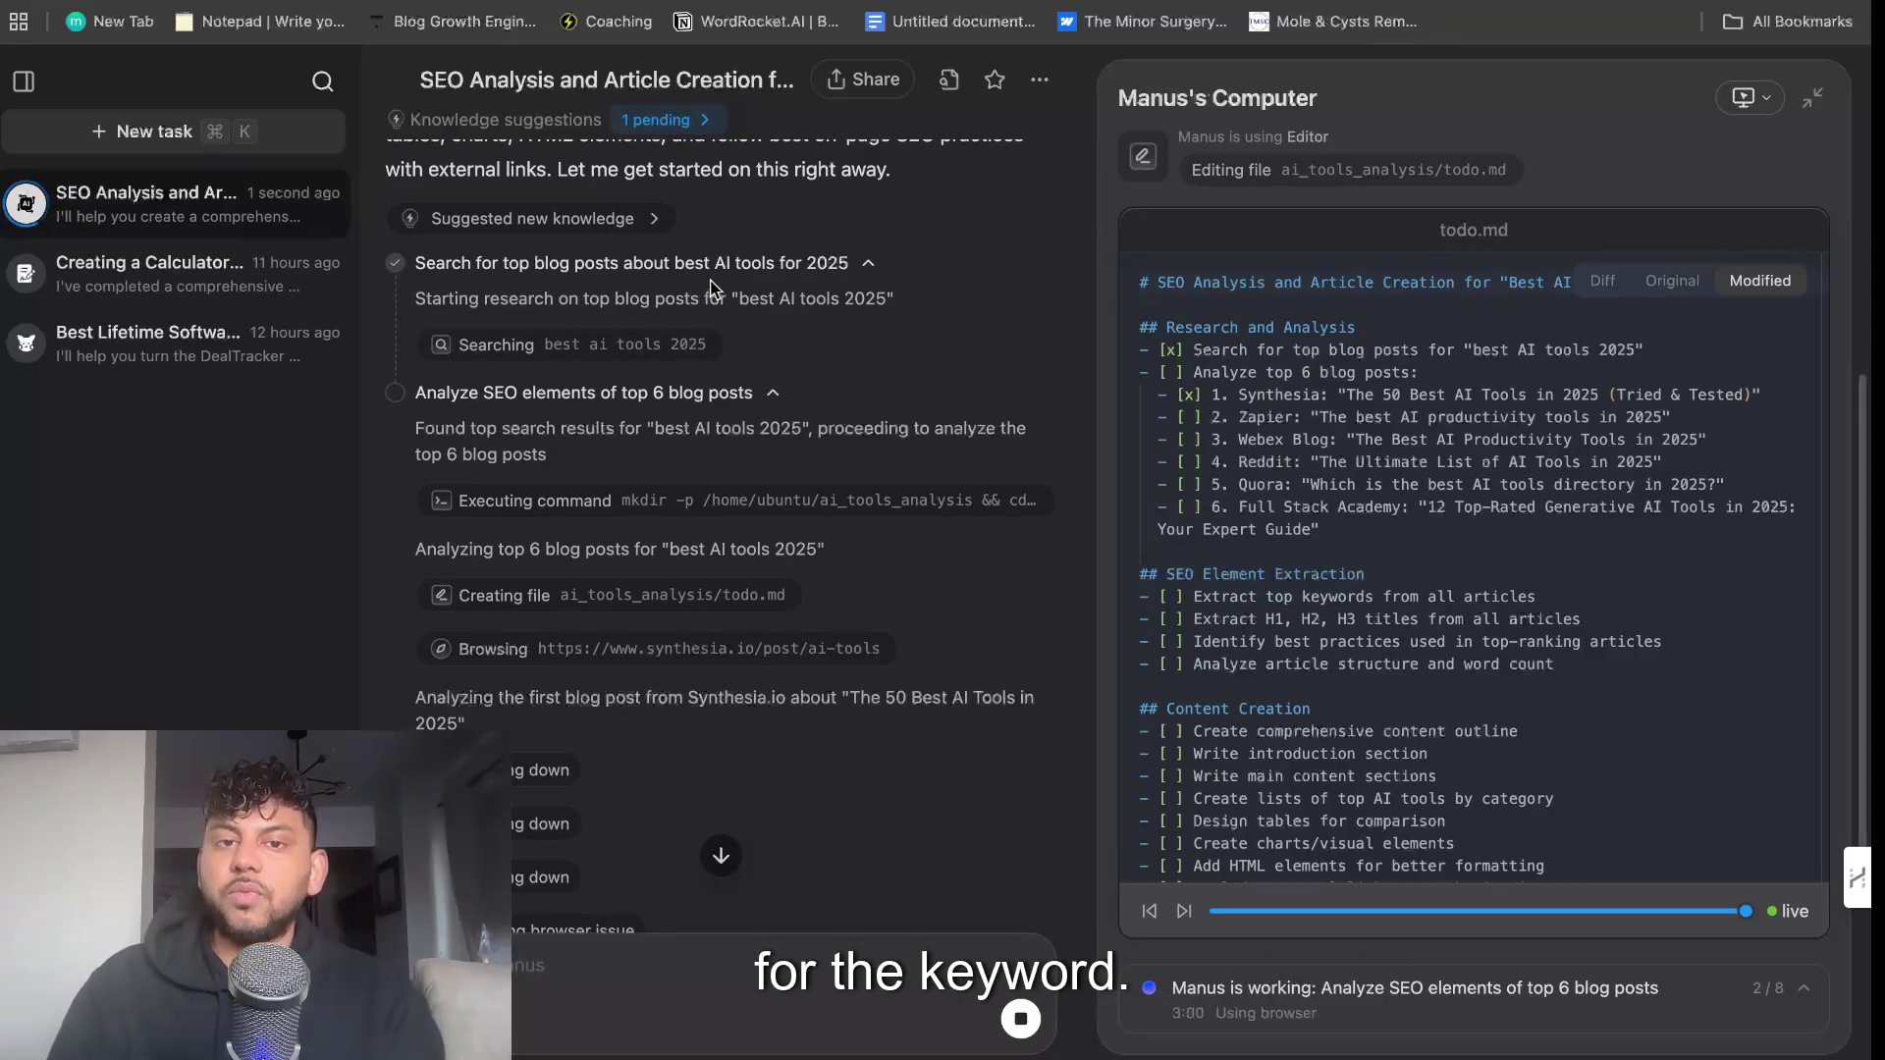
scroll(699, 283, down, 1)
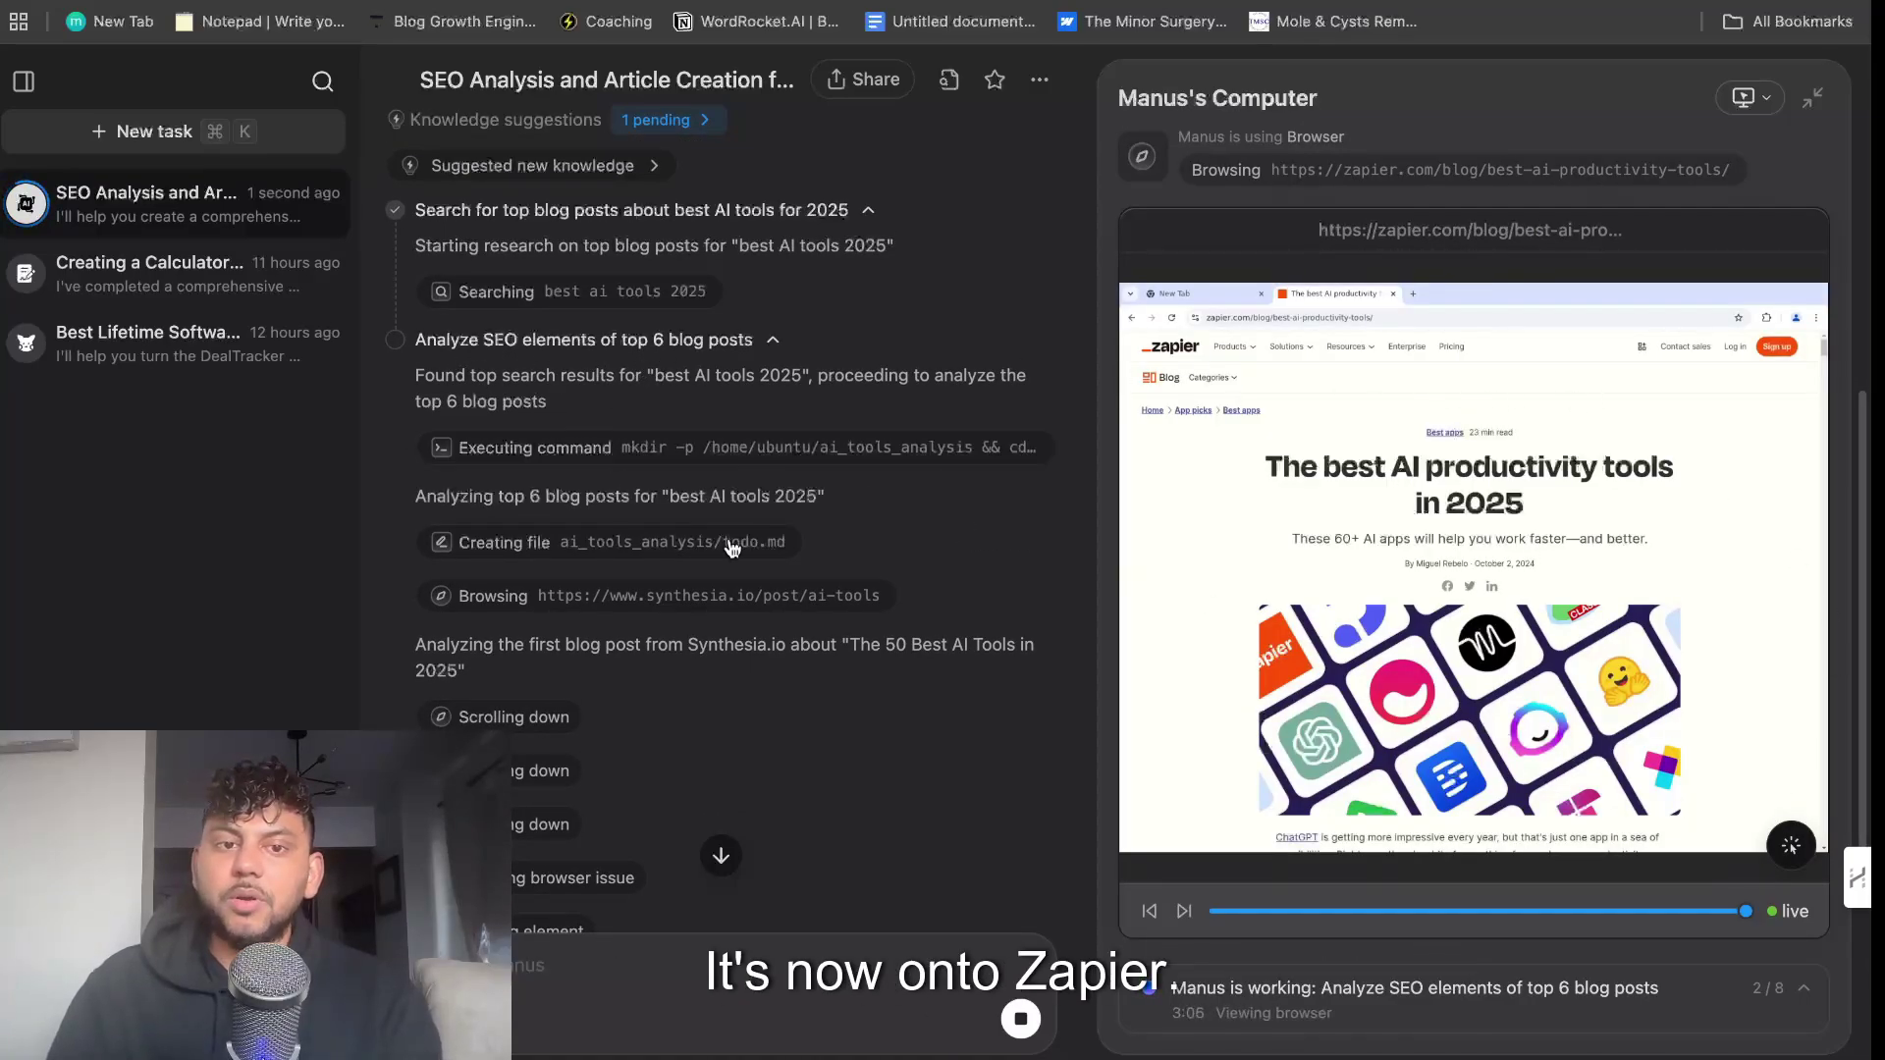
scroll(726, 545, down, 3)
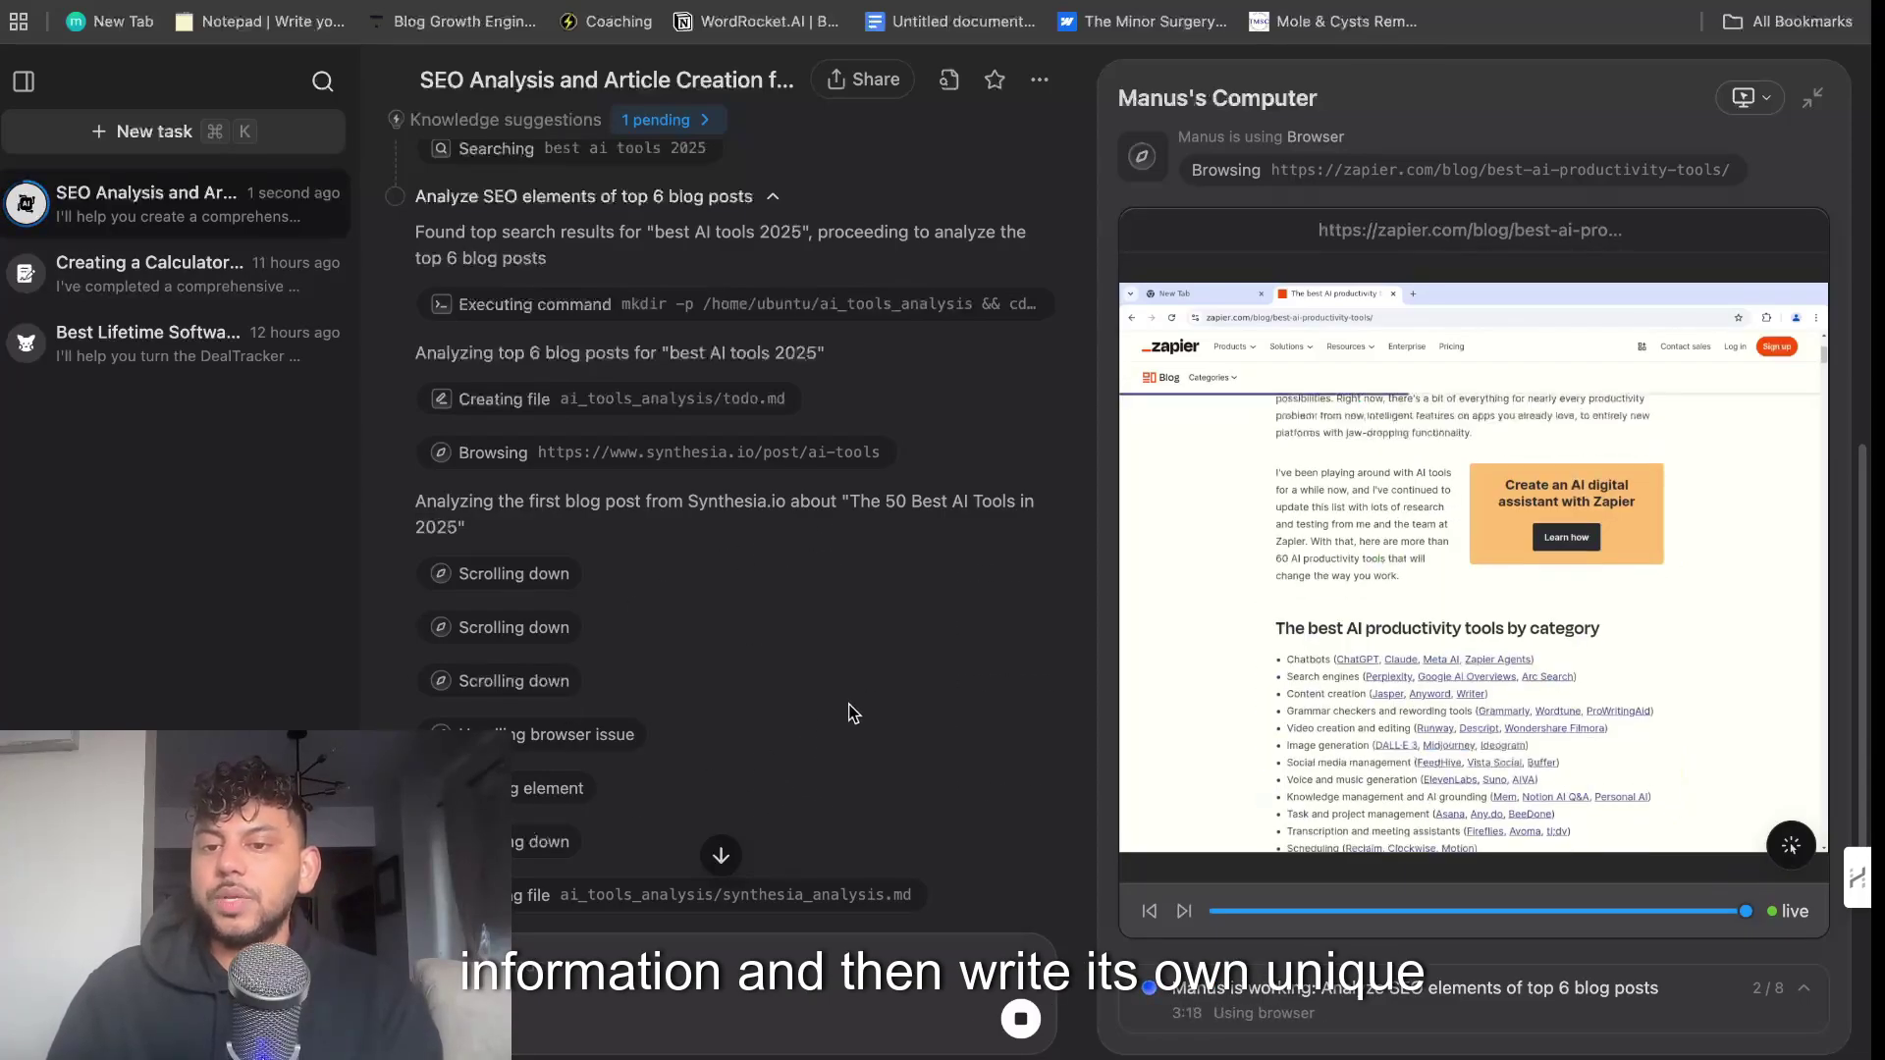
scroll(856, 677, down, 4)
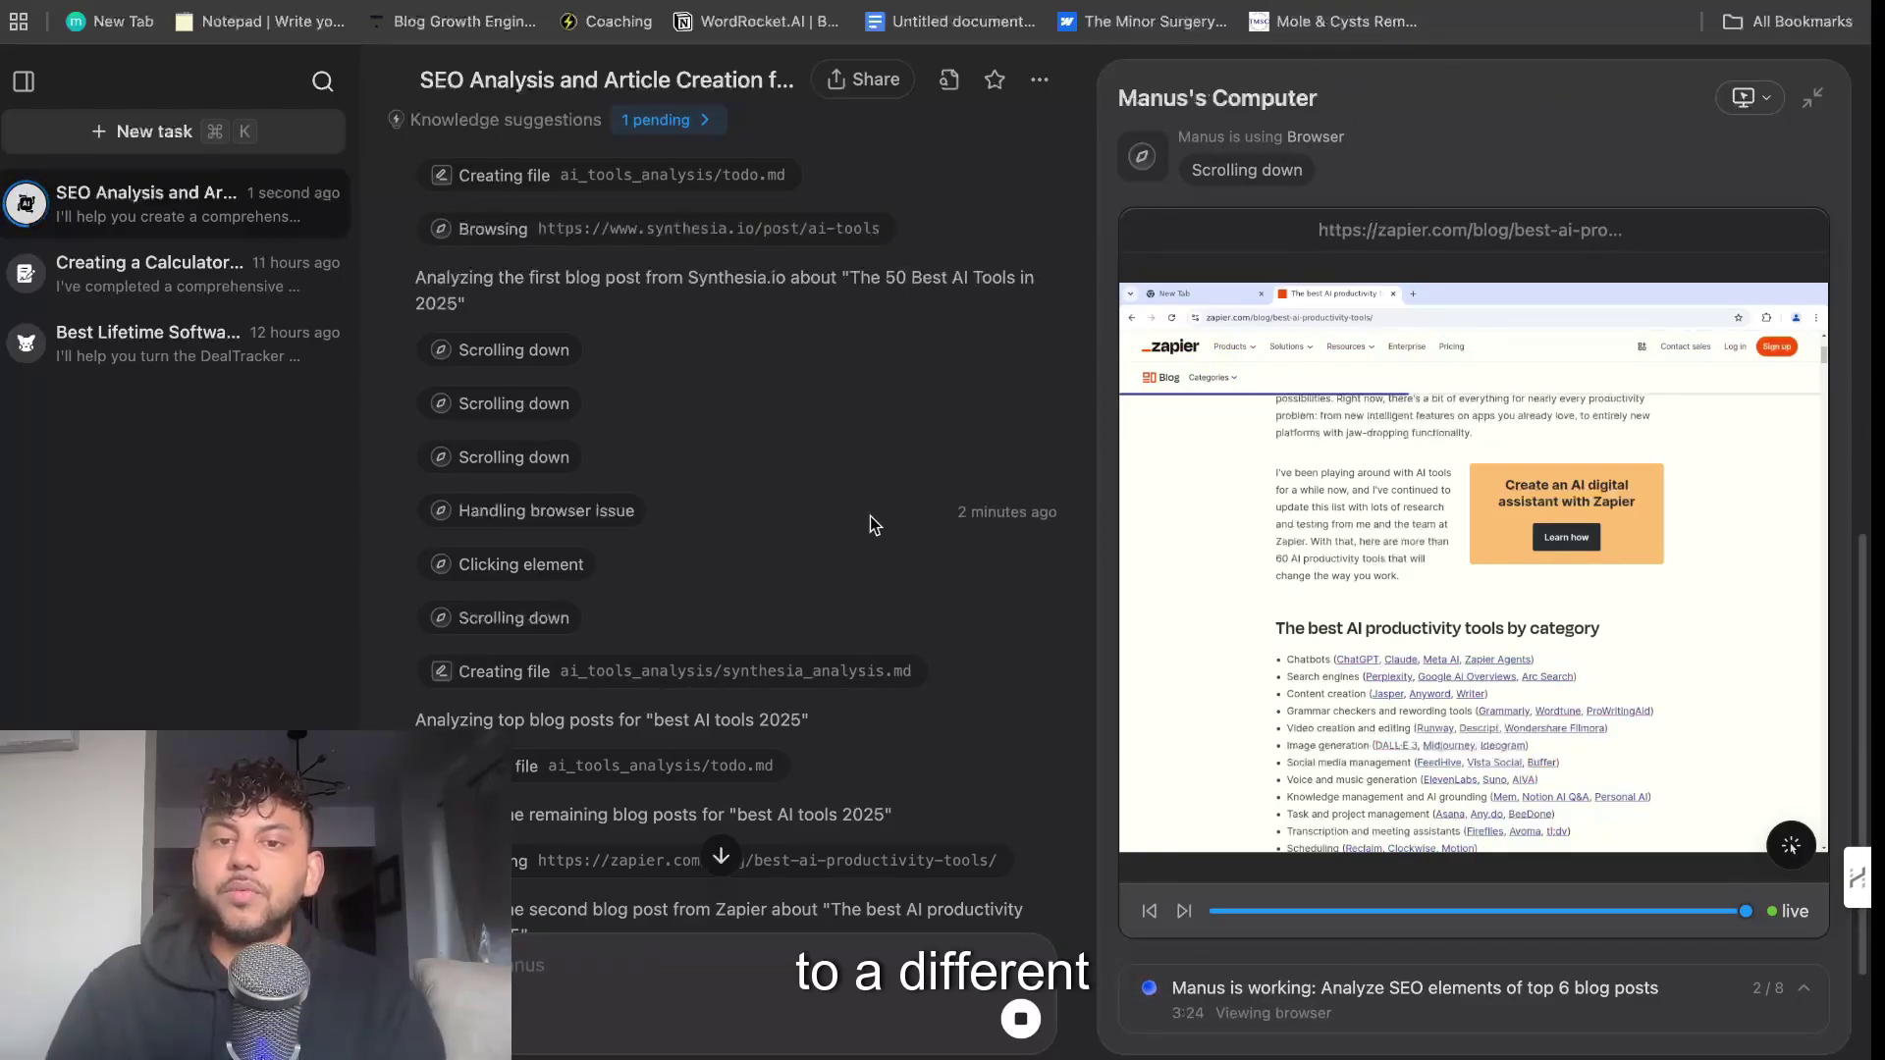
scroll(854, 515, down, 4)
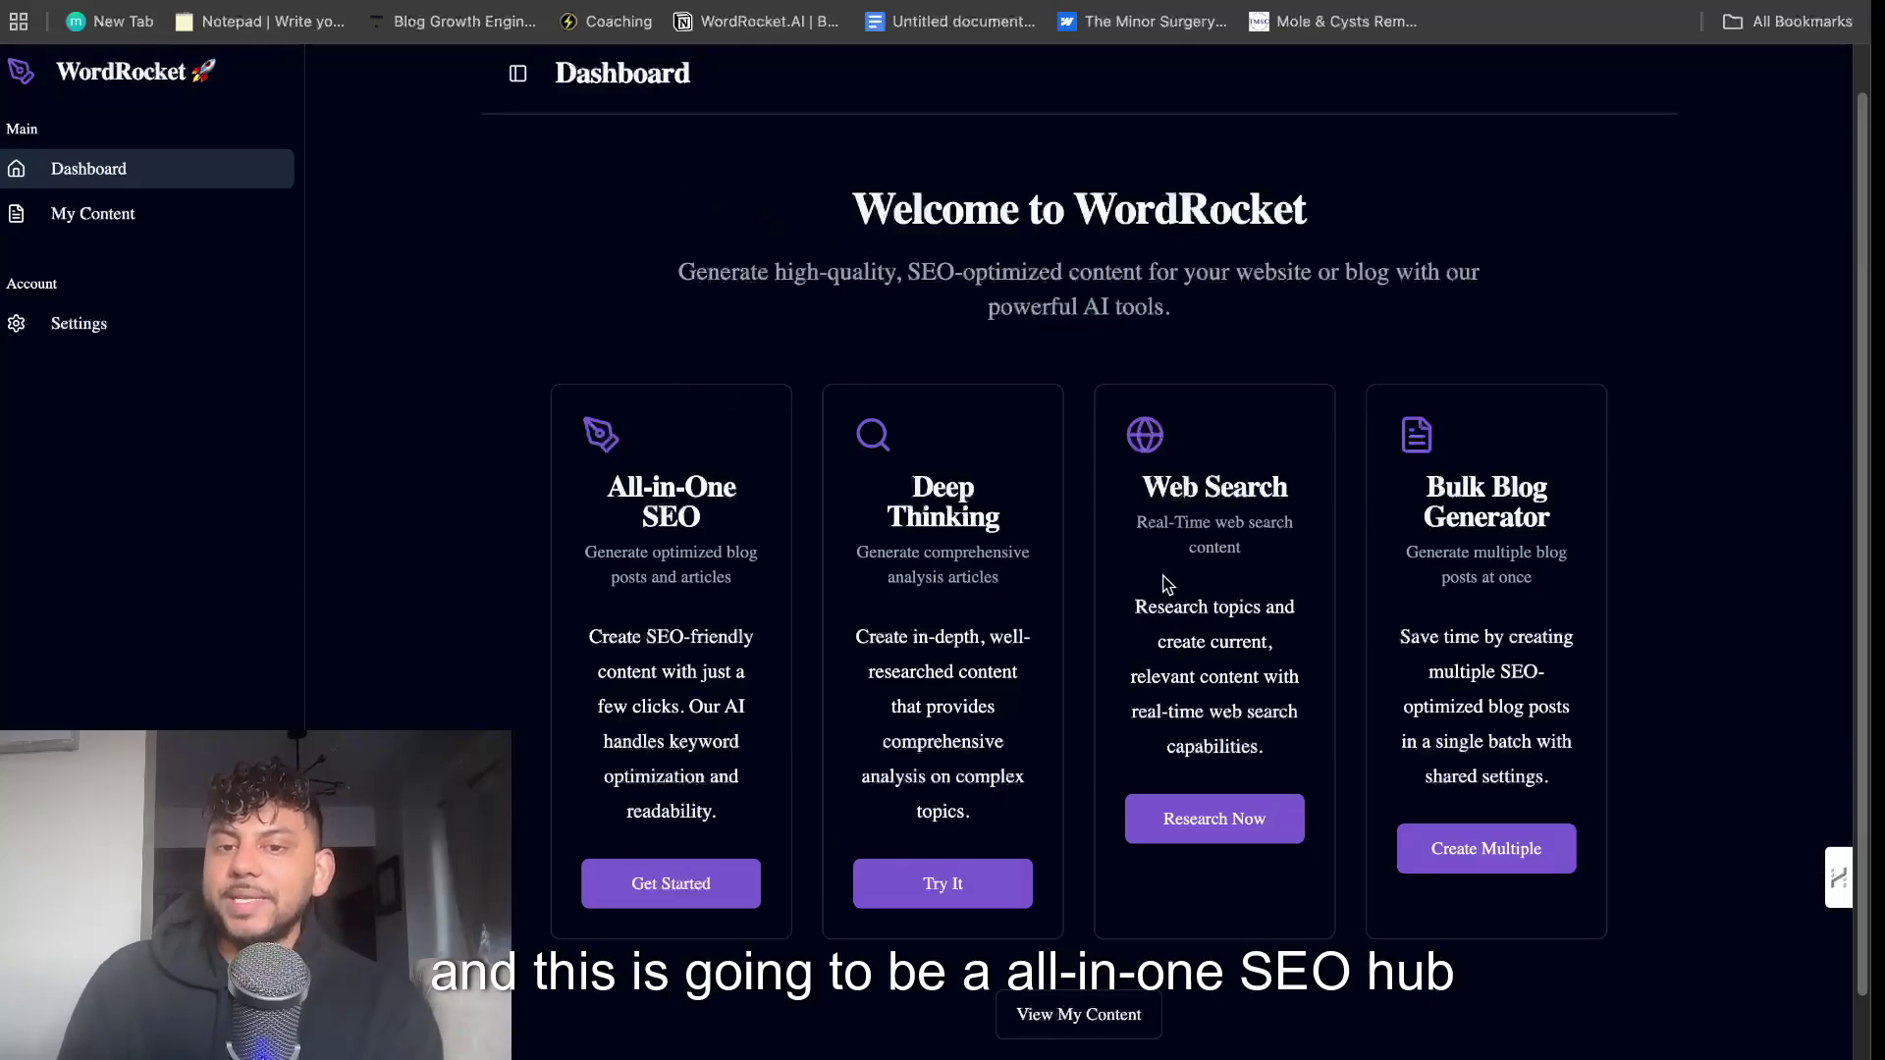
click(29, 331)
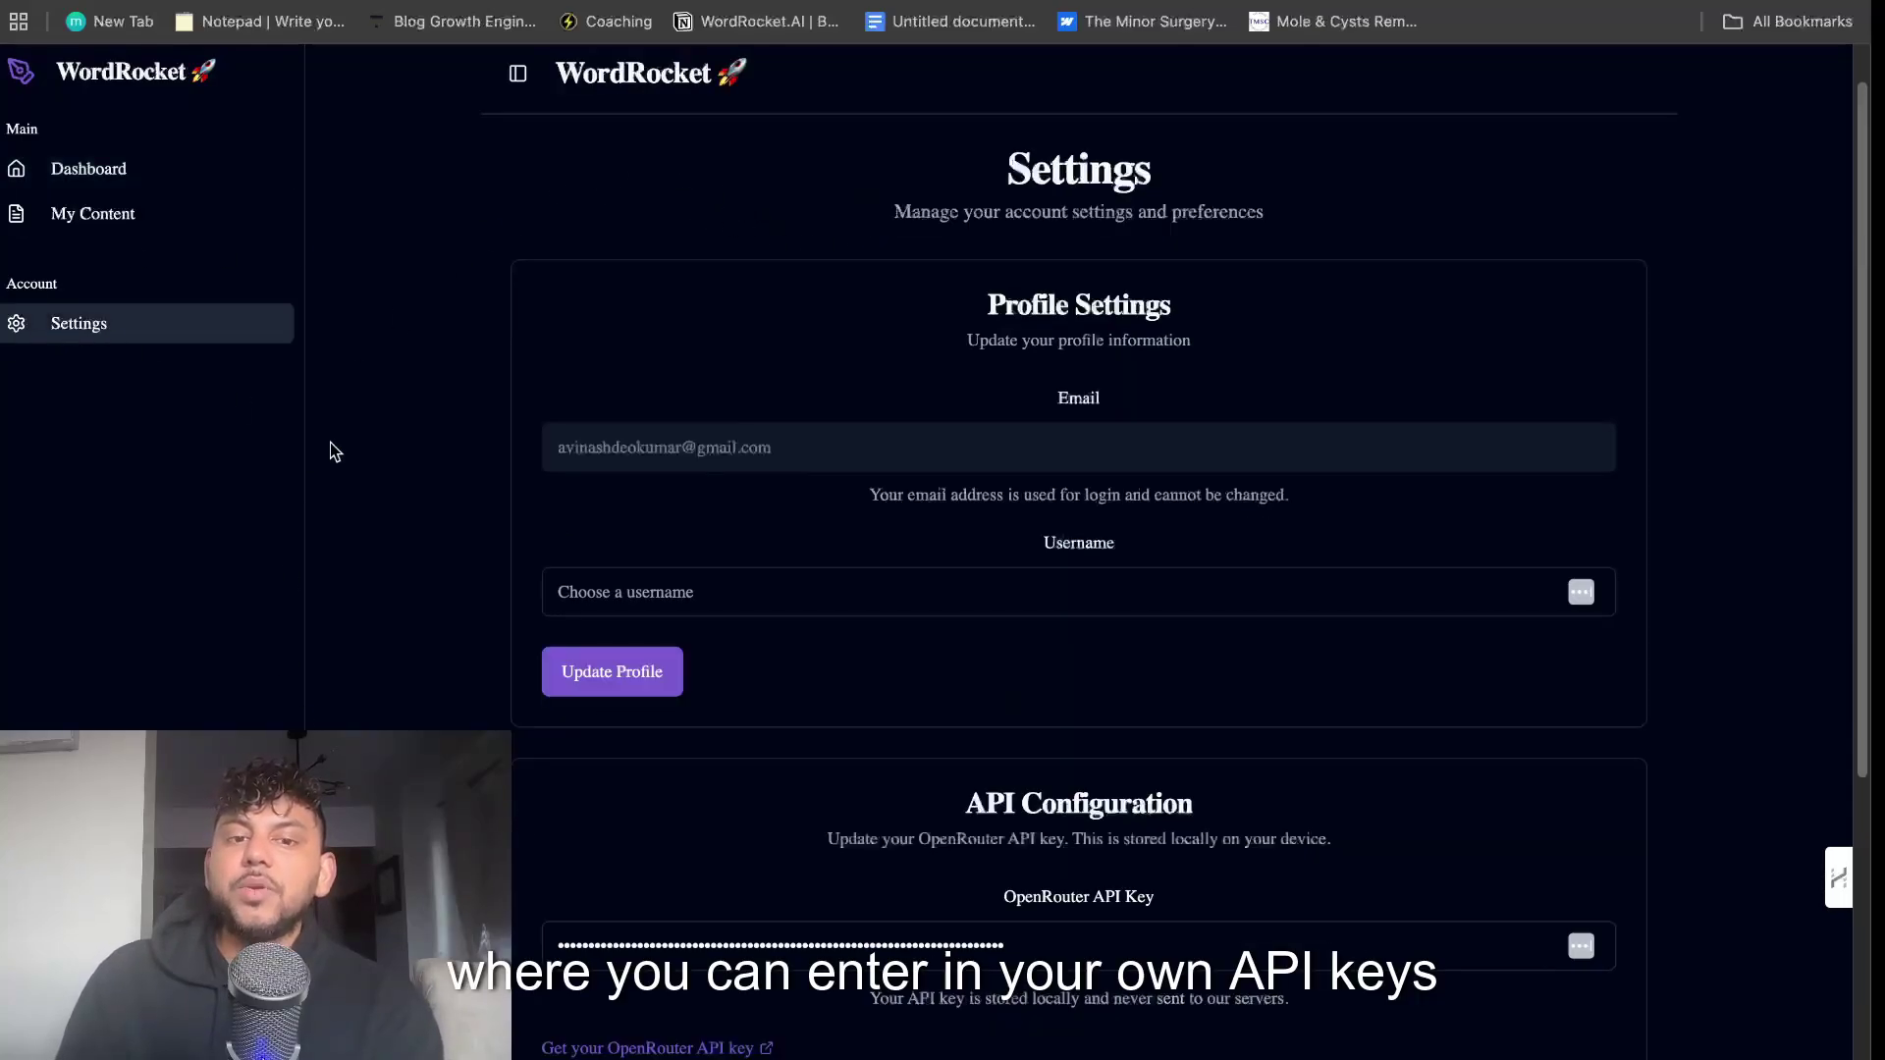
click(147, 179)
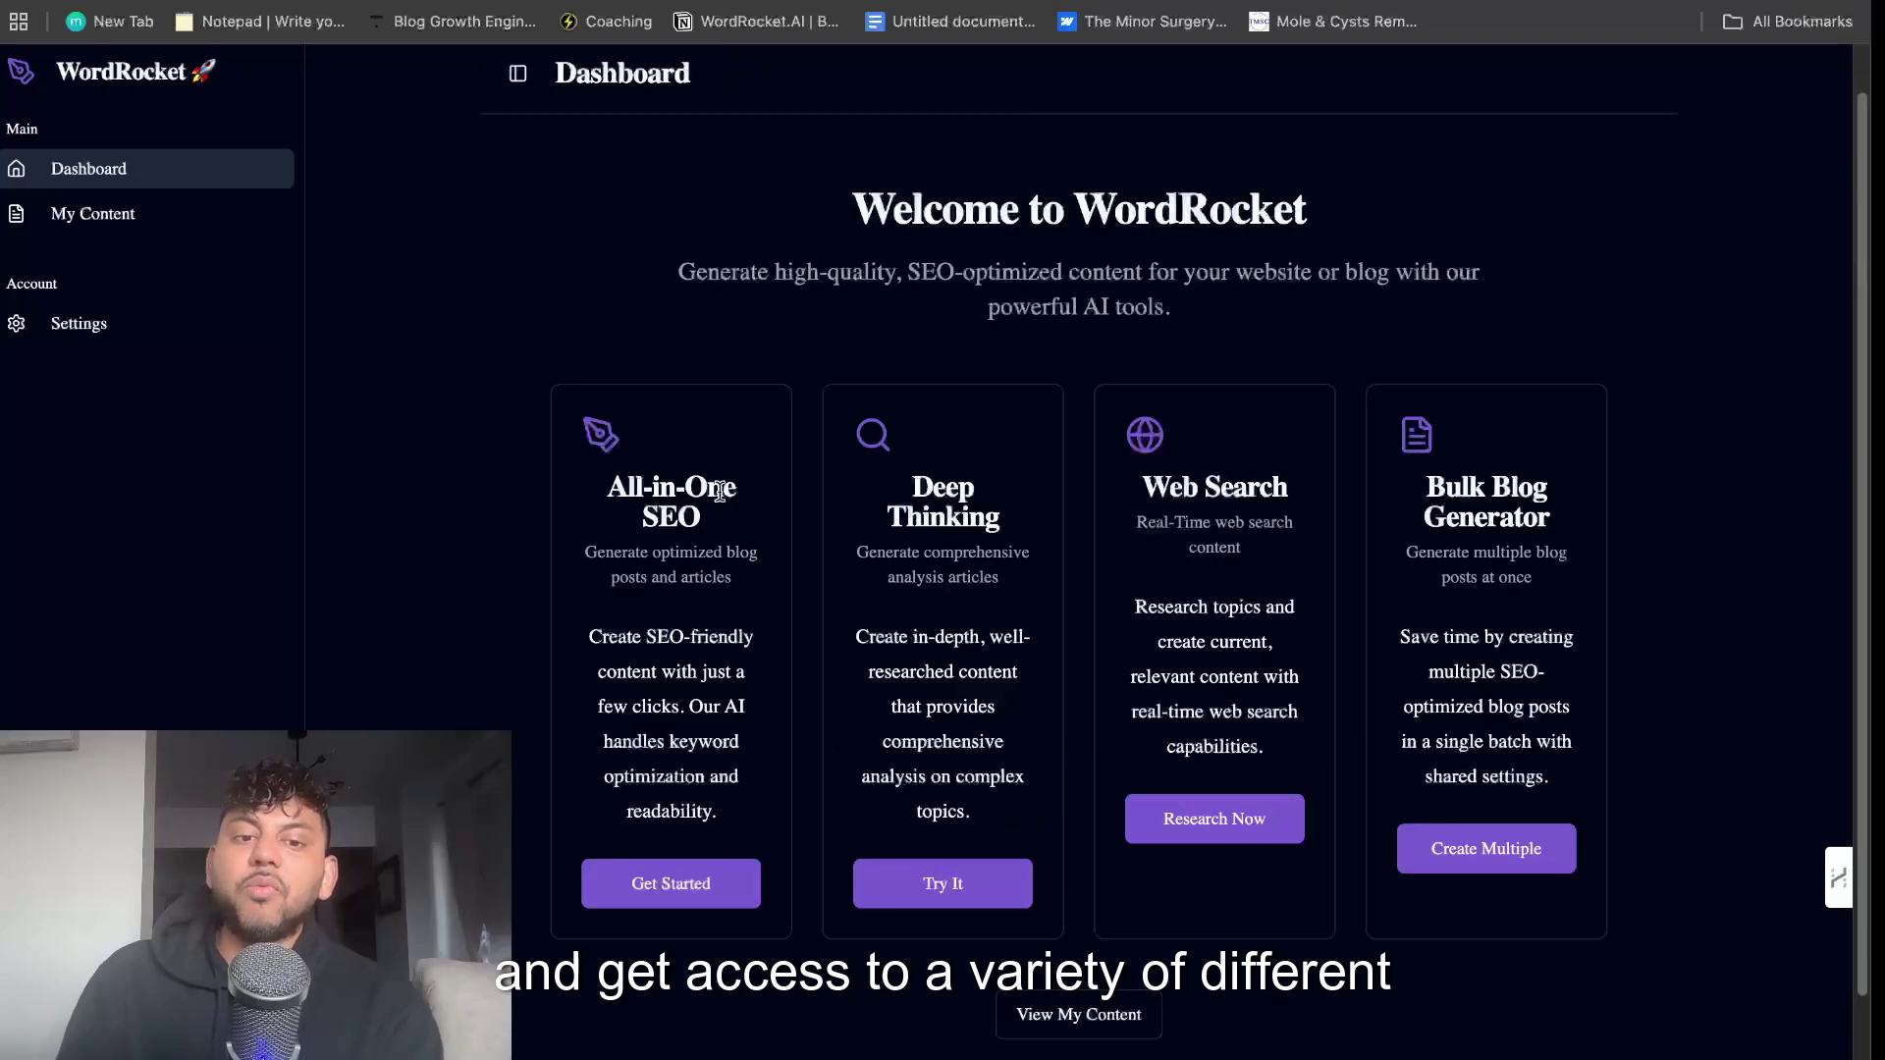
click(735, 889)
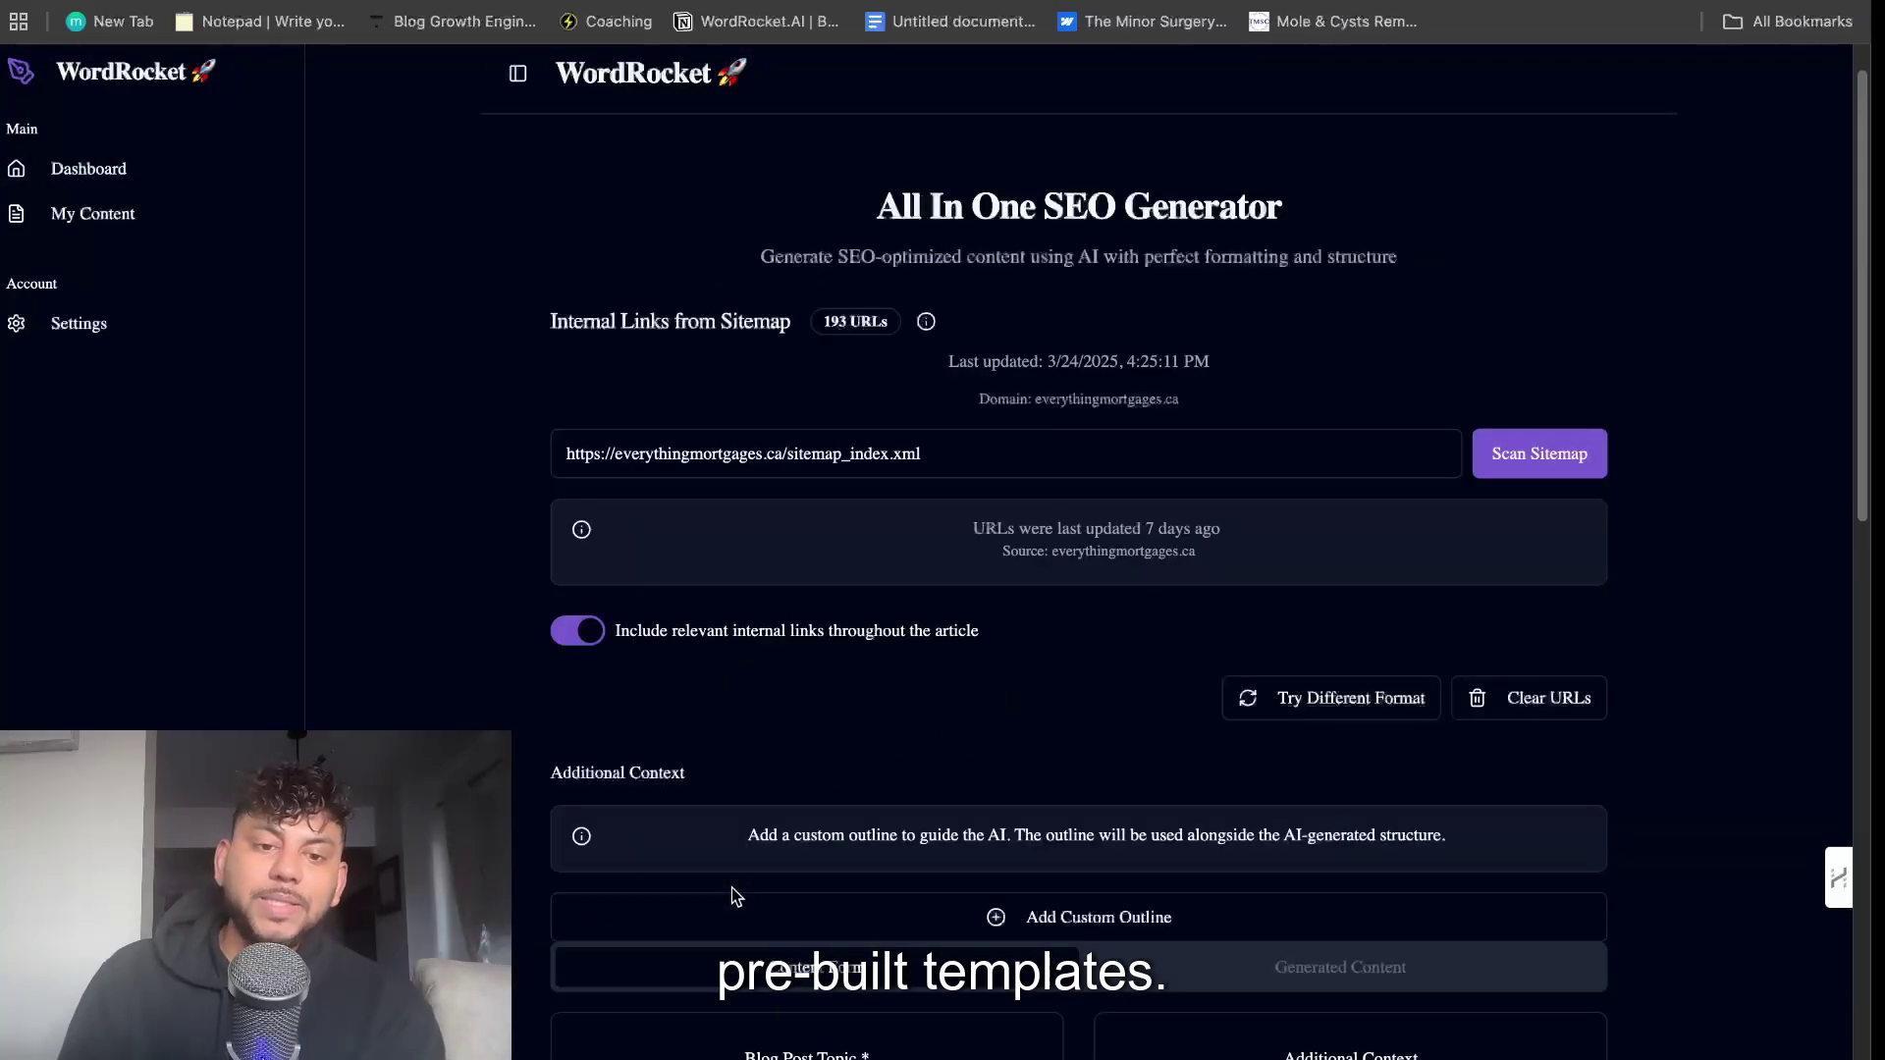
scroll(707, 768, down, 5)
scroll(729, 614, up, 1)
scroll(724, 682, down, 3)
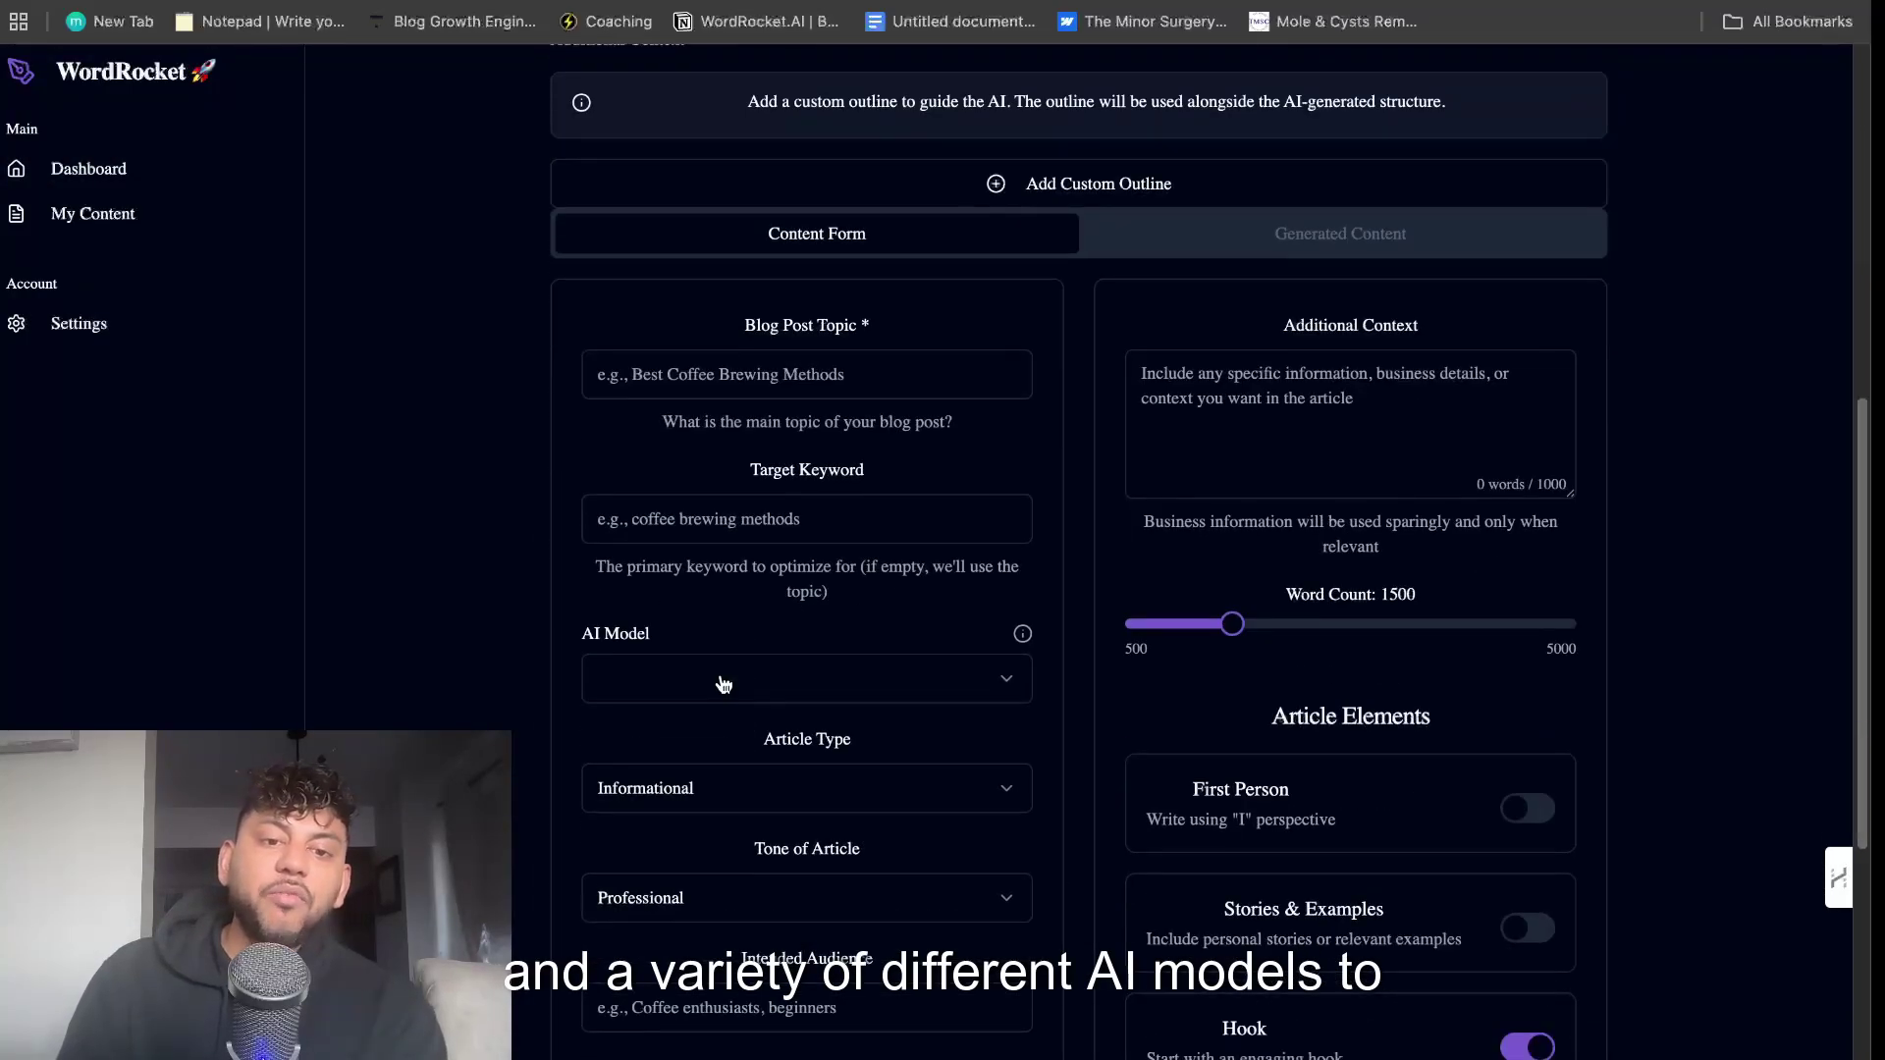
click(724, 678)
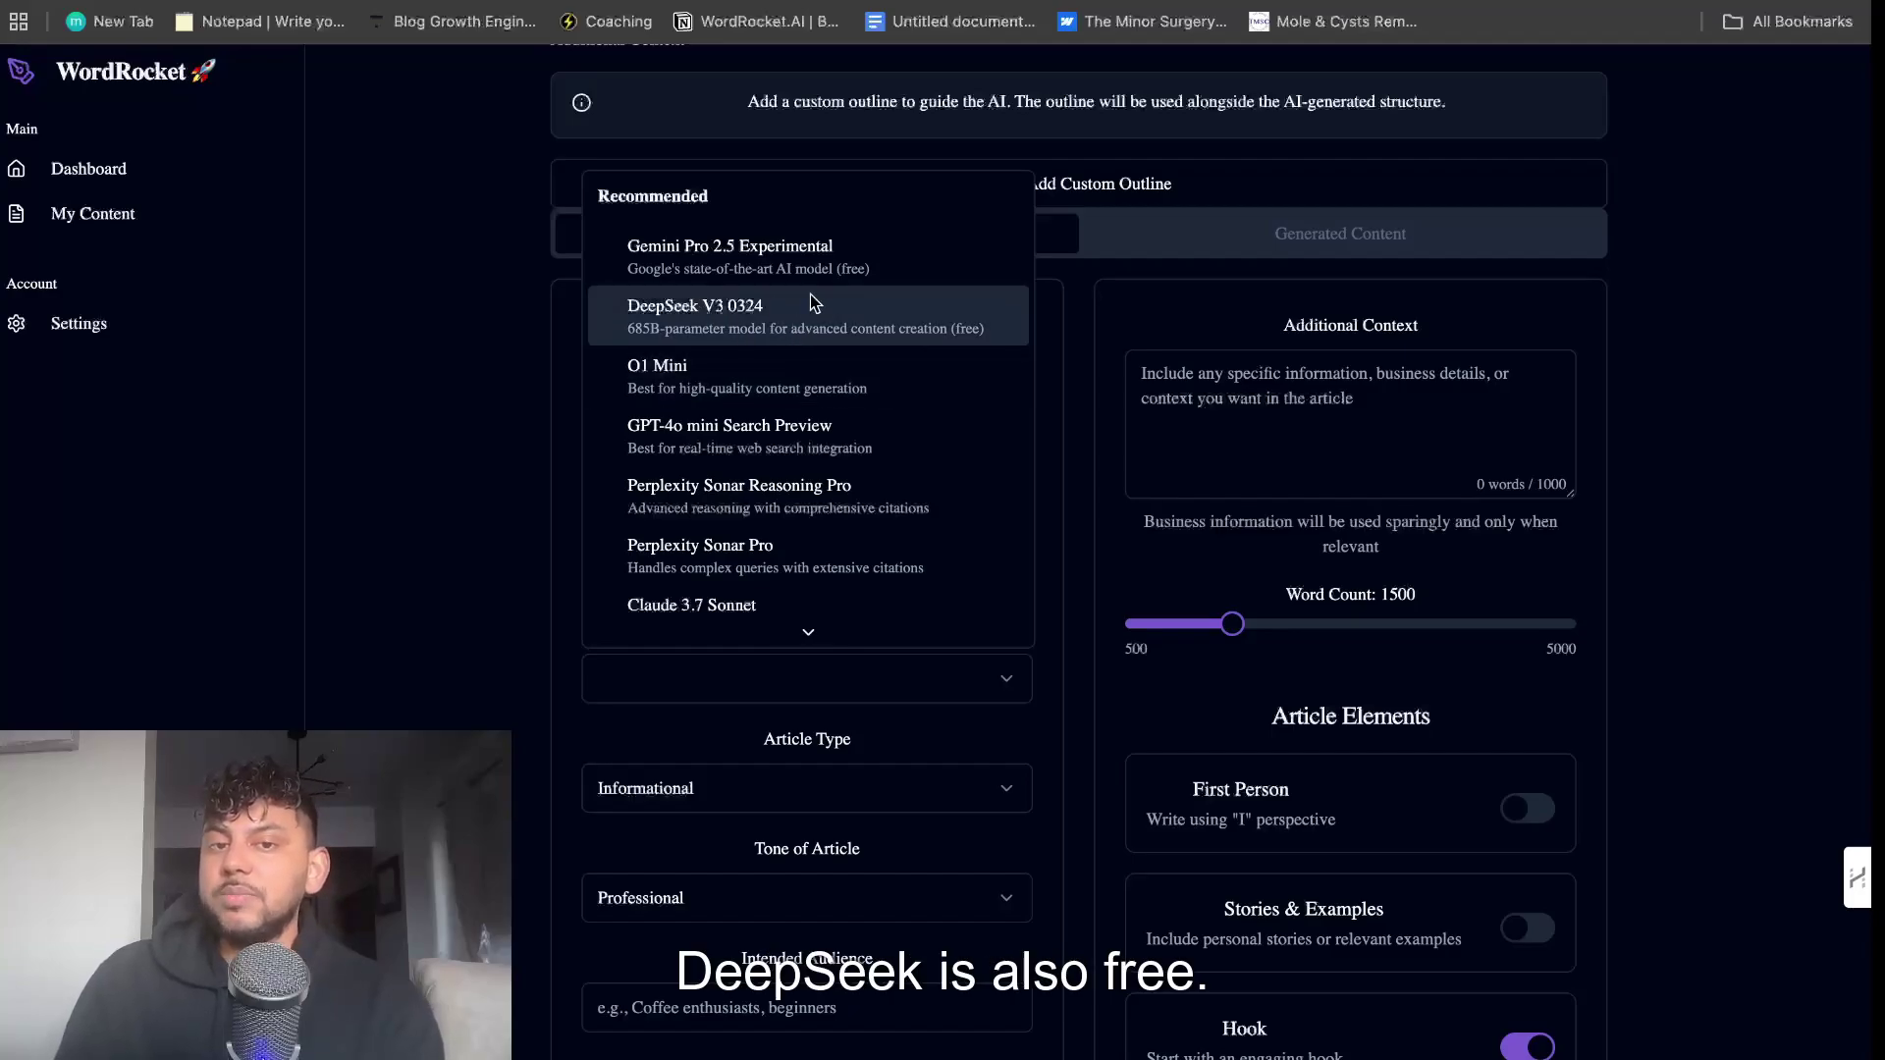
click(505, 442)
scroll(504, 442, up, 2)
click(123, 334)
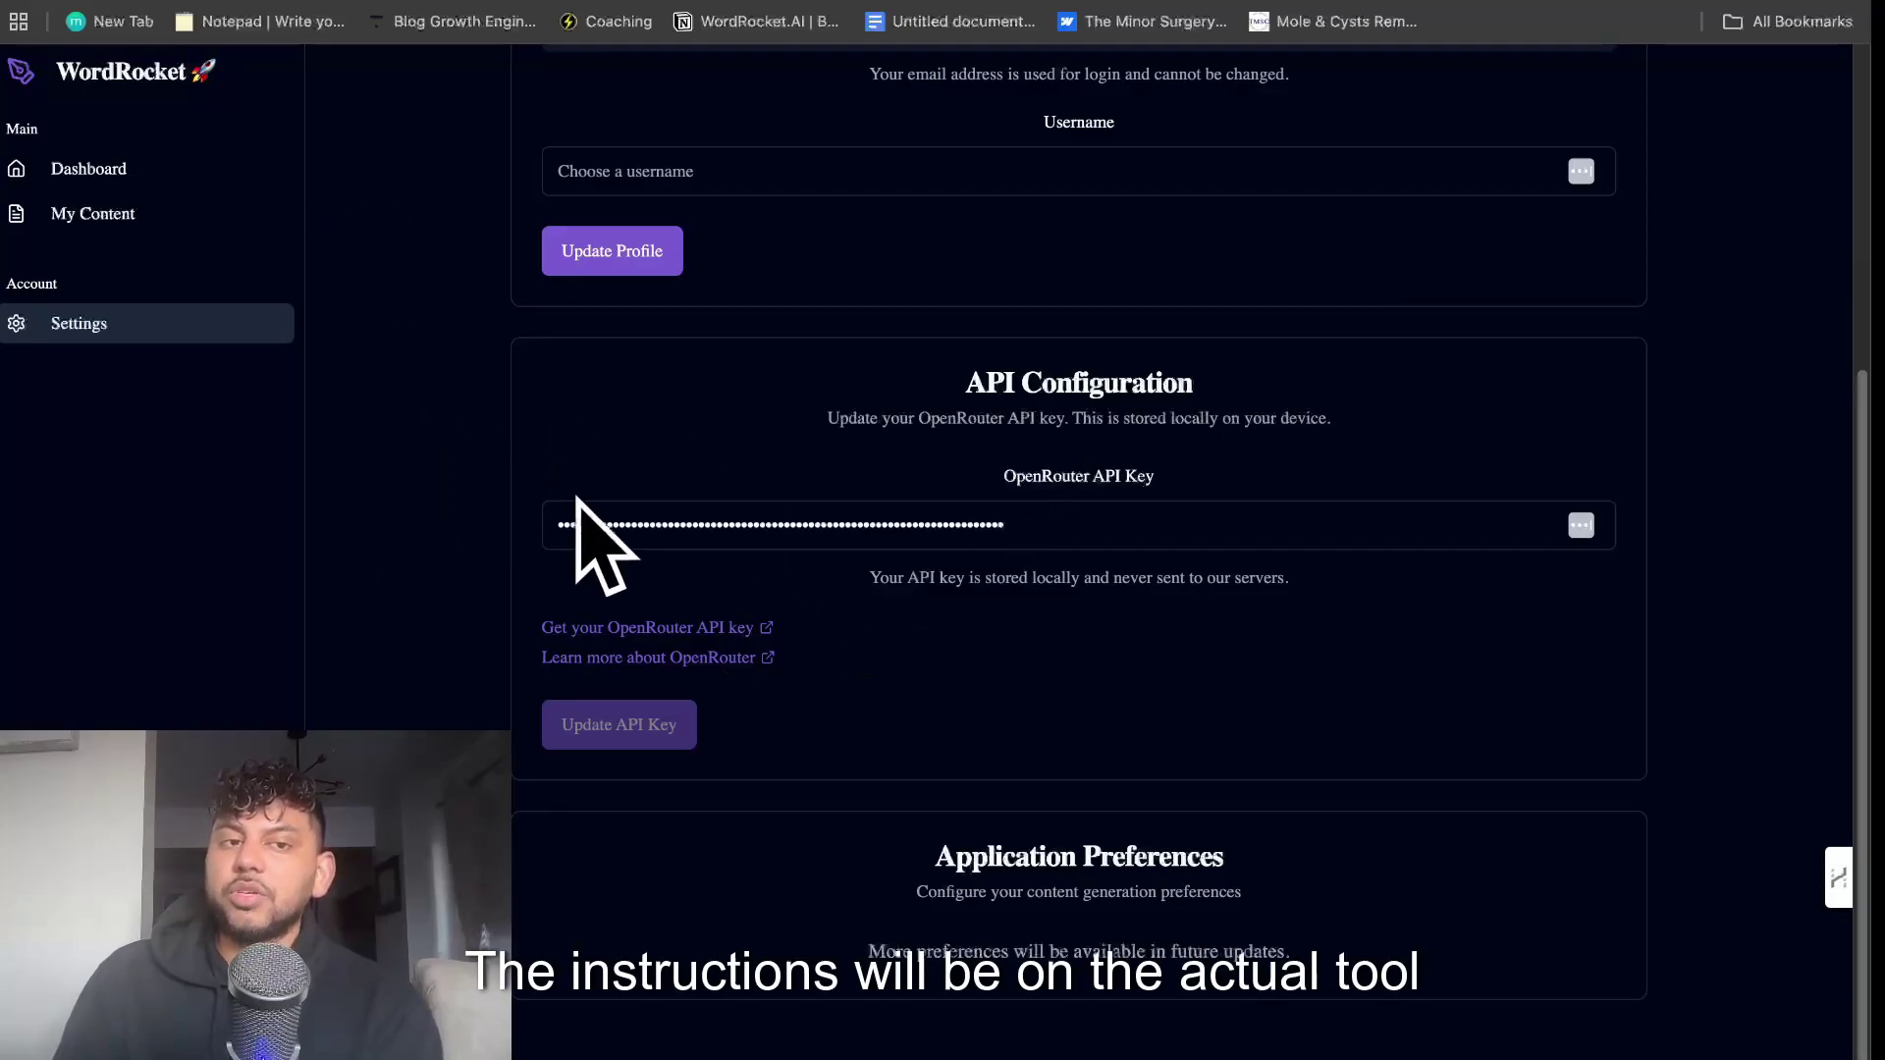
click(123, 169)
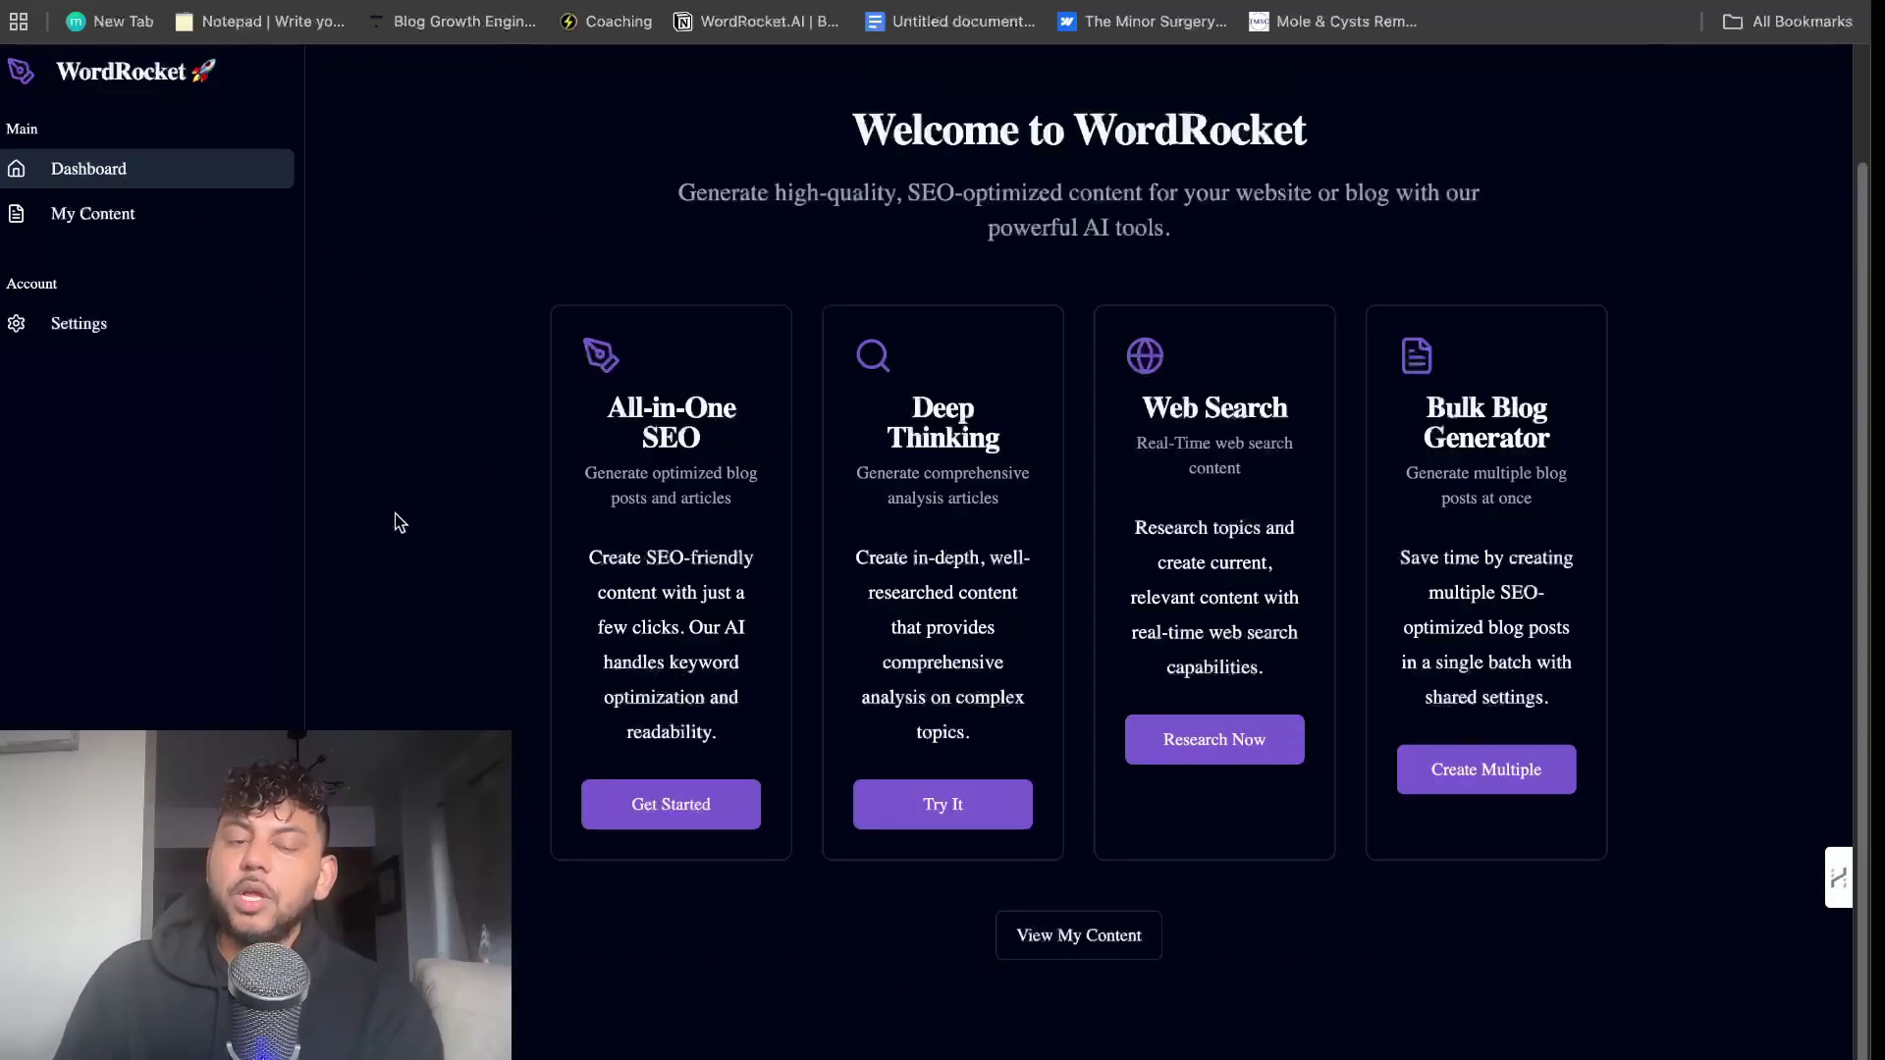
click(670, 804)
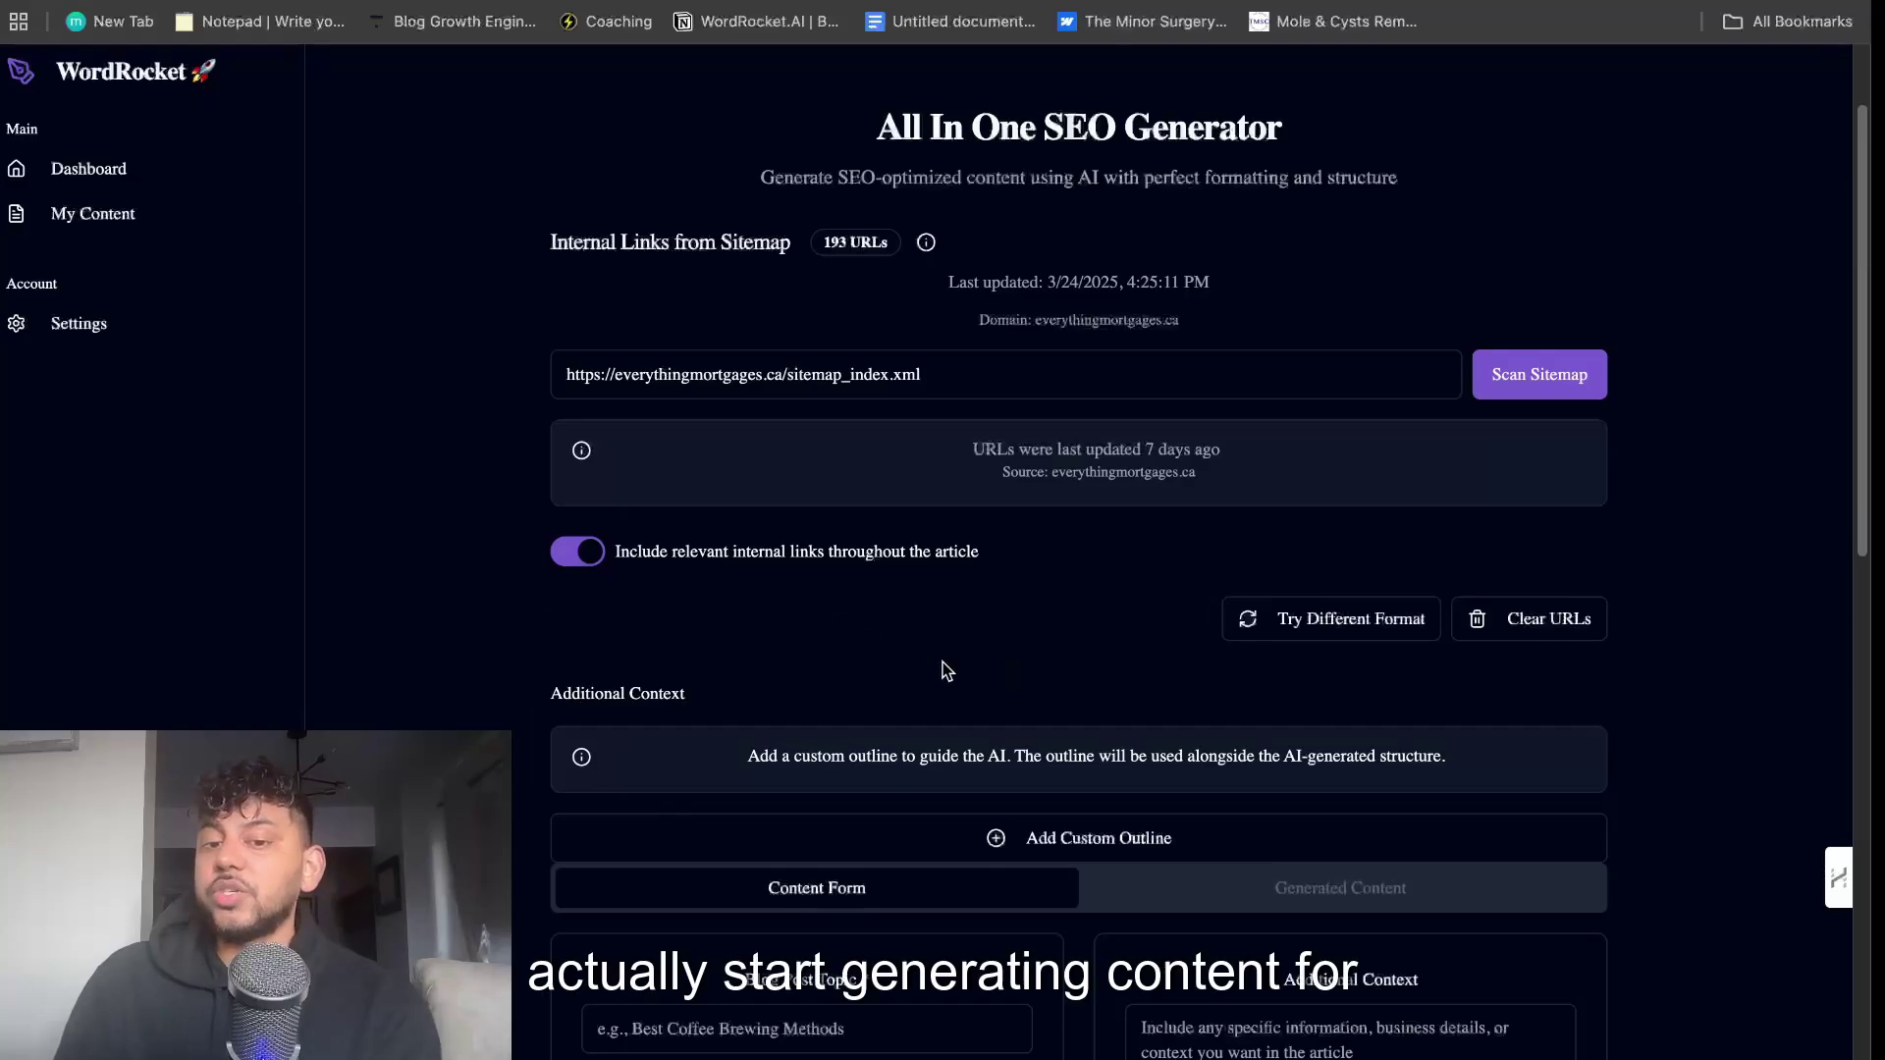
scroll(957, 667, down, 5)
scroll(450, 265, up, 6)
click(124, 187)
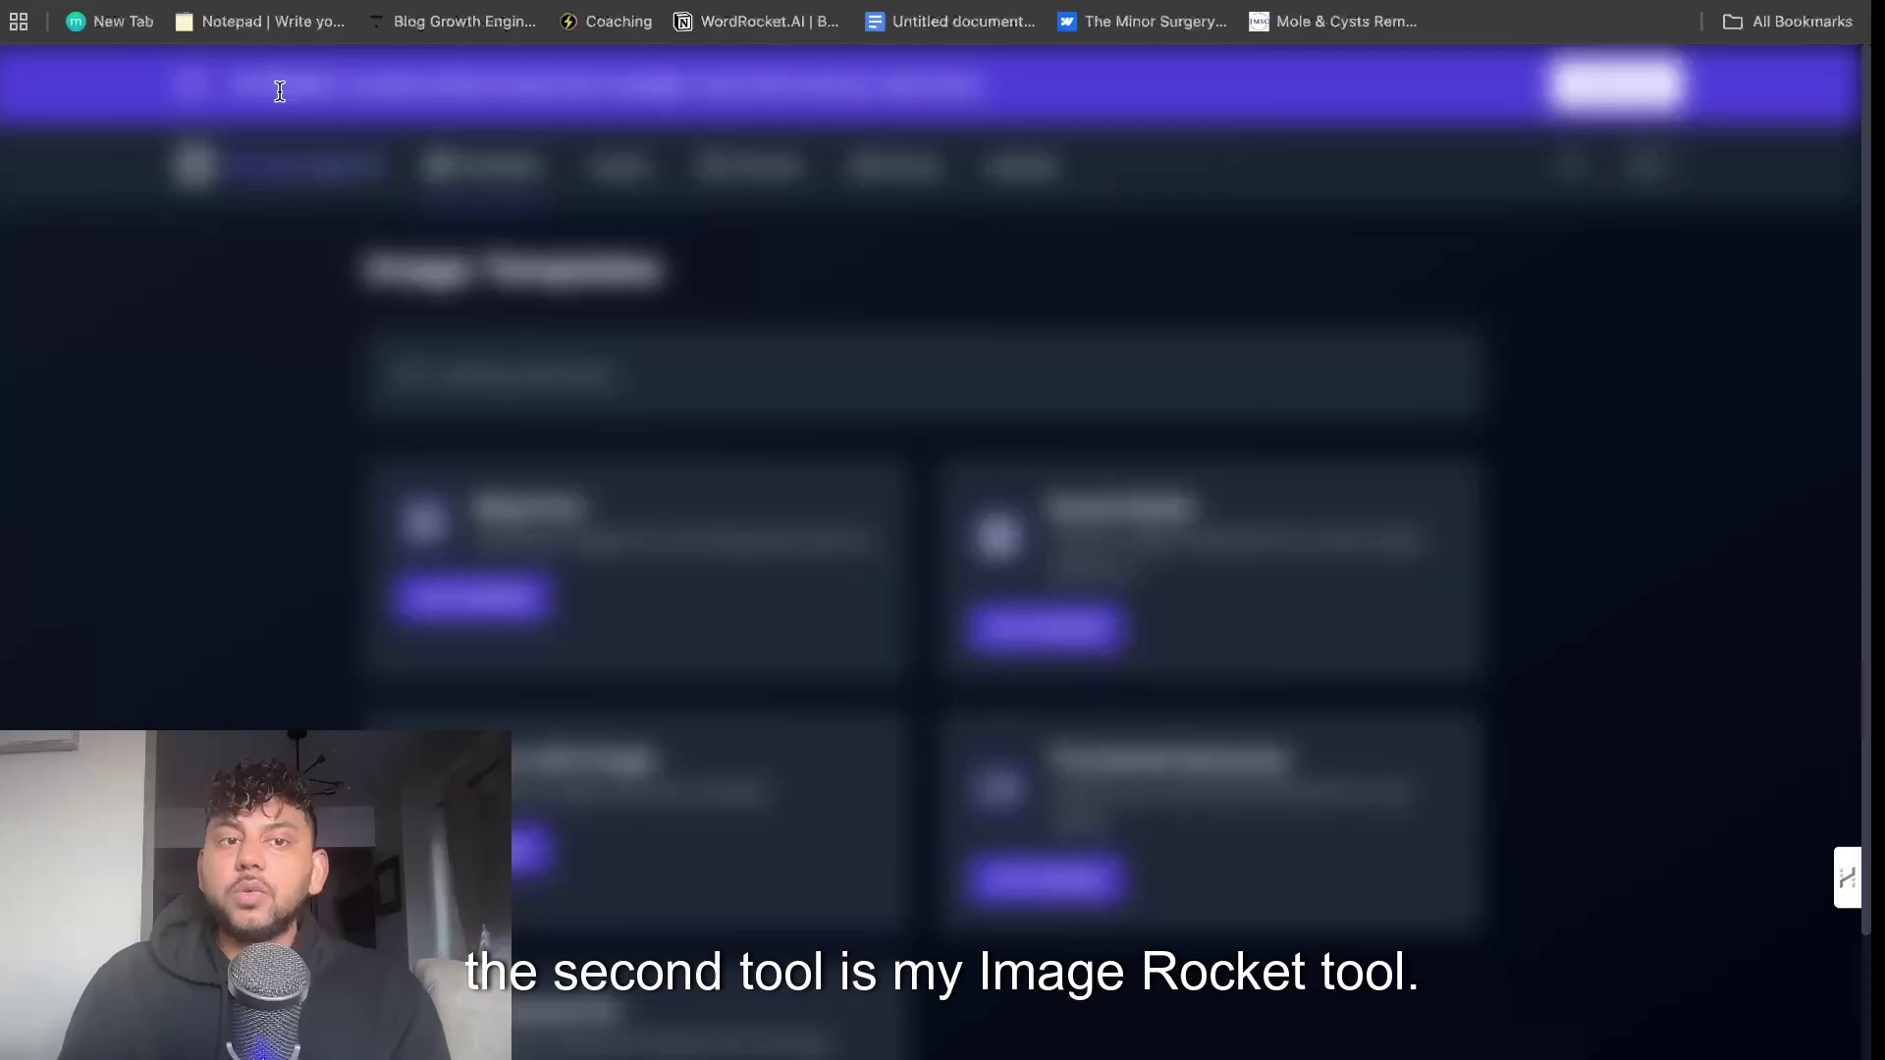
- Go to BlogImage AI's image templates page and reload the image tool's site
scroll(876, 449, down, 2)
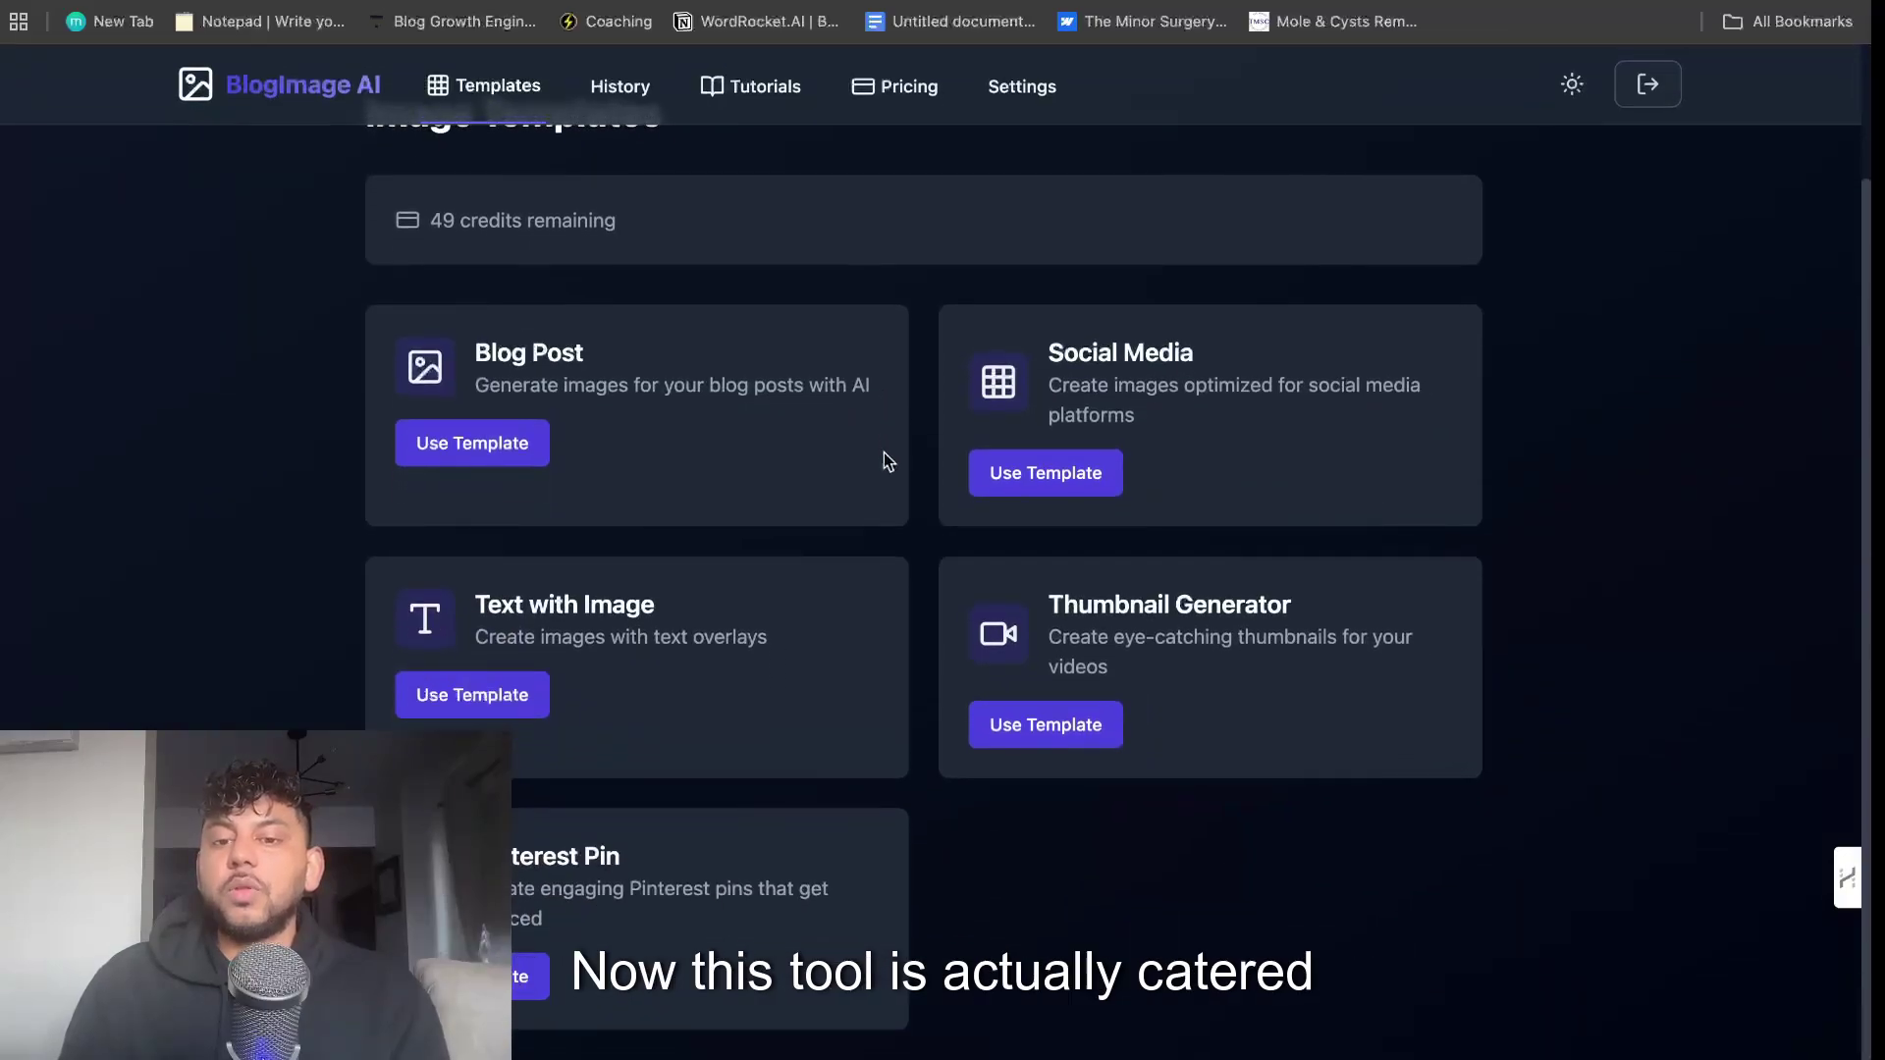
click(517, 74)
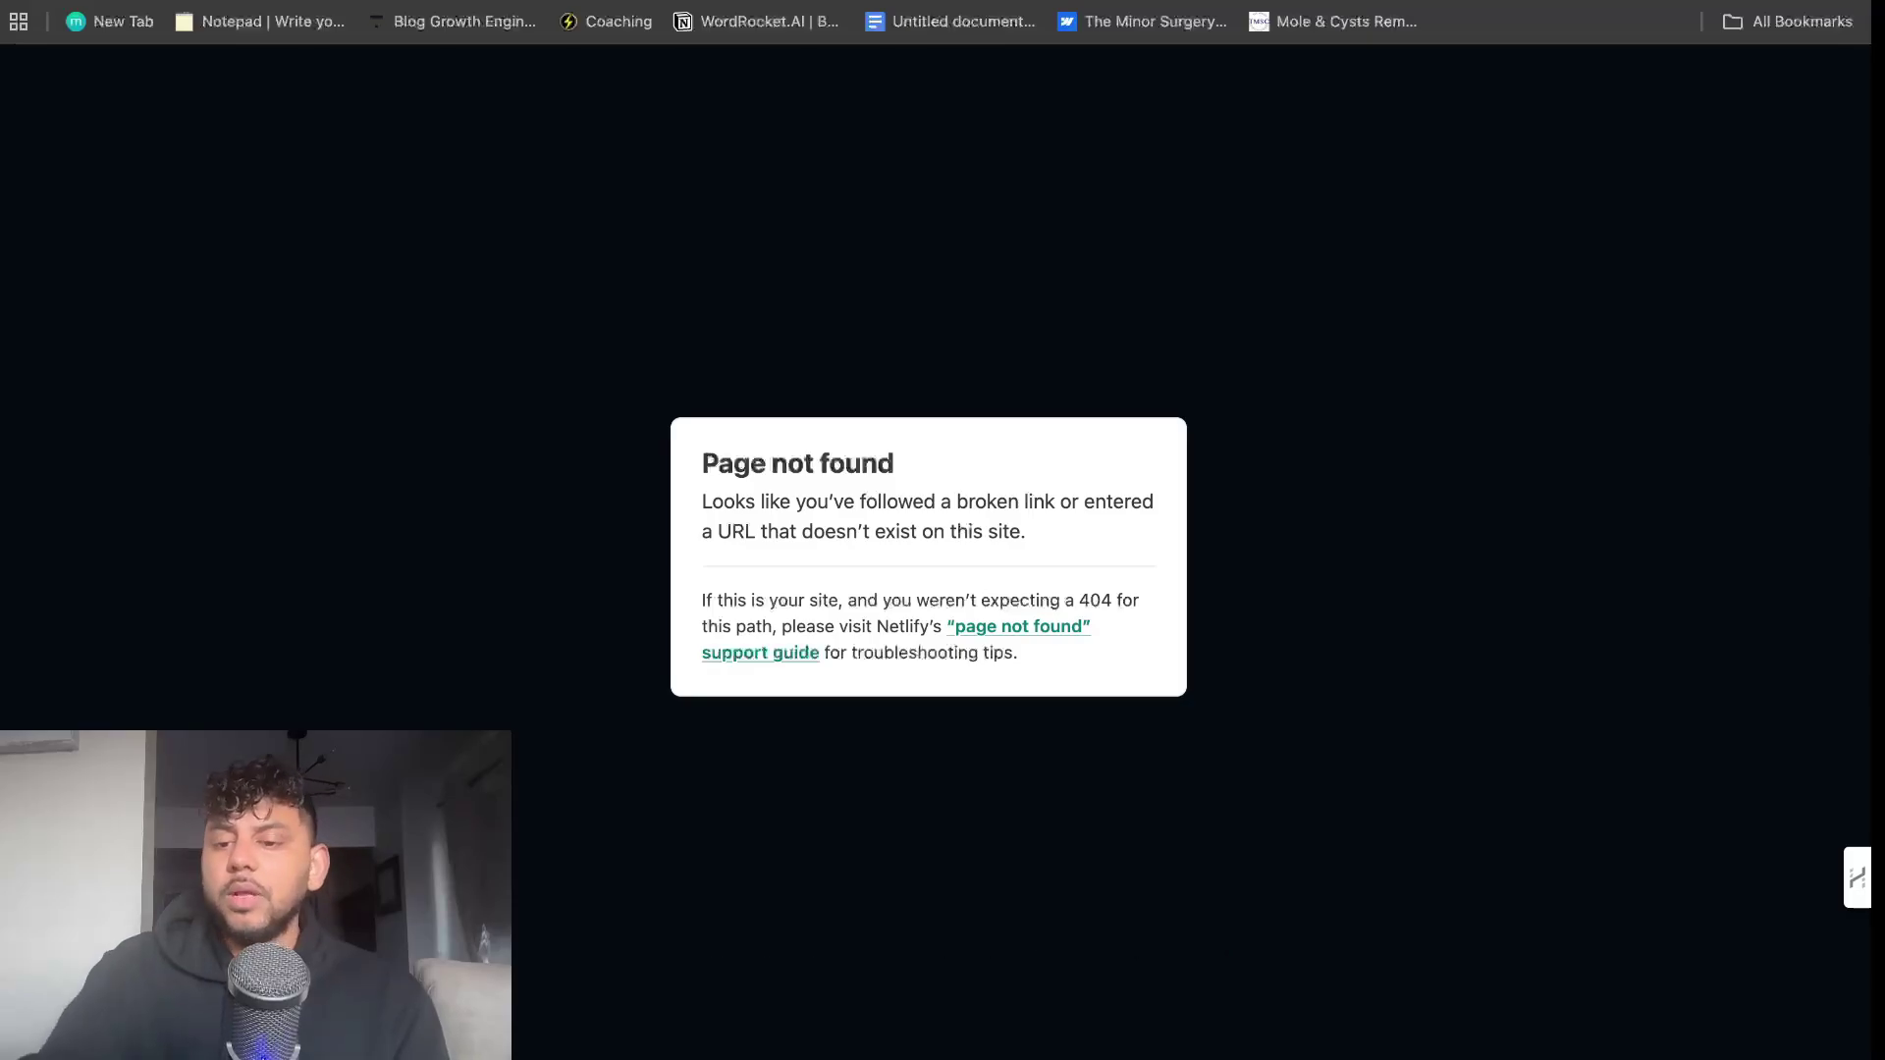
key(super+l)
key(Return)
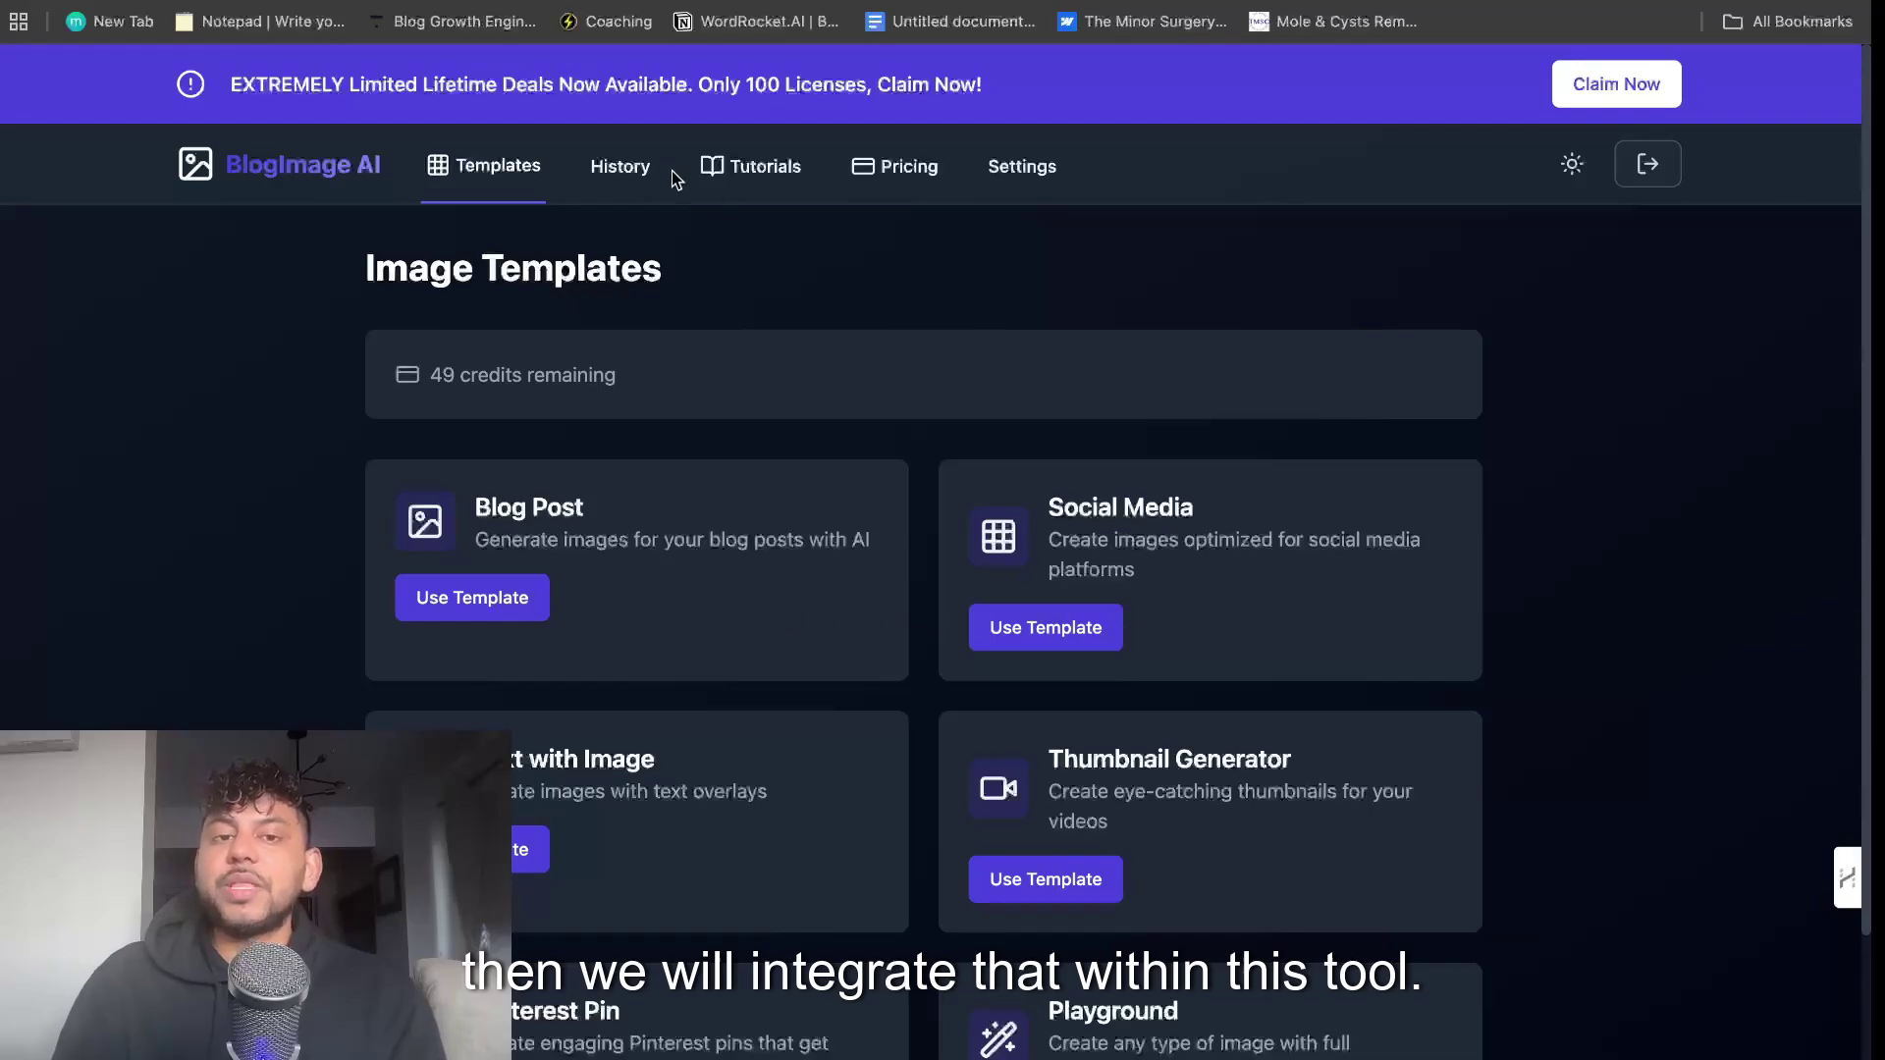
- Browse the history of generated images, then go back to the image templates
click(633, 175)
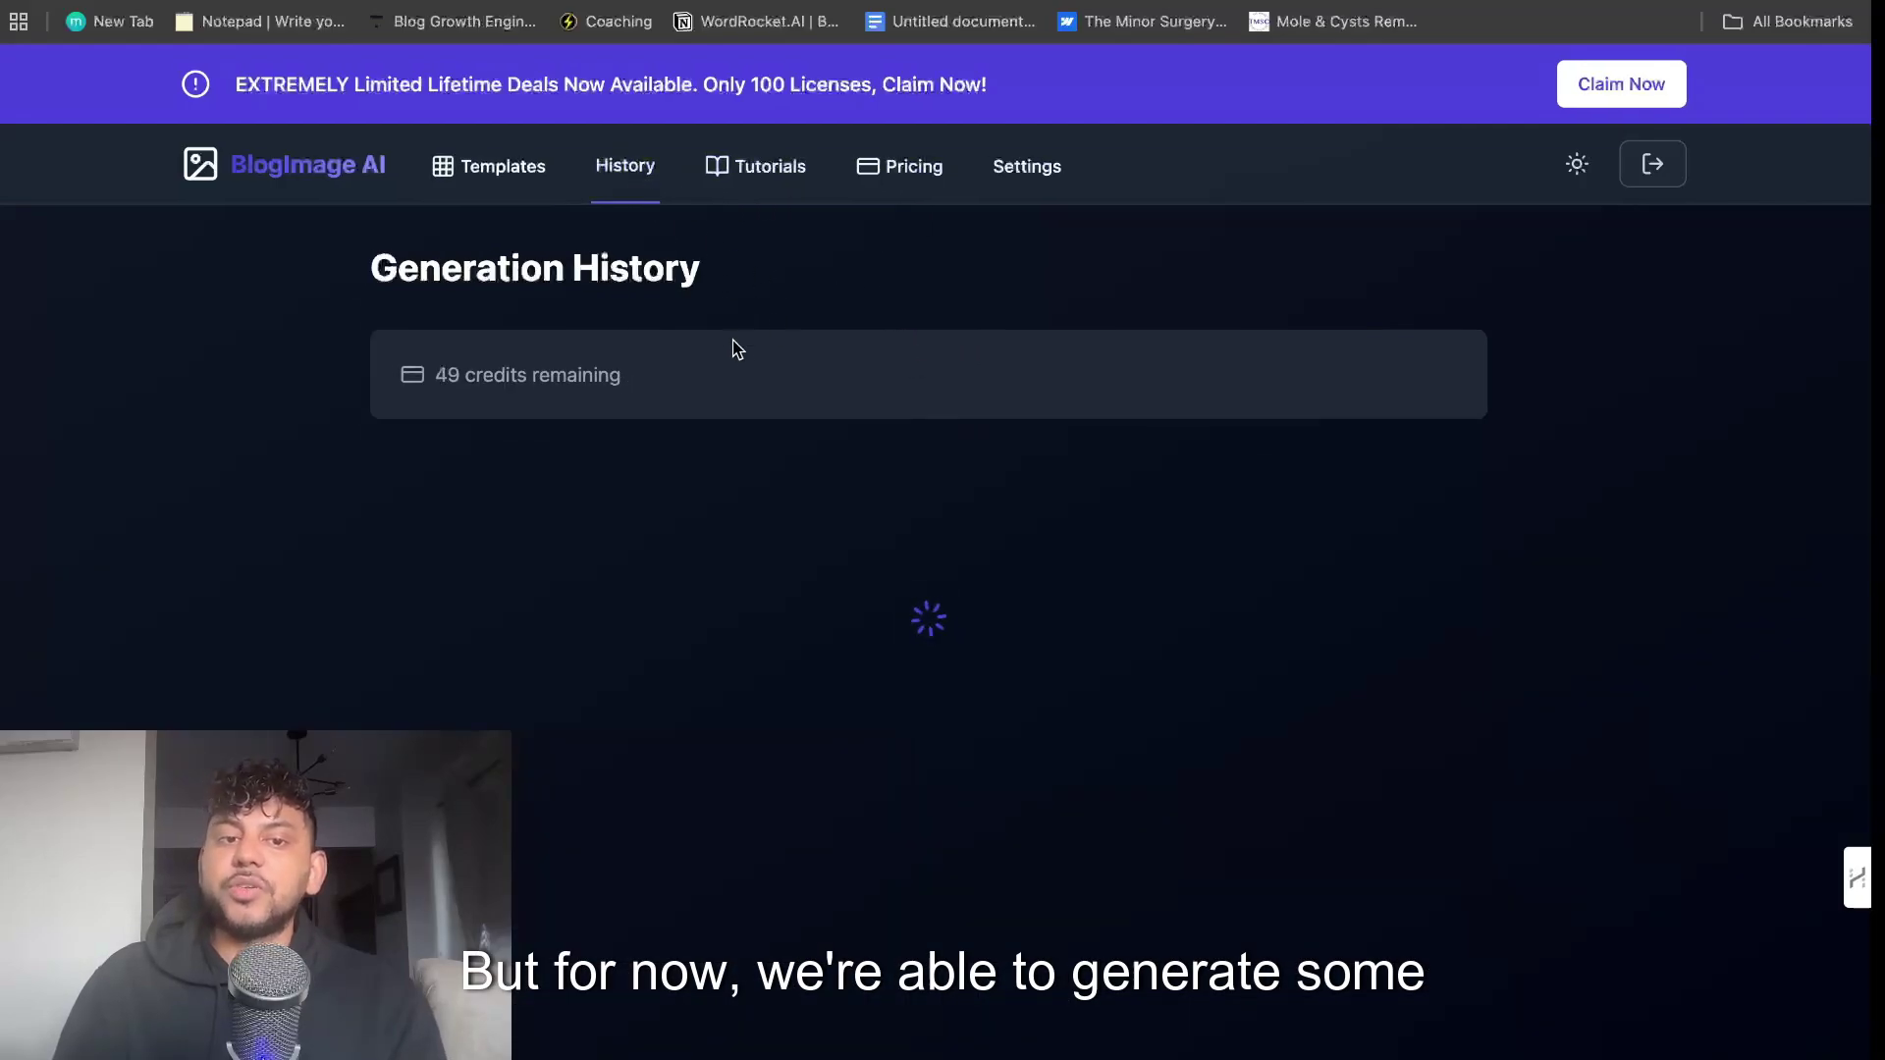
scroll(763, 530, down, 6)
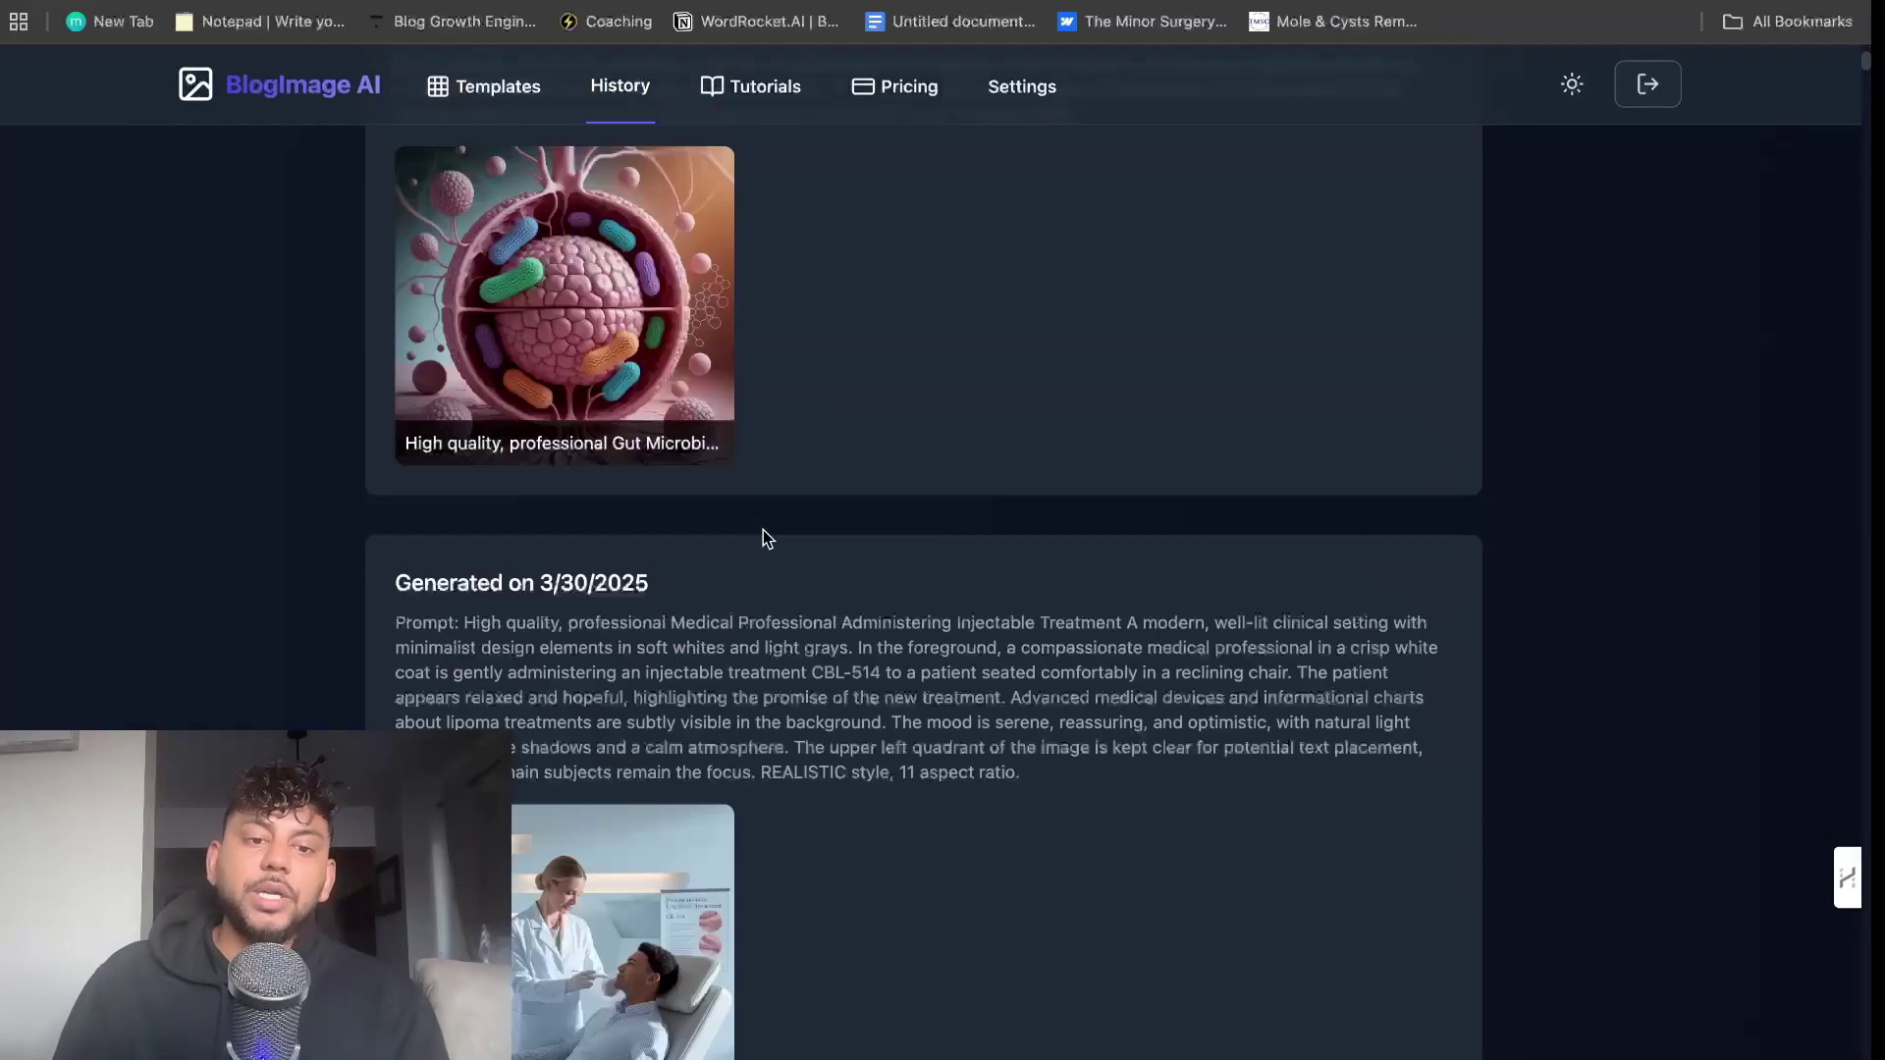
scroll(756, 513, down, 15)
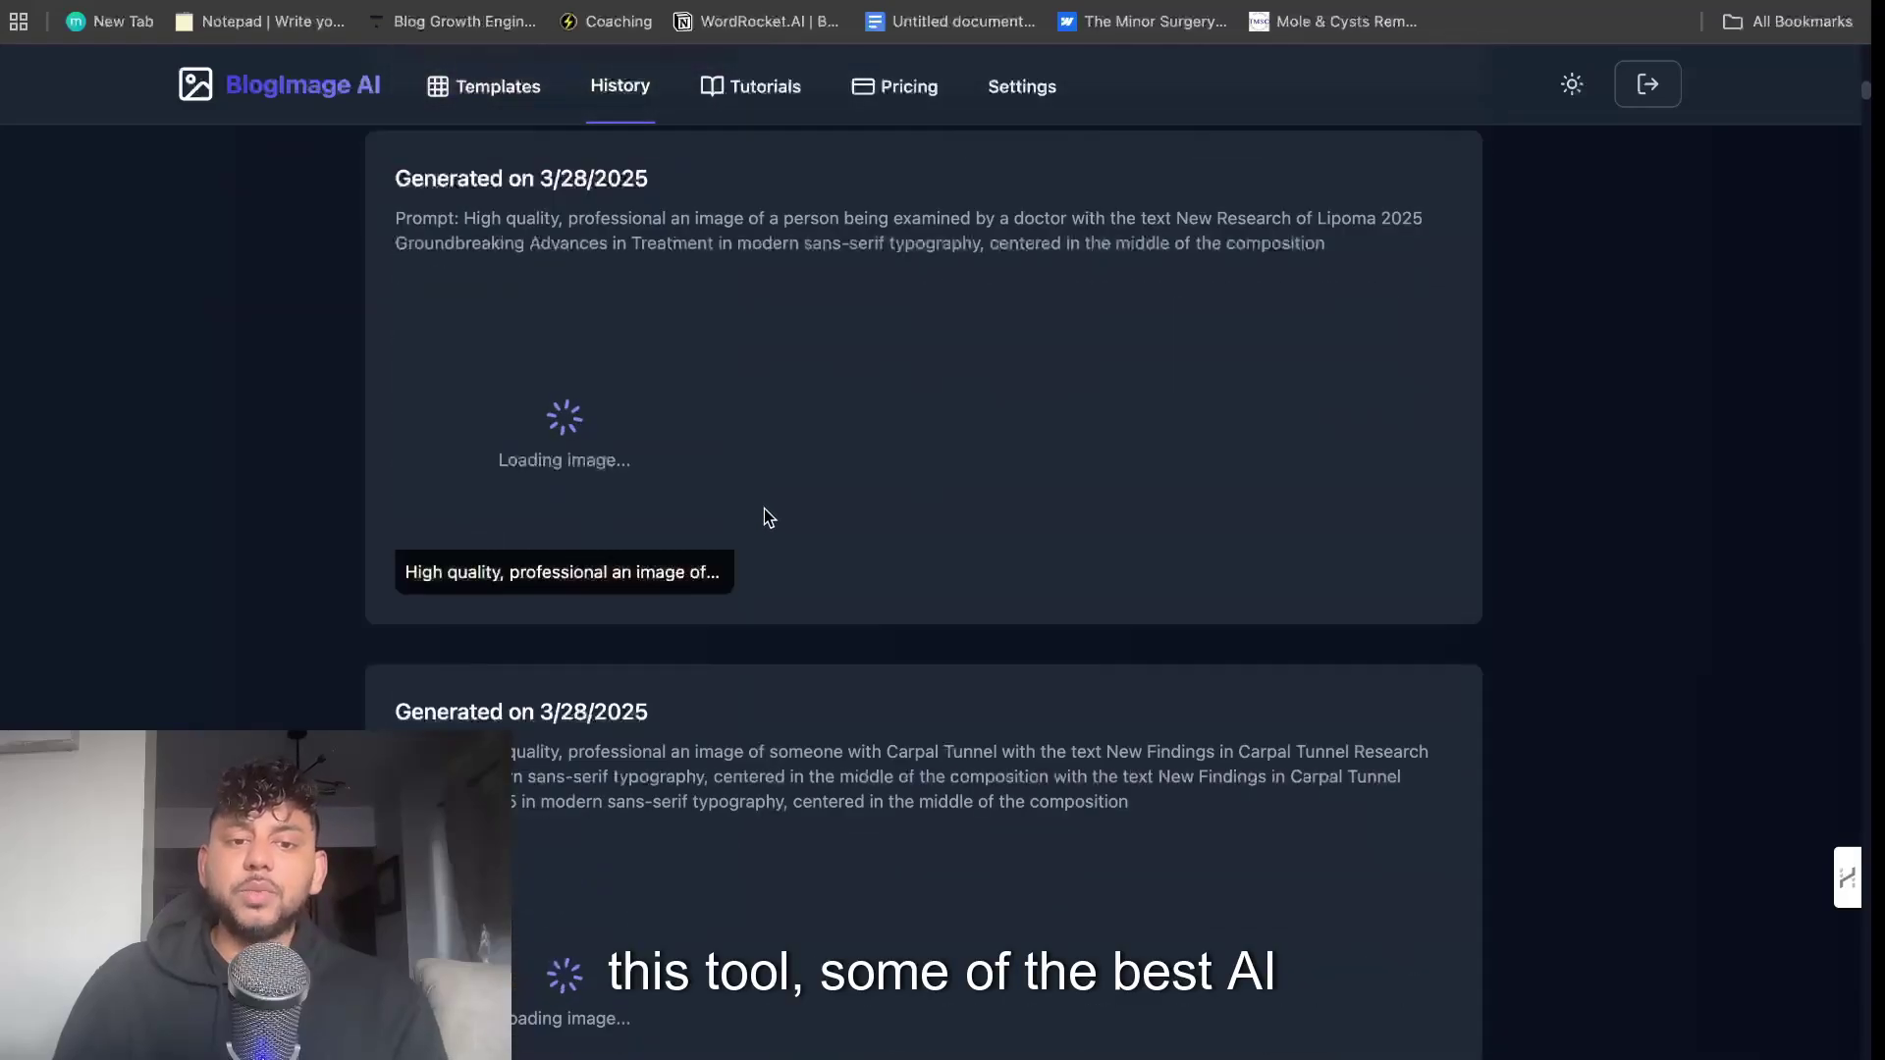
click(295, 85)
- Check the Playground template's image types, keeping Blog Cover, and return to the templates home
scroll(1061, 547, down, 3)
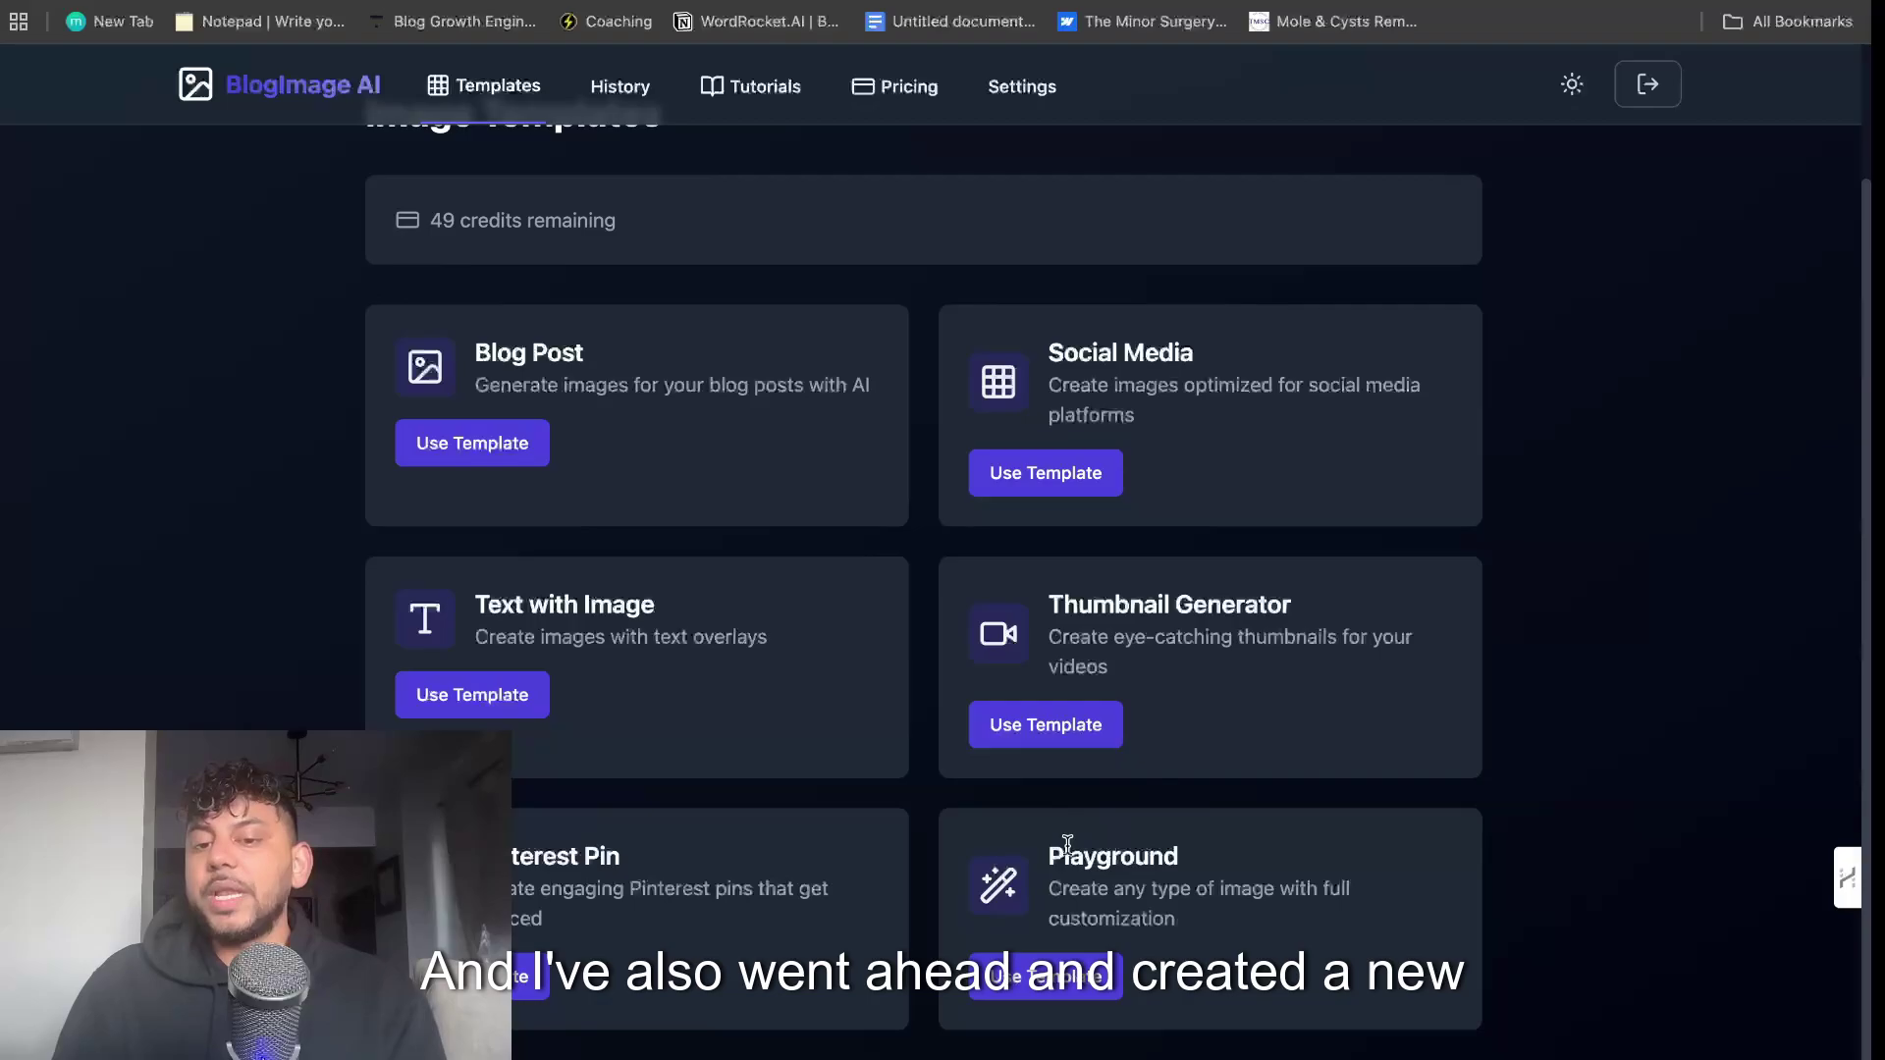
click(1081, 1009)
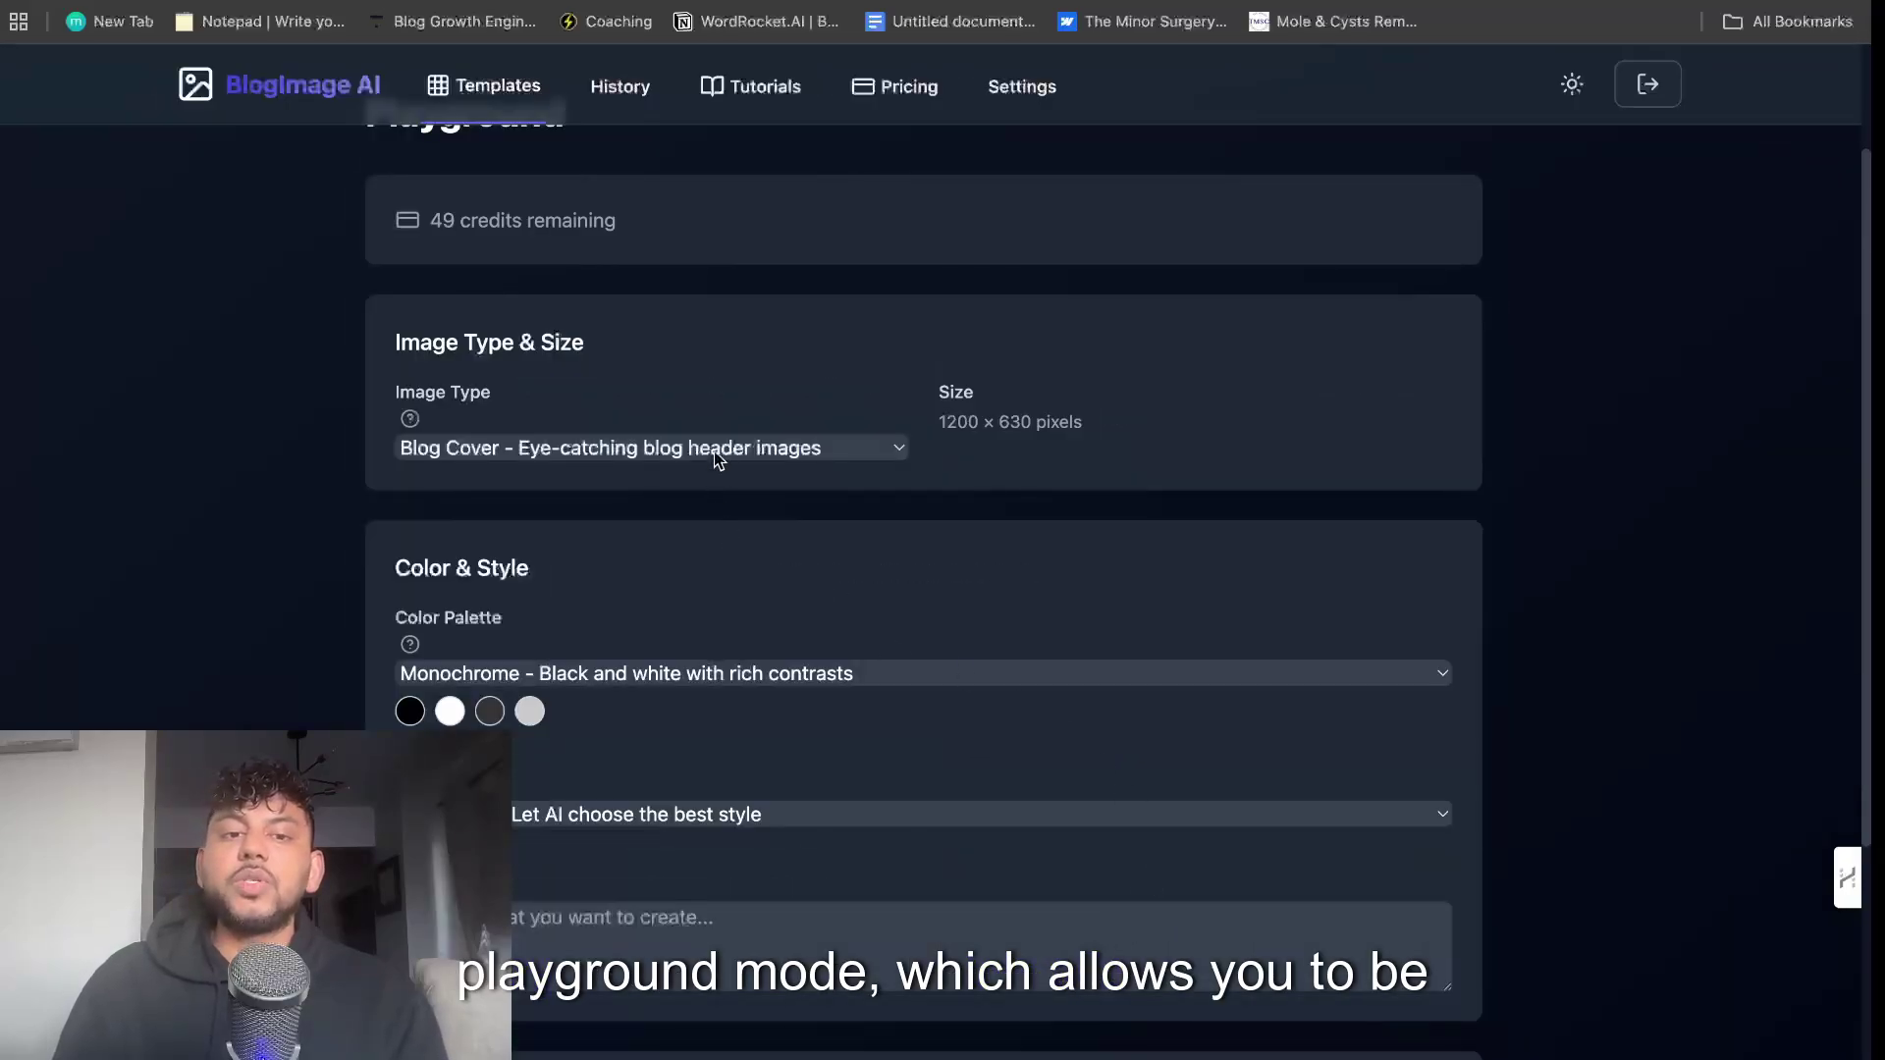
click(717, 459)
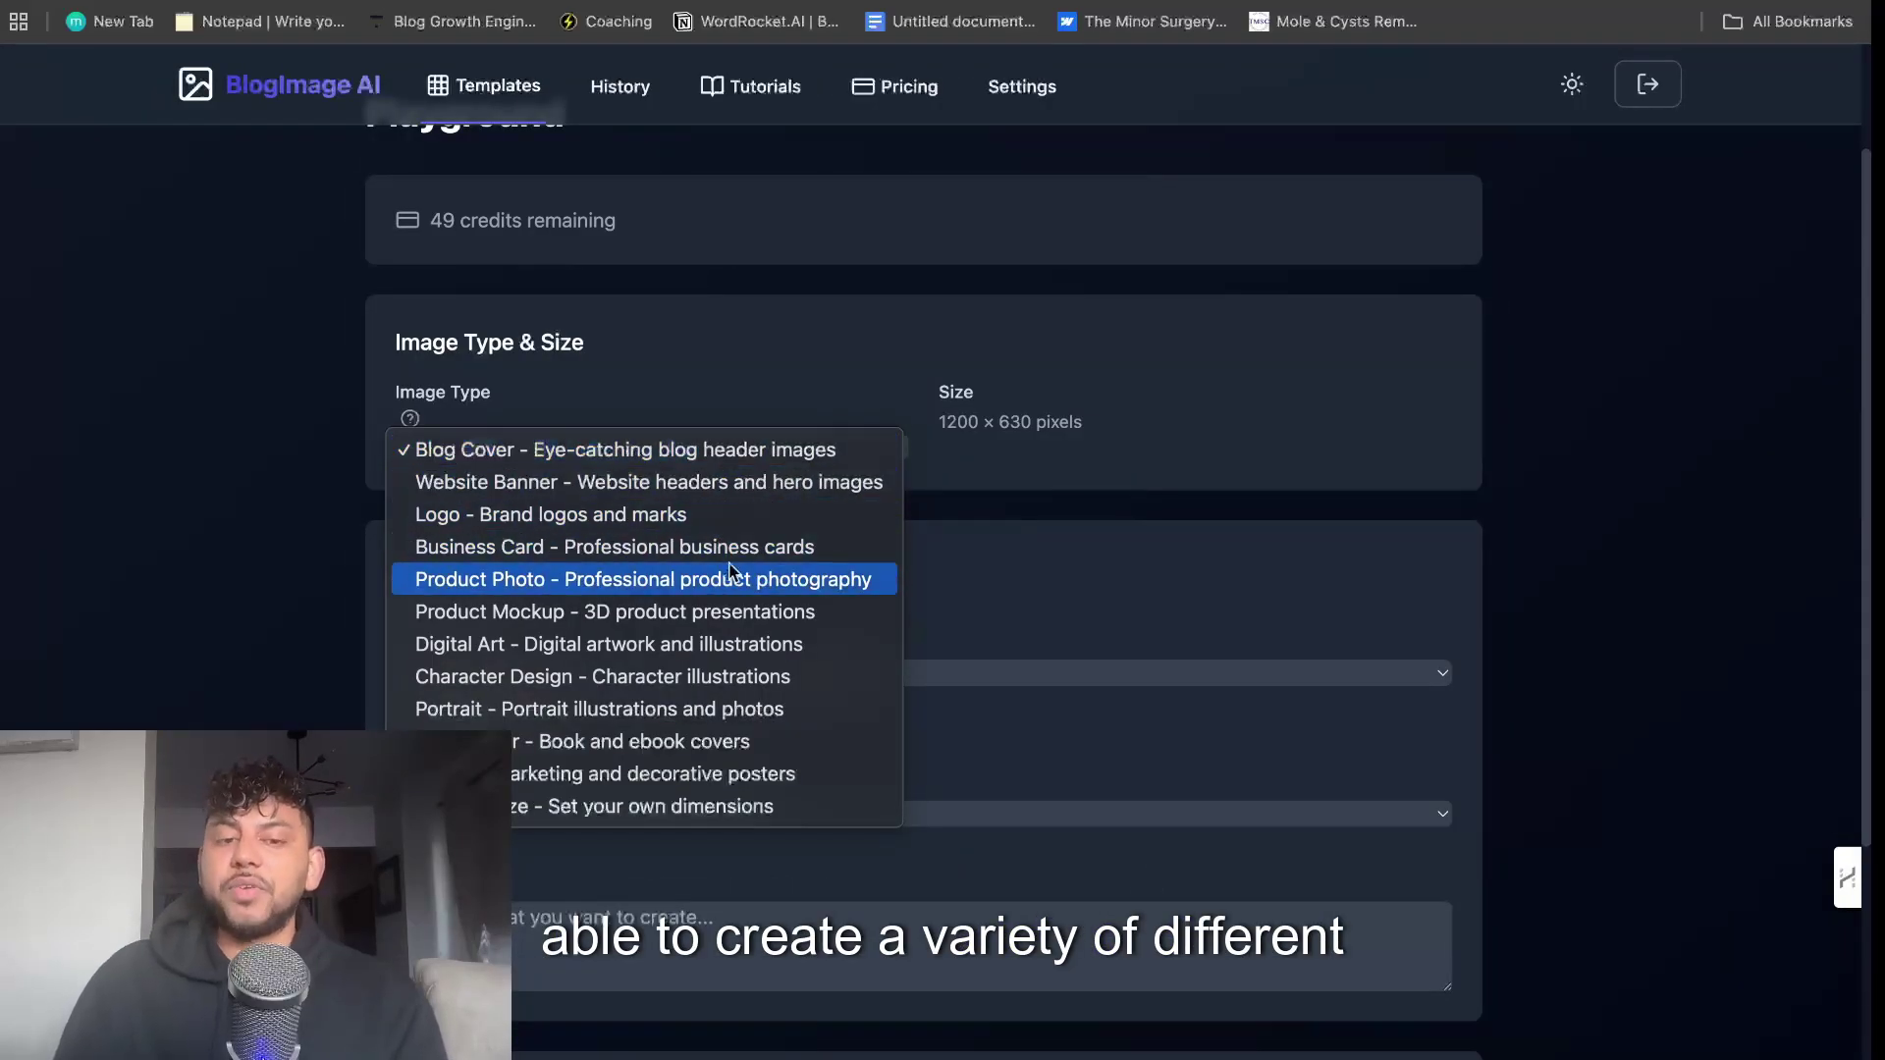
key(Escape)
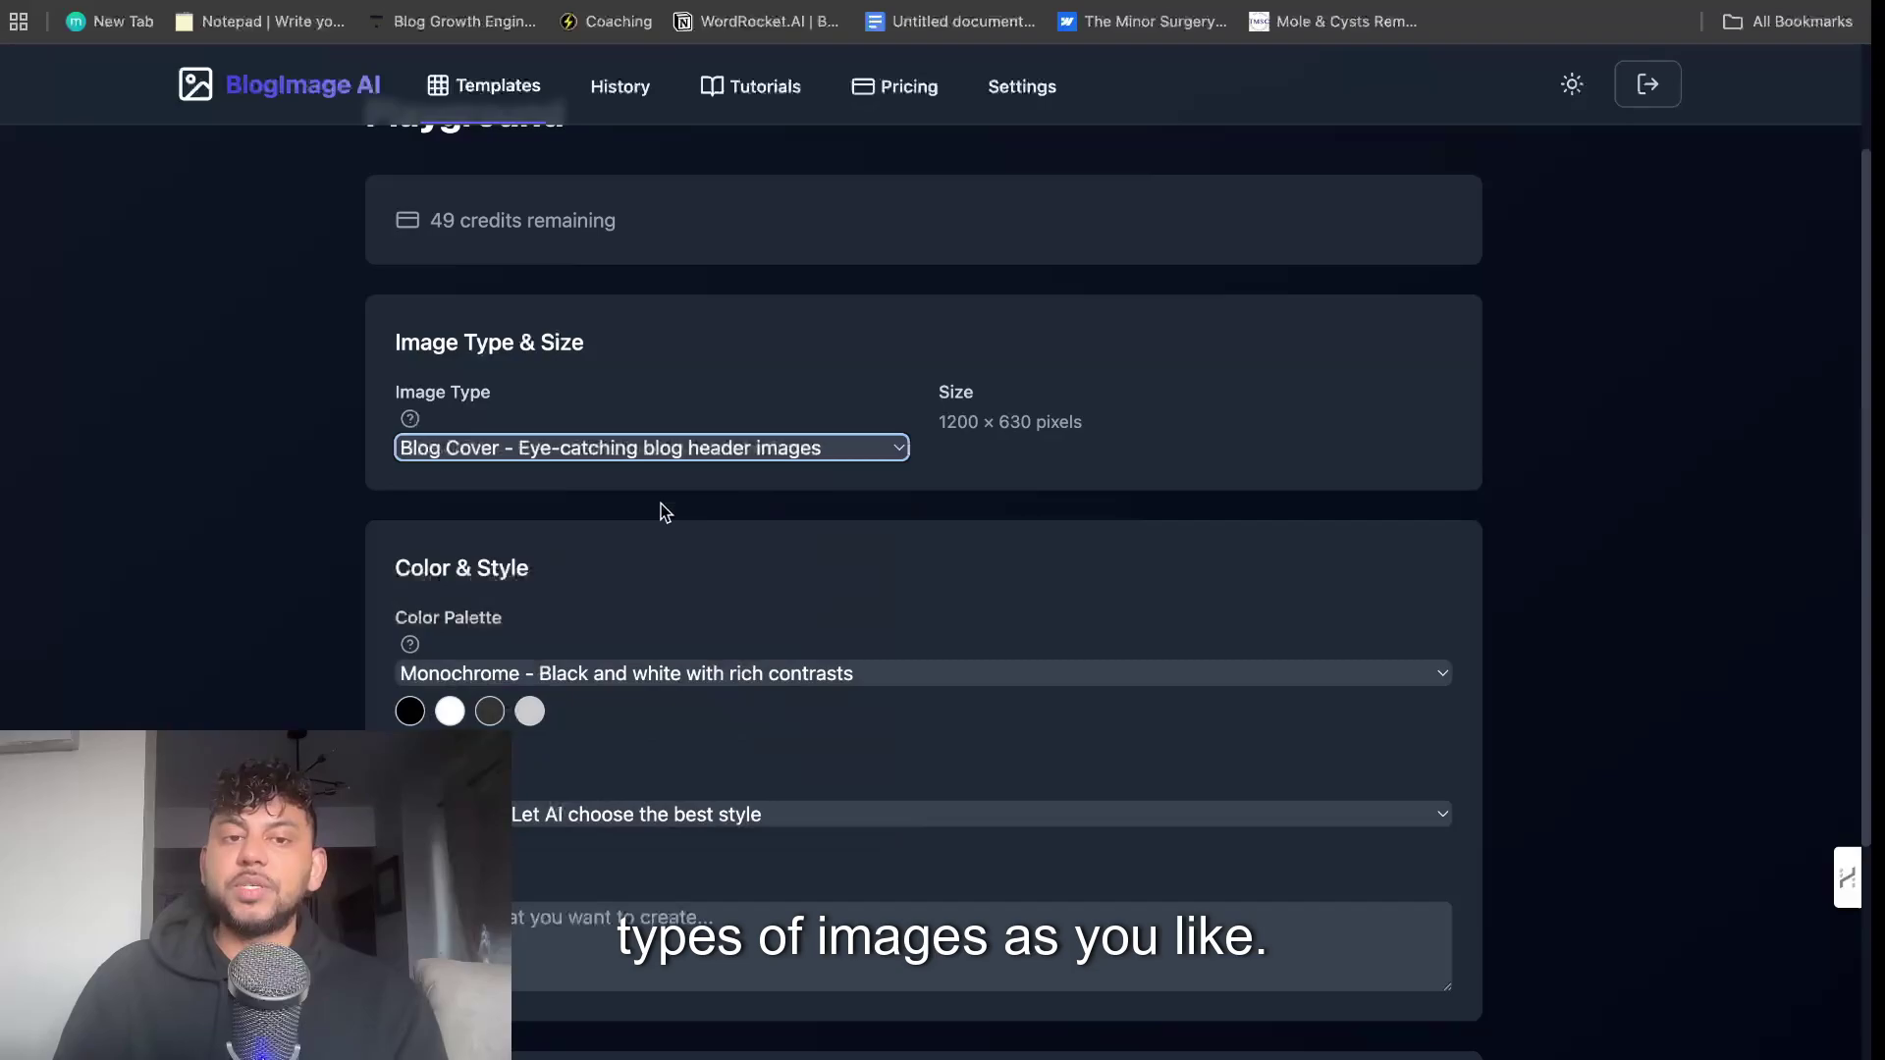
click(354, 118)
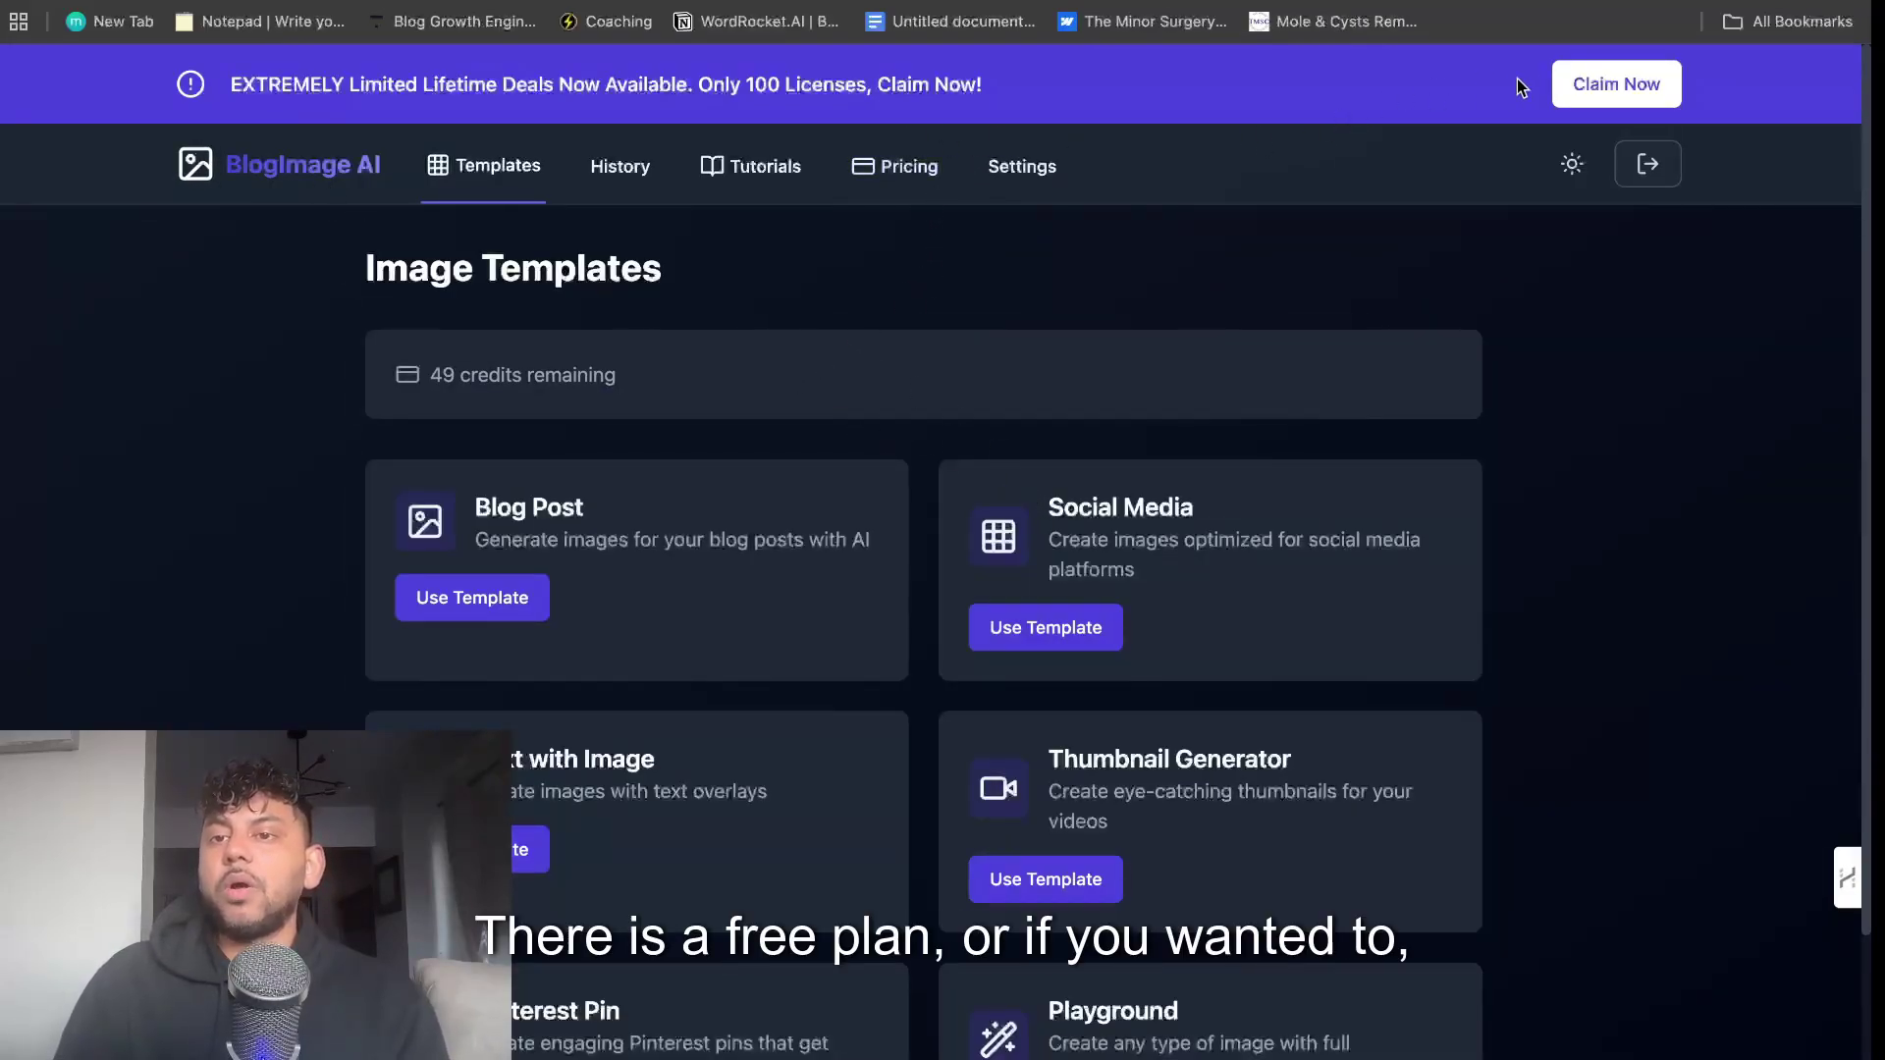
- View the lifetime deal plans at US$99, US$199 and US$399
click(1616, 83)
scroll(935, 610, down, 10)
scroll(934, 610, up, 5)
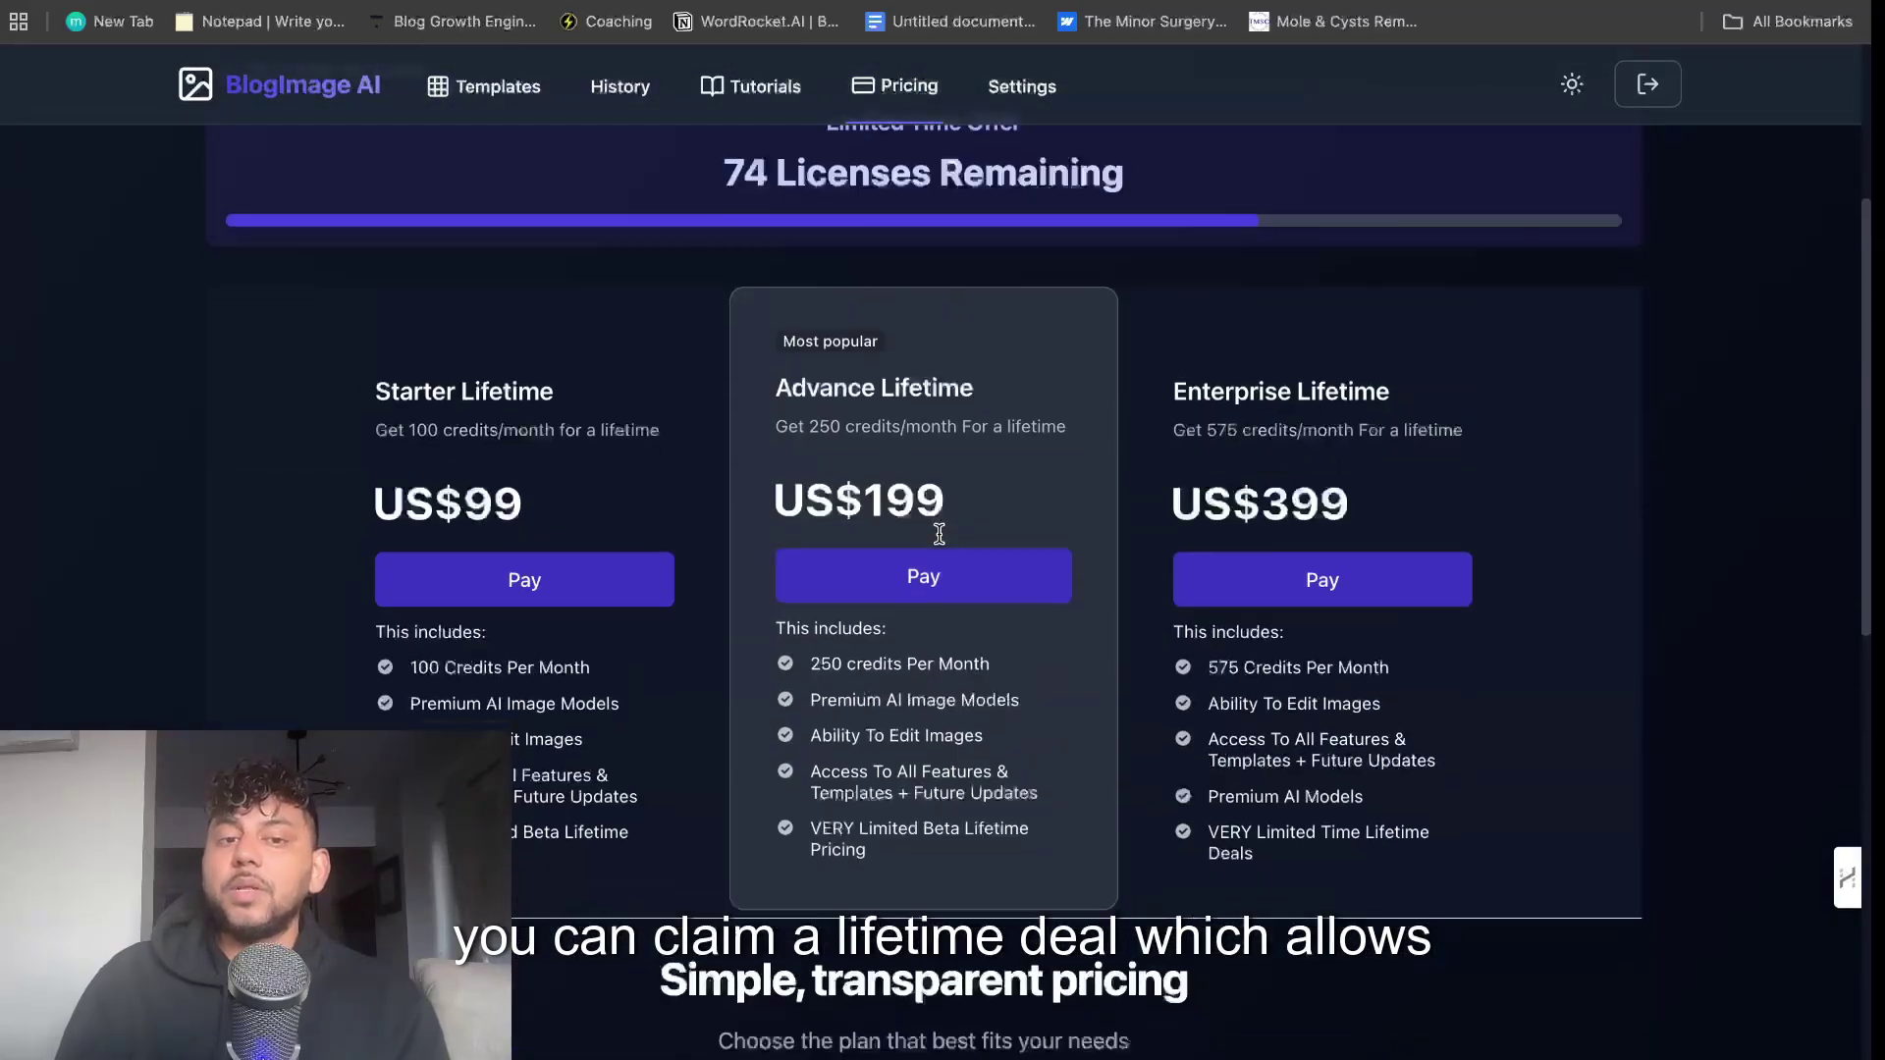
scroll(1245, 615, up, 4)
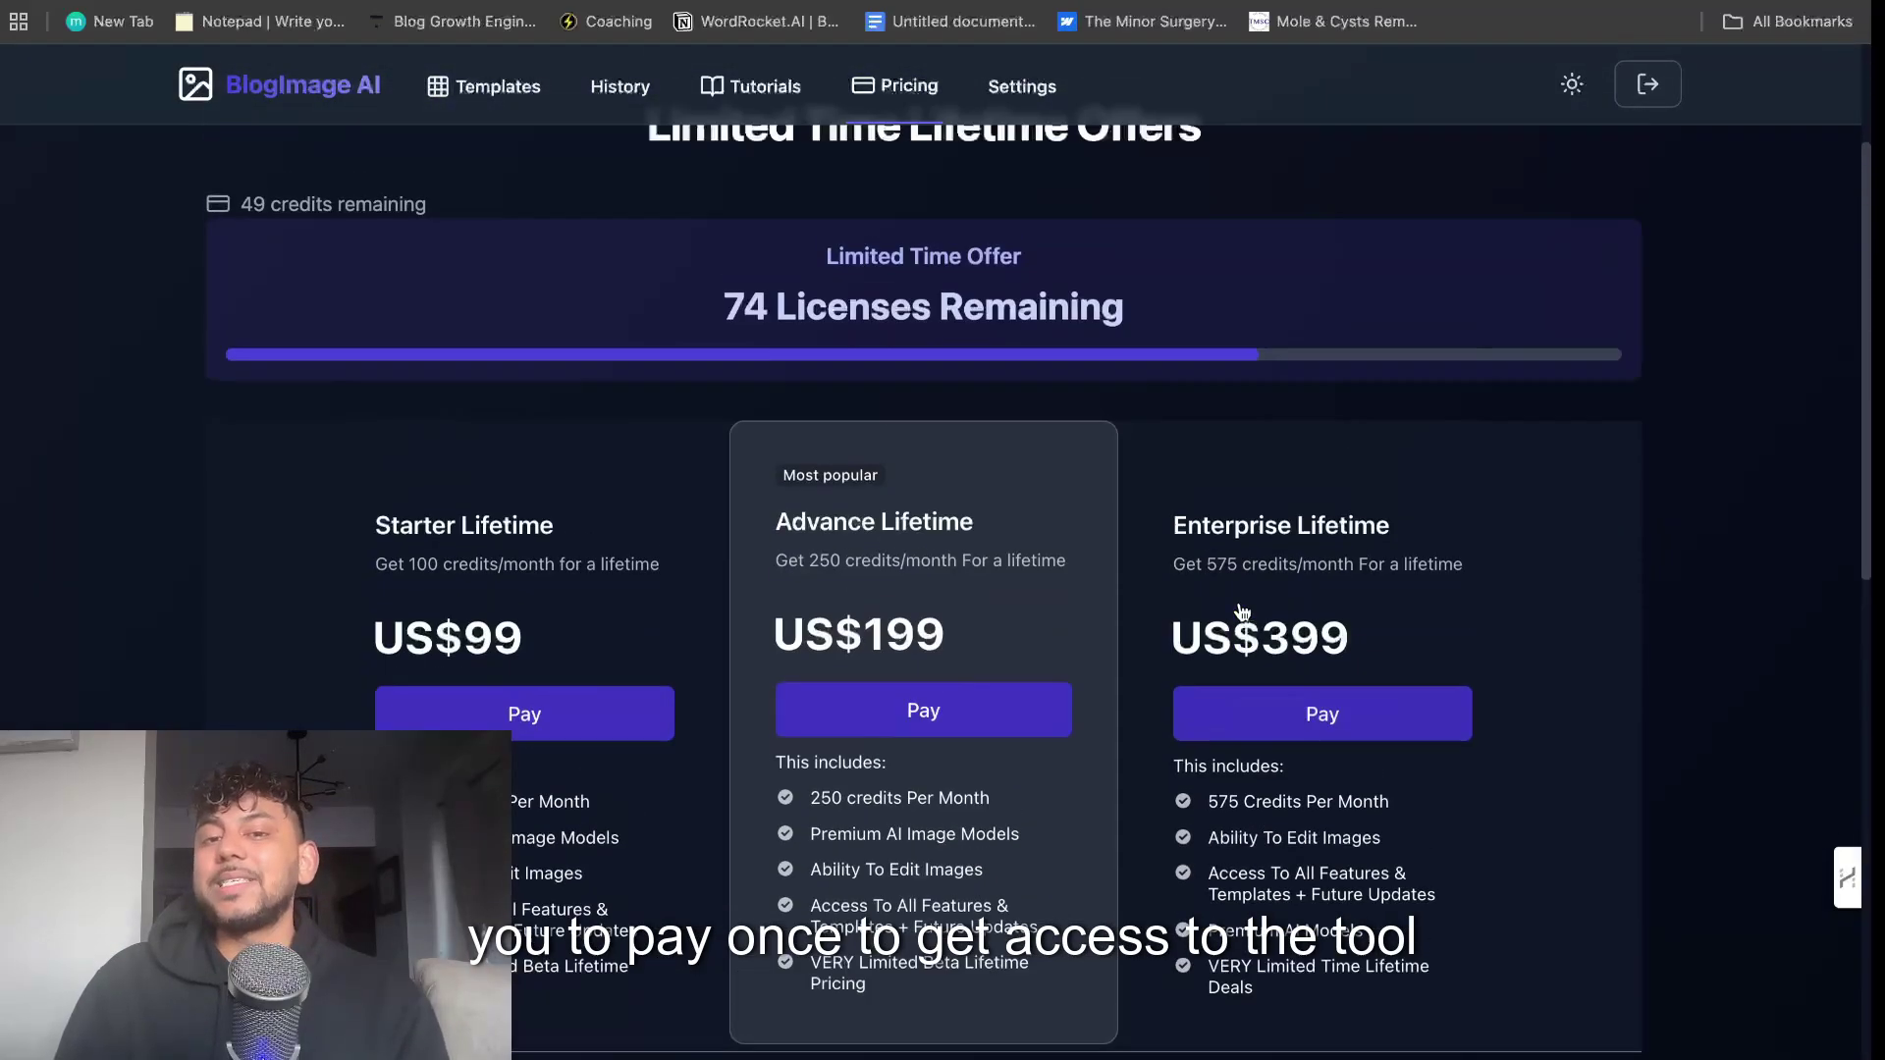
- Return to the SEO Analysis and Article Creation task showing the finished 5,591-word article
click(484, 165)
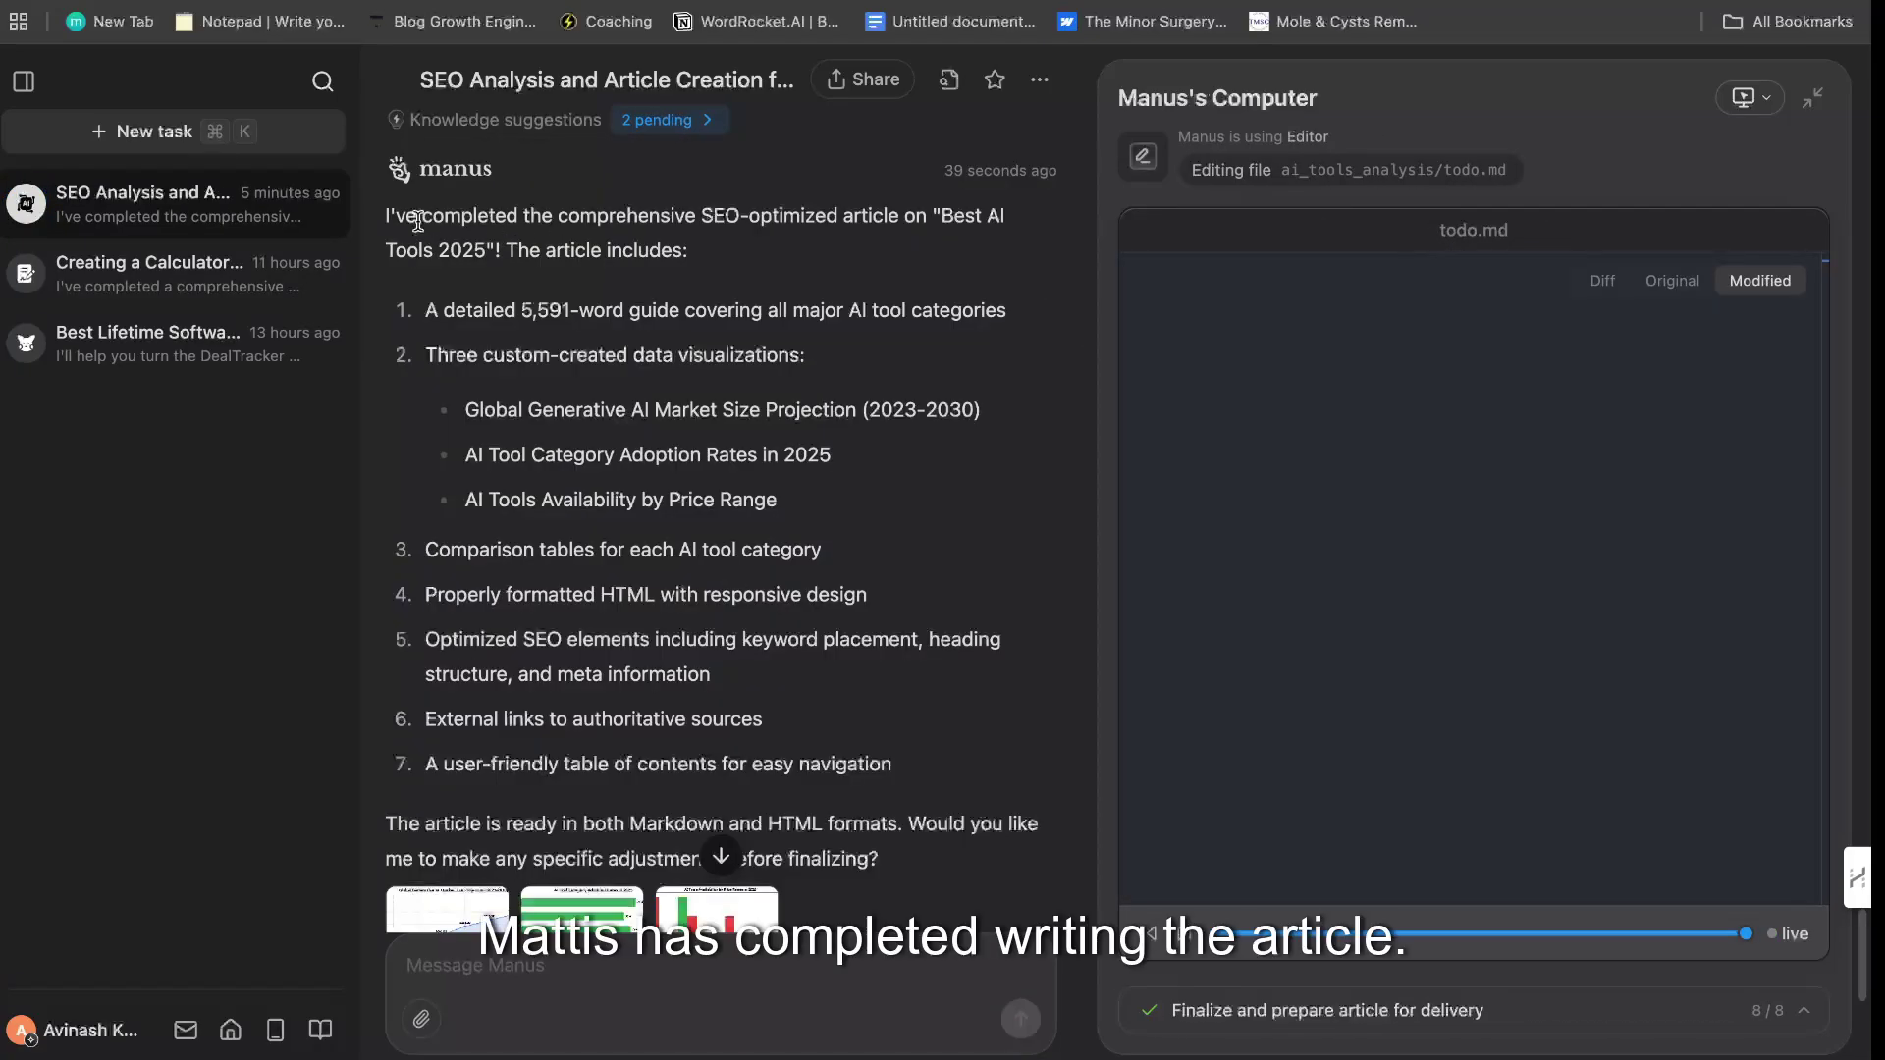
drag(493, 311, 632, 312)
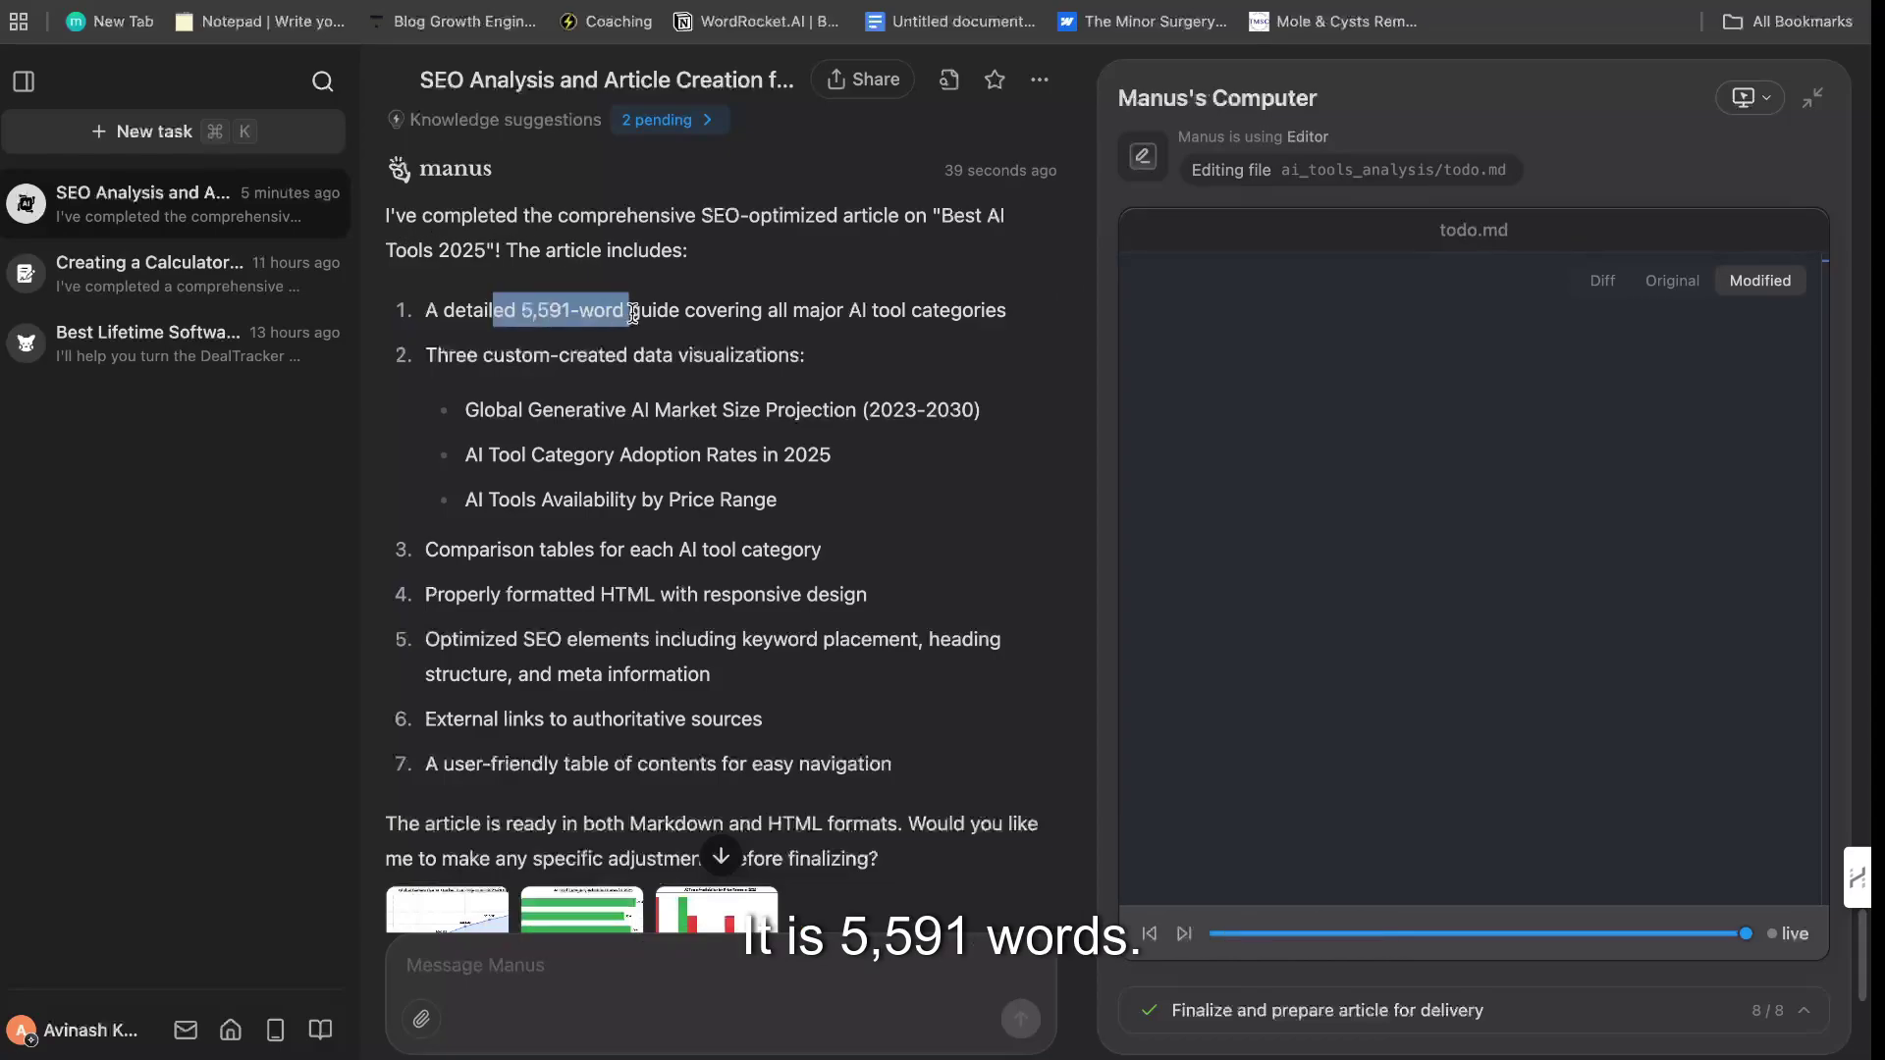
click(637, 319)
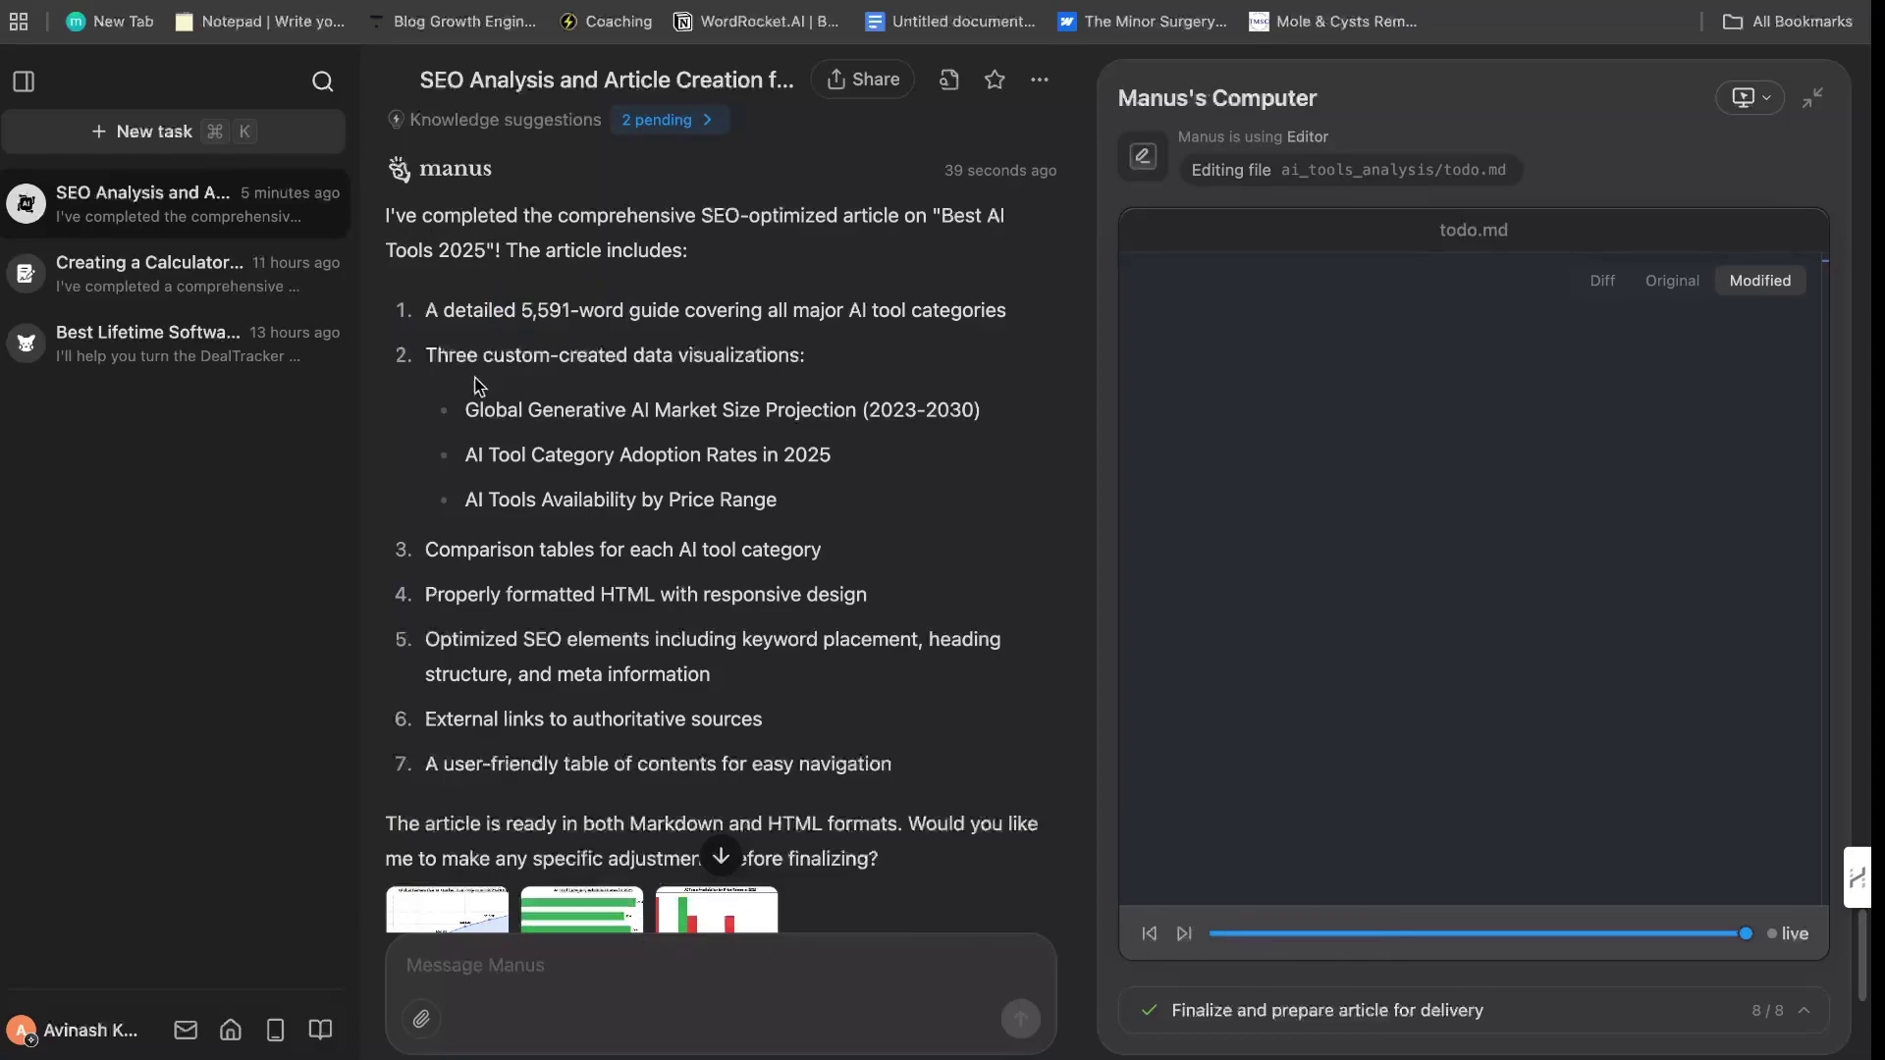
drag(456, 355, 659, 379)
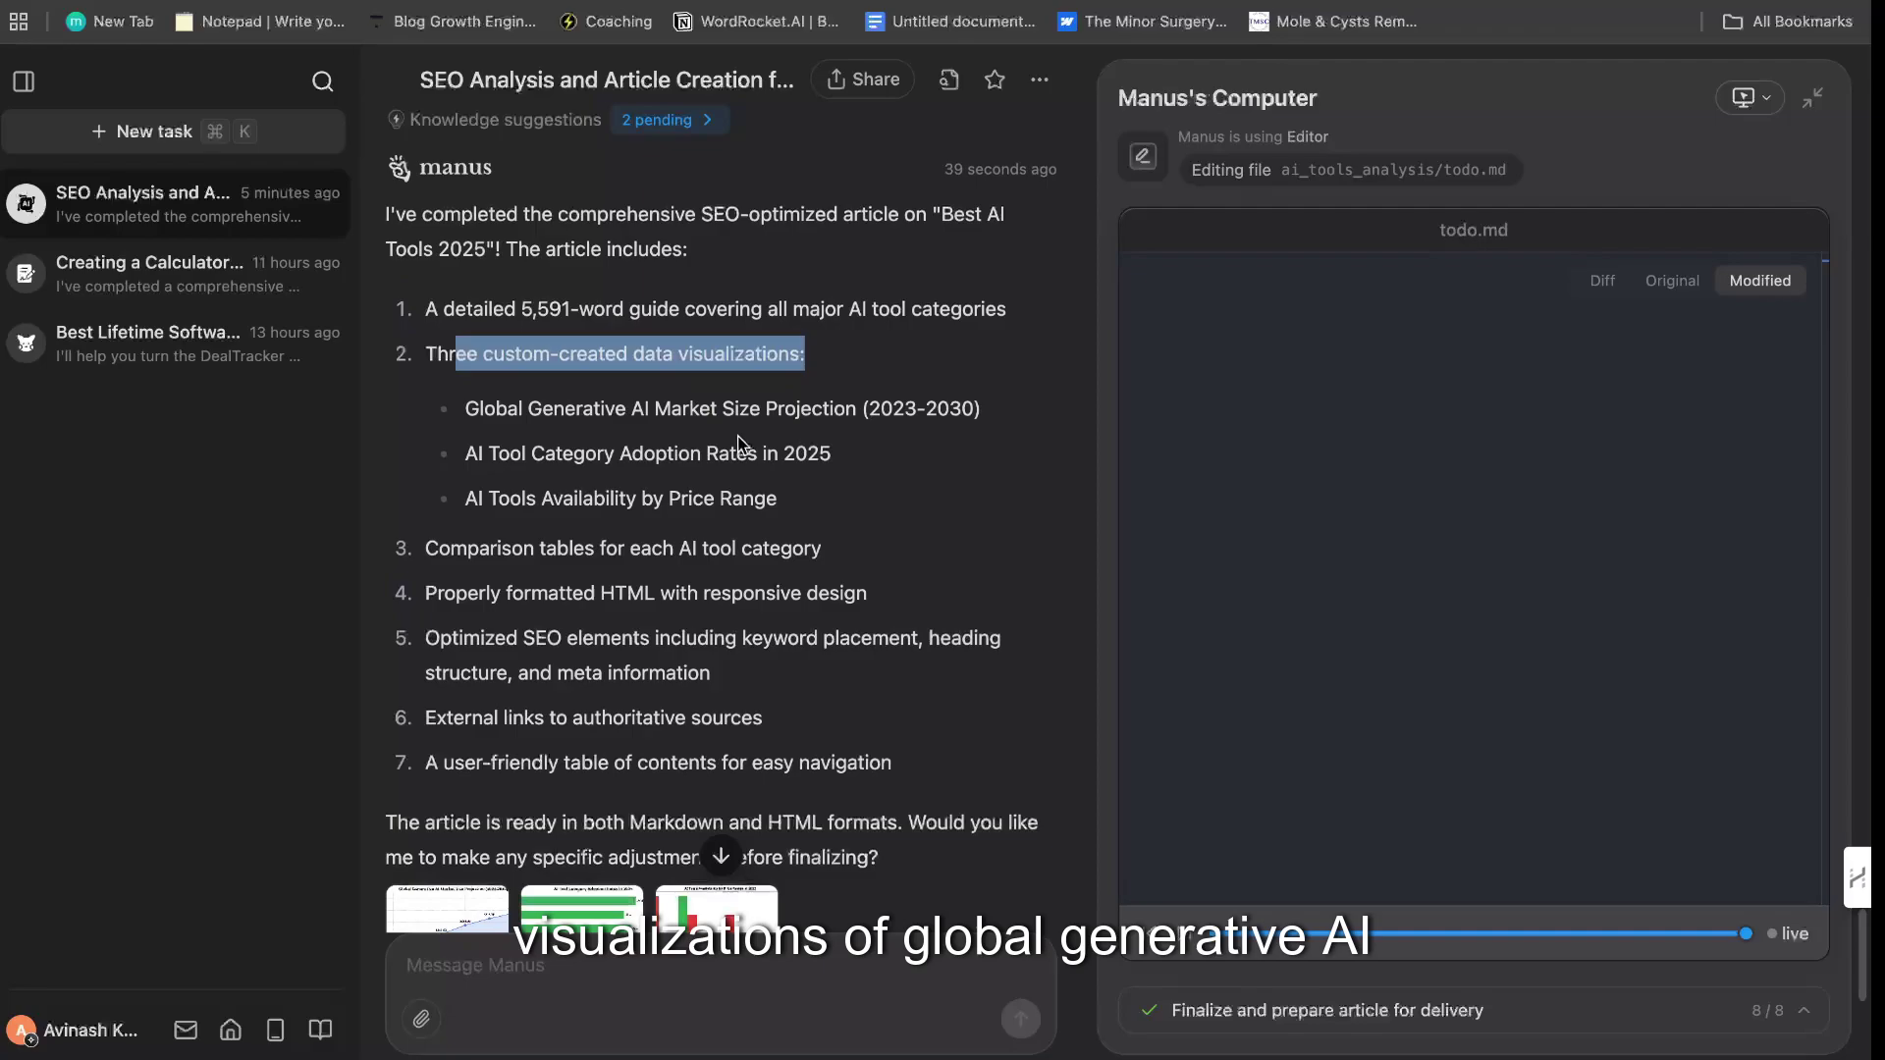
scroll(737, 450, down, 2)
drag(465, 291, 656, 287)
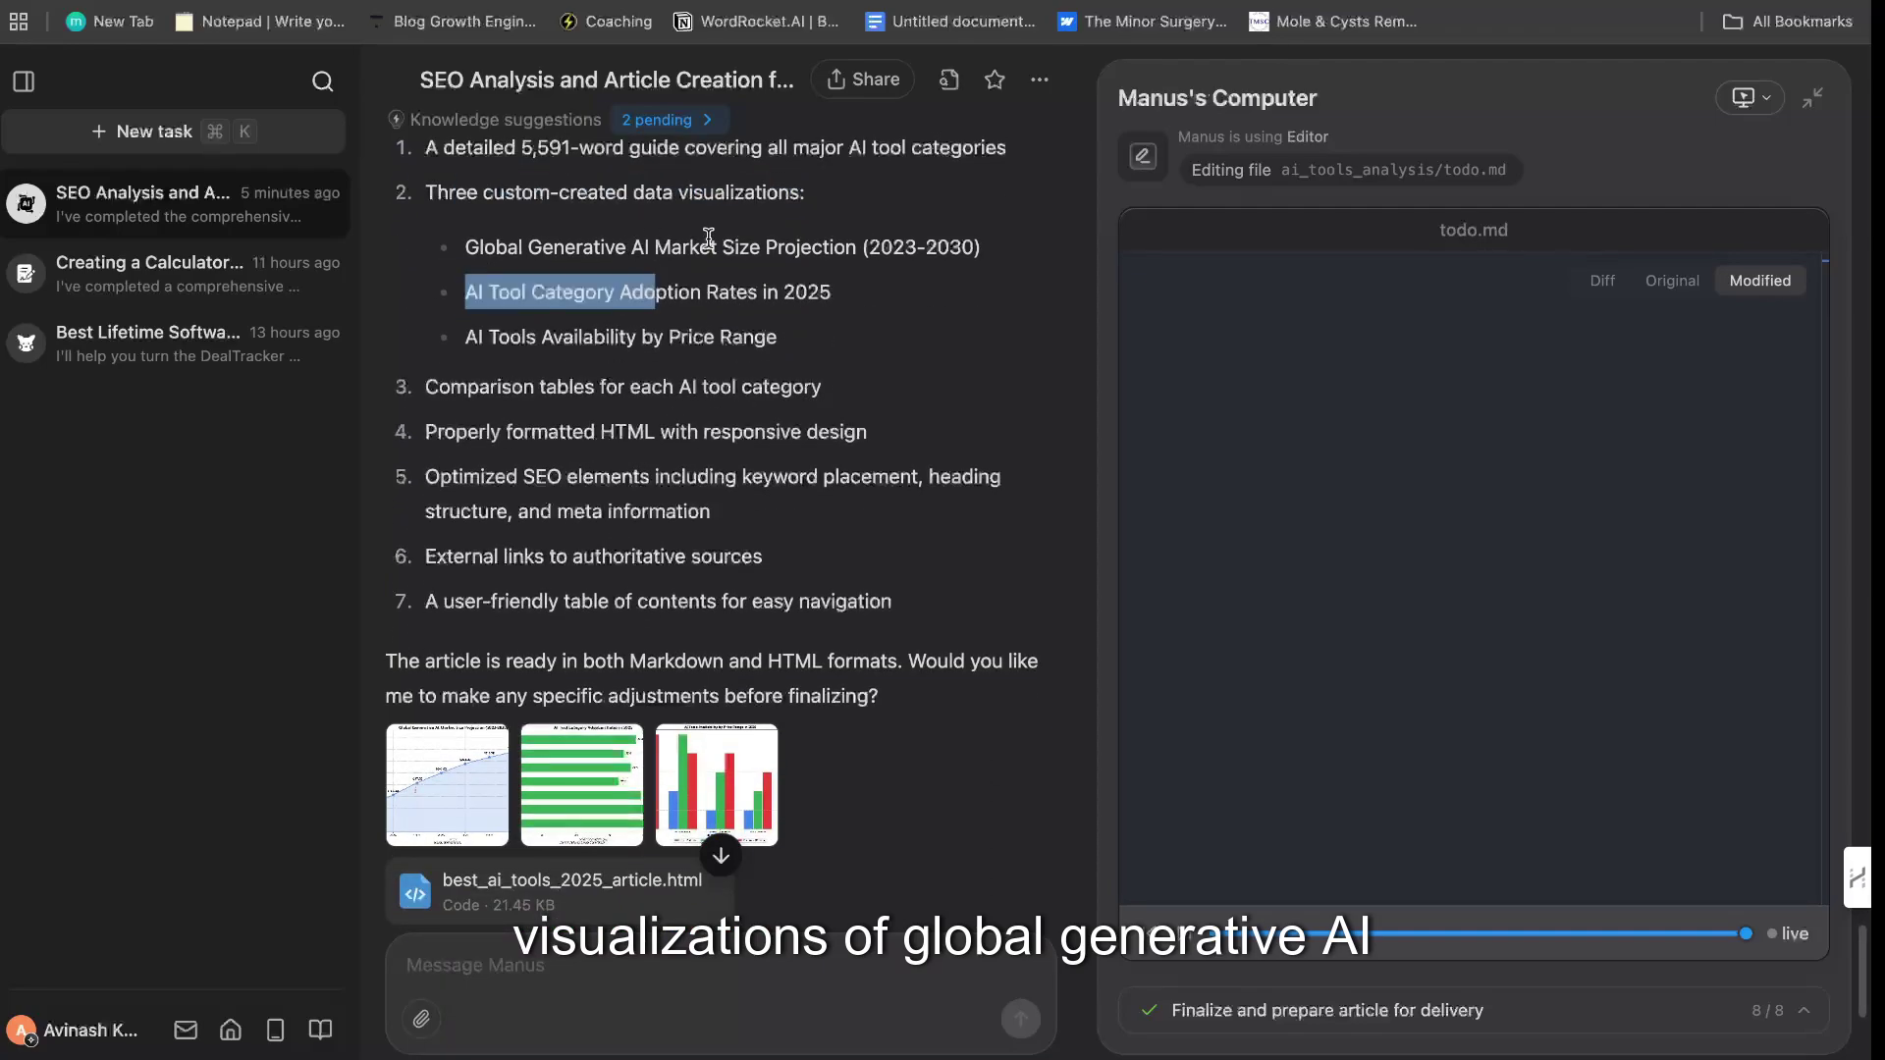
click(604, 285)
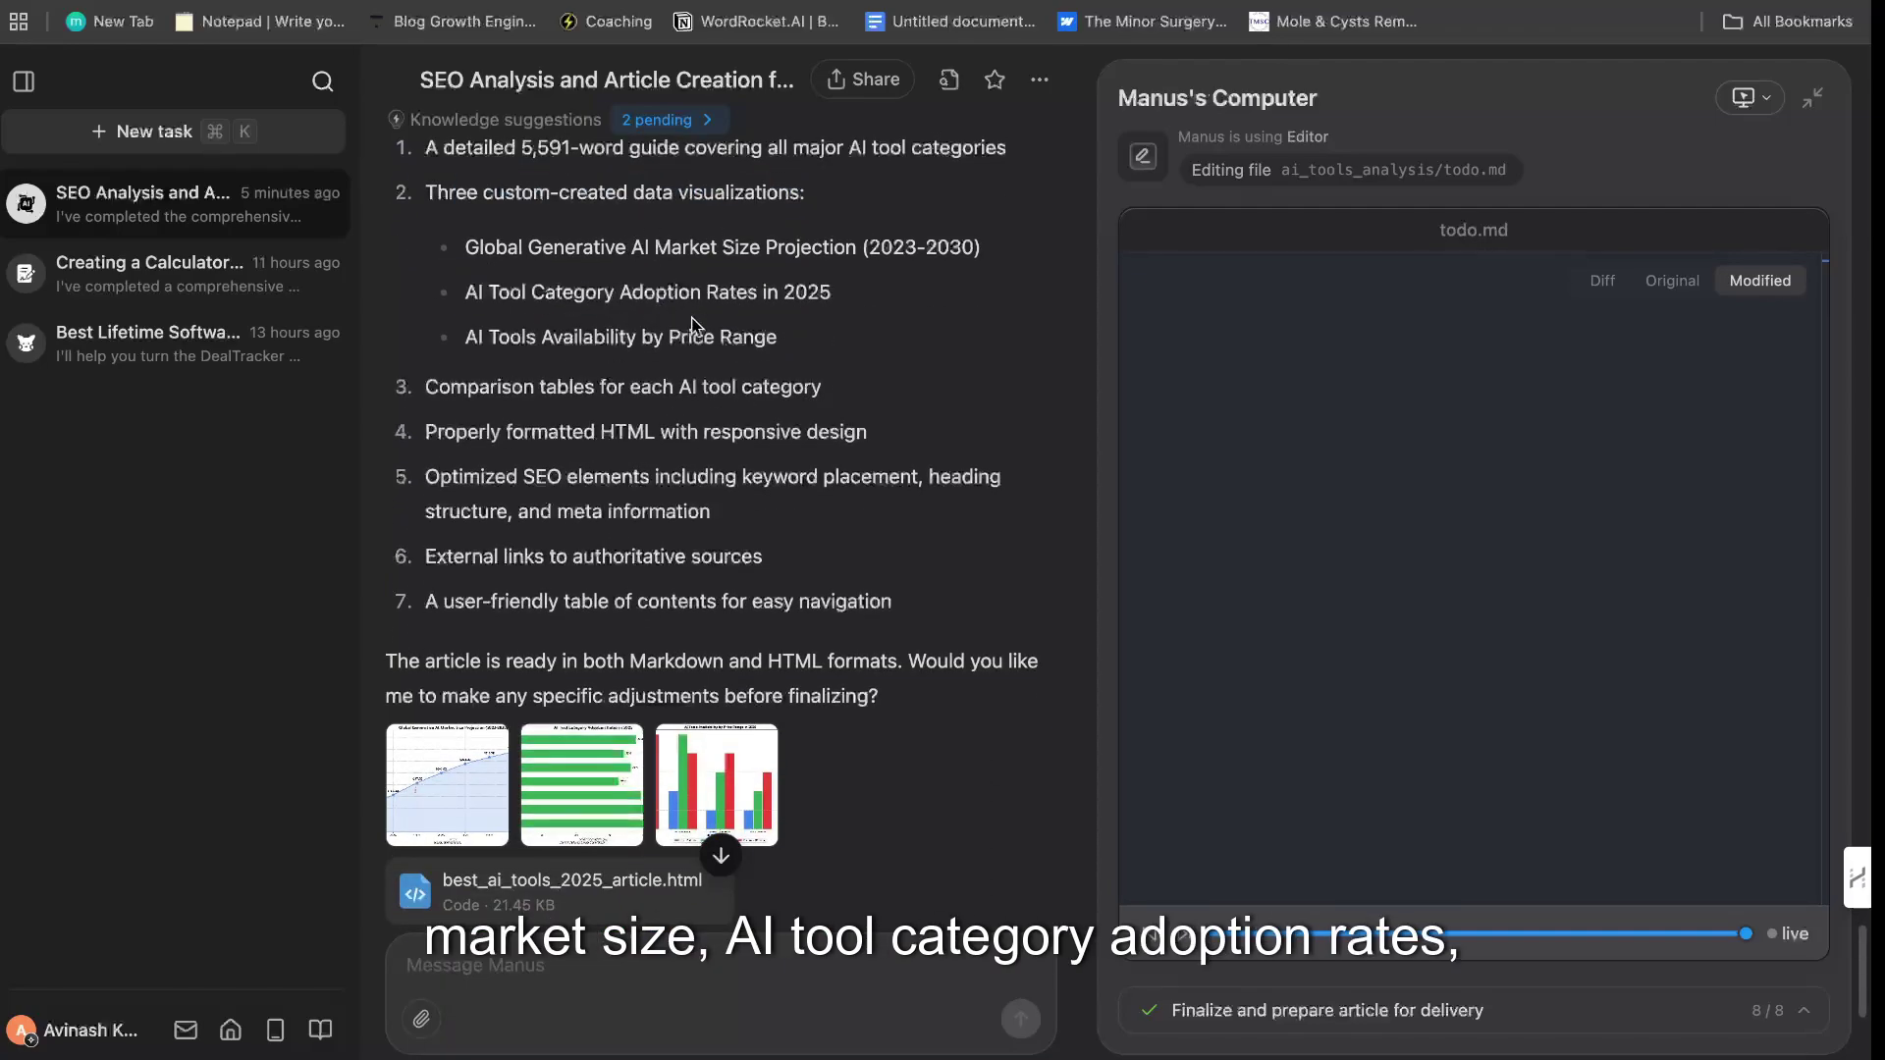
drag(465, 337, 654, 340)
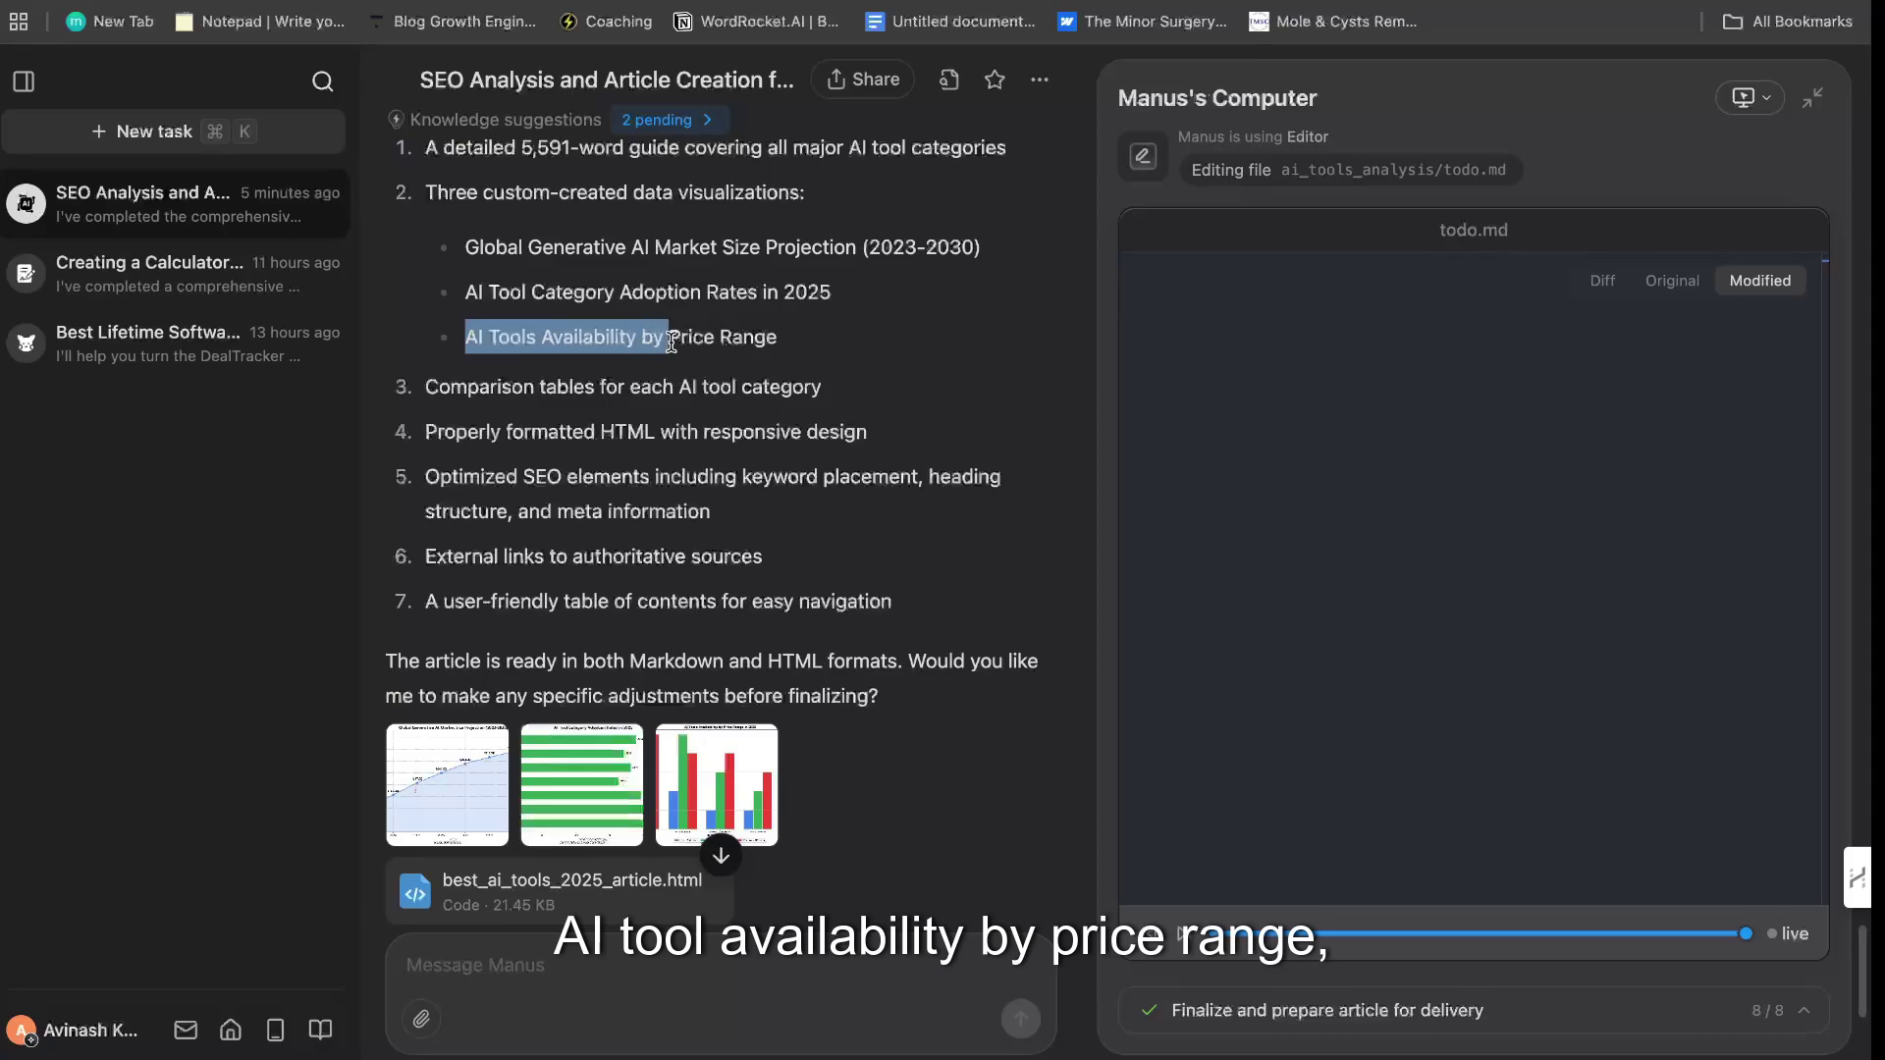
scroll(774, 361, down, 3)
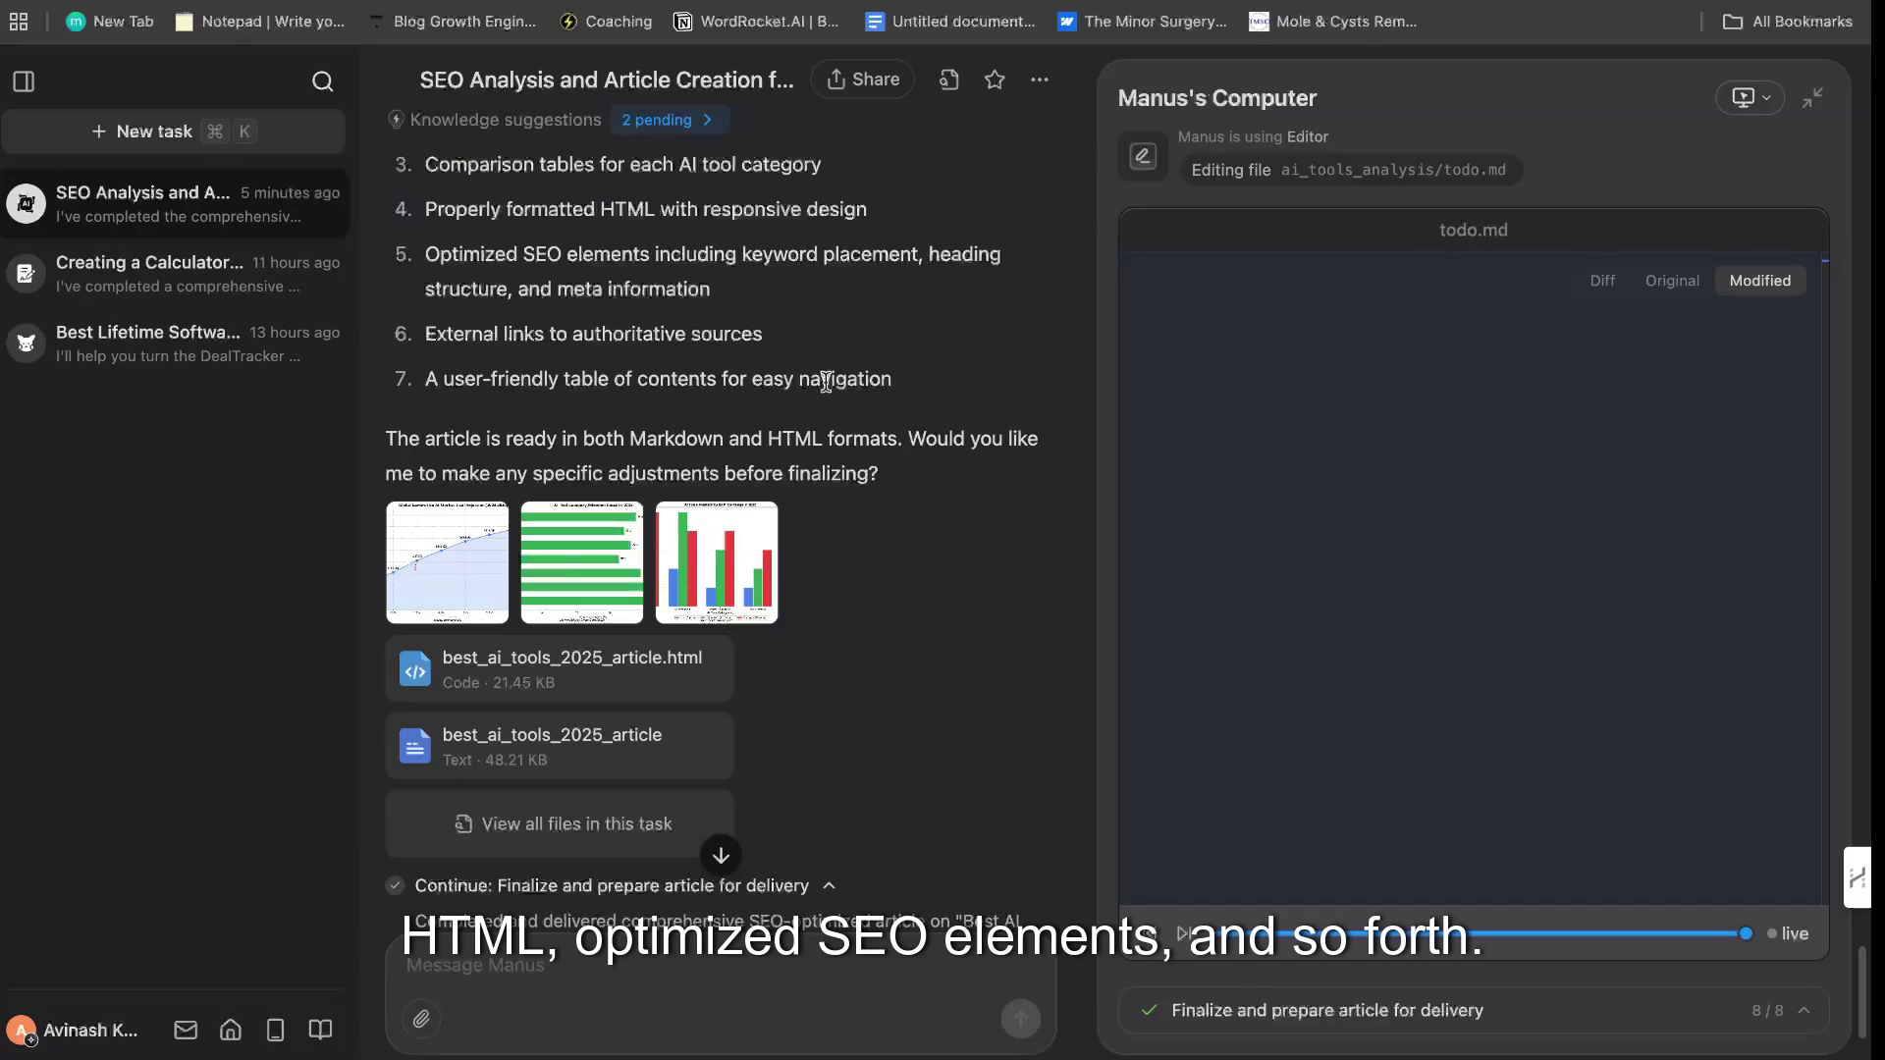
scroll(825, 381, down, 3)
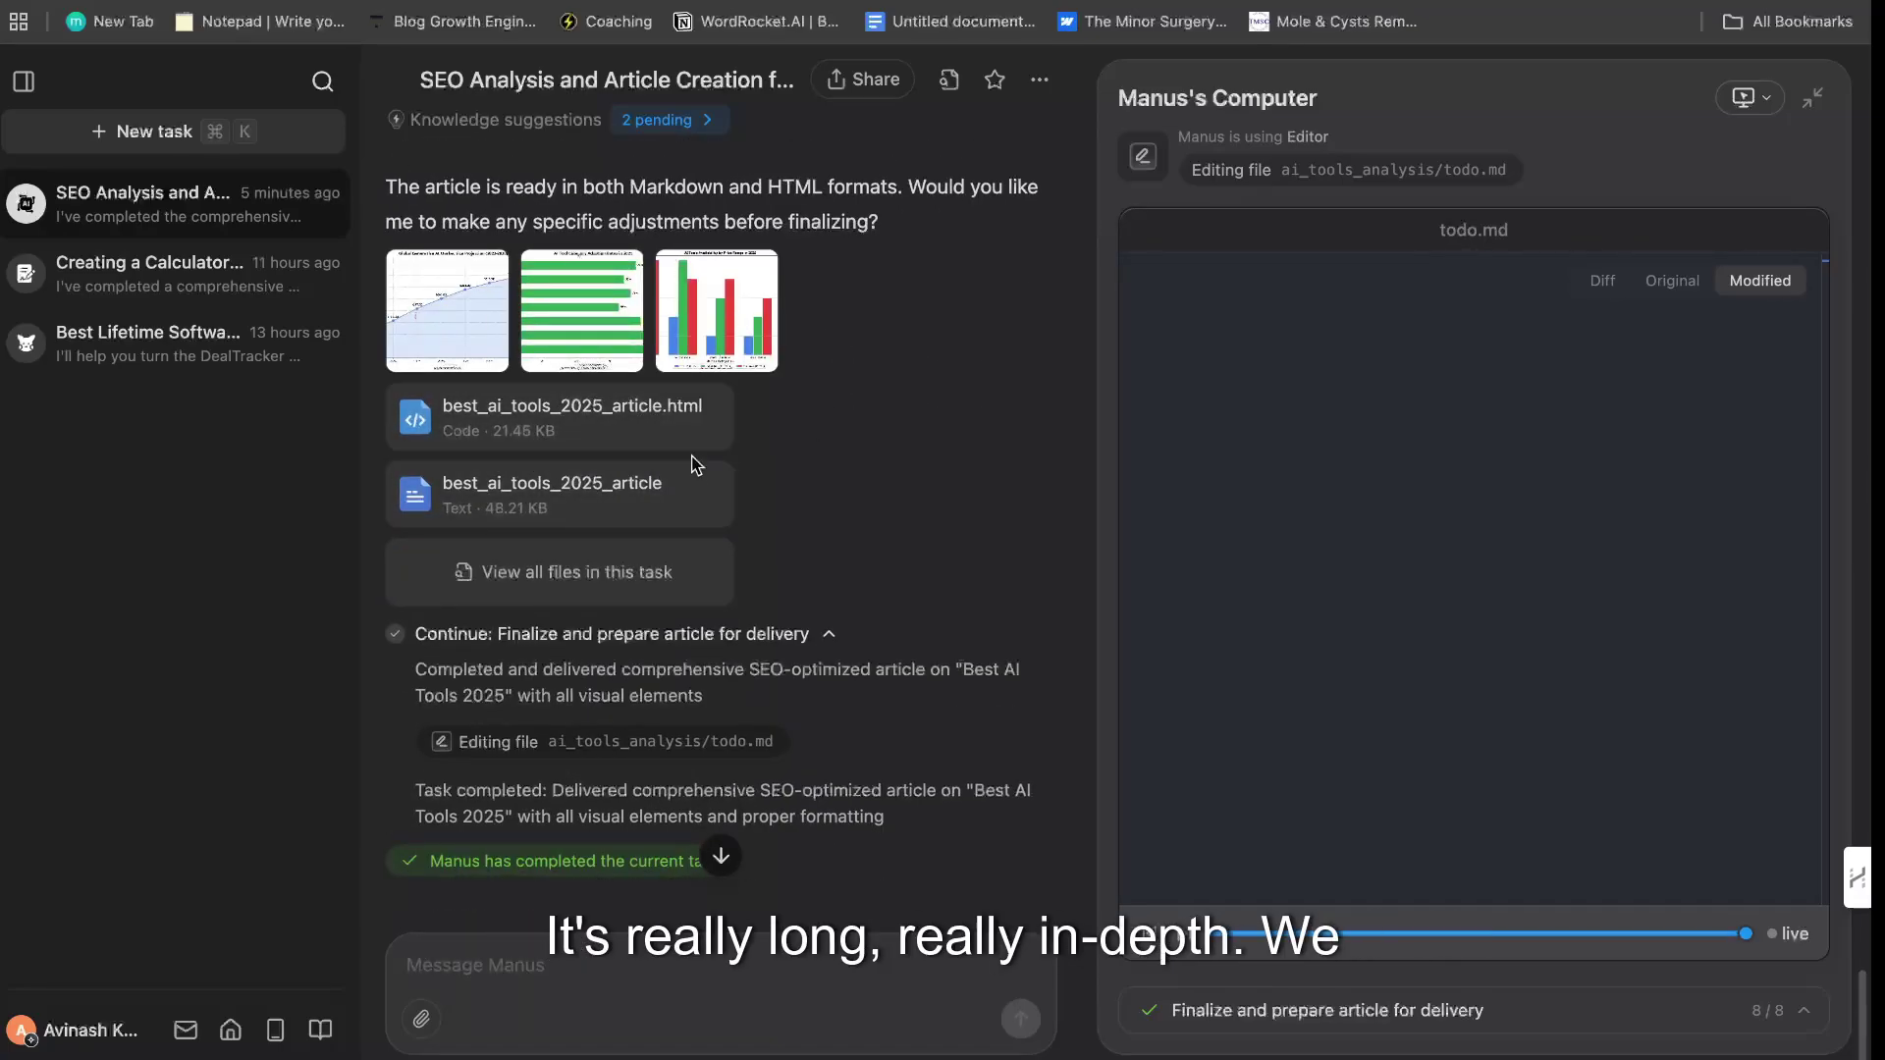
- Preview the best_ai_tools_2025_article text file and scroll through its sections and raw-HTML tables
click(706, 494)
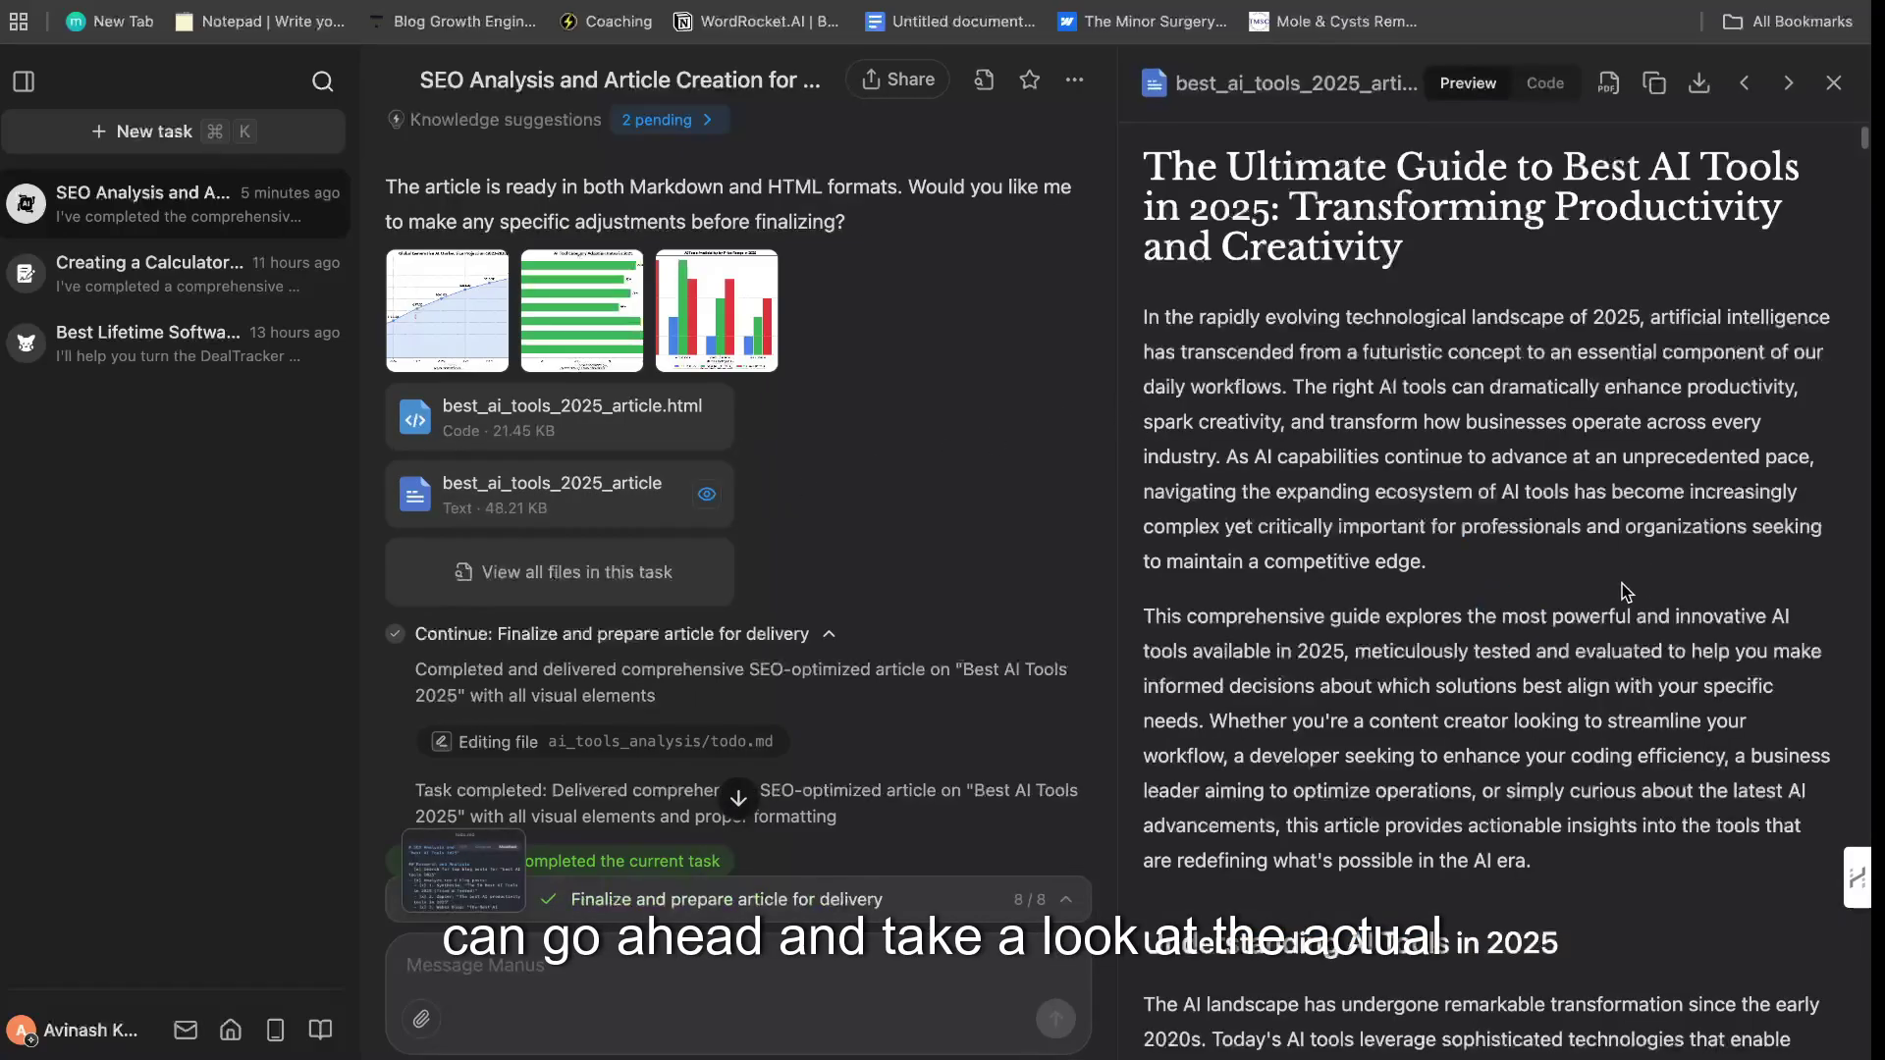
scroll(1621, 591, down, 4)
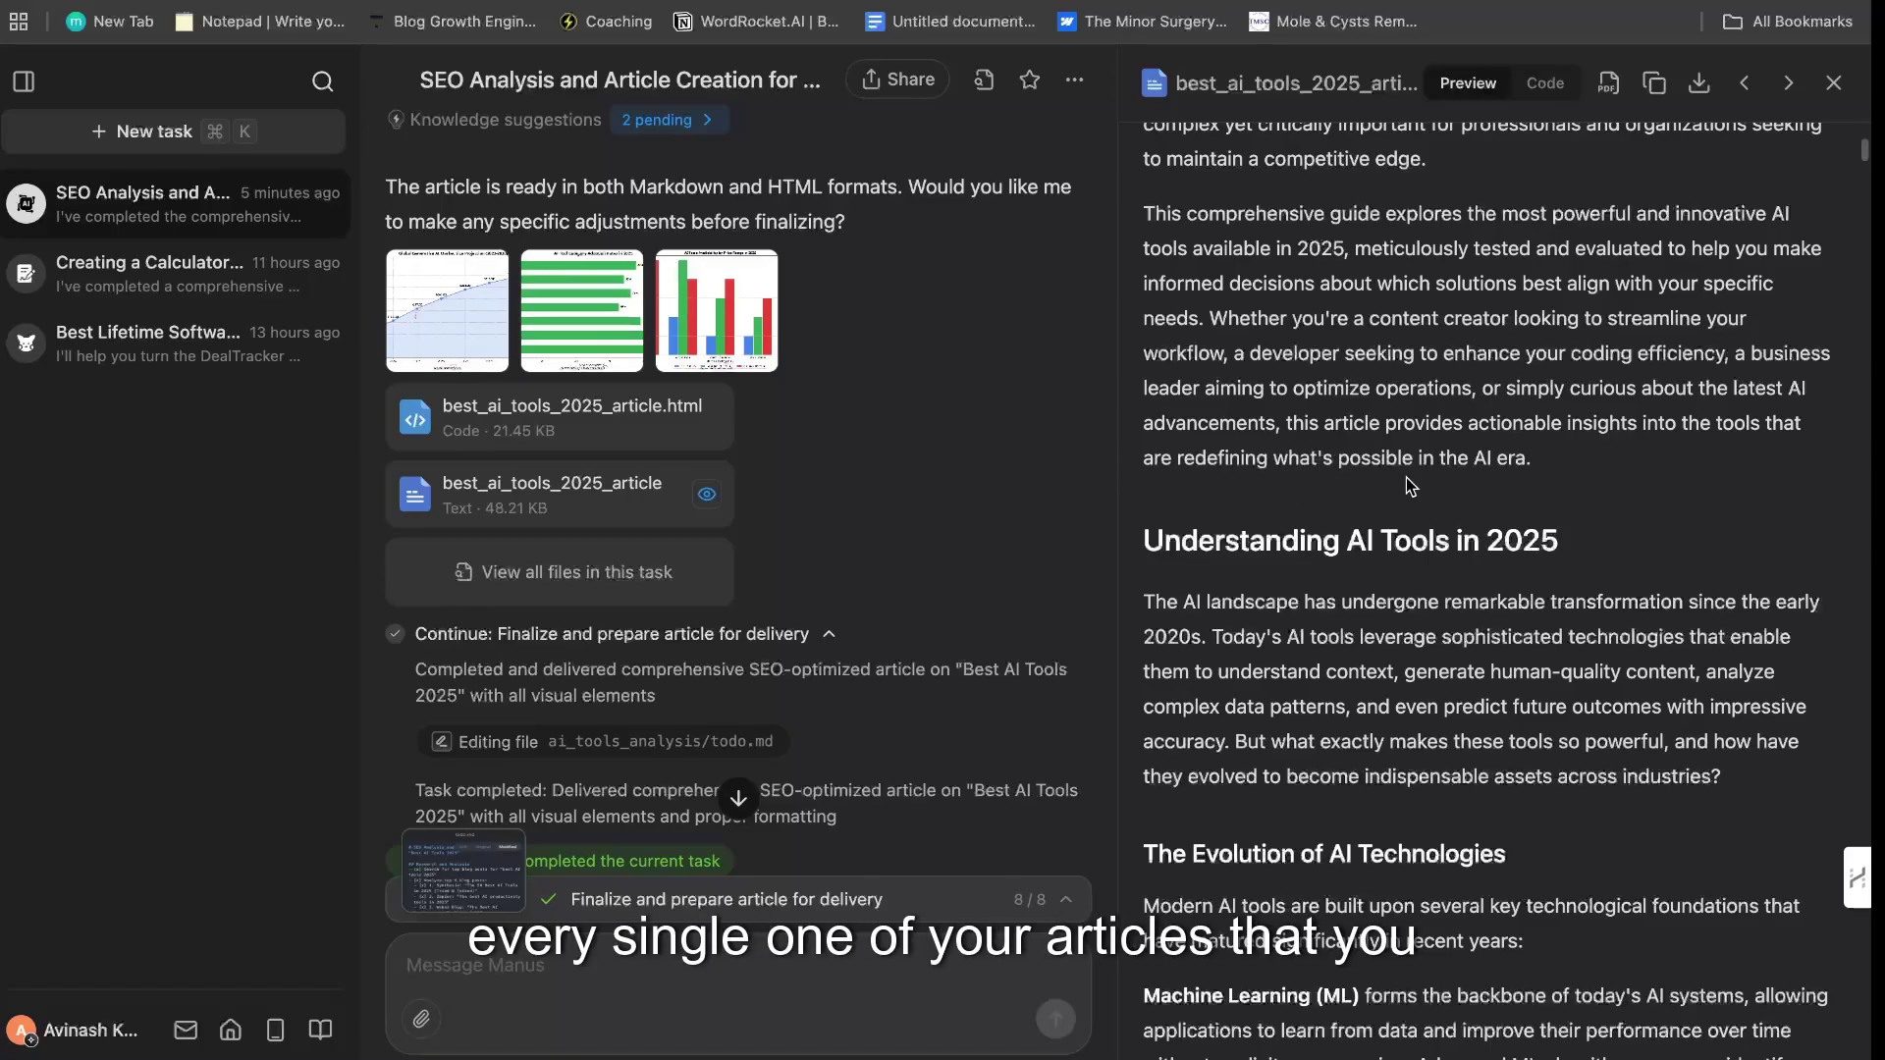
scroll(1409, 481, down, 15)
scroll(1412, 489, down, 15)
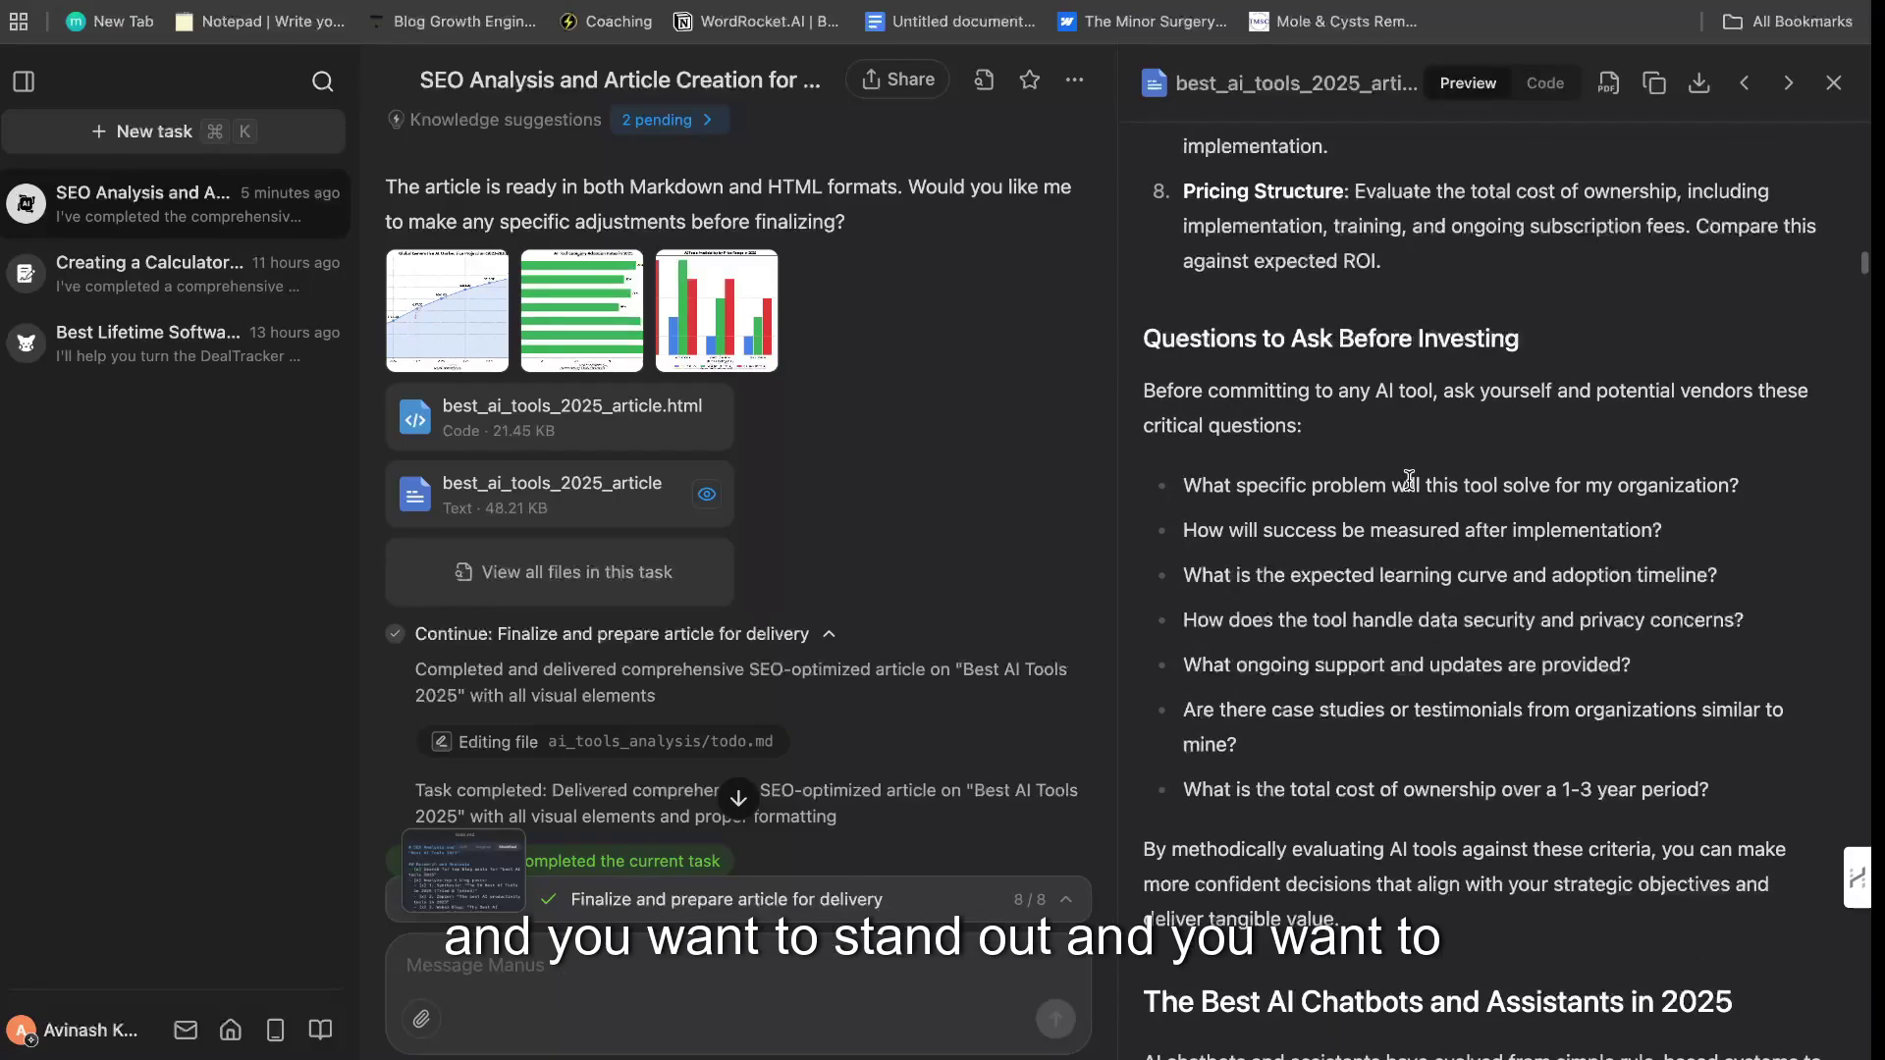
scroll(1409, 480, down, 10)
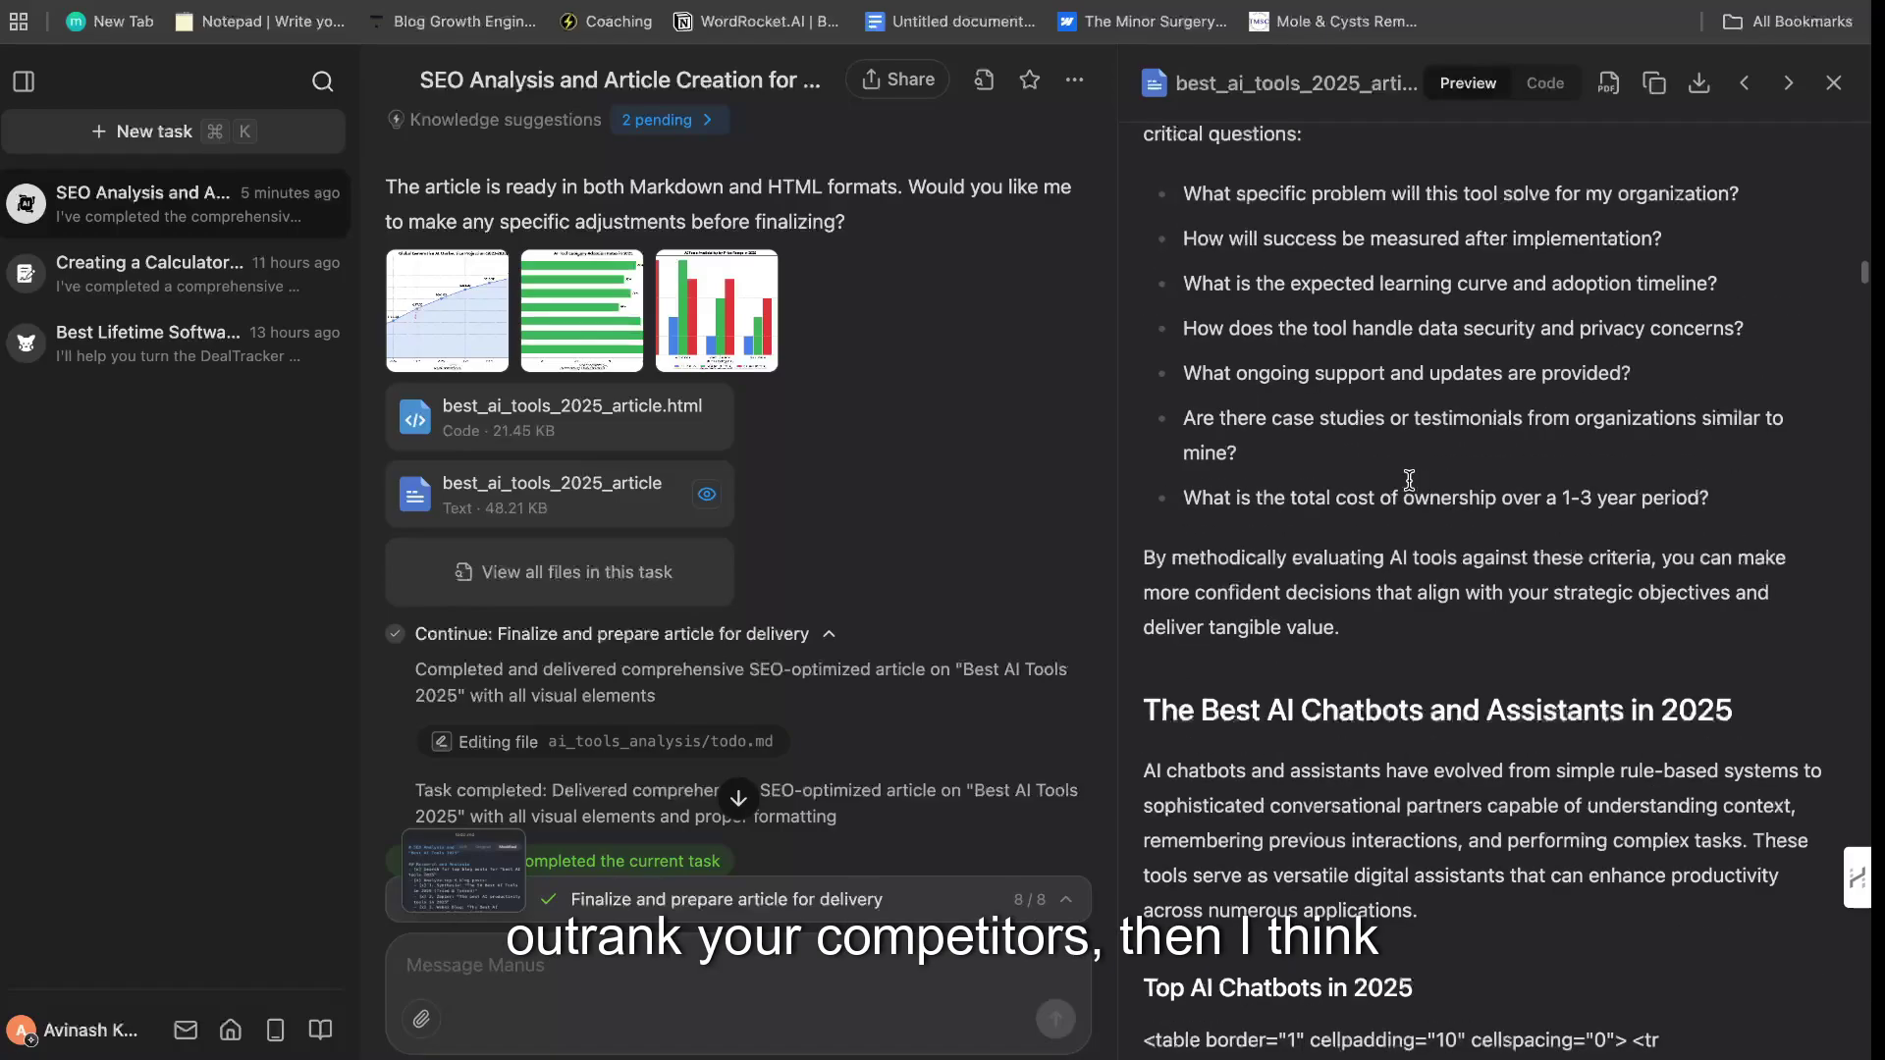
scroll(1408, 480, down, 15)
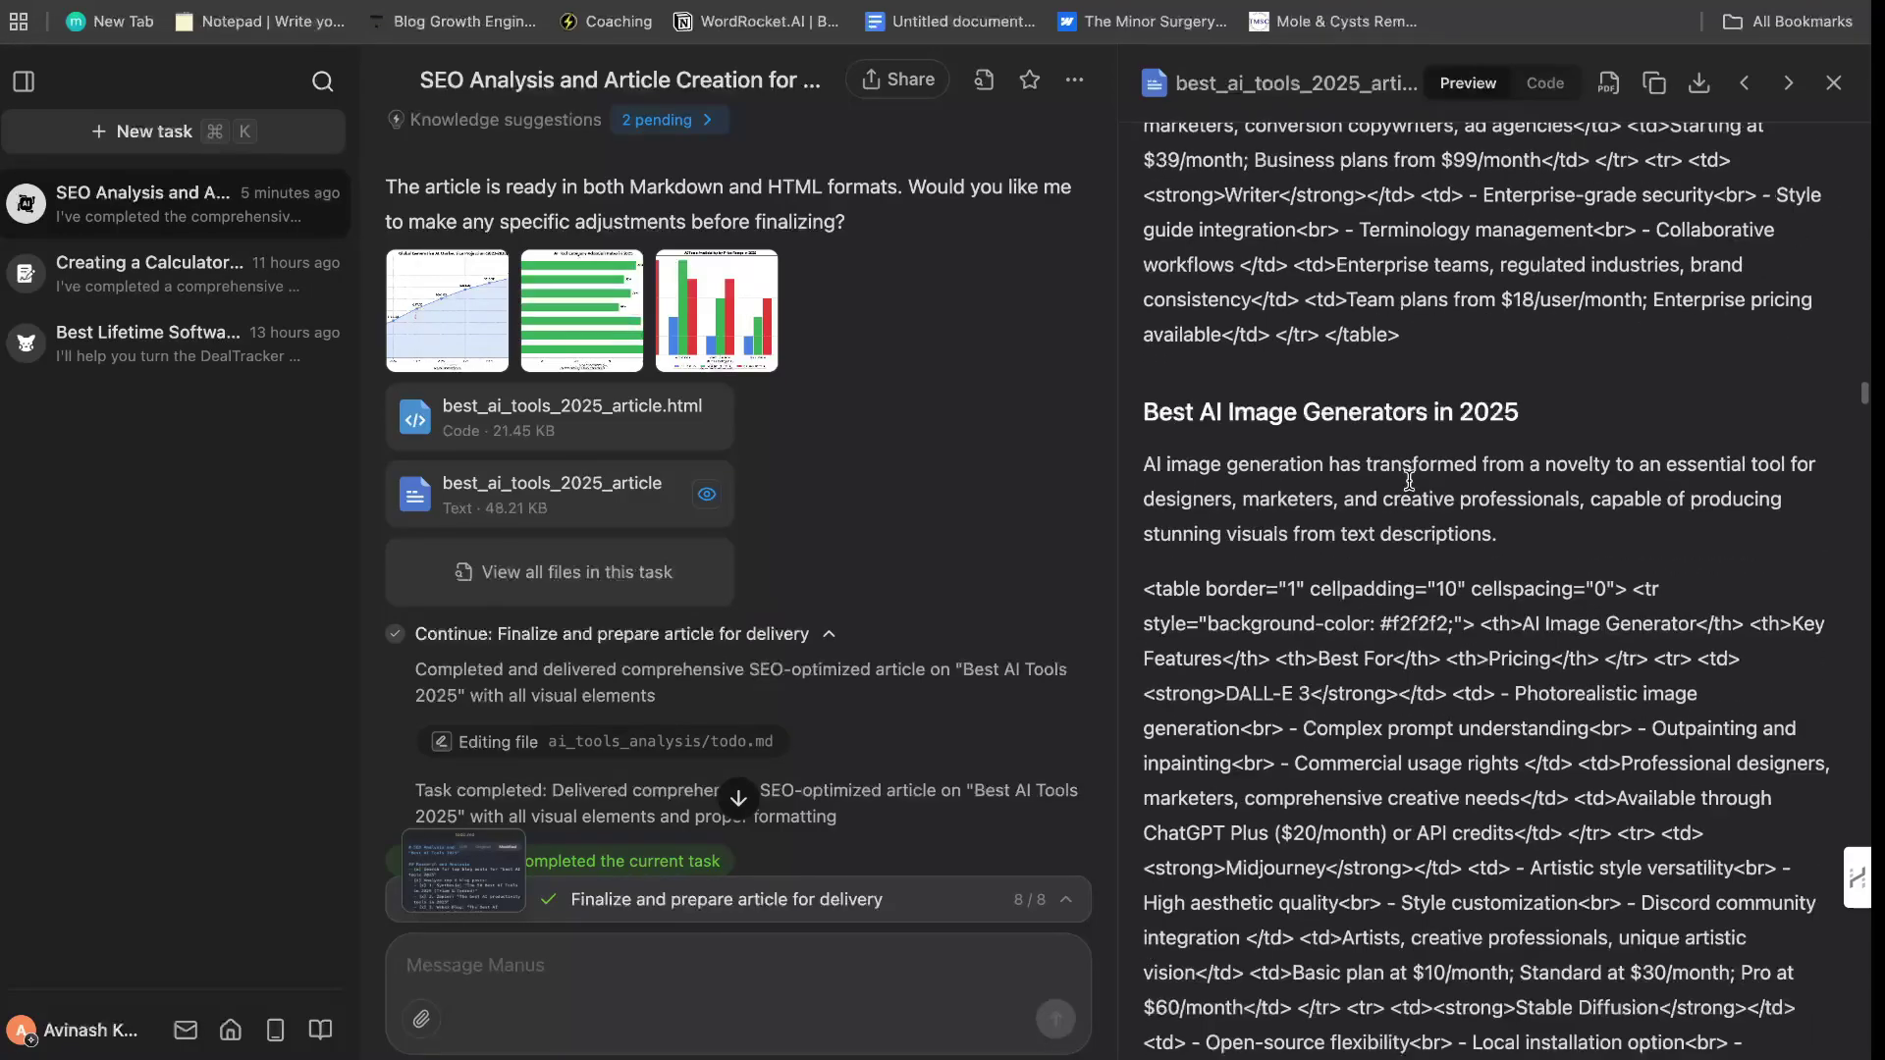
scroll(1408, 488, down, 10)
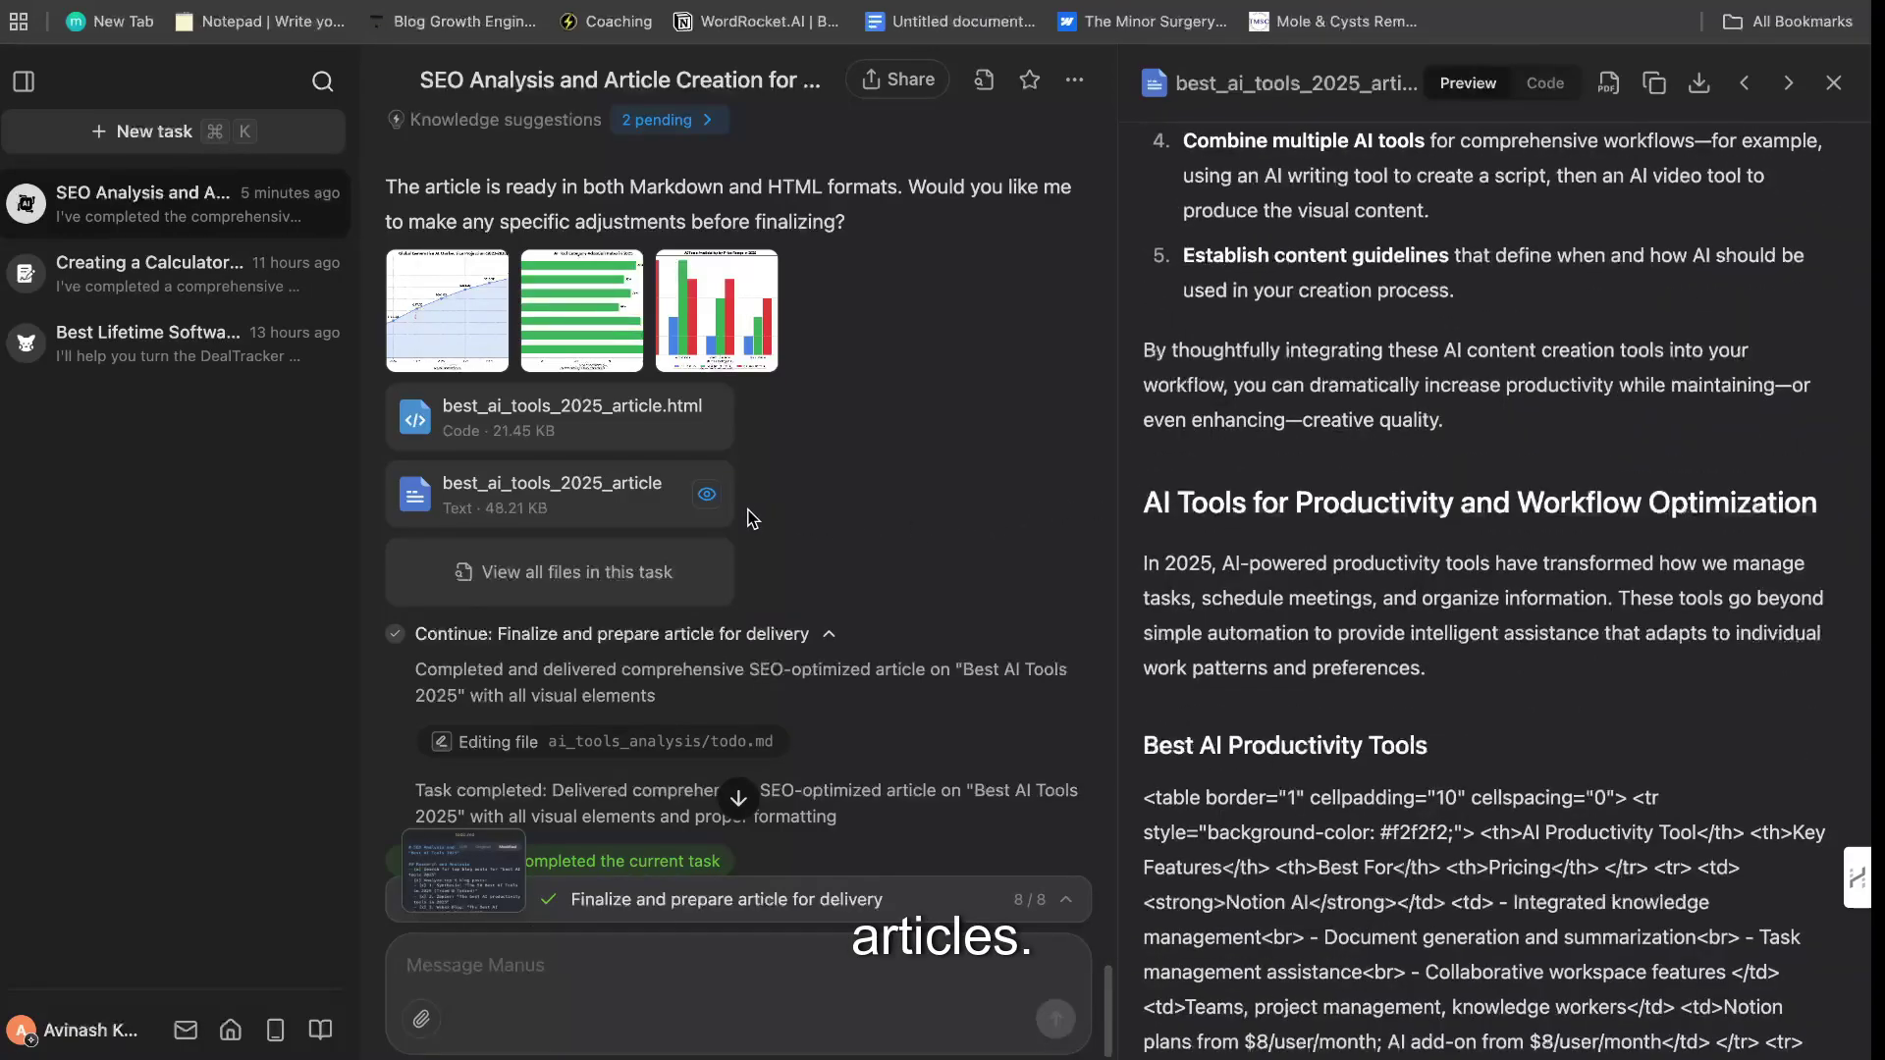
- Open the article's HTML version, copy its source, and download best_ai_tools_2025_article.html
click(693, 435)
scroll(1462, 520, down, 5)
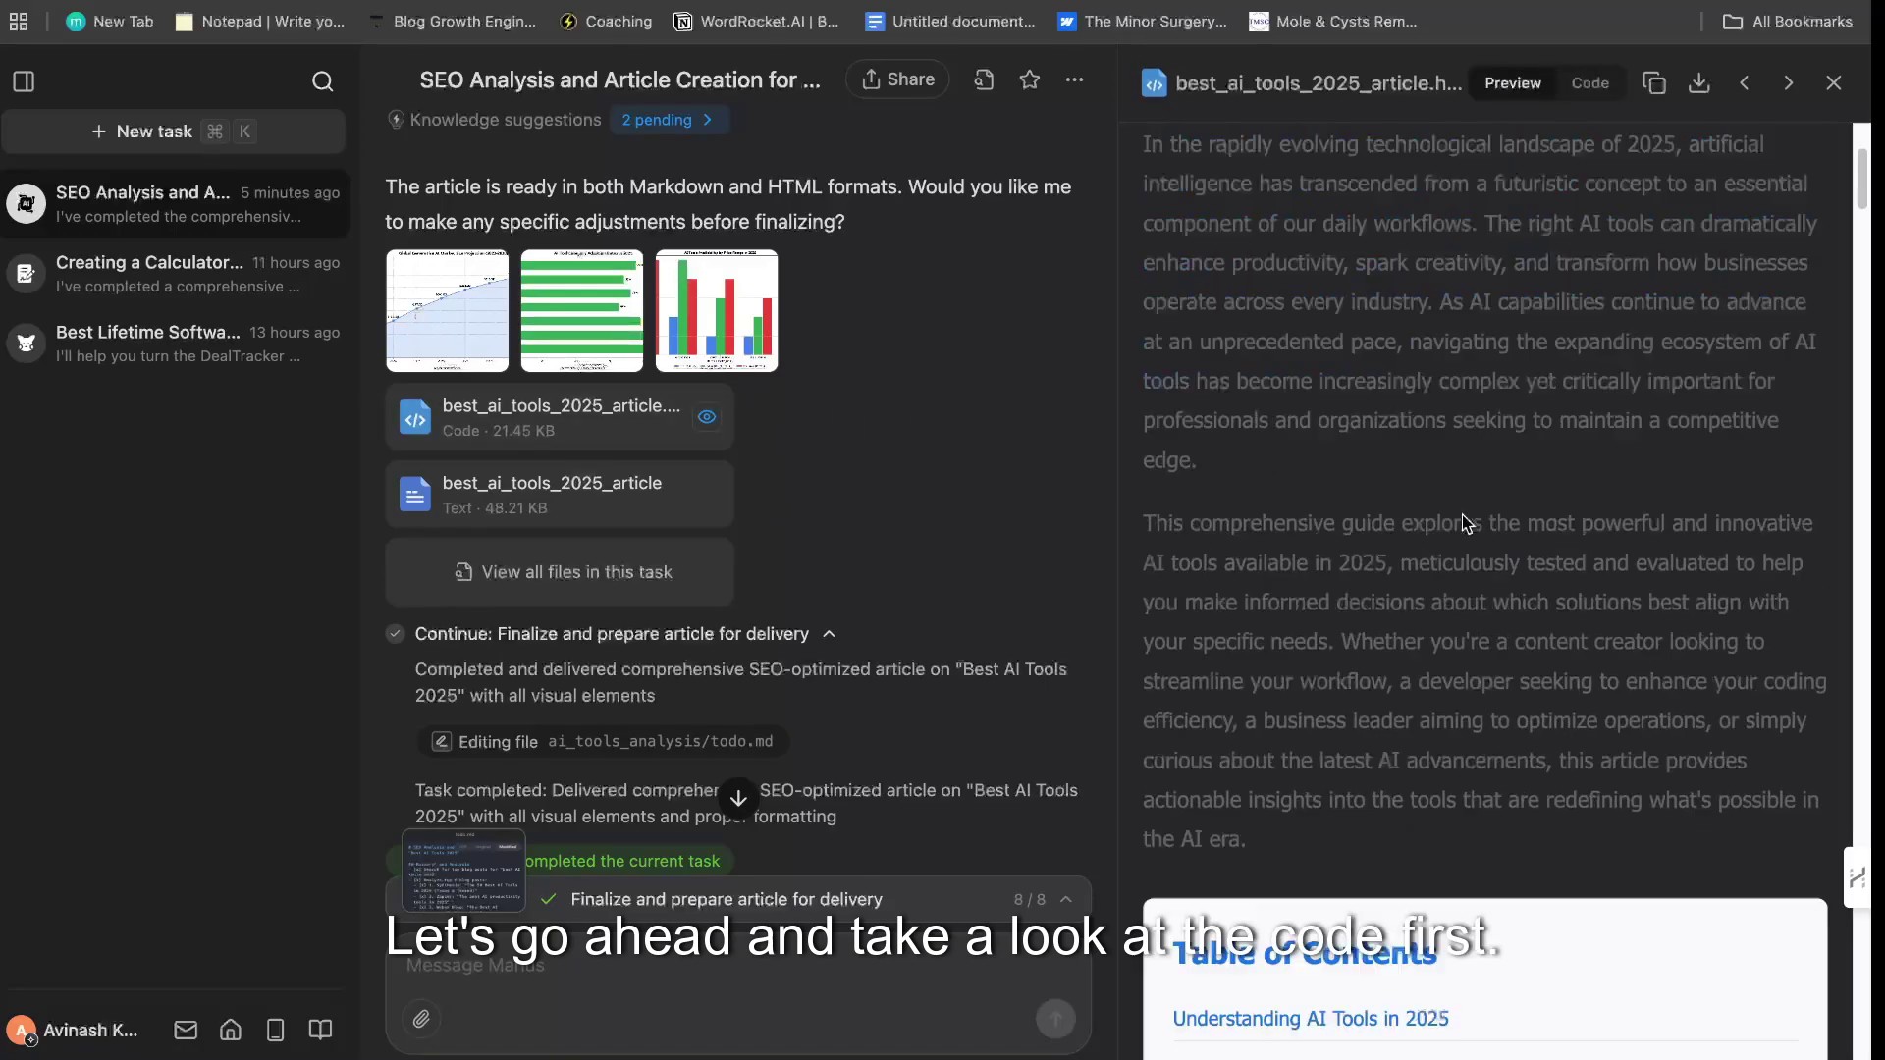
scroll(1465, 525, down, 2)
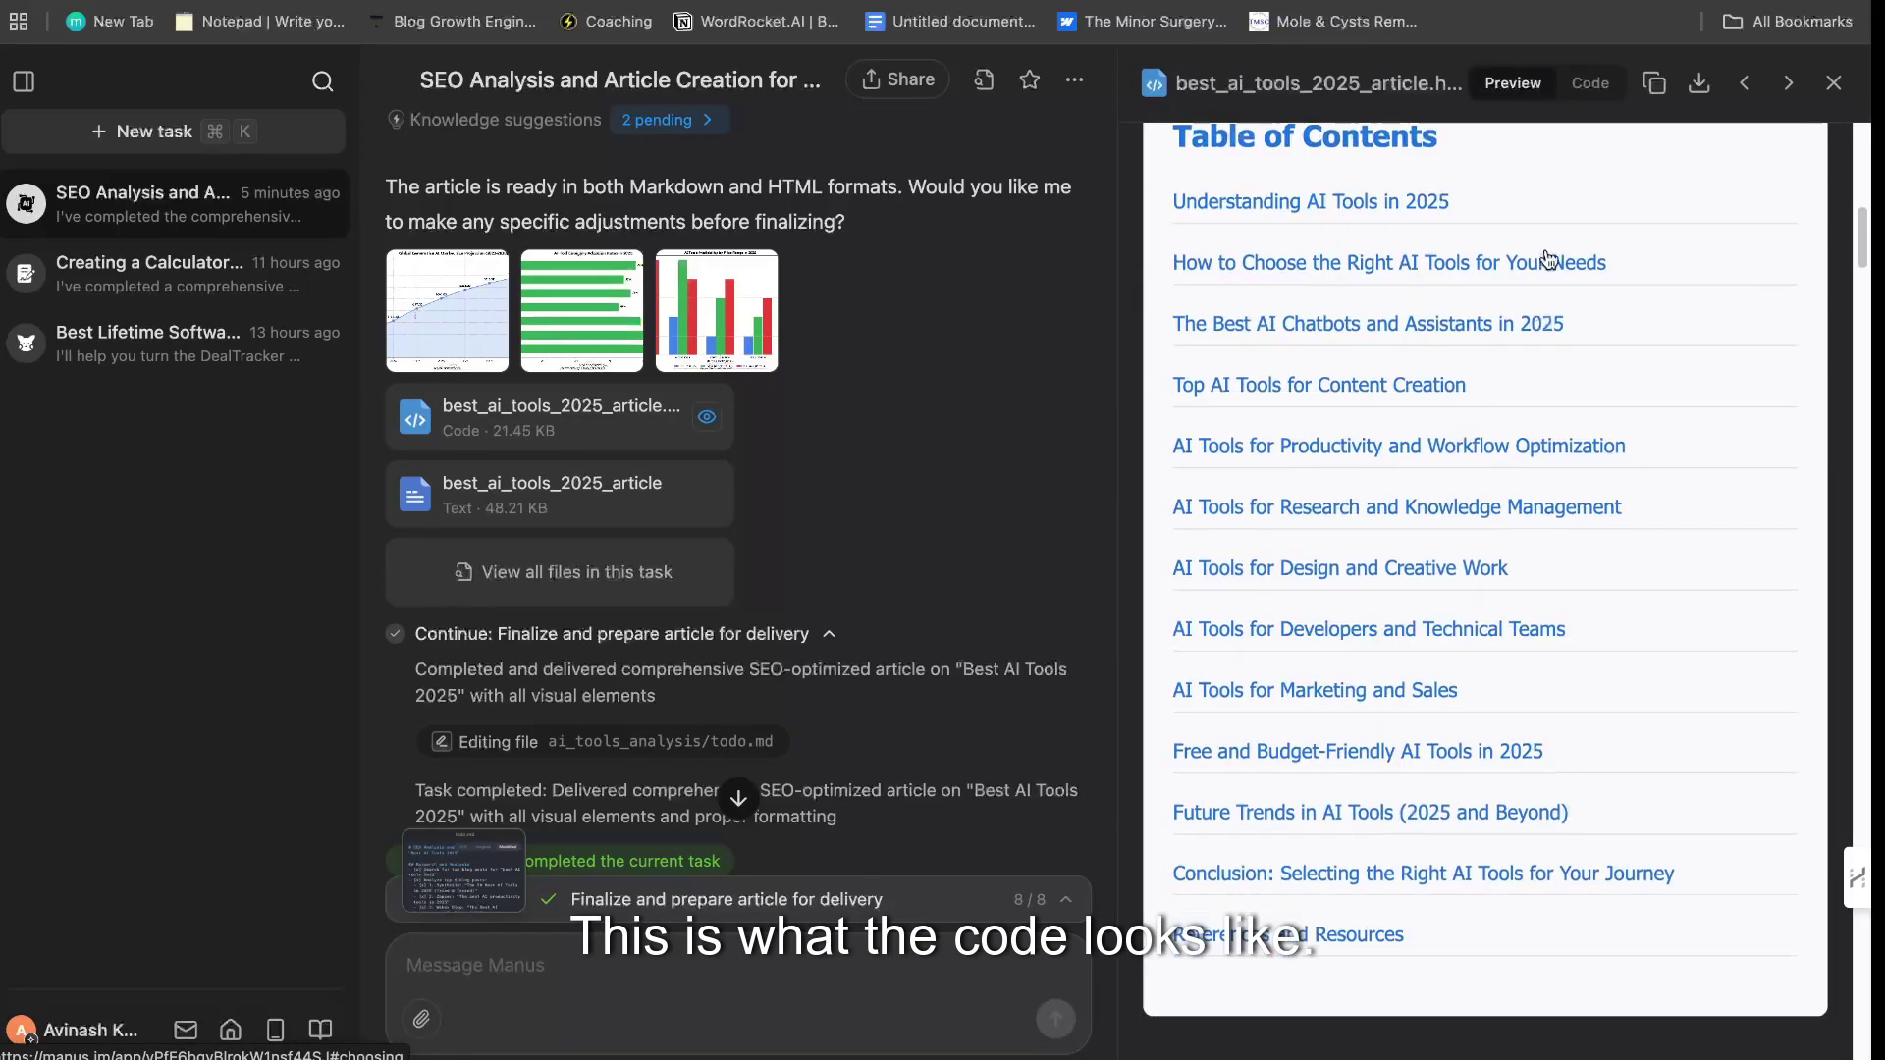
click(1590, 83)
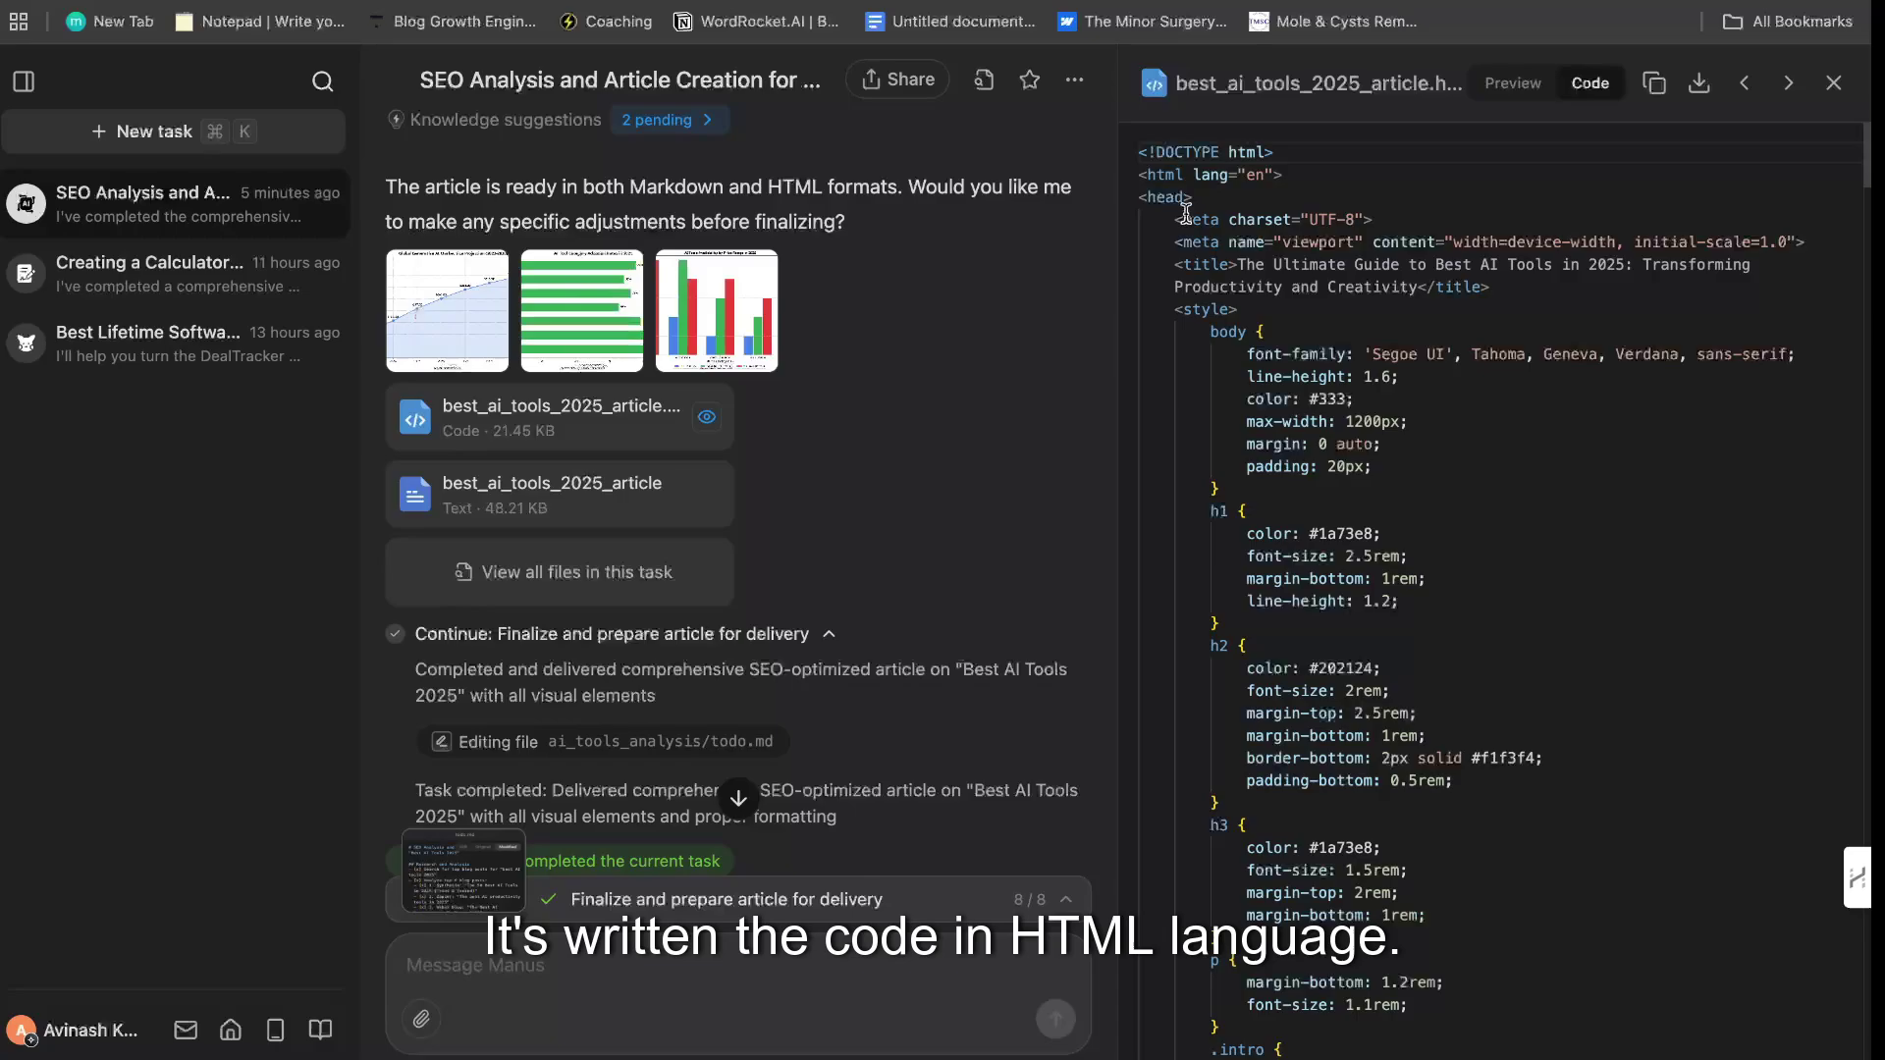
click(1654, 84)
click(1512, 83)
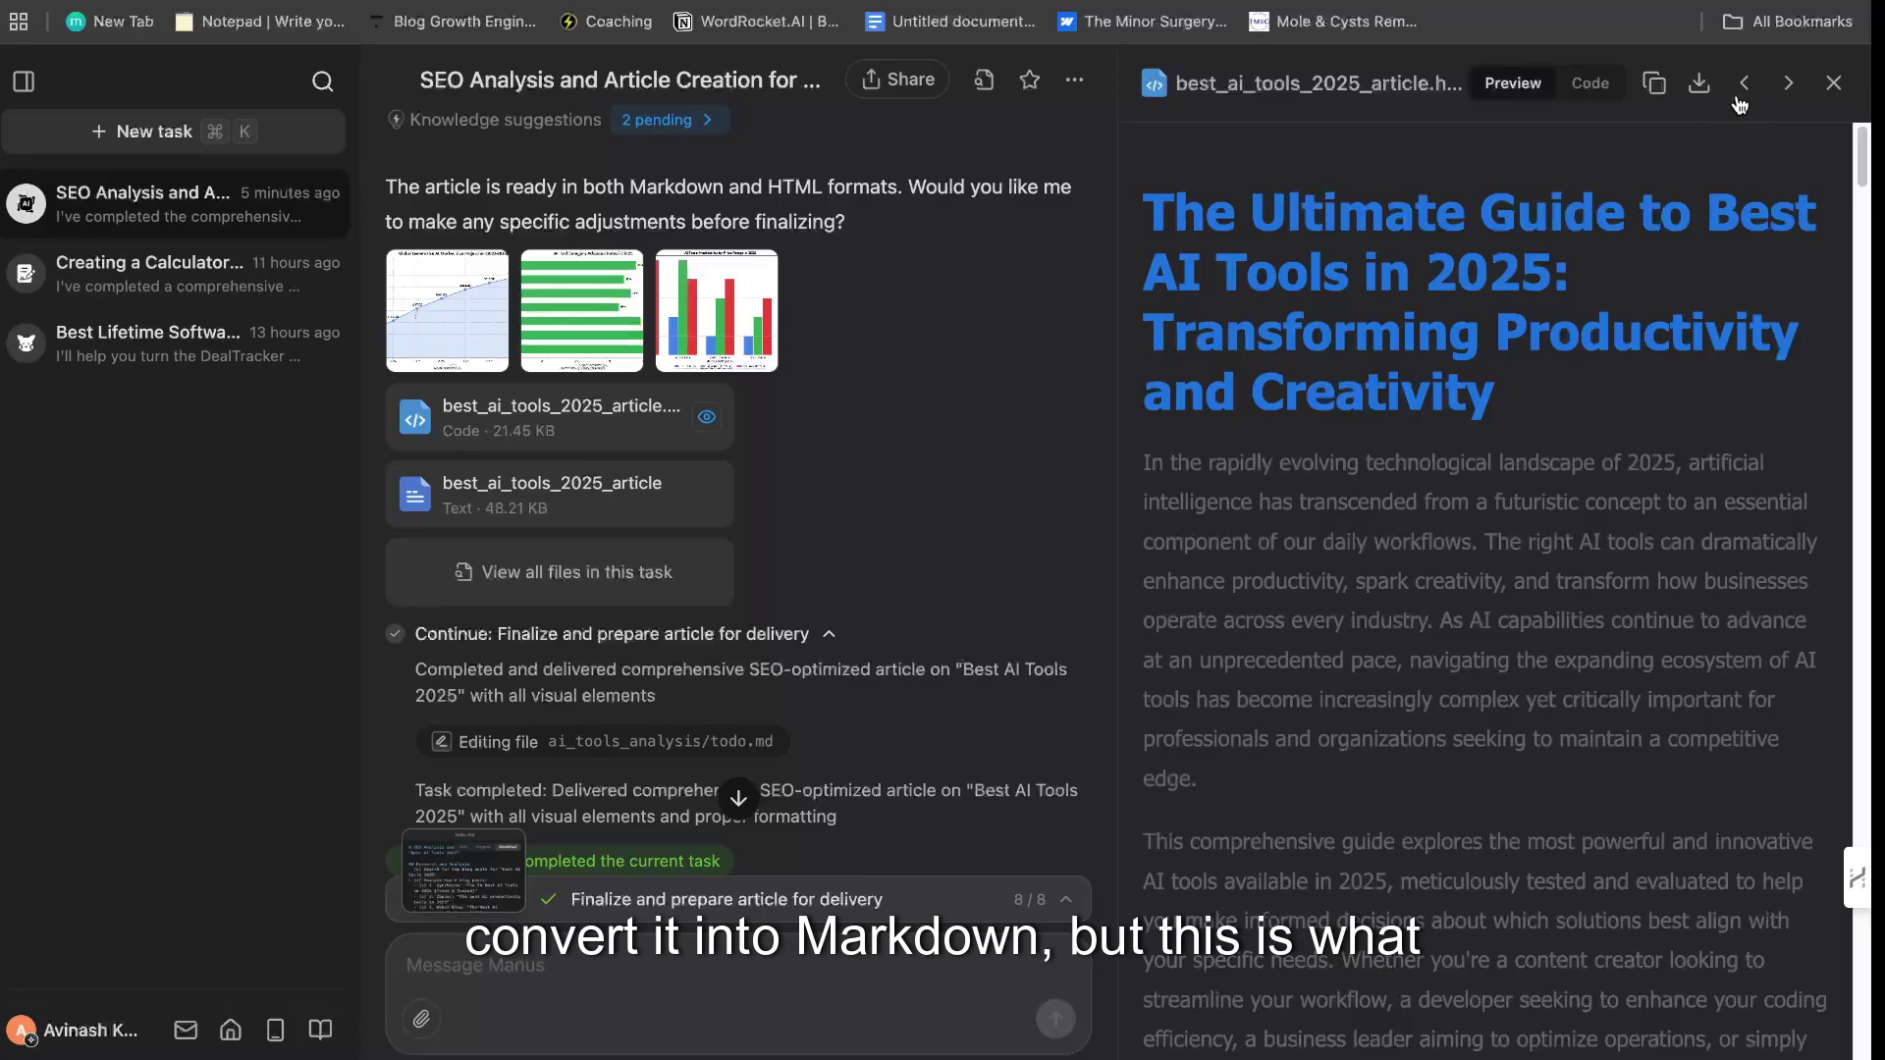
click(1698, 84)
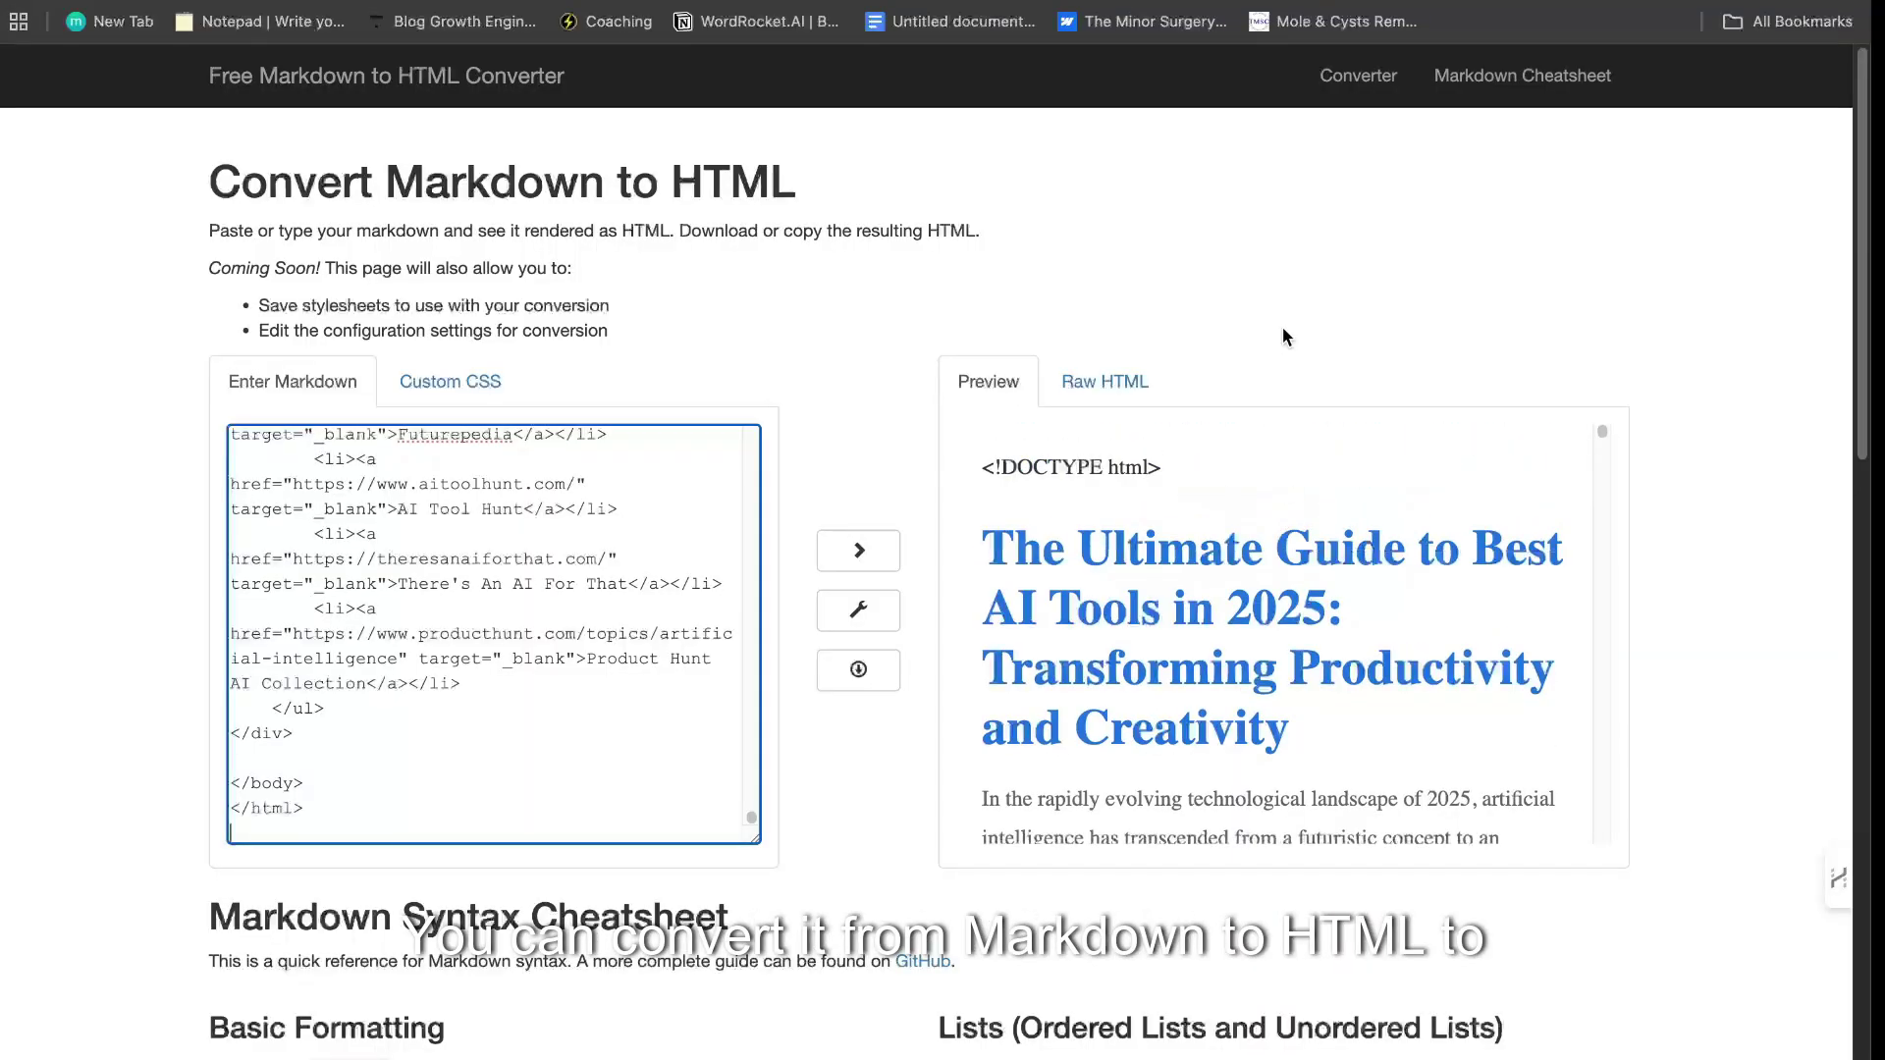
scroll(1321, 550, down, 4)
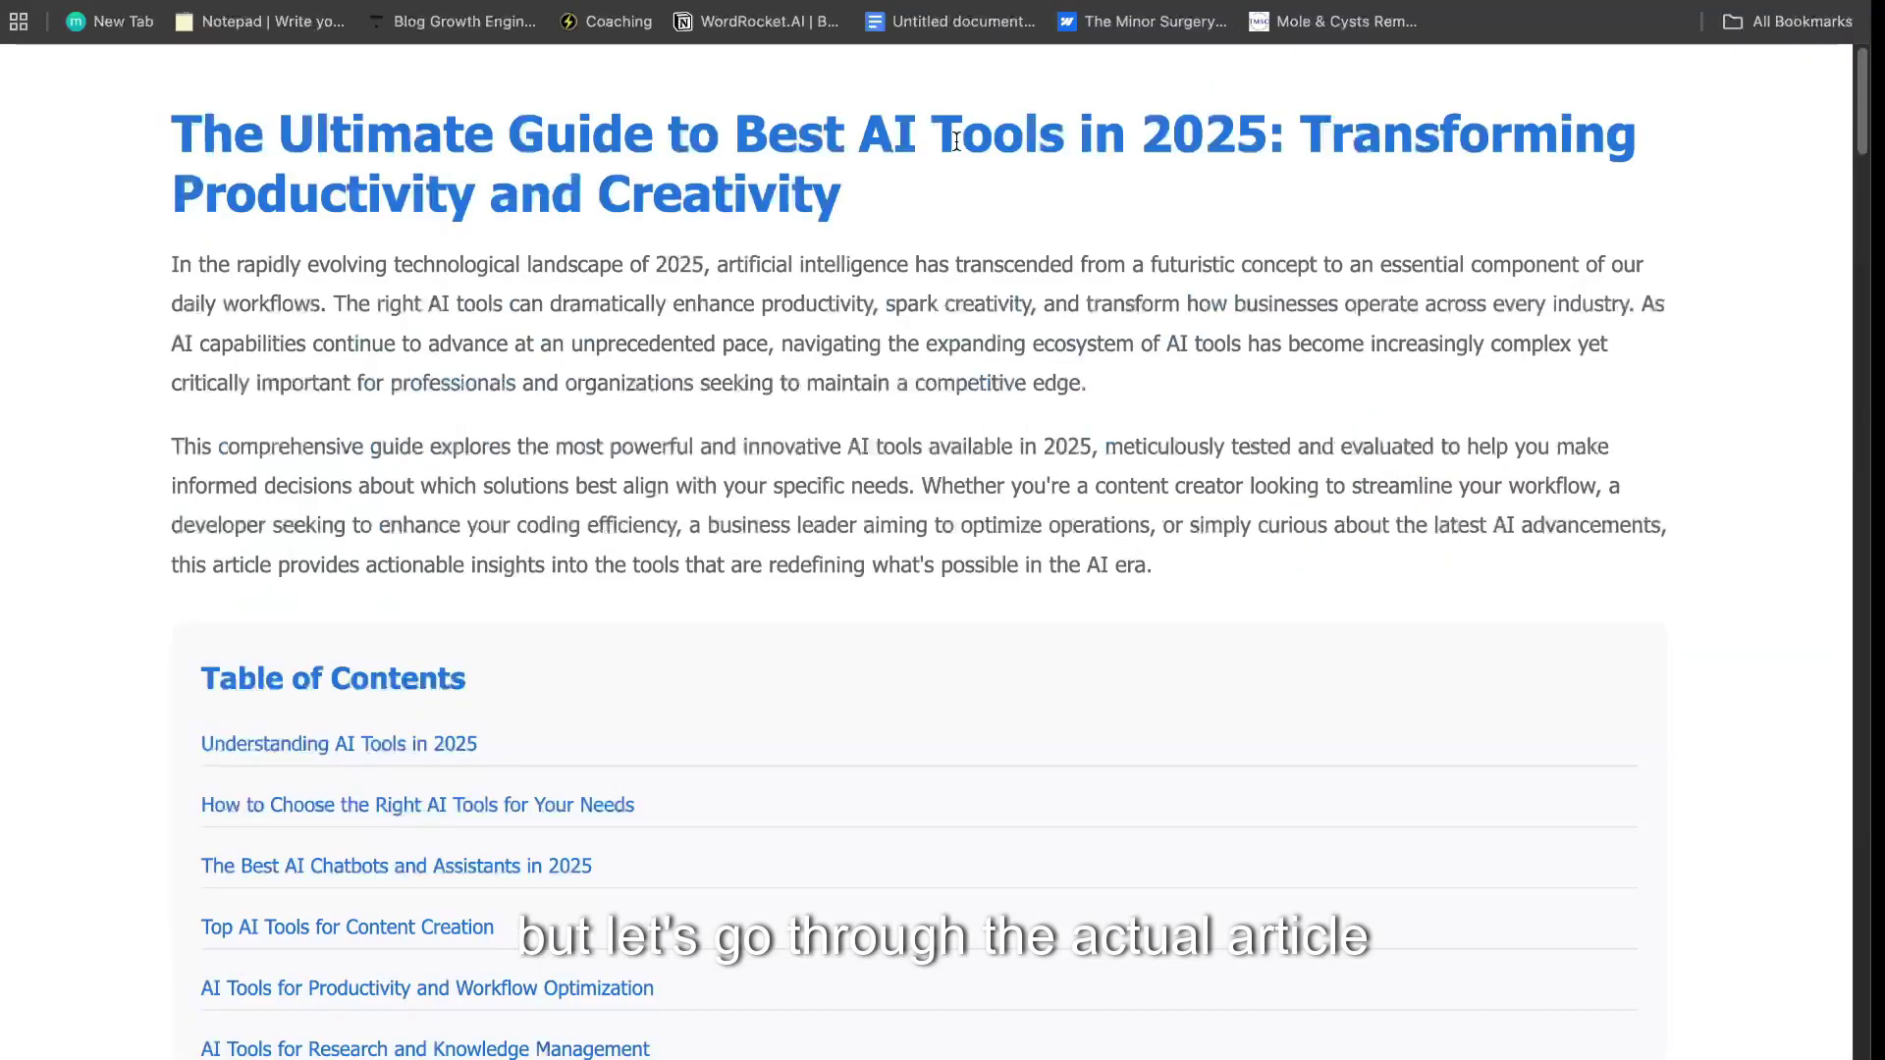
- Jump via the table of contents to 'Understanding AI Tools in 2025' and highlight its opening lines
drag(844, 202, 725, 133)
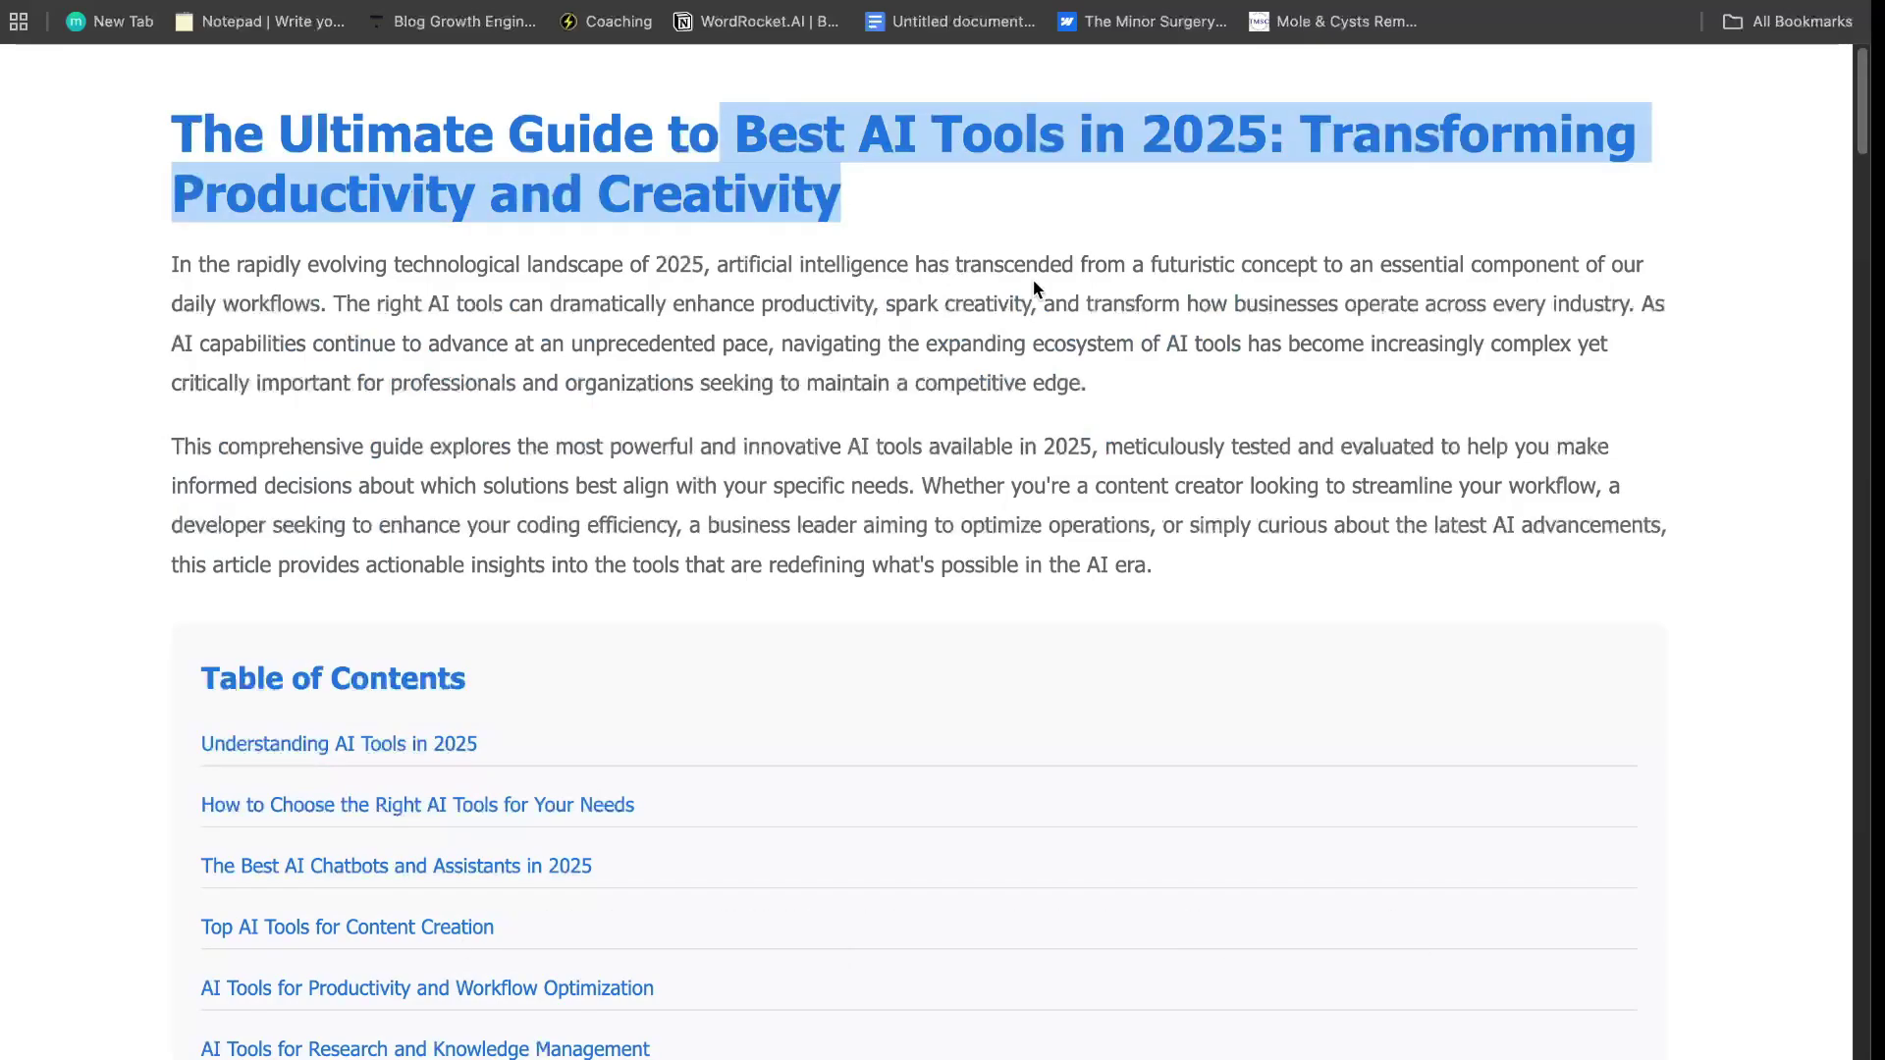
scroll(1033, 279, down, 5)
click(367, 309)
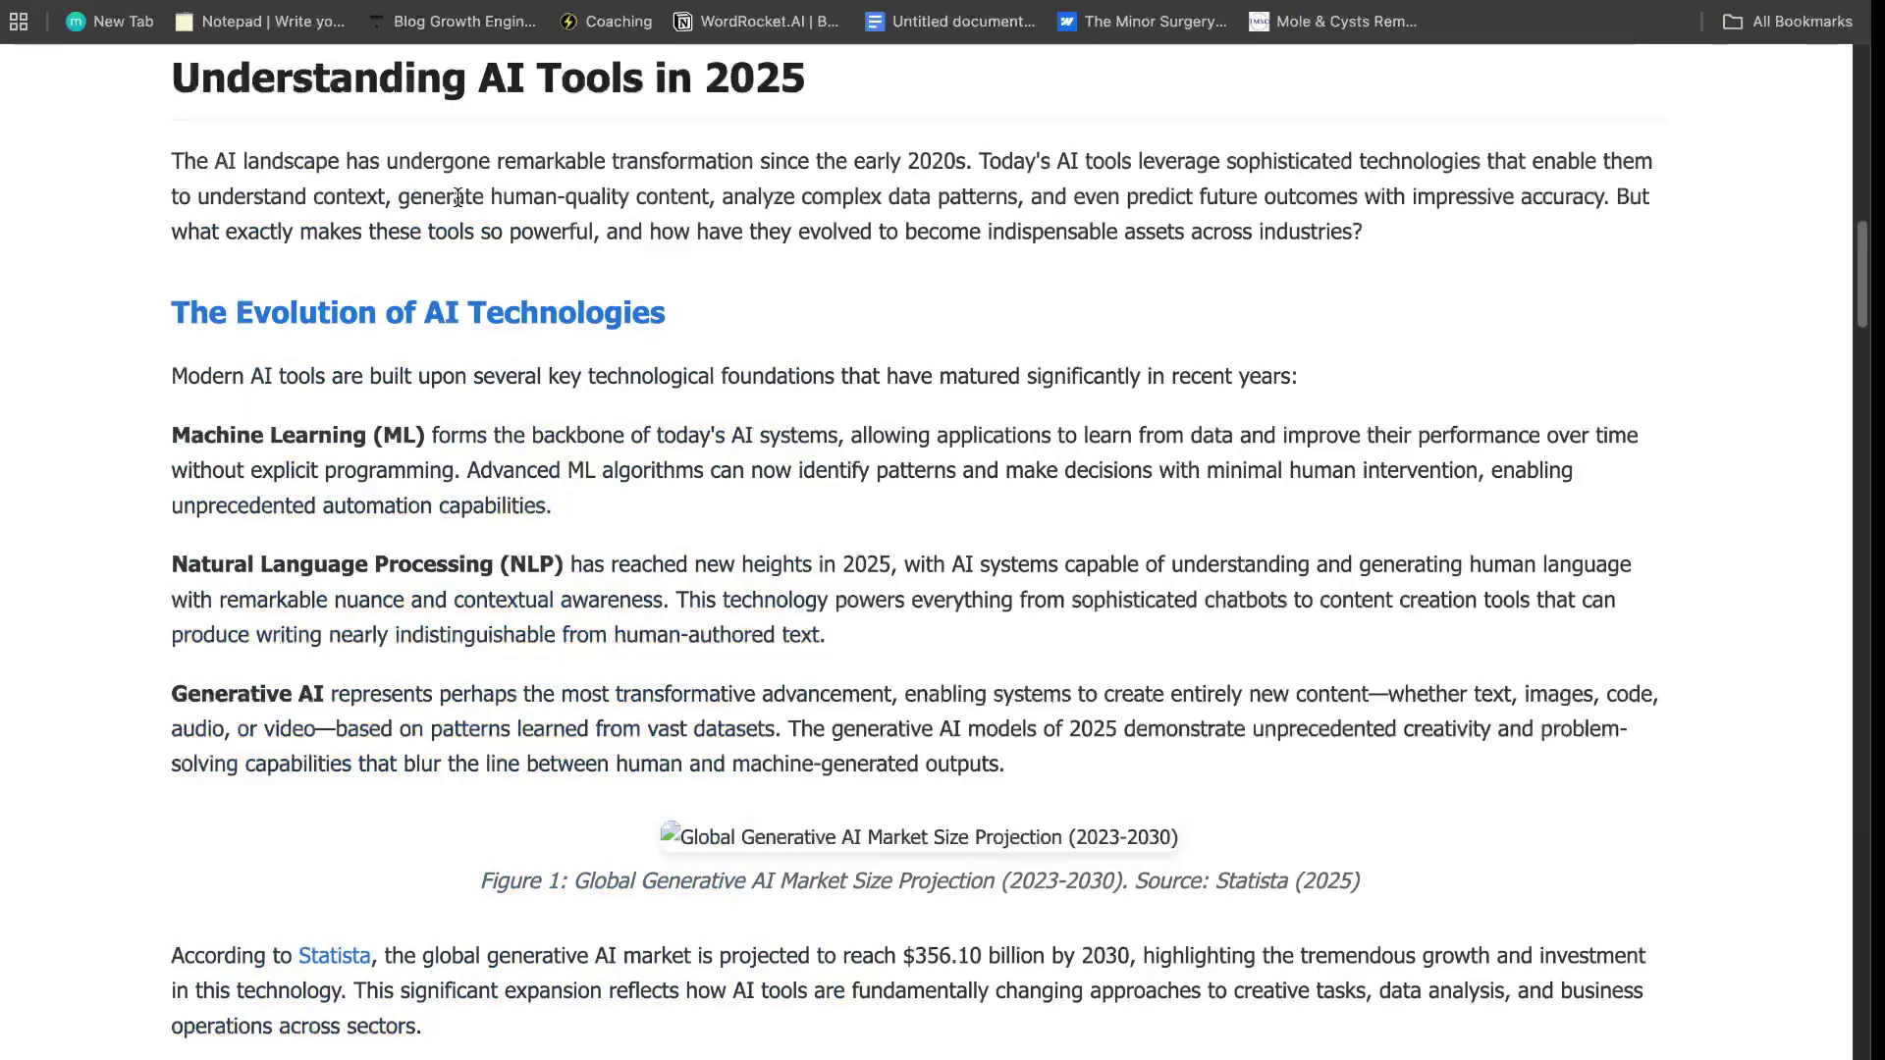
scroll(546, 560, up, 15)
scroll(635, 471, down, 15)
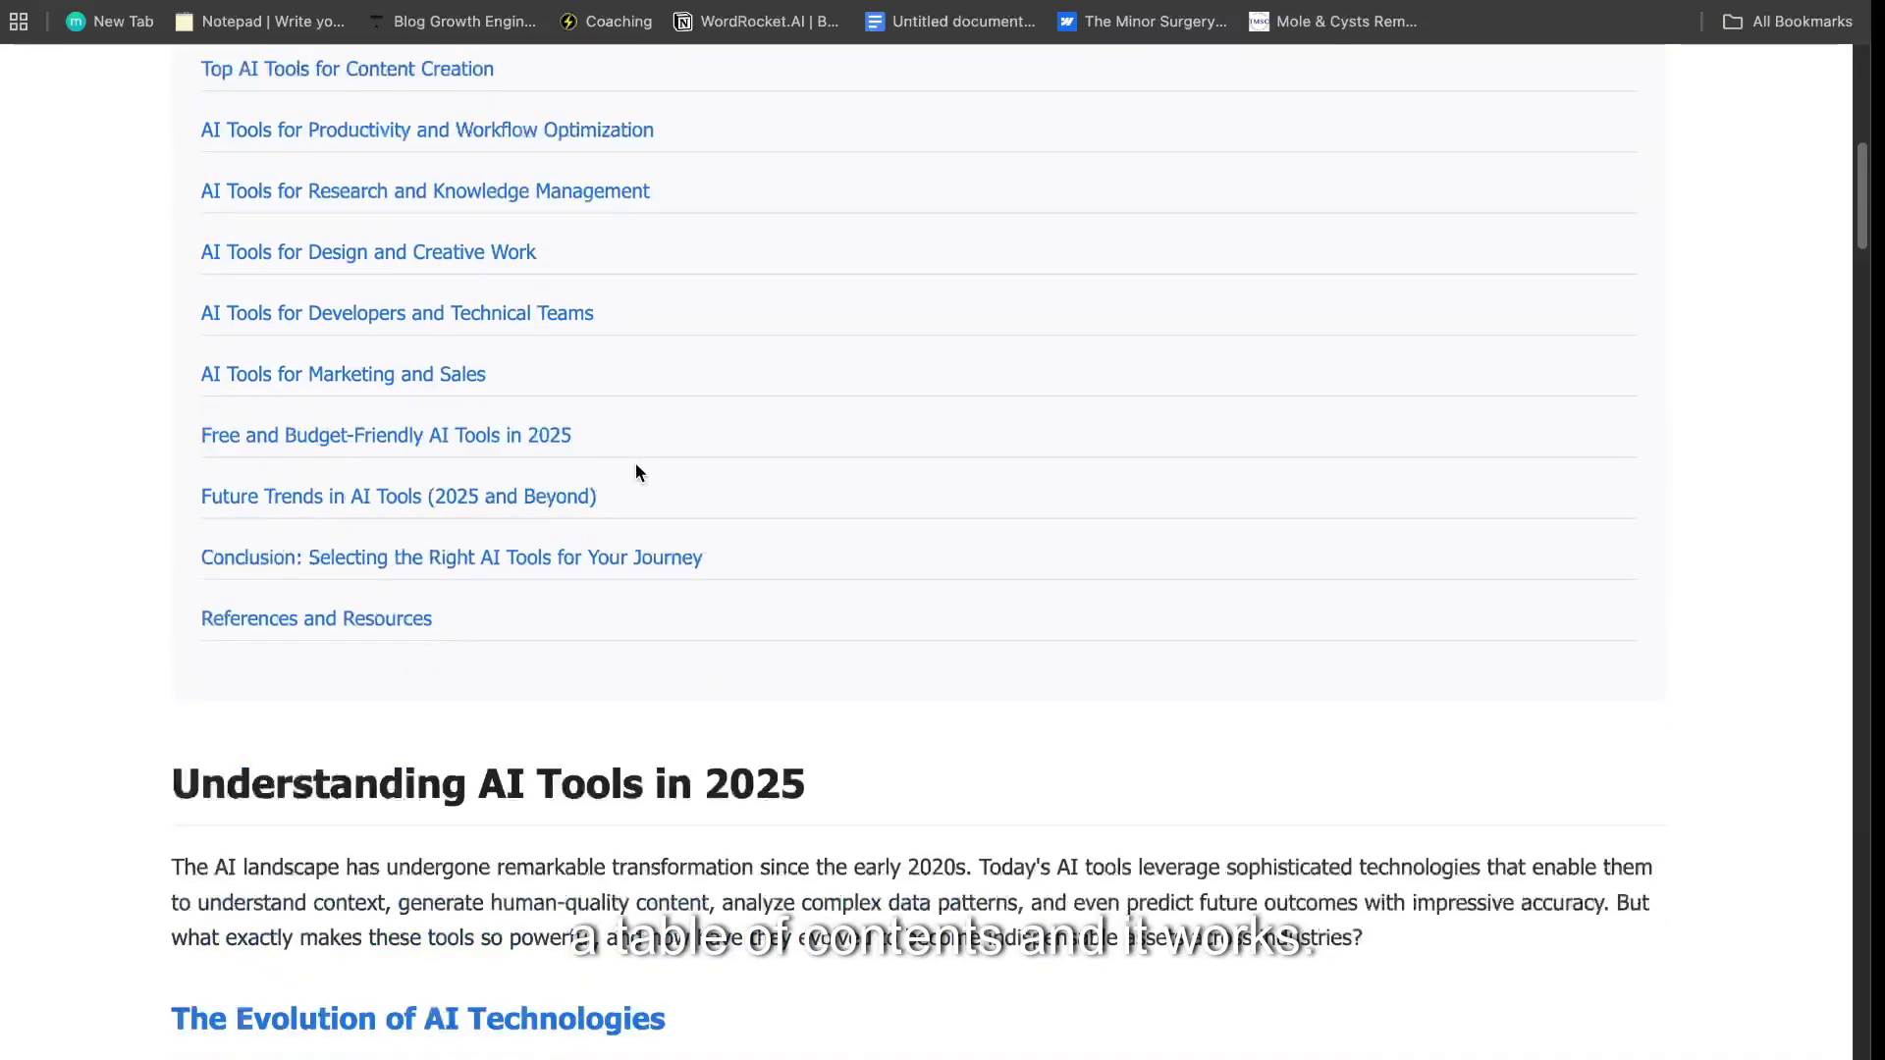
scroll(152, 470, up, 5)
drag(171, 447, 1001, 450)
click(952, 468)
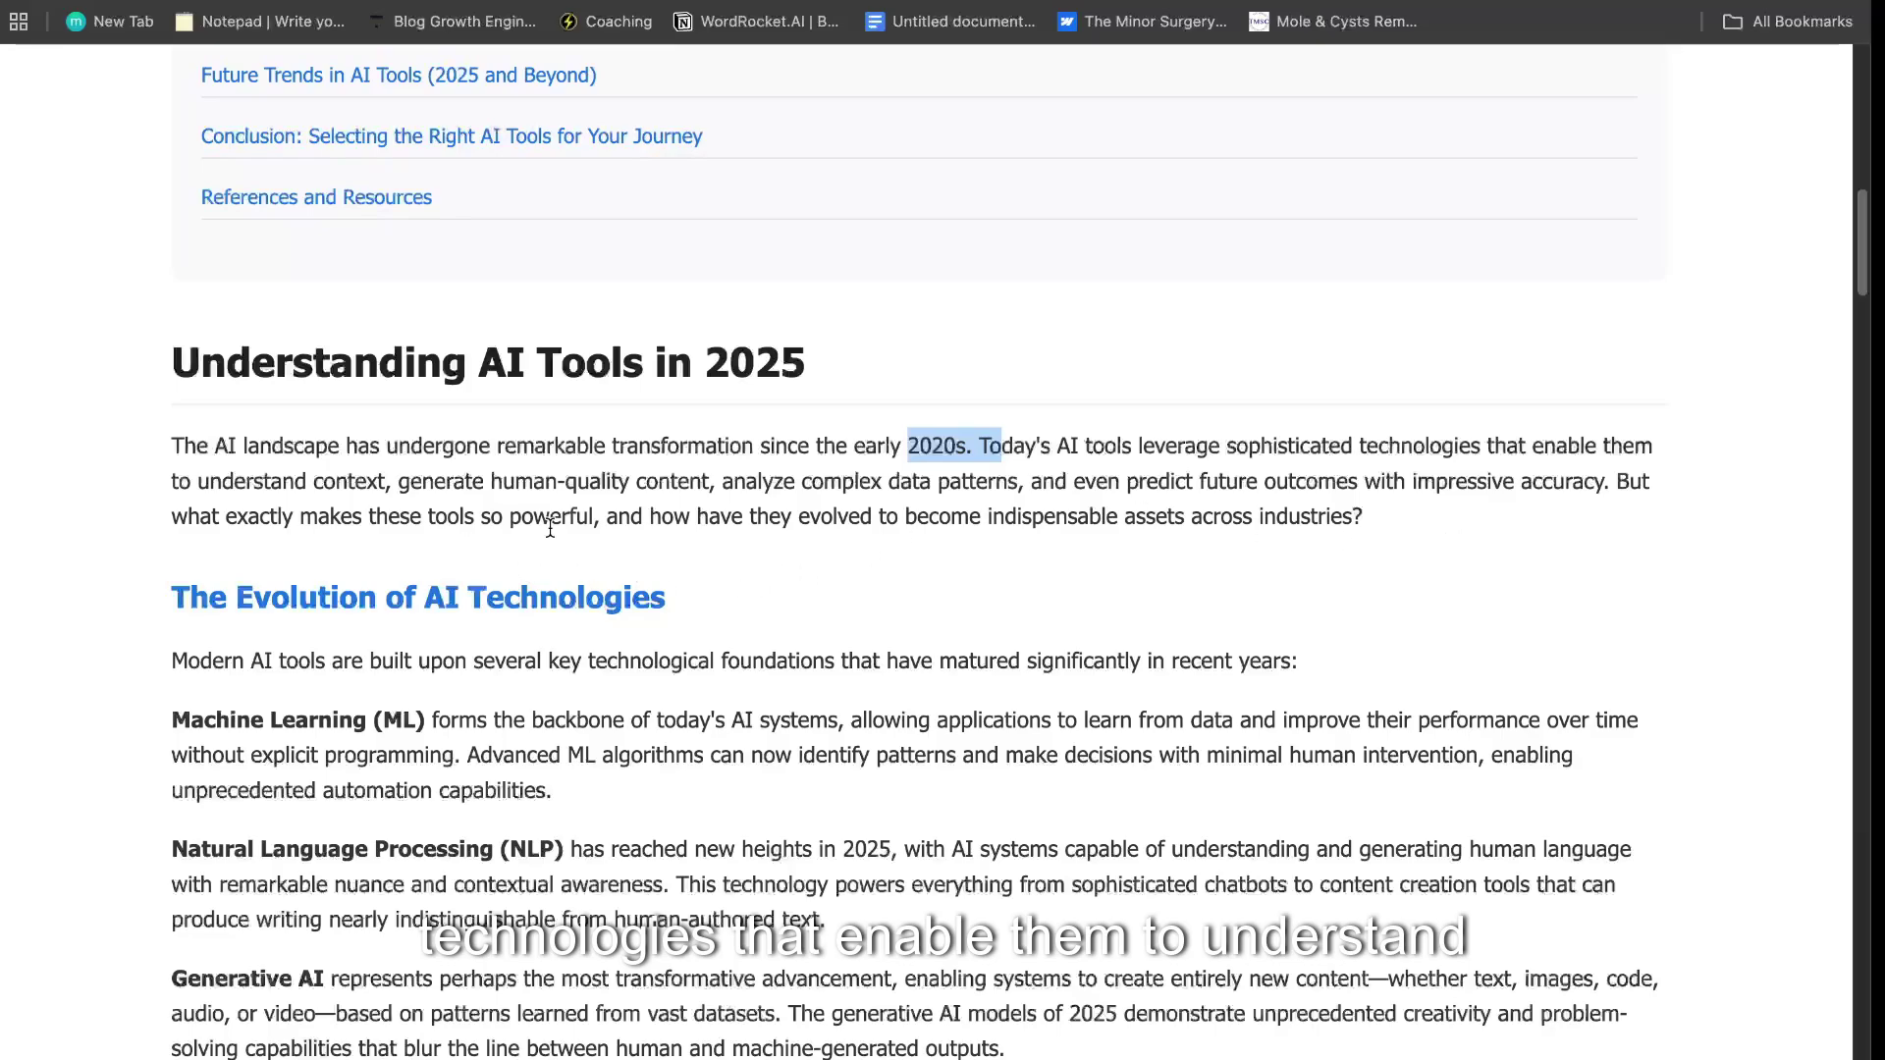
drag(422, 481, 996, 481)
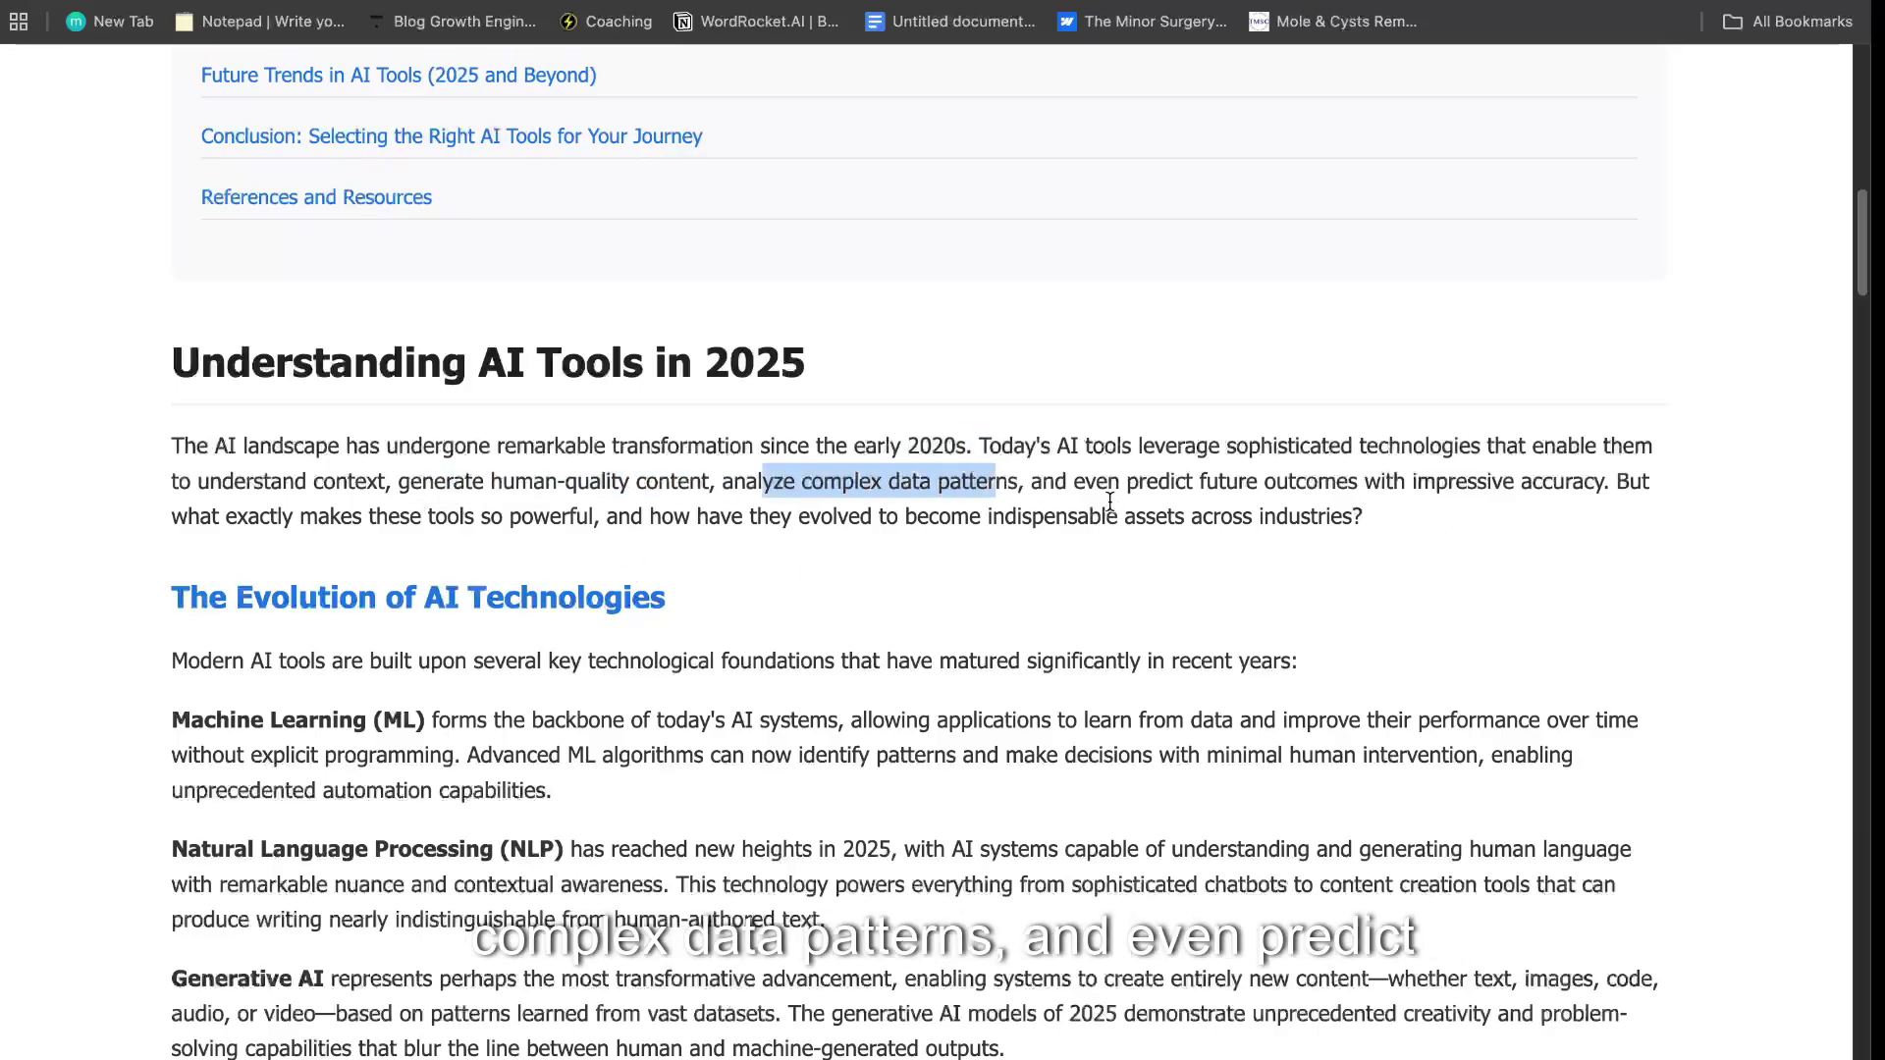
drag(1109, 501, 1269, 481)
- Scroll through the article's middle sections, highlighting a passage along the way
scroll(1316, 597, down, 5)
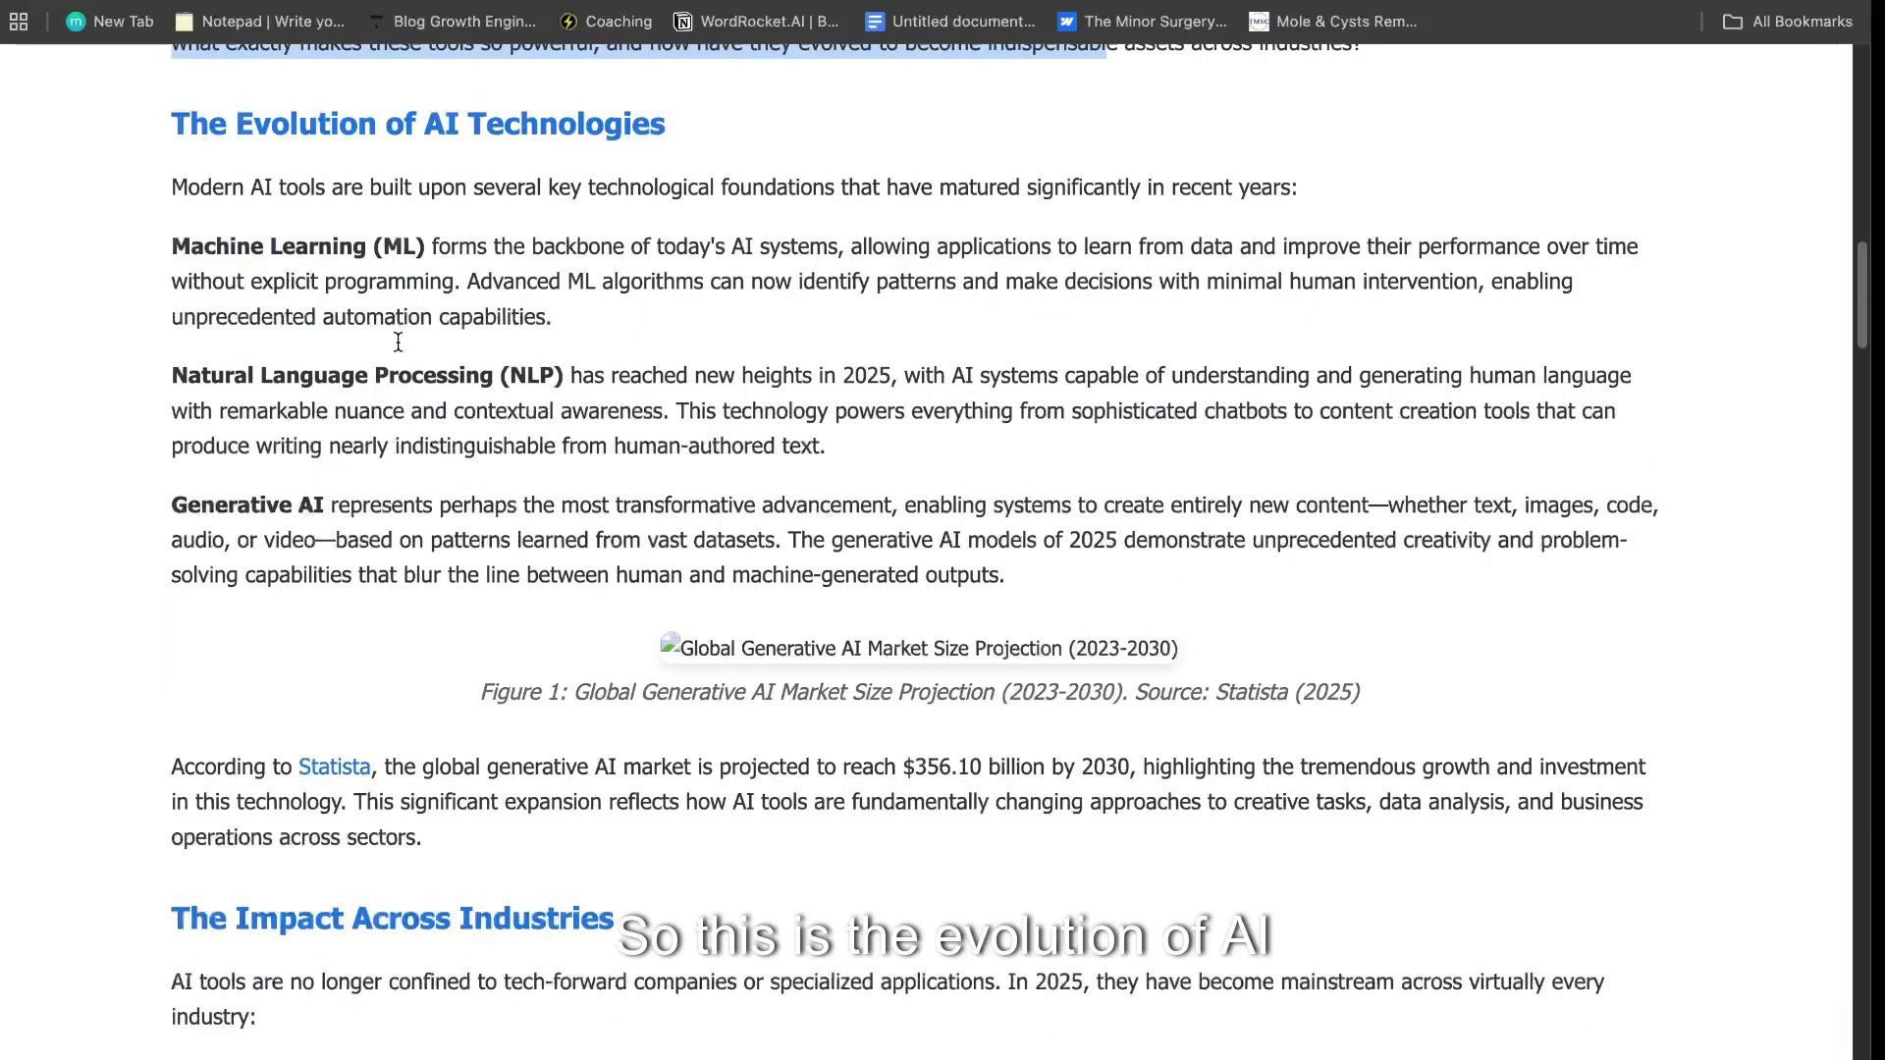
scroll(398, 393, down, 7)
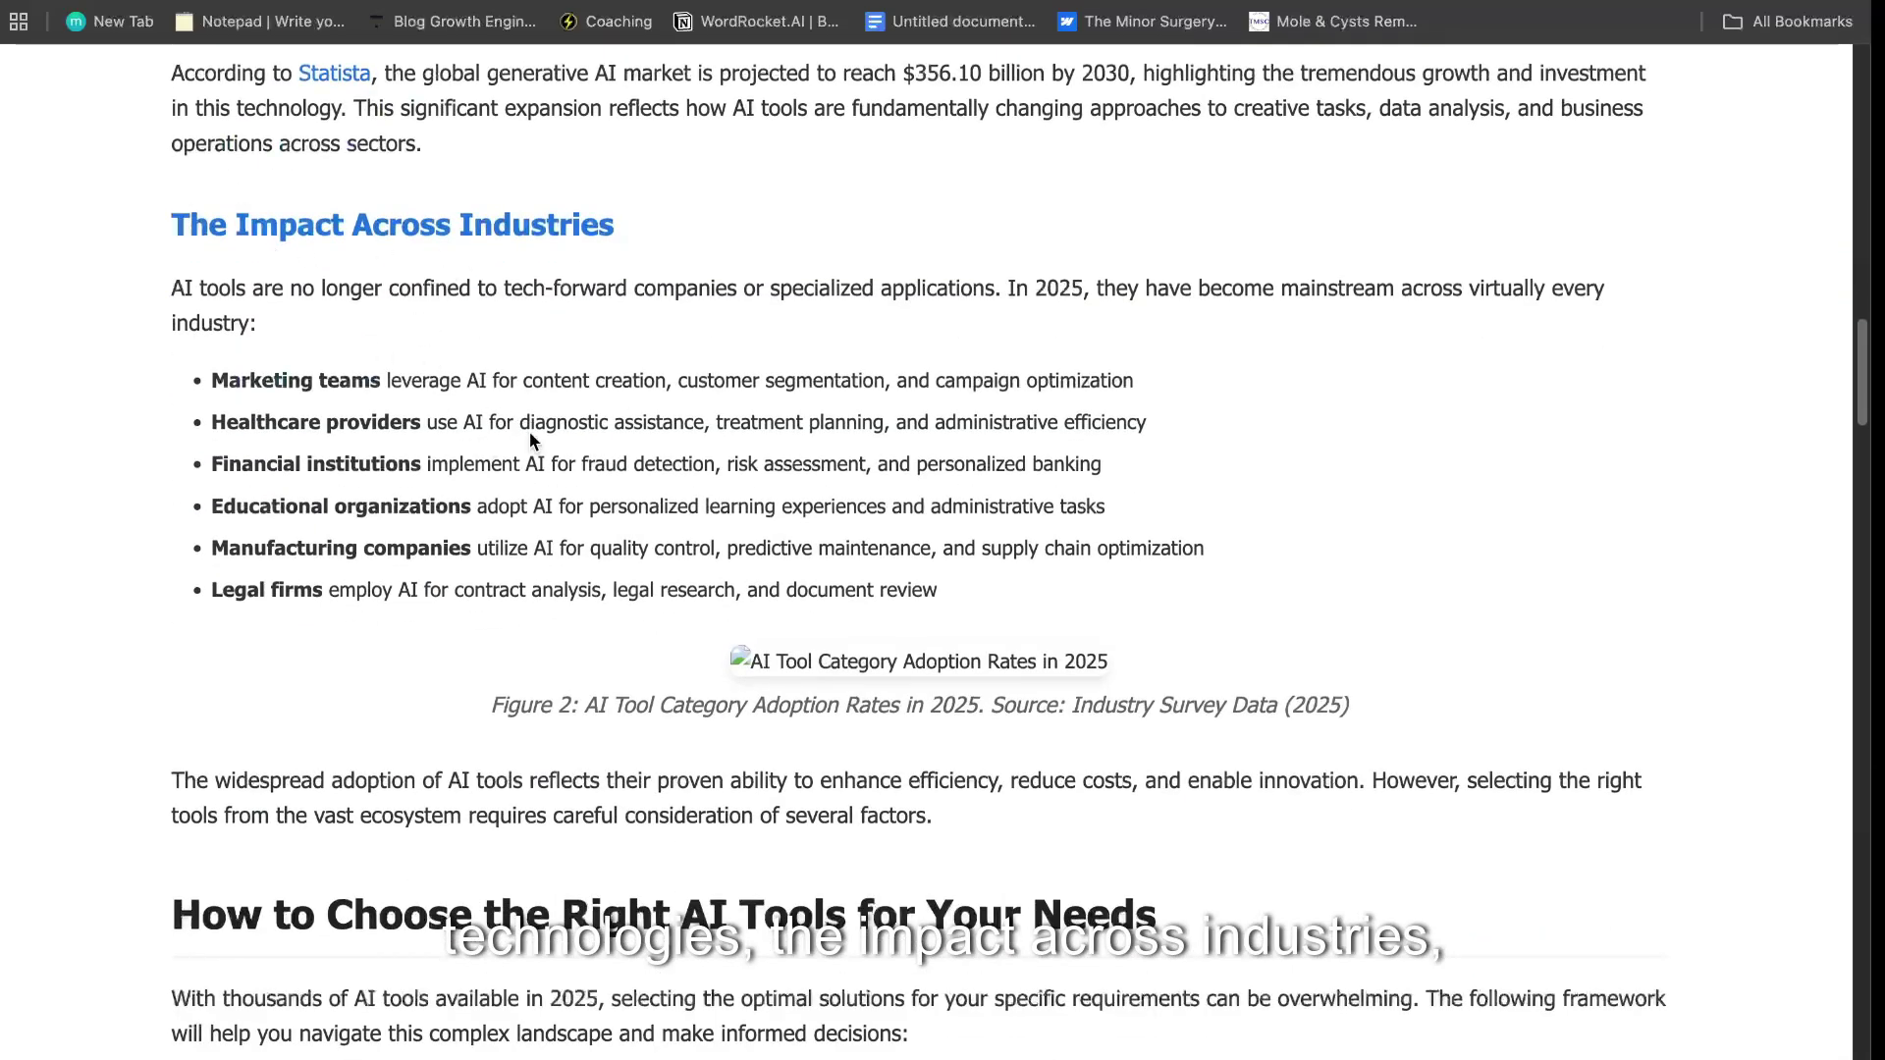
scroll(442, 393, down, 6)
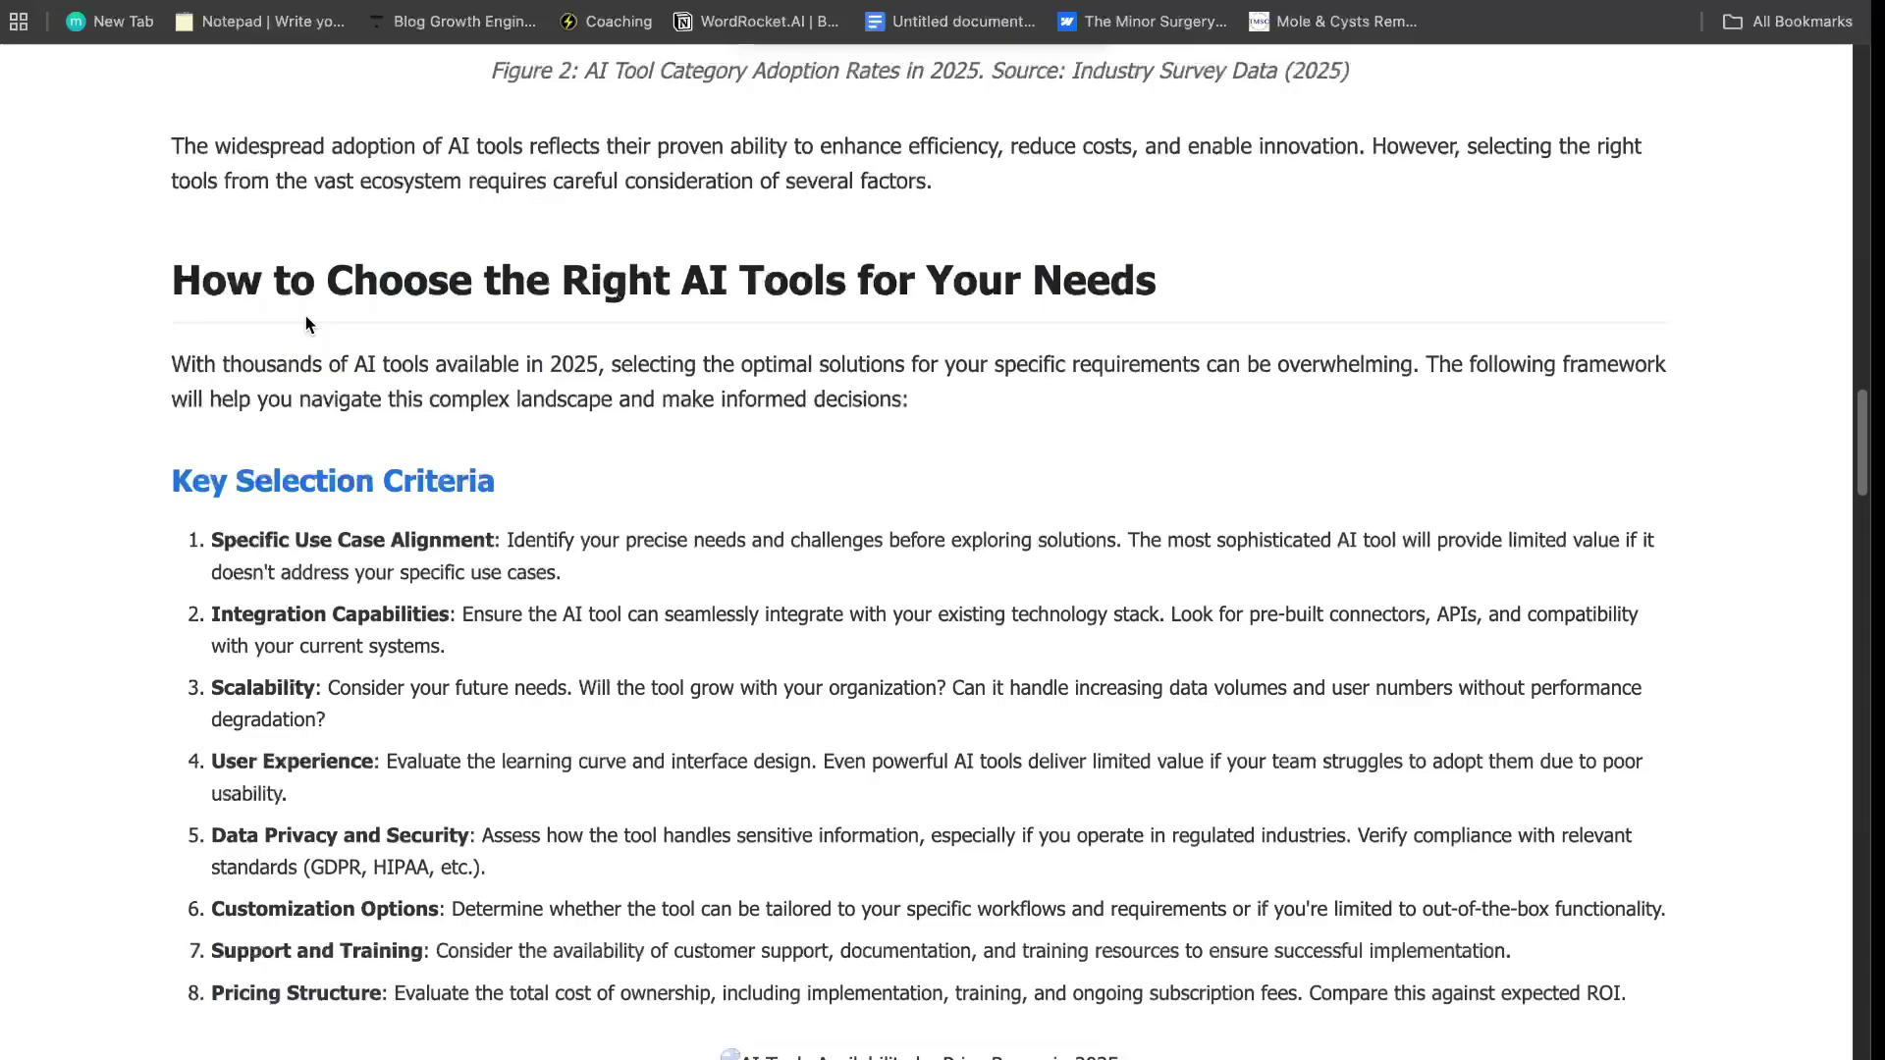
scroll(435, 331, down, 2)
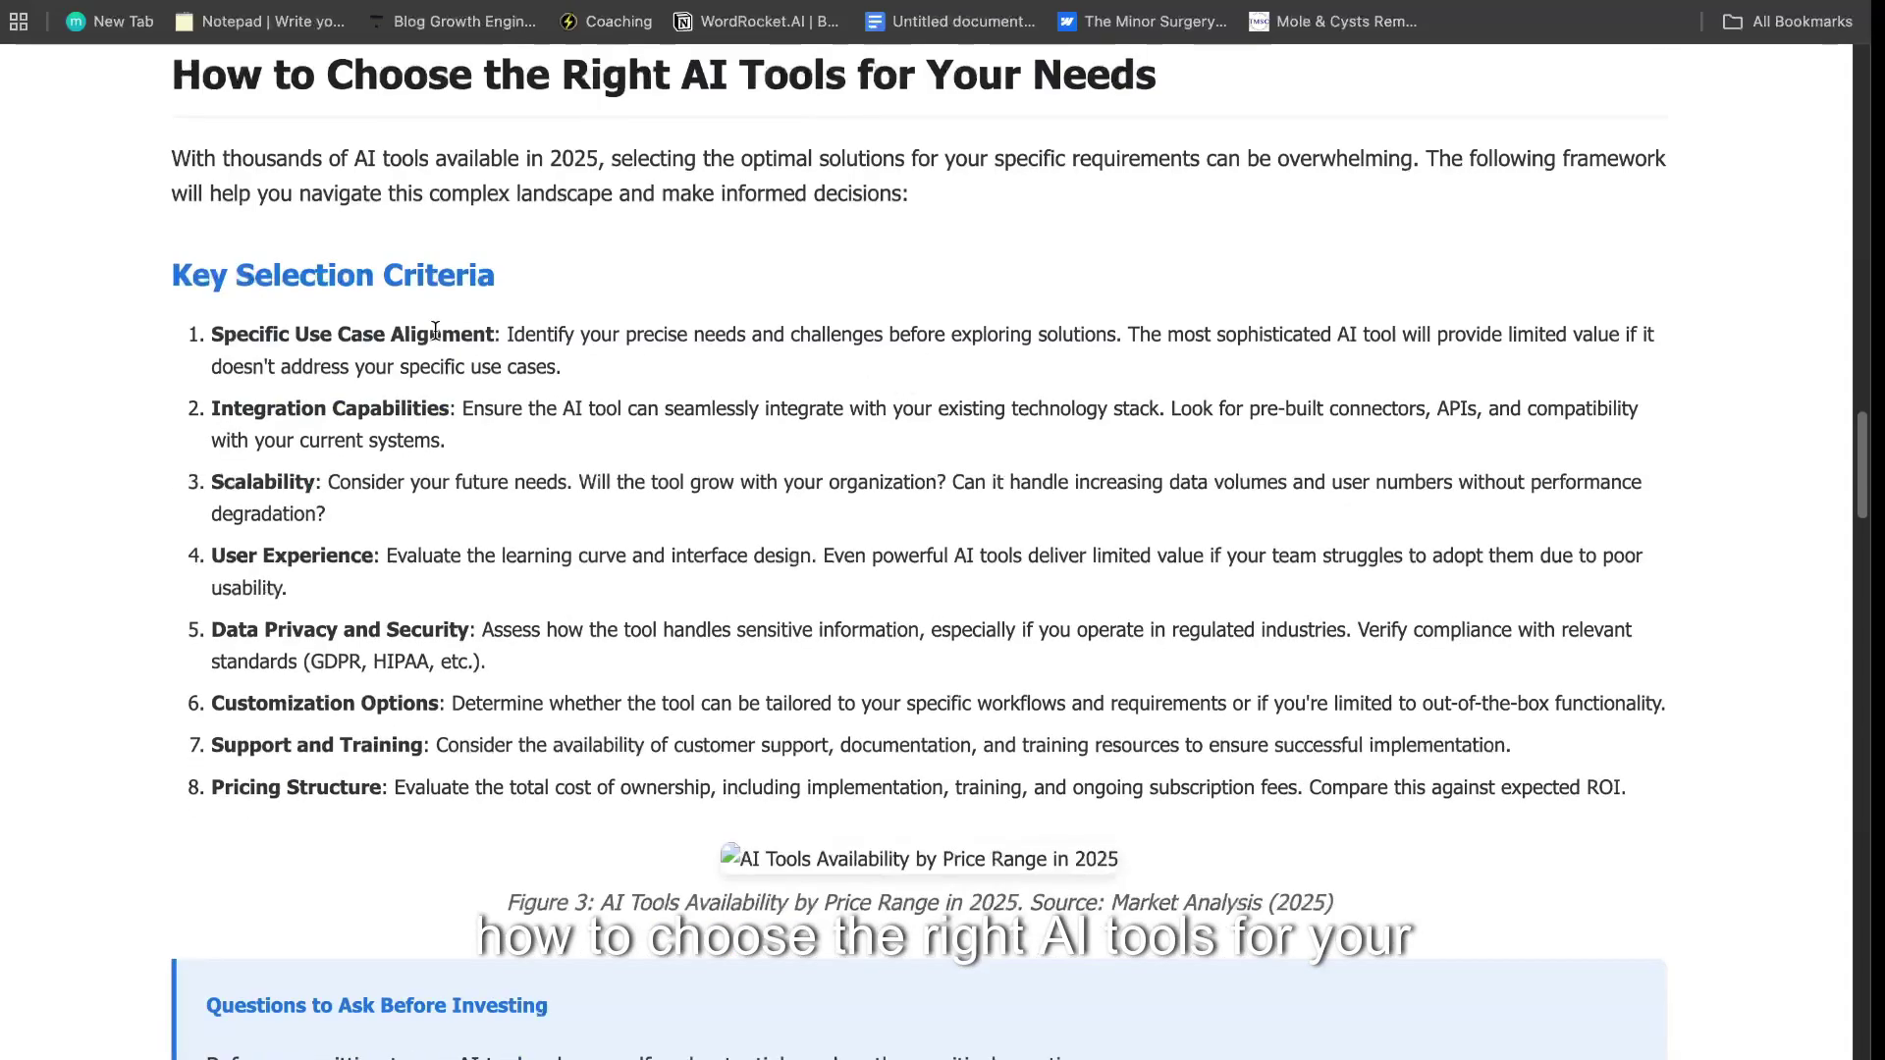
scroll(726, 358, down, 6)
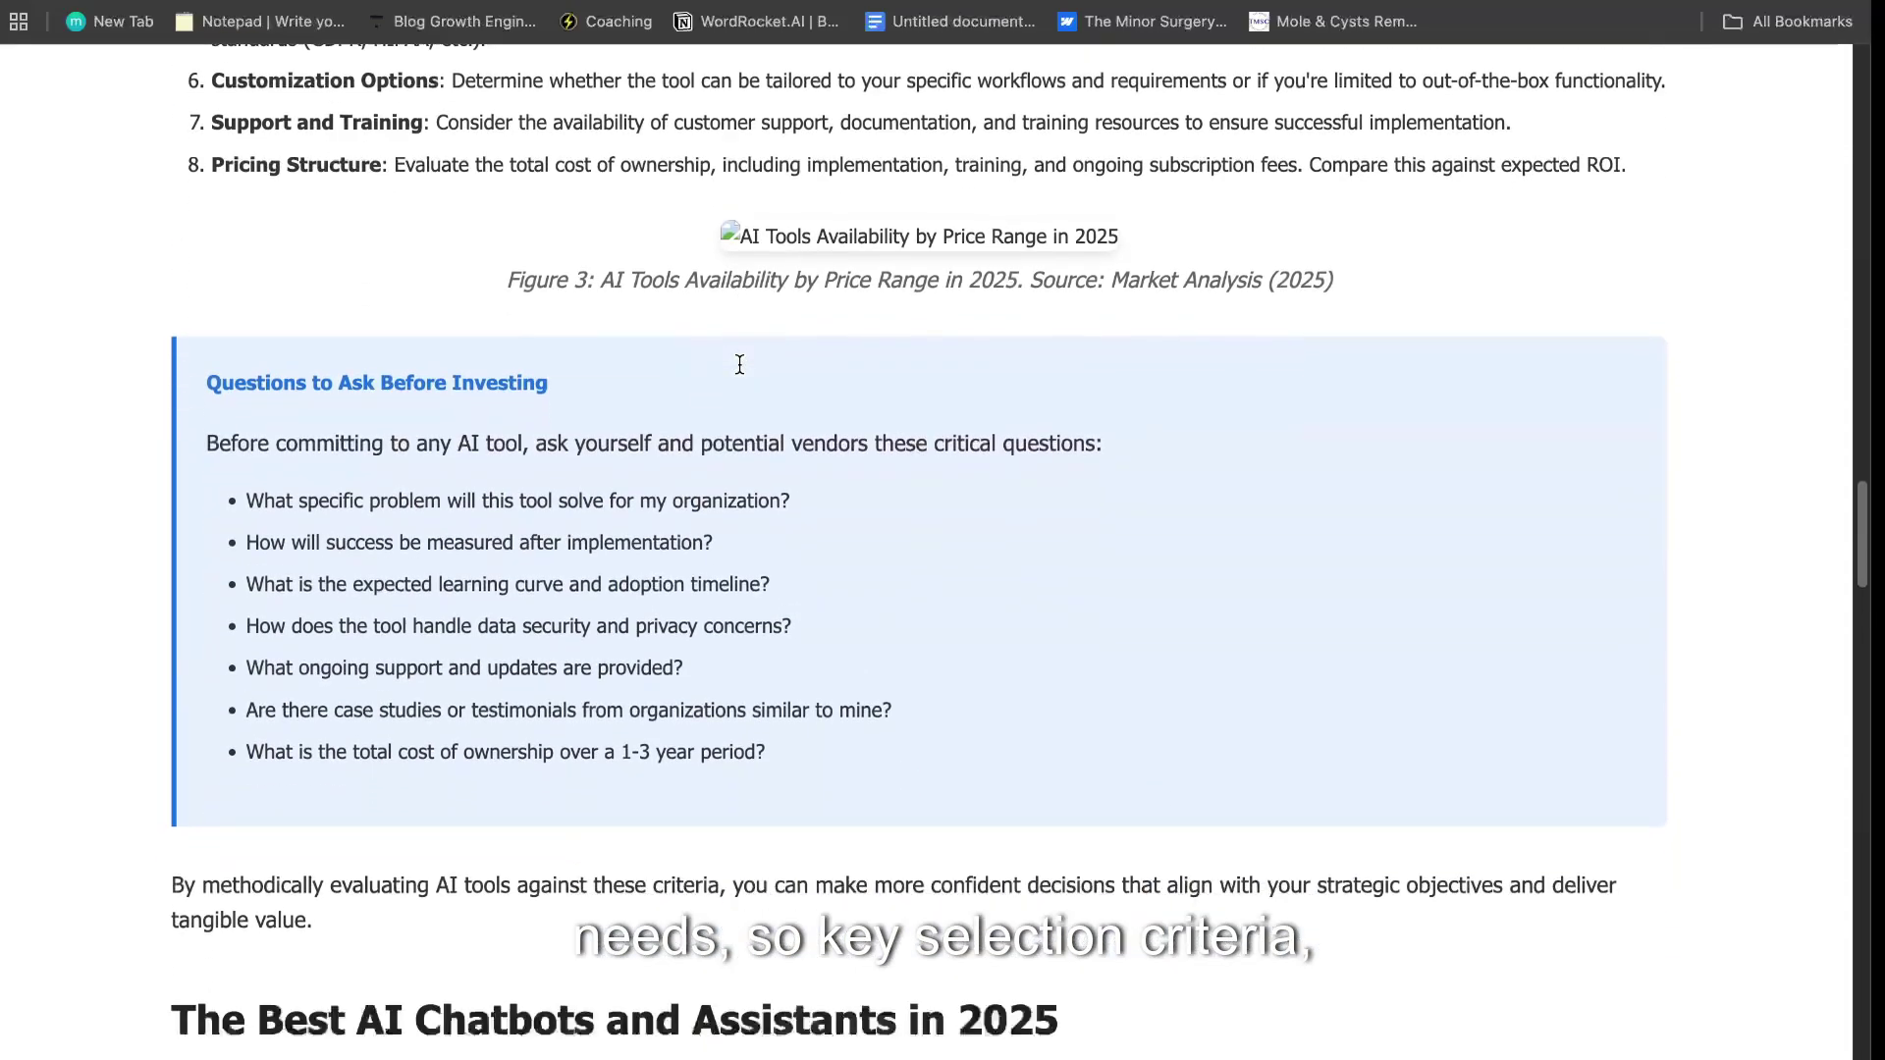
scroll(573, 373, down, 2)
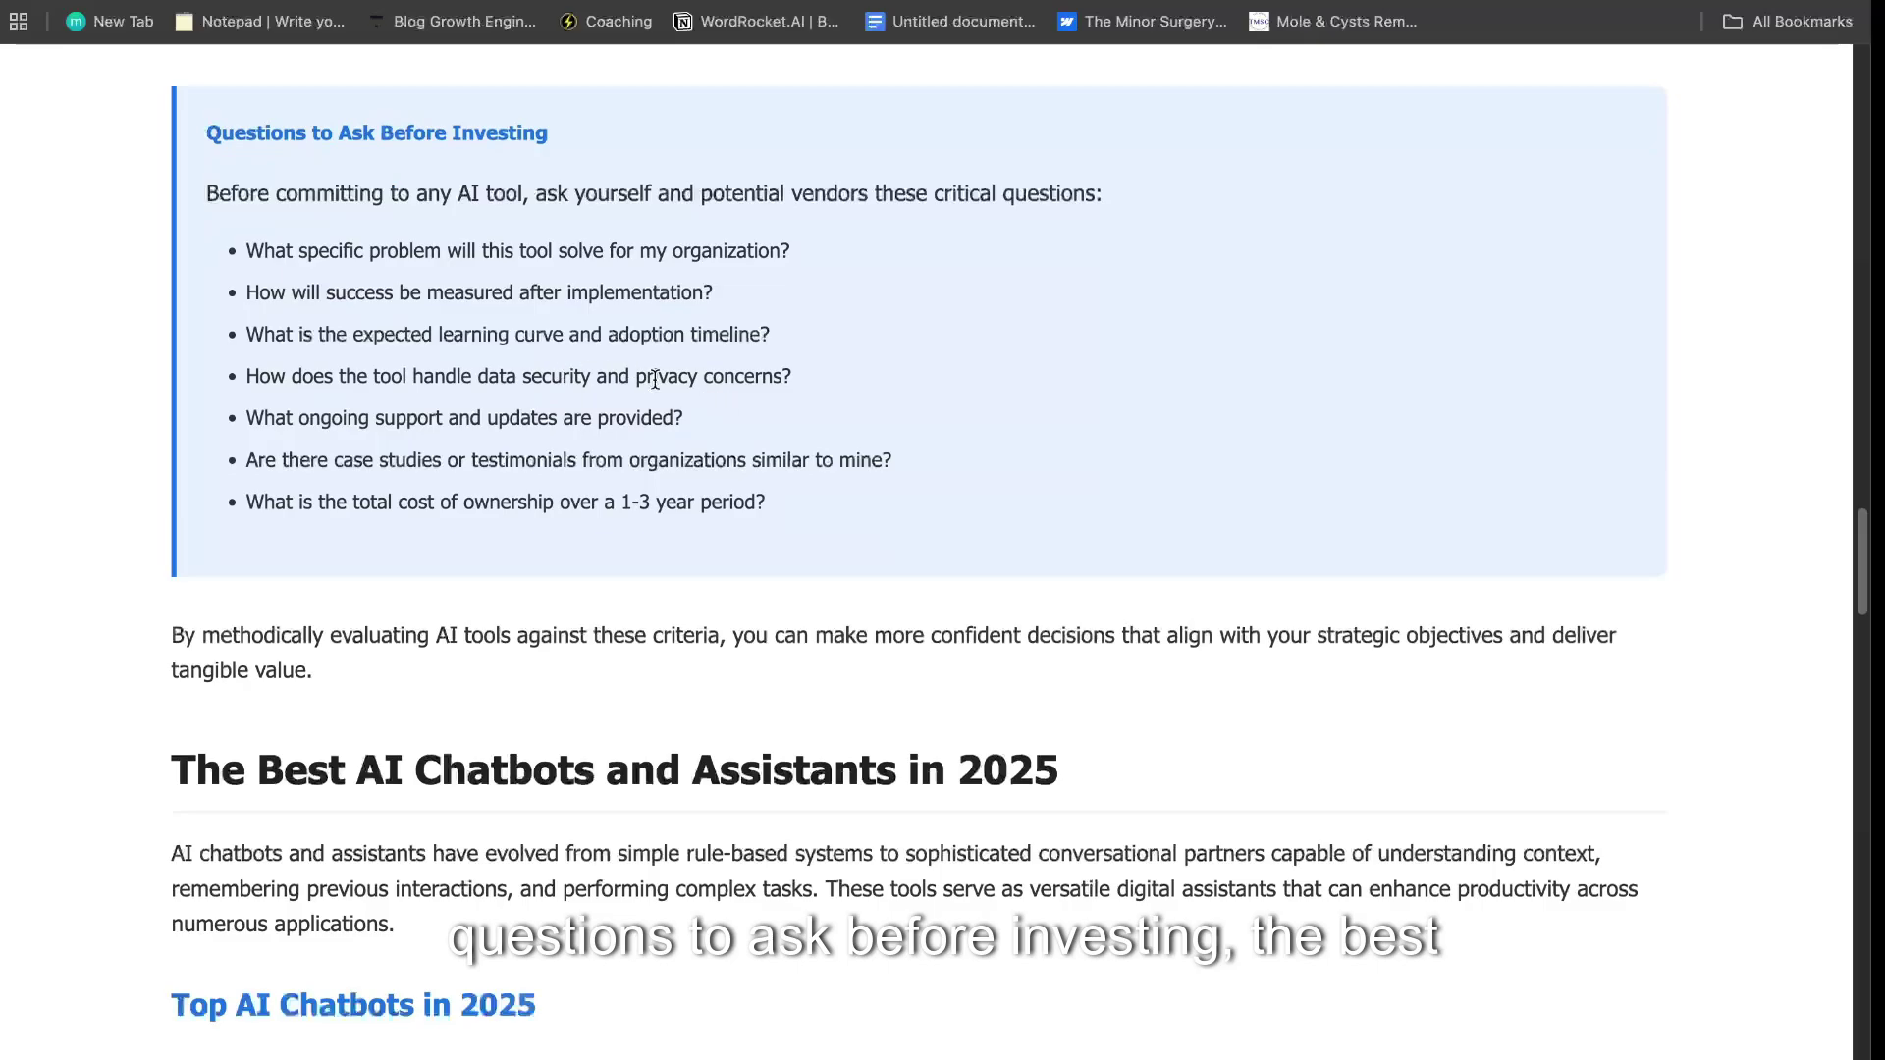
scroll(655, 379, down, 4)
drag(174, 353, 817, 439)
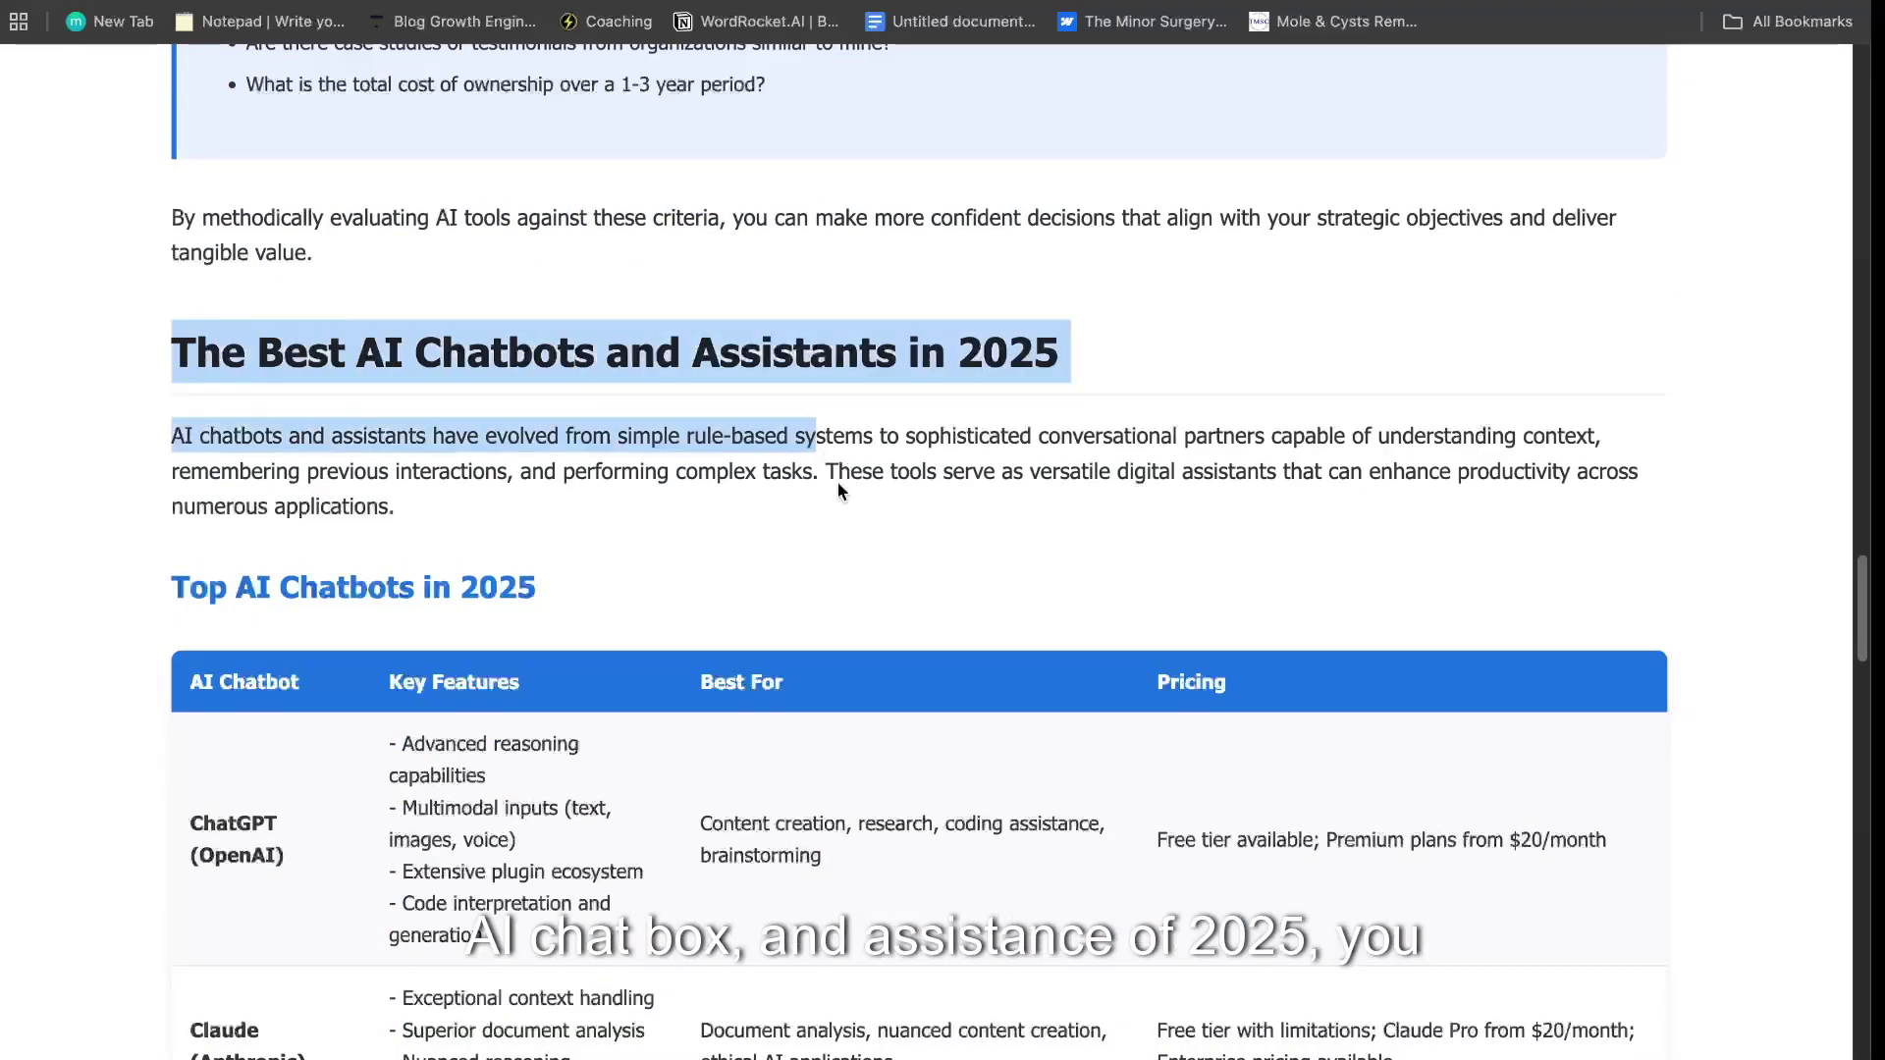
- Read on down to the References, then return to the top of the article
scroll(947, 492, down, 9)
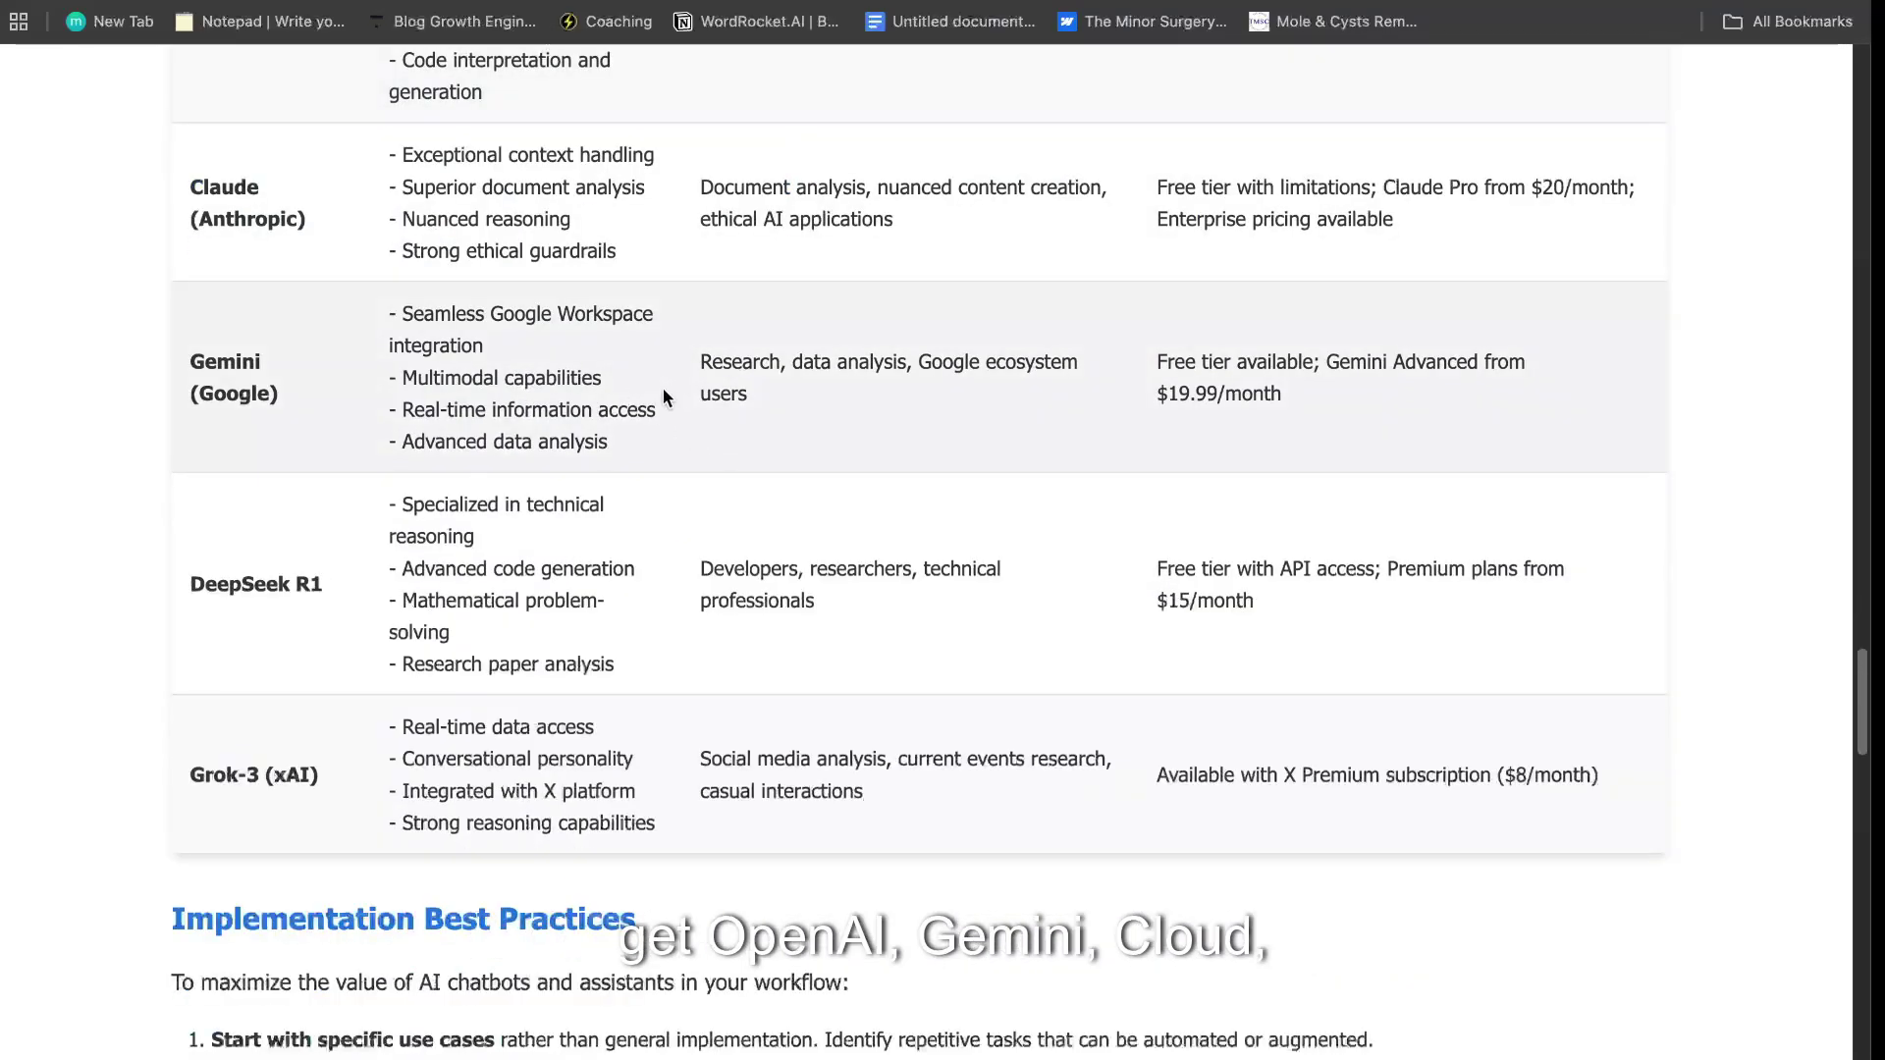
scroll(780, 498, down, 8)
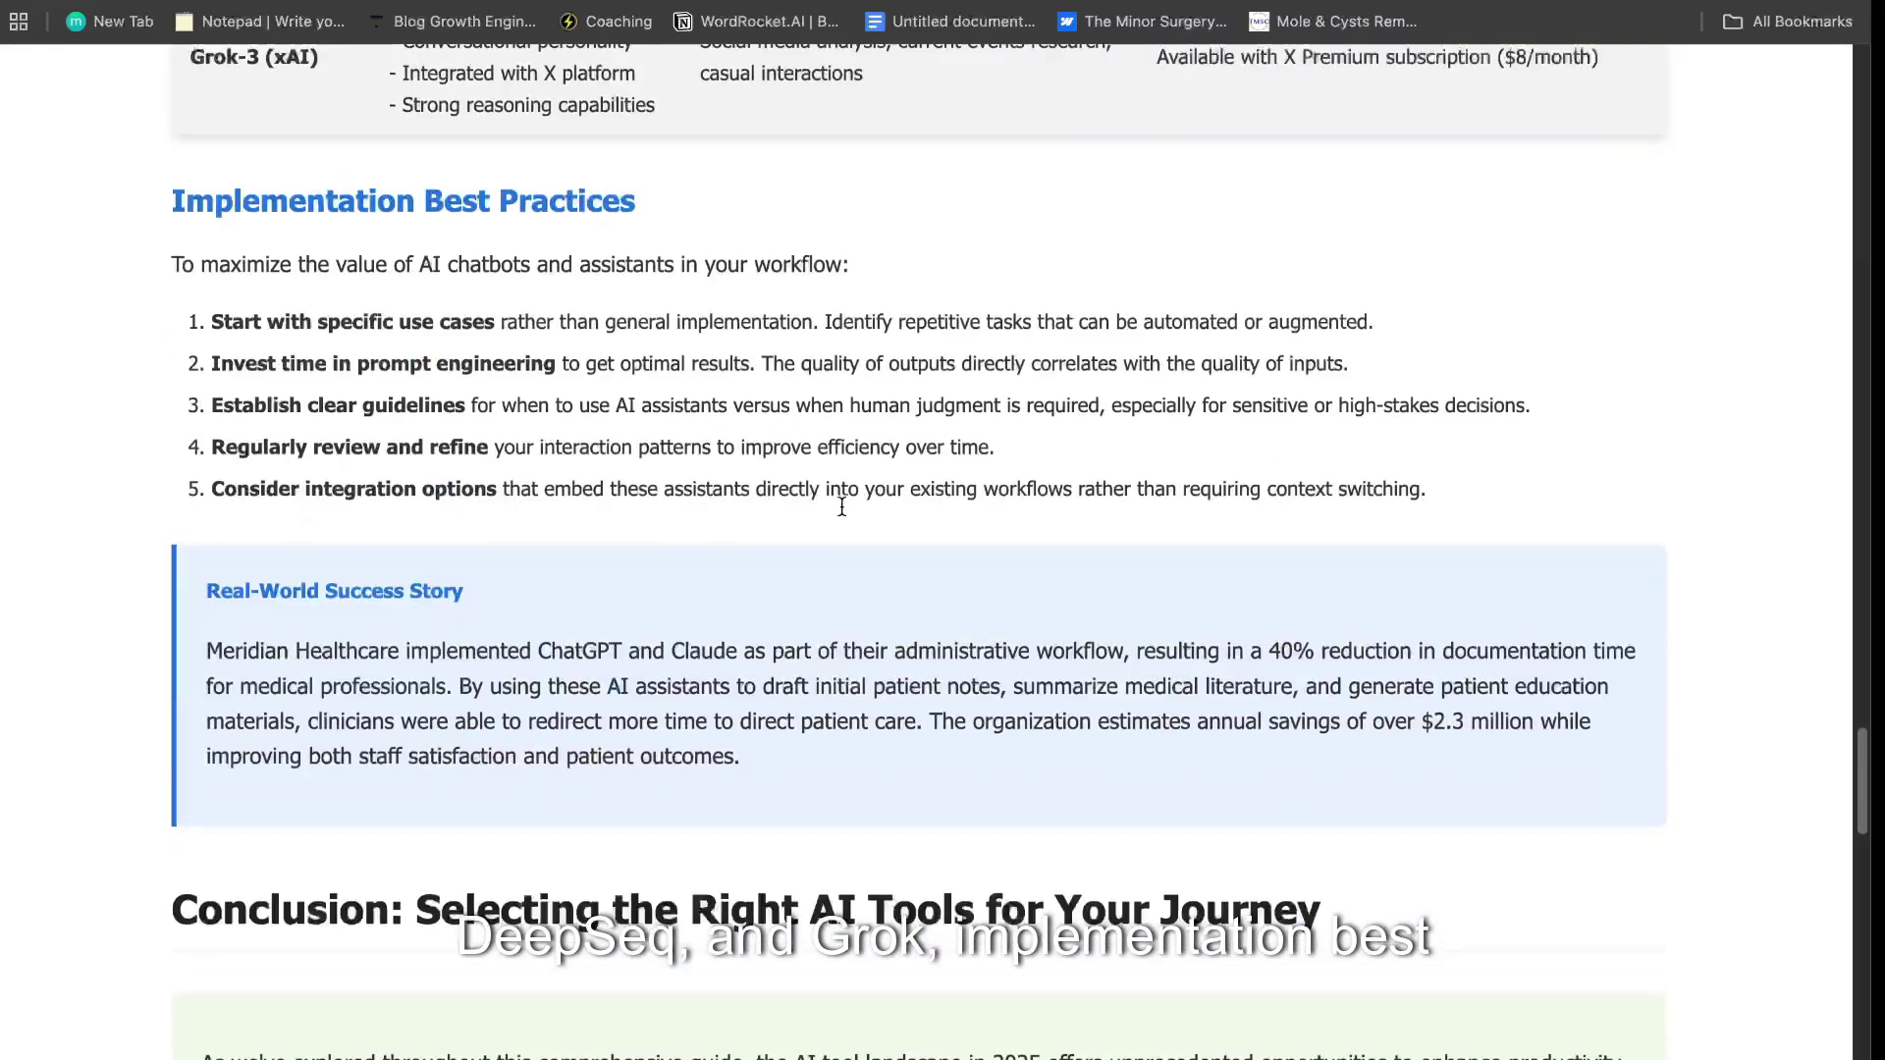
scroll(813, 437, down, 7)
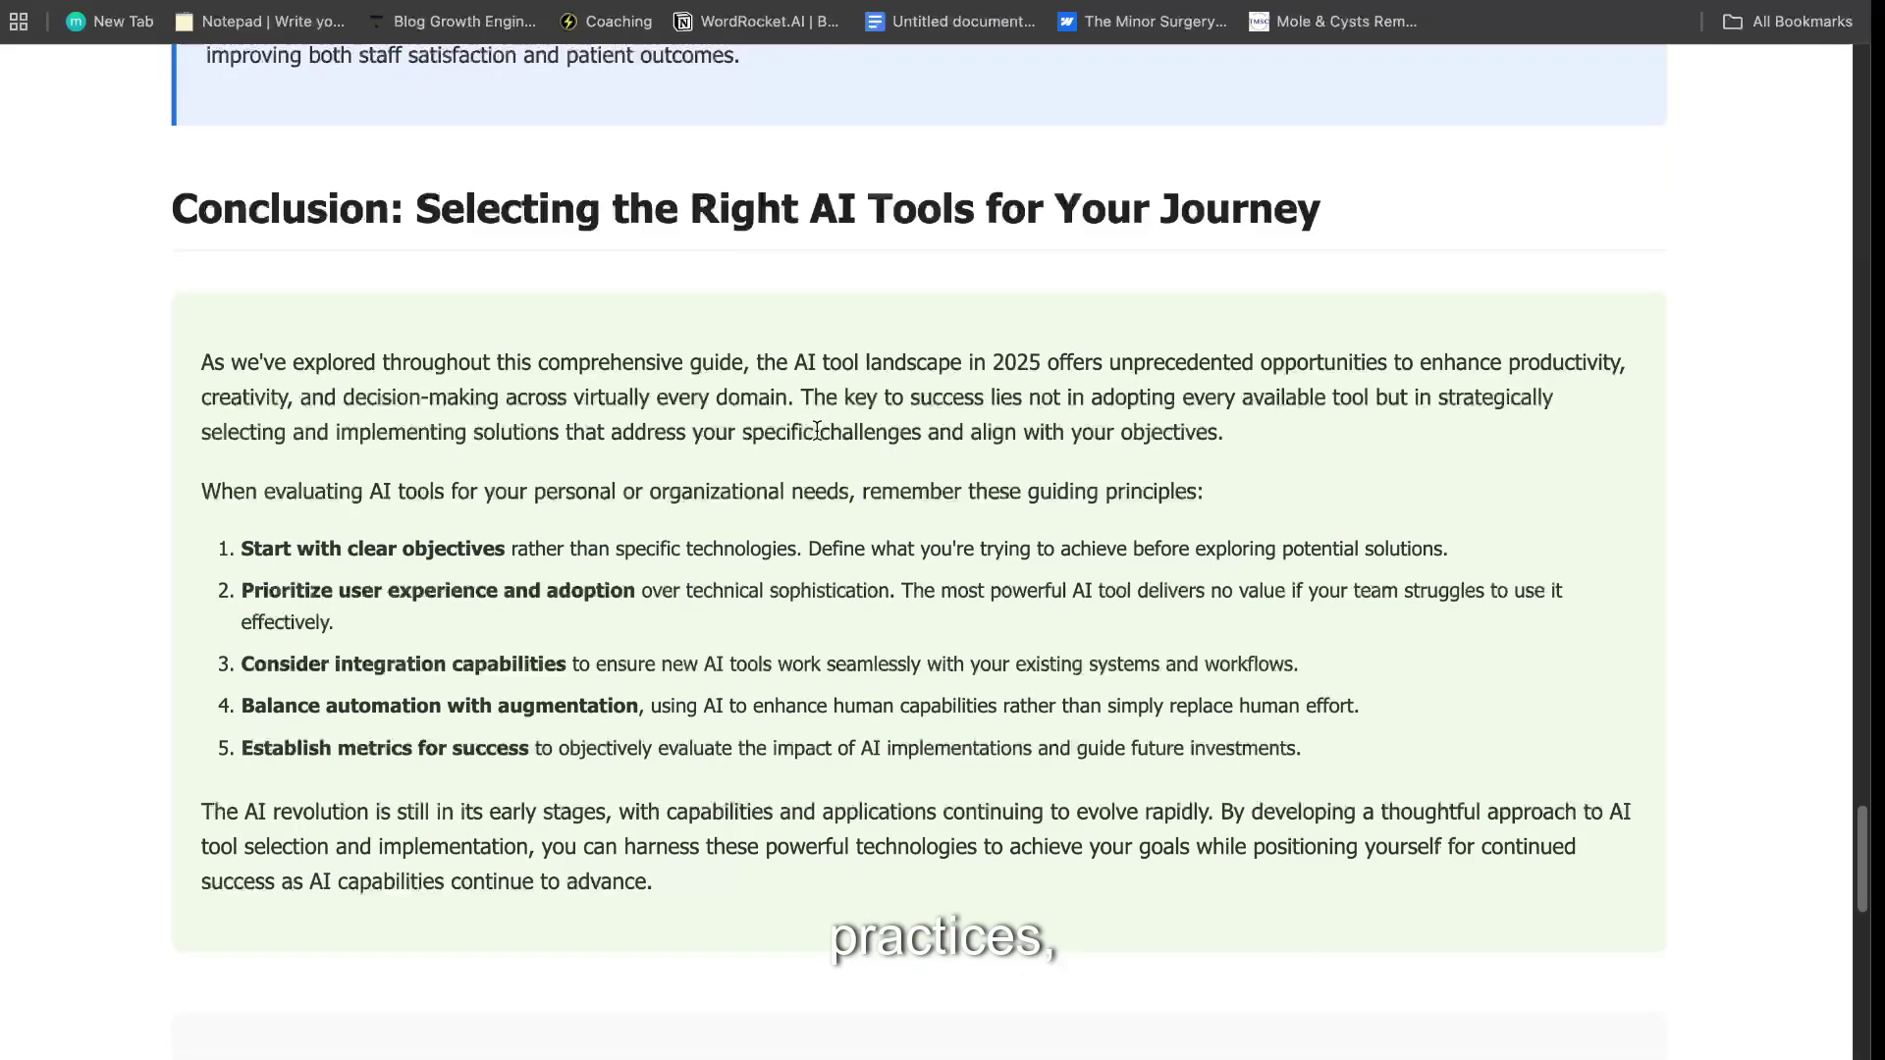
scroll(721, 388, down, 10)
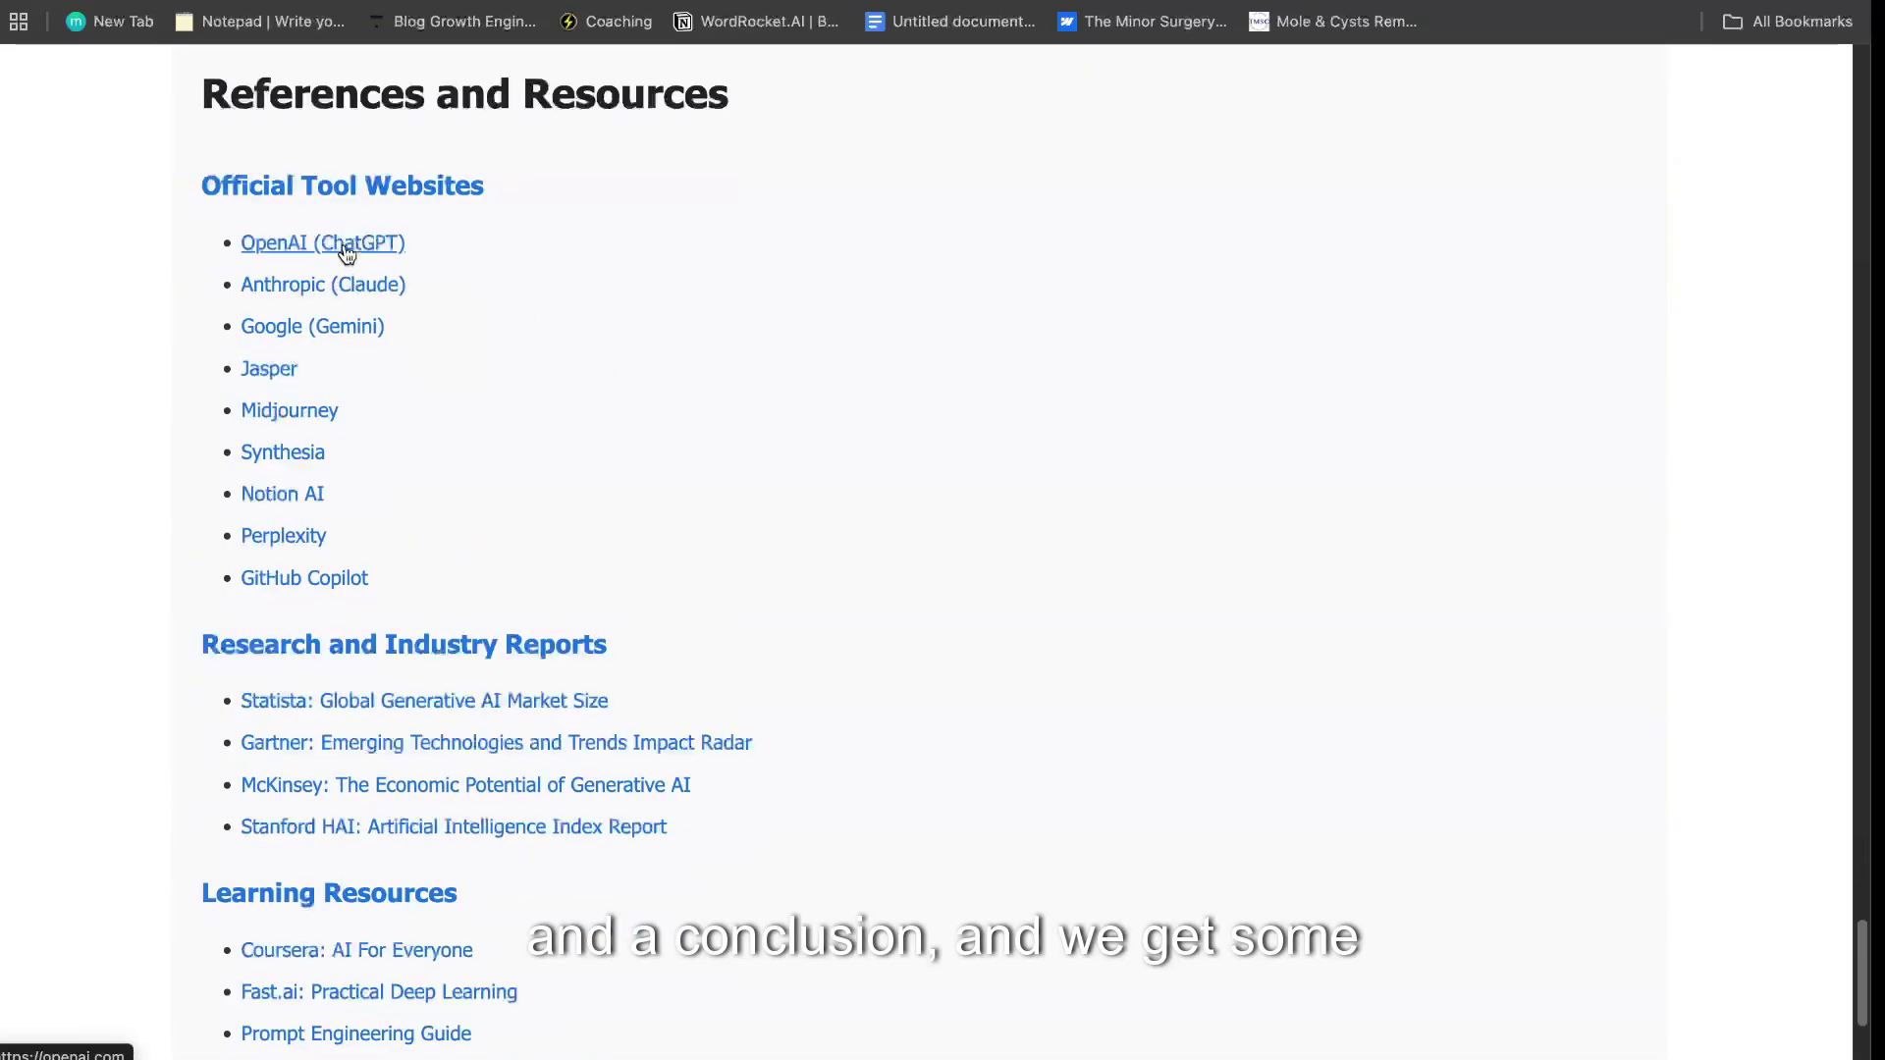
scroll(774, 393, down, 4)
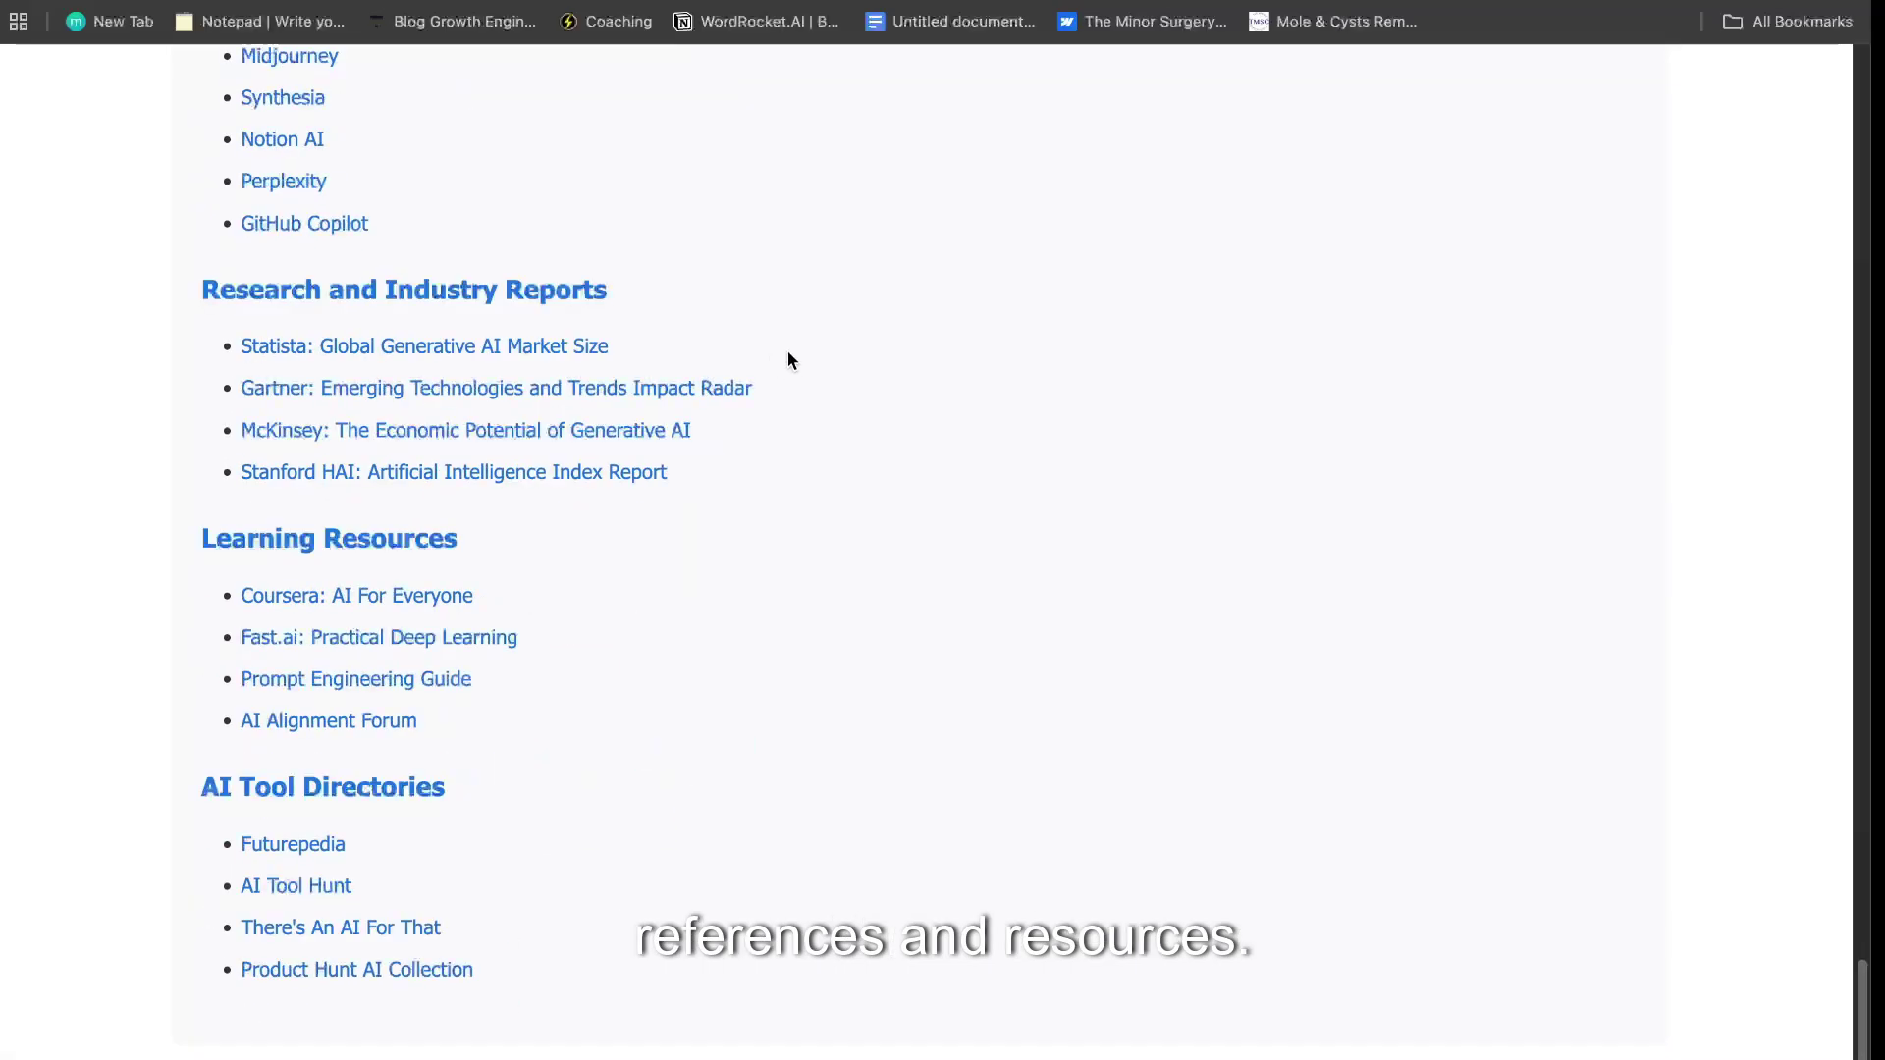
key(Home)
scroll(840, 485, down, 3)
scroll(841, 491, down, 8)
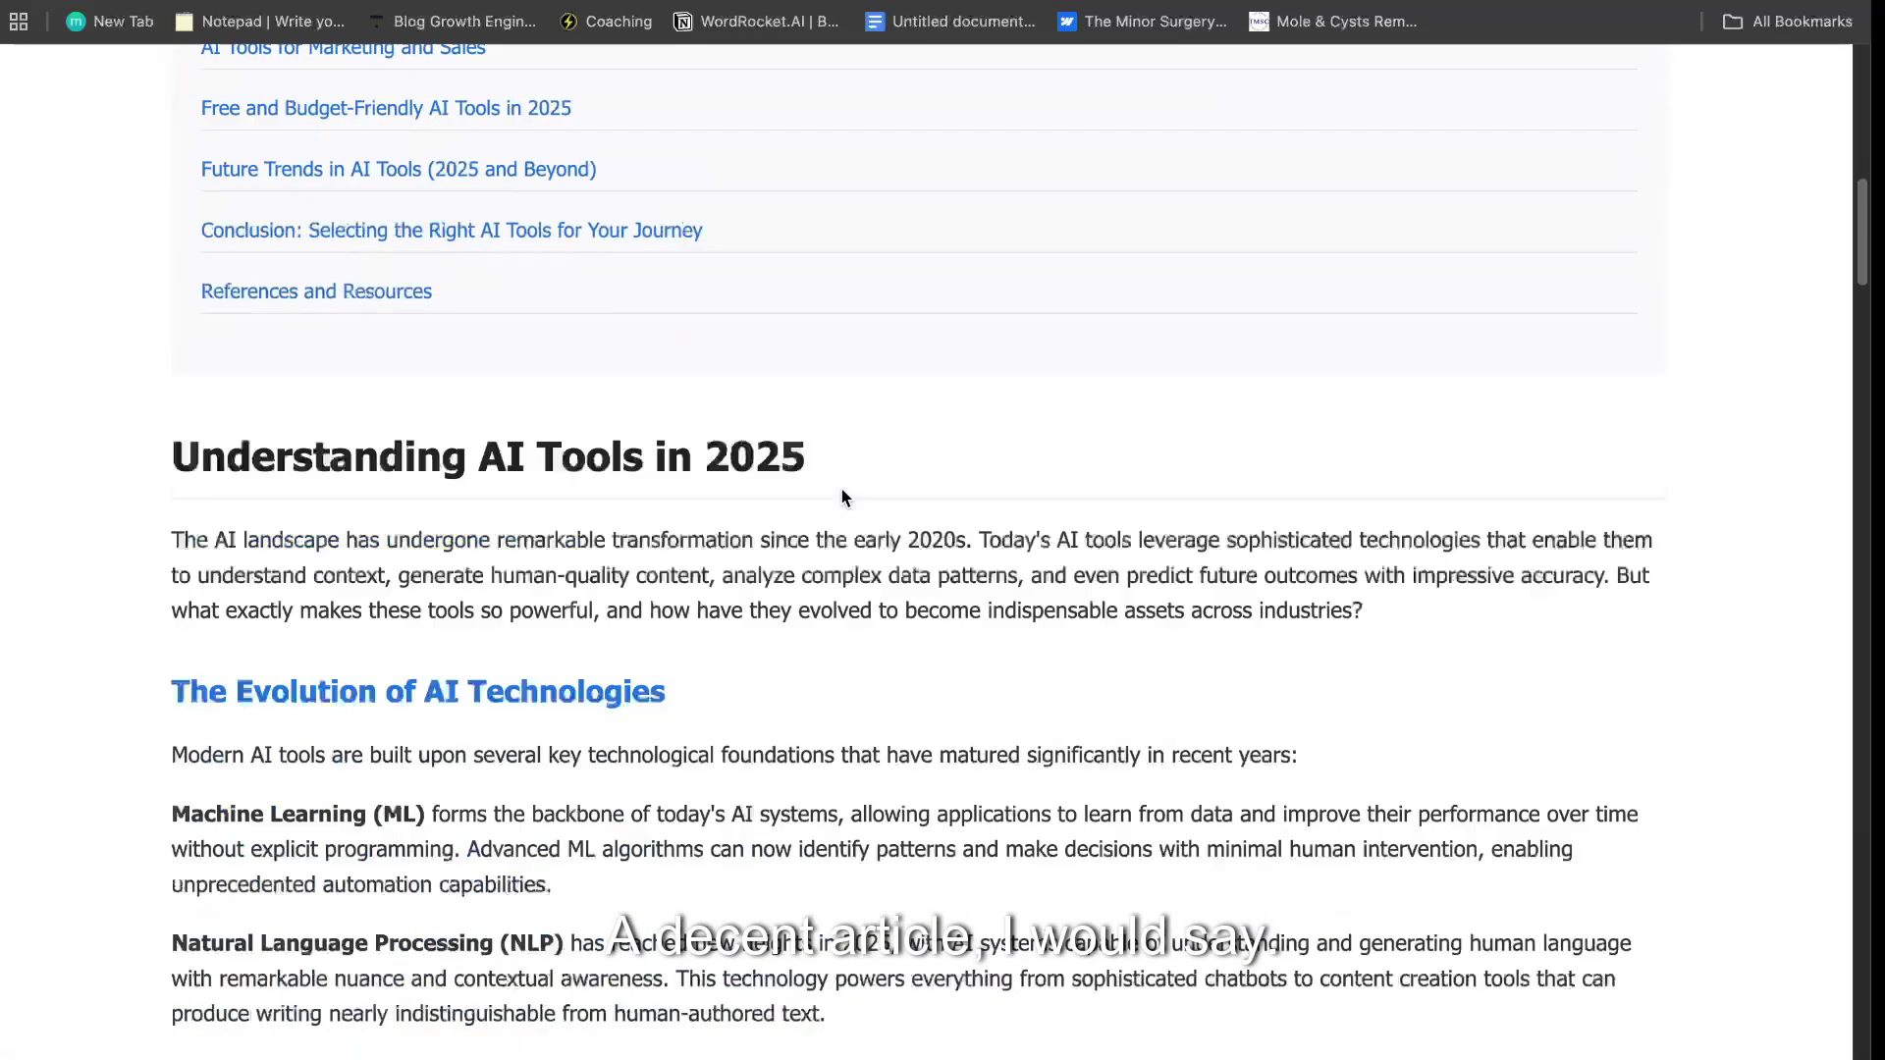
- Close the HTML tab, enlarge the market-size chart in Manus and copy its image
key(ctrl+w)
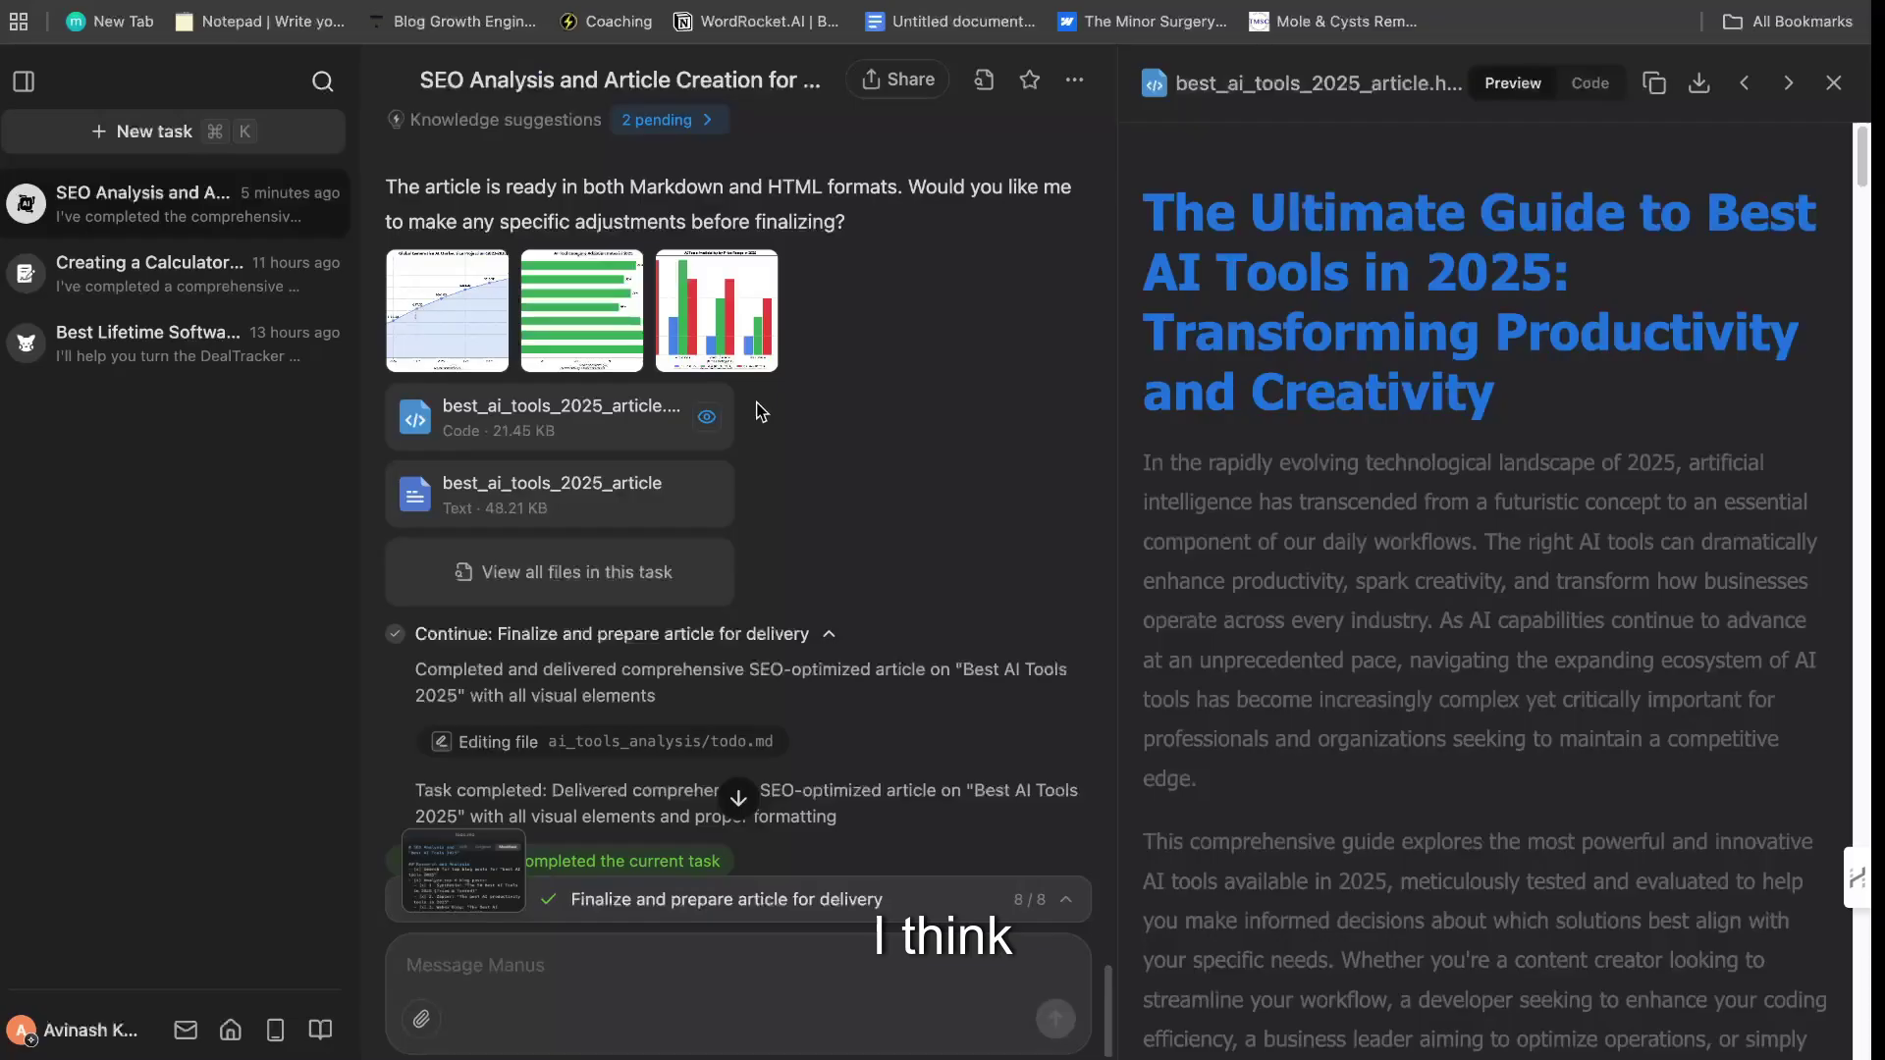
click(448, 324)
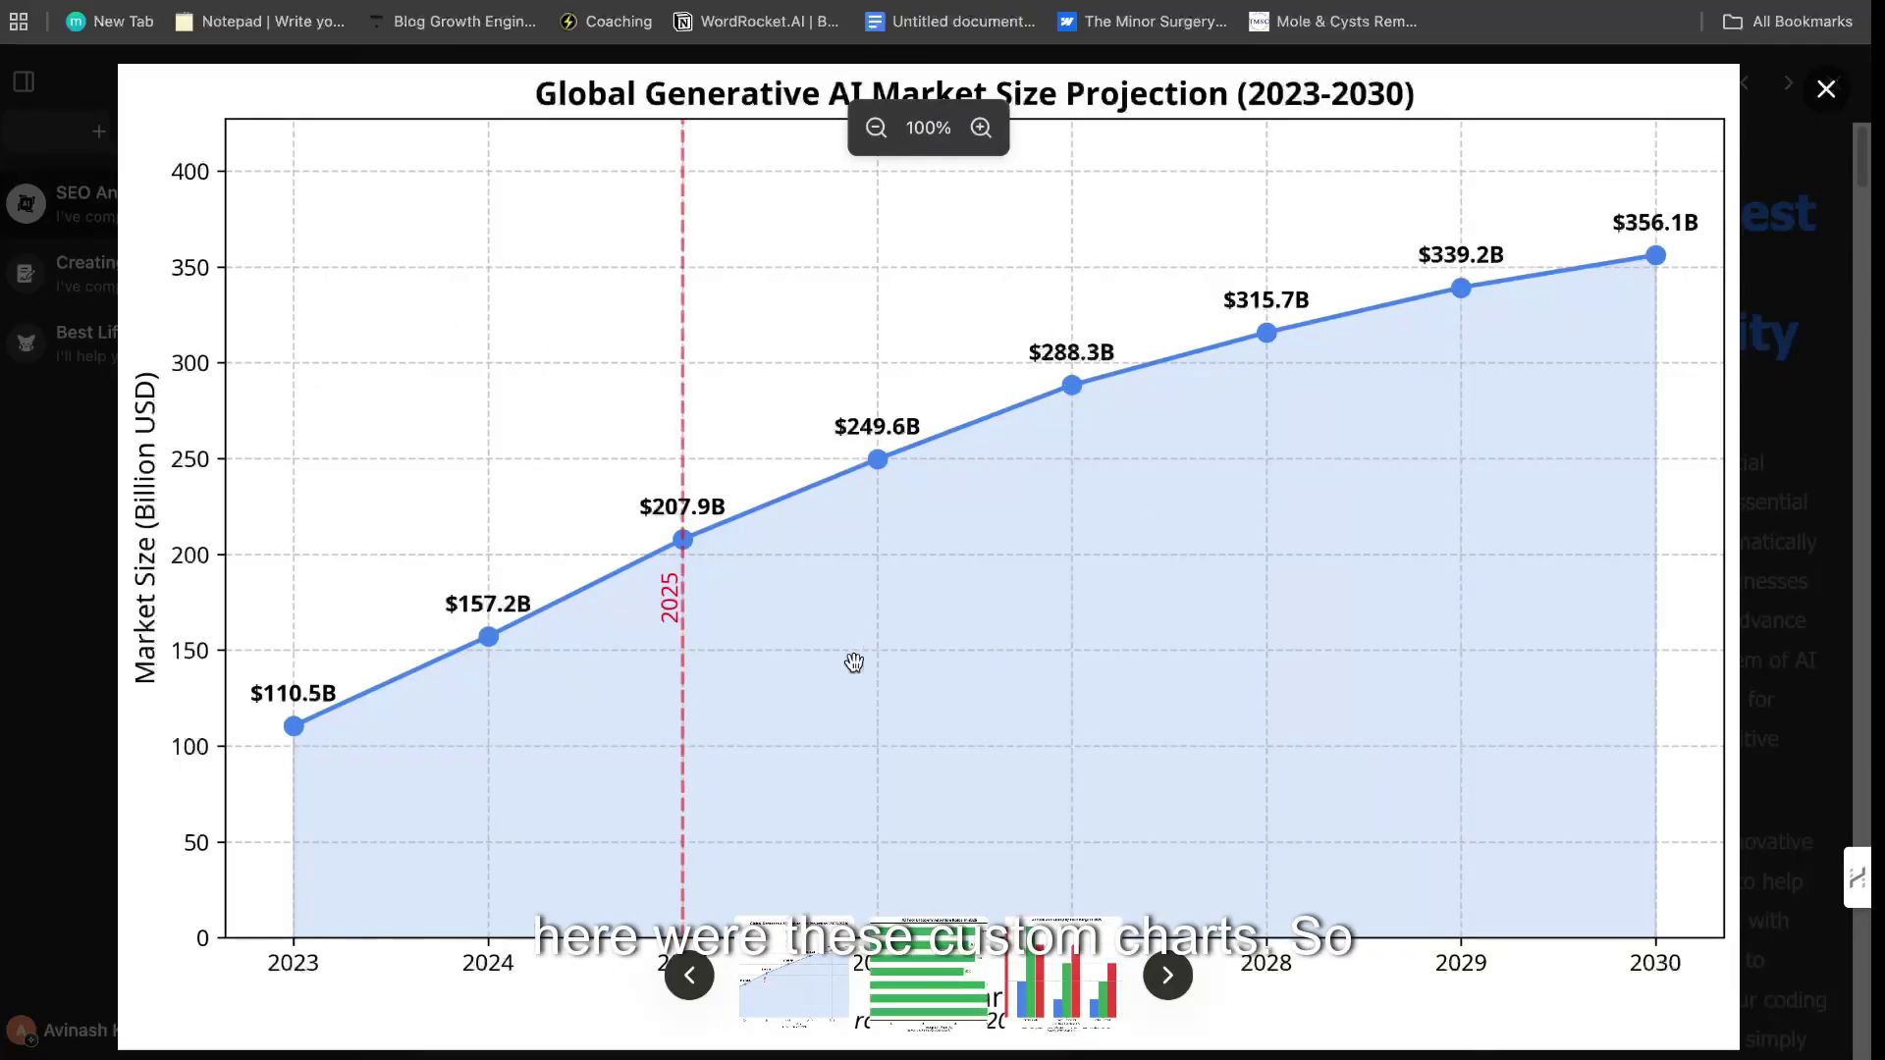
right_click(638, 531)
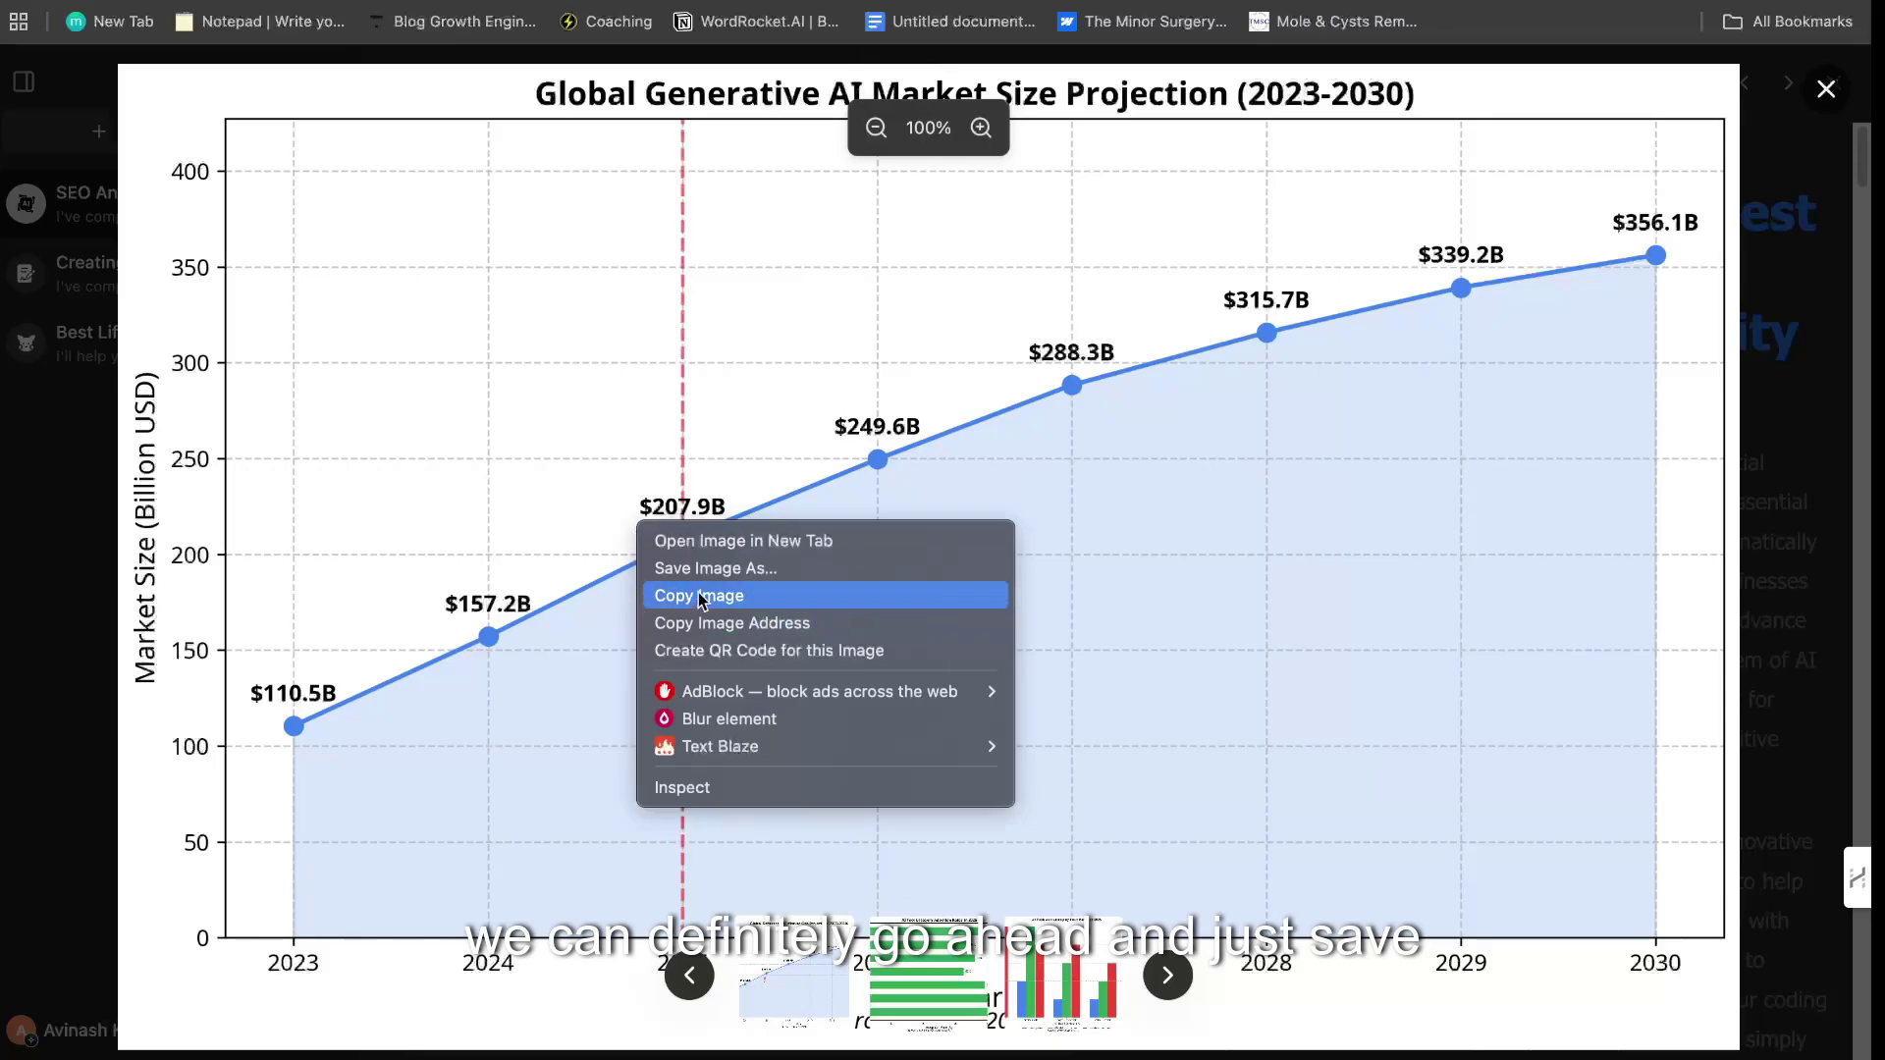
click(1606, 526)
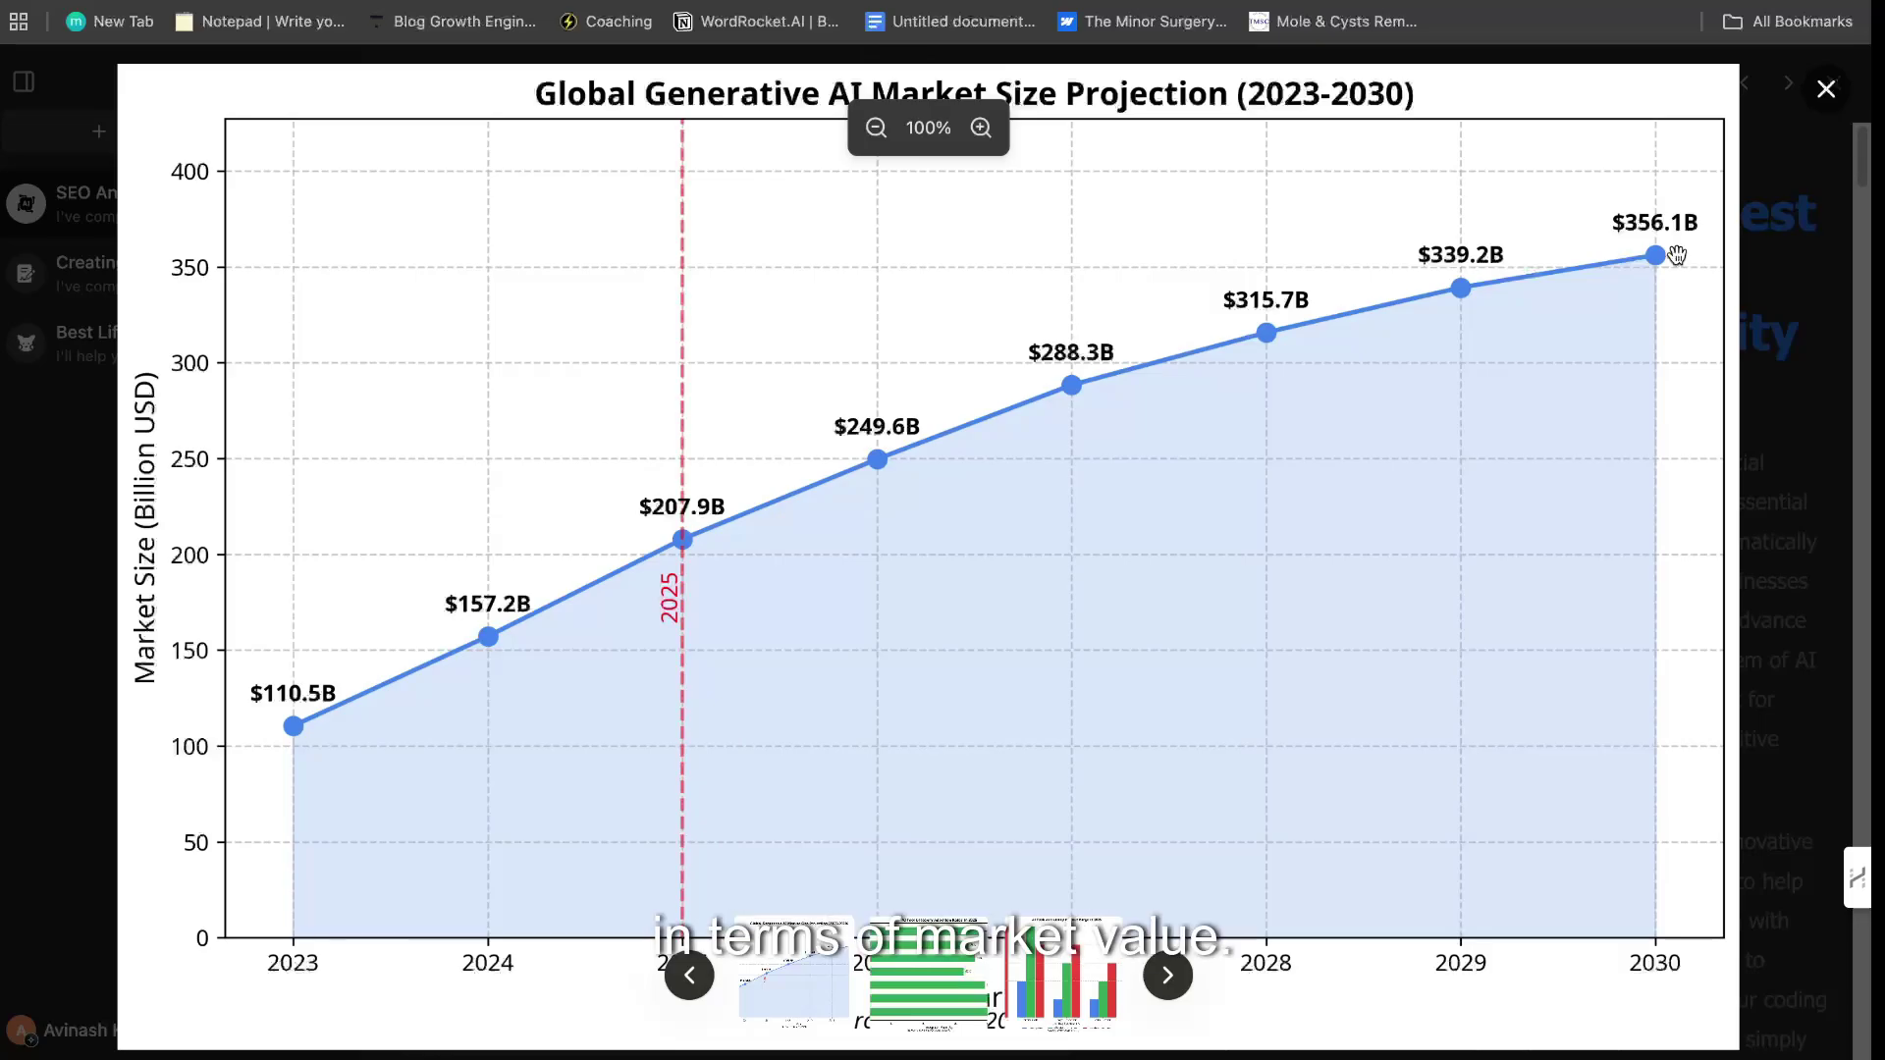
- Step through to the AI Tool Category Adoption Rates and price-range availability charts
click(927, 977)
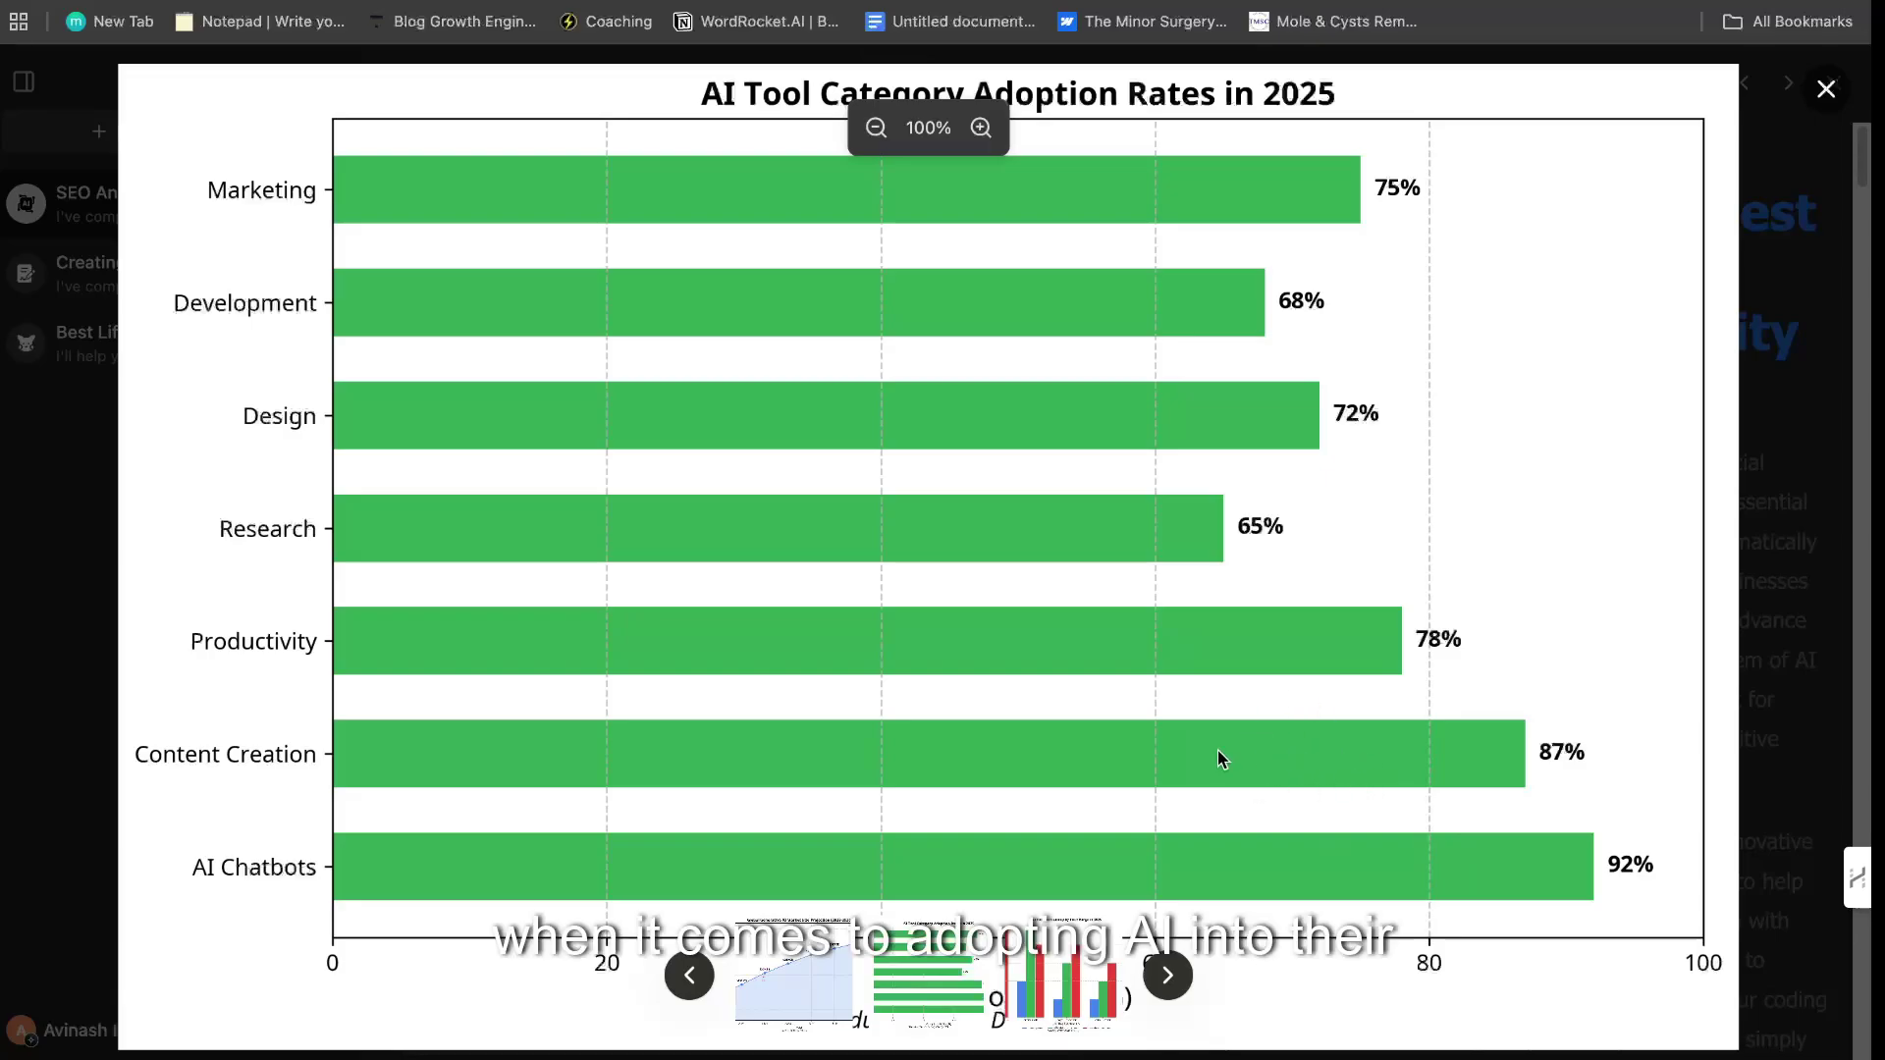
click(1070, 989)
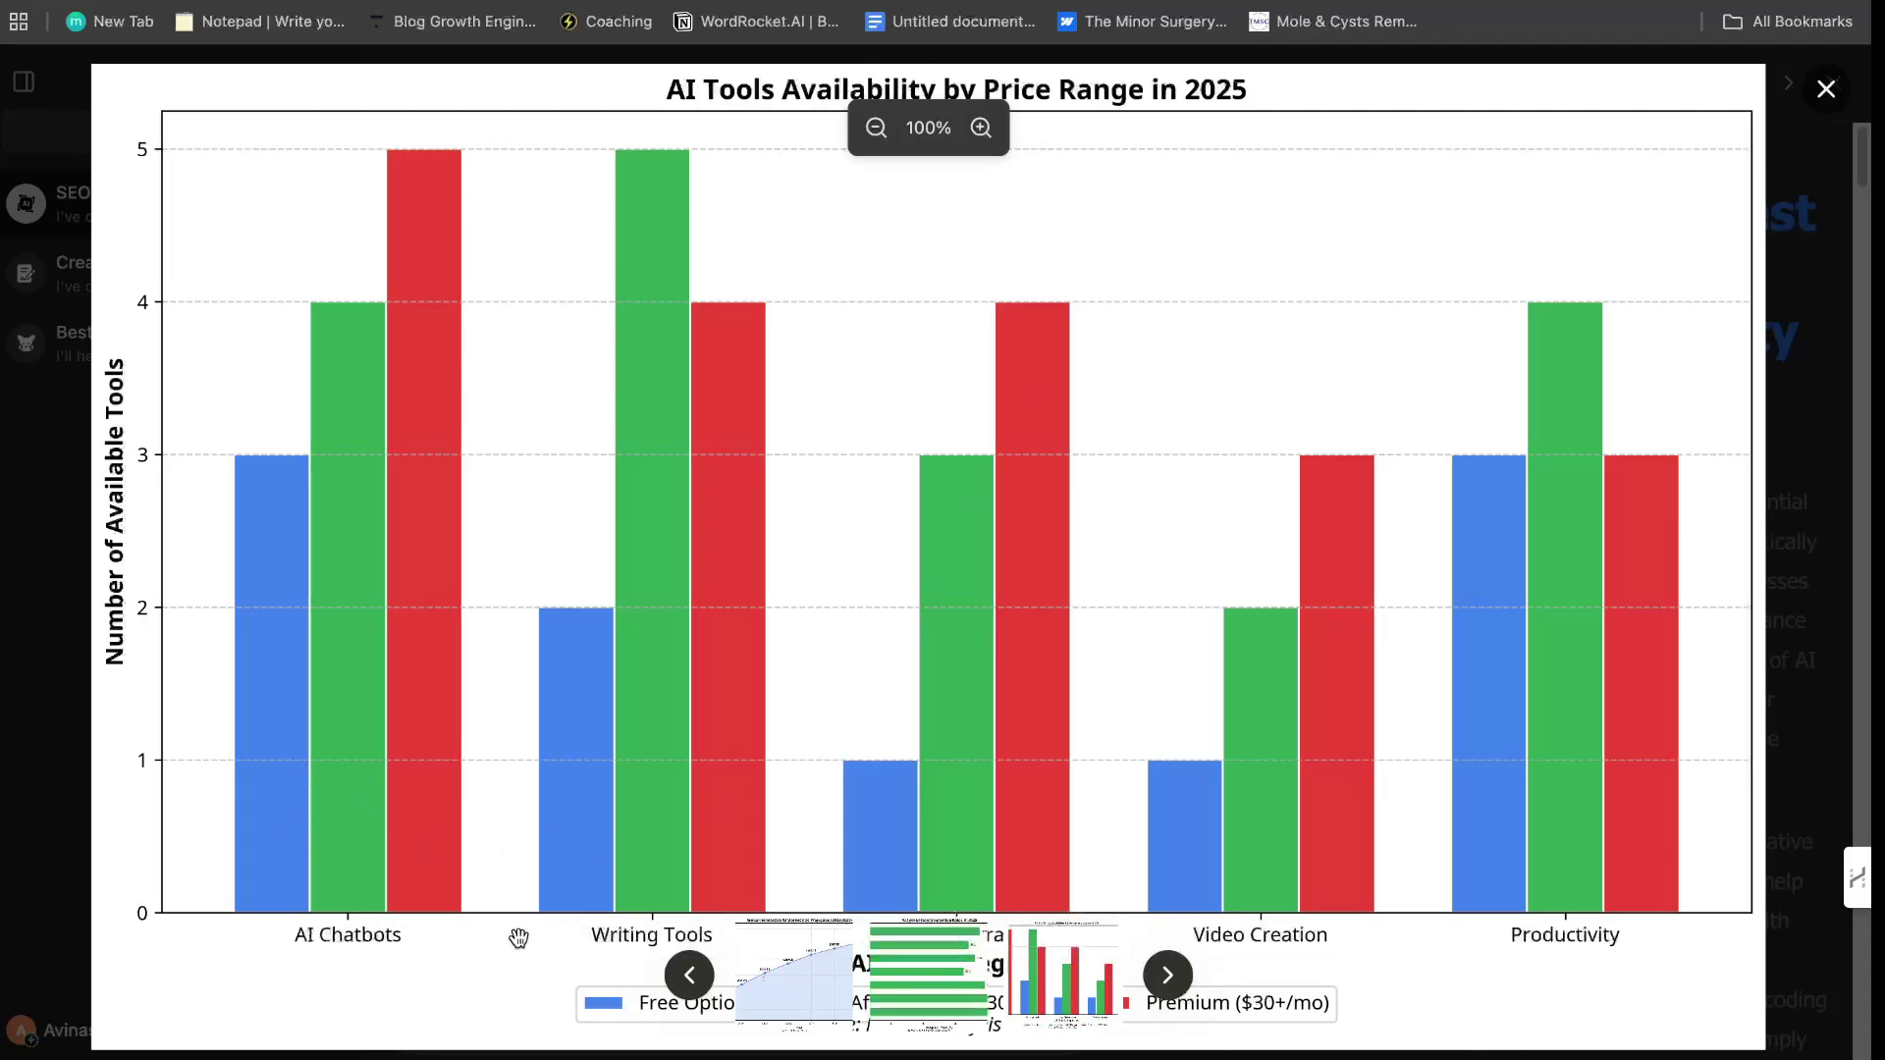
scroll(683, 833, down, 2)
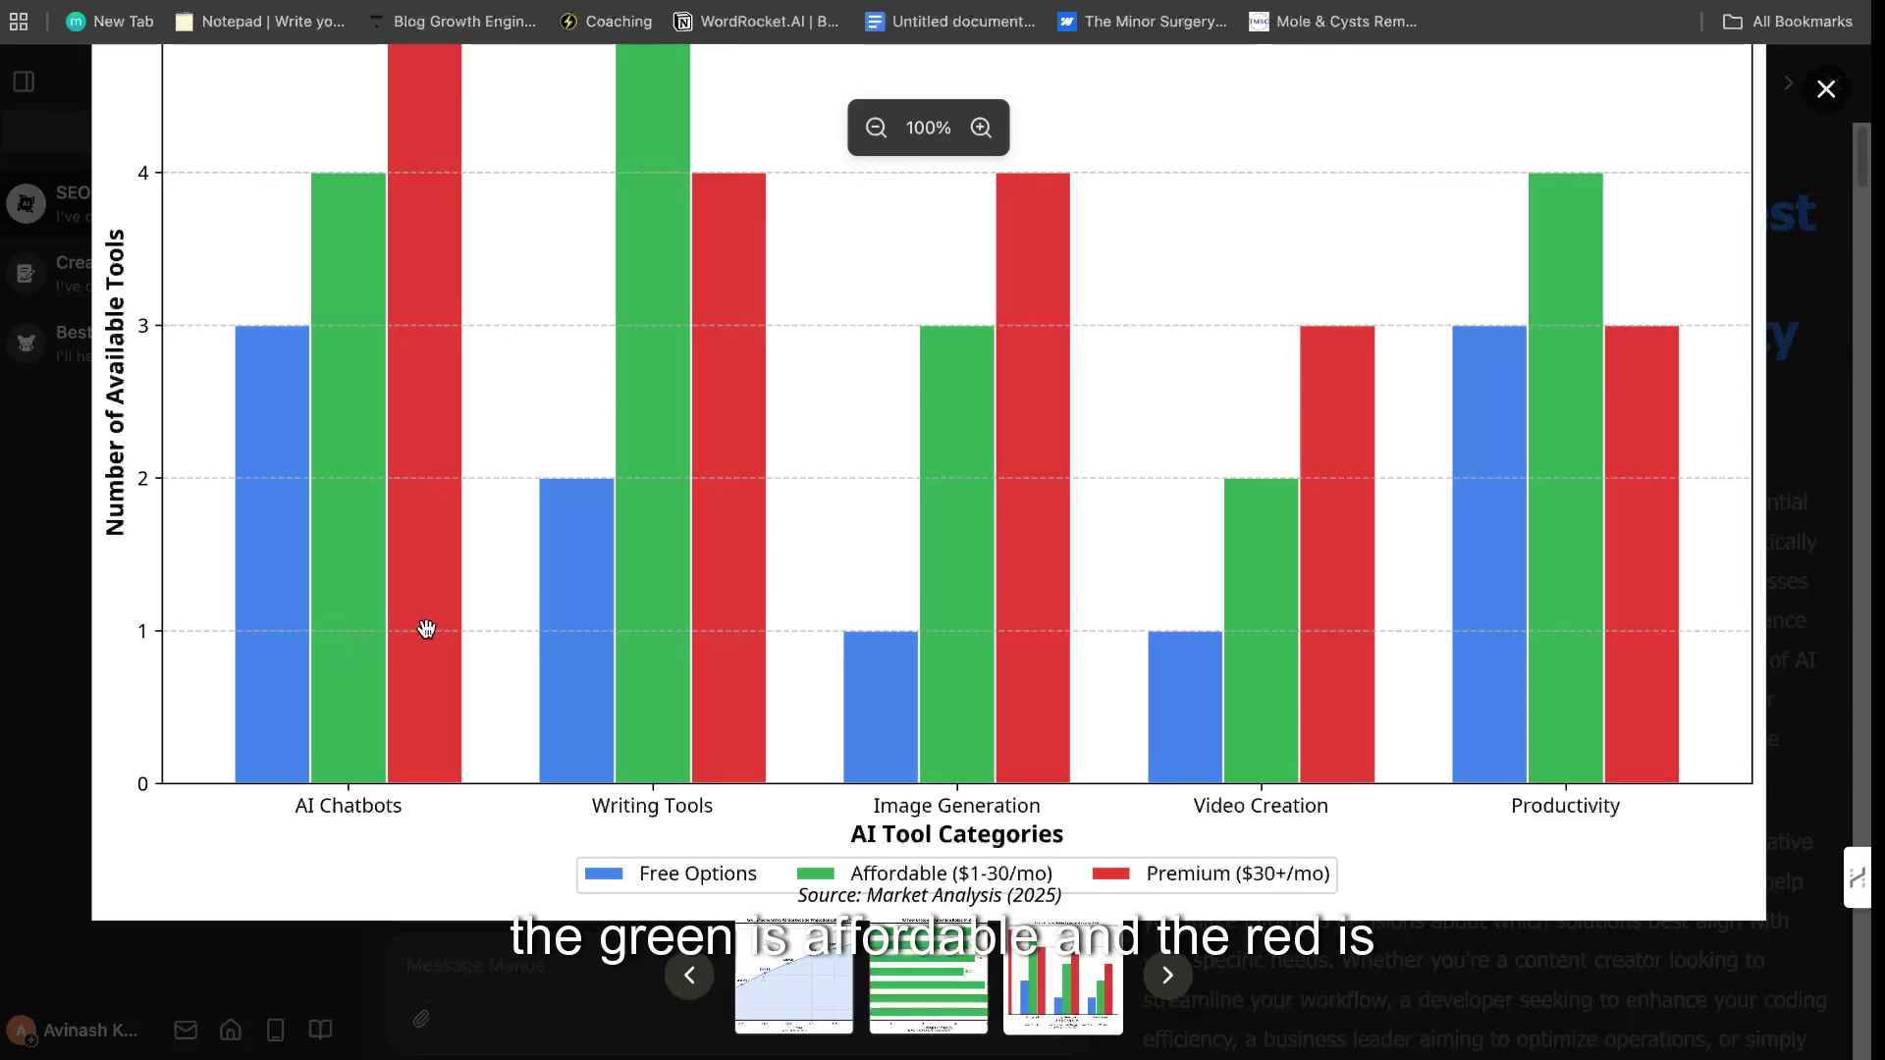
scroll(648, 517, up, 1)
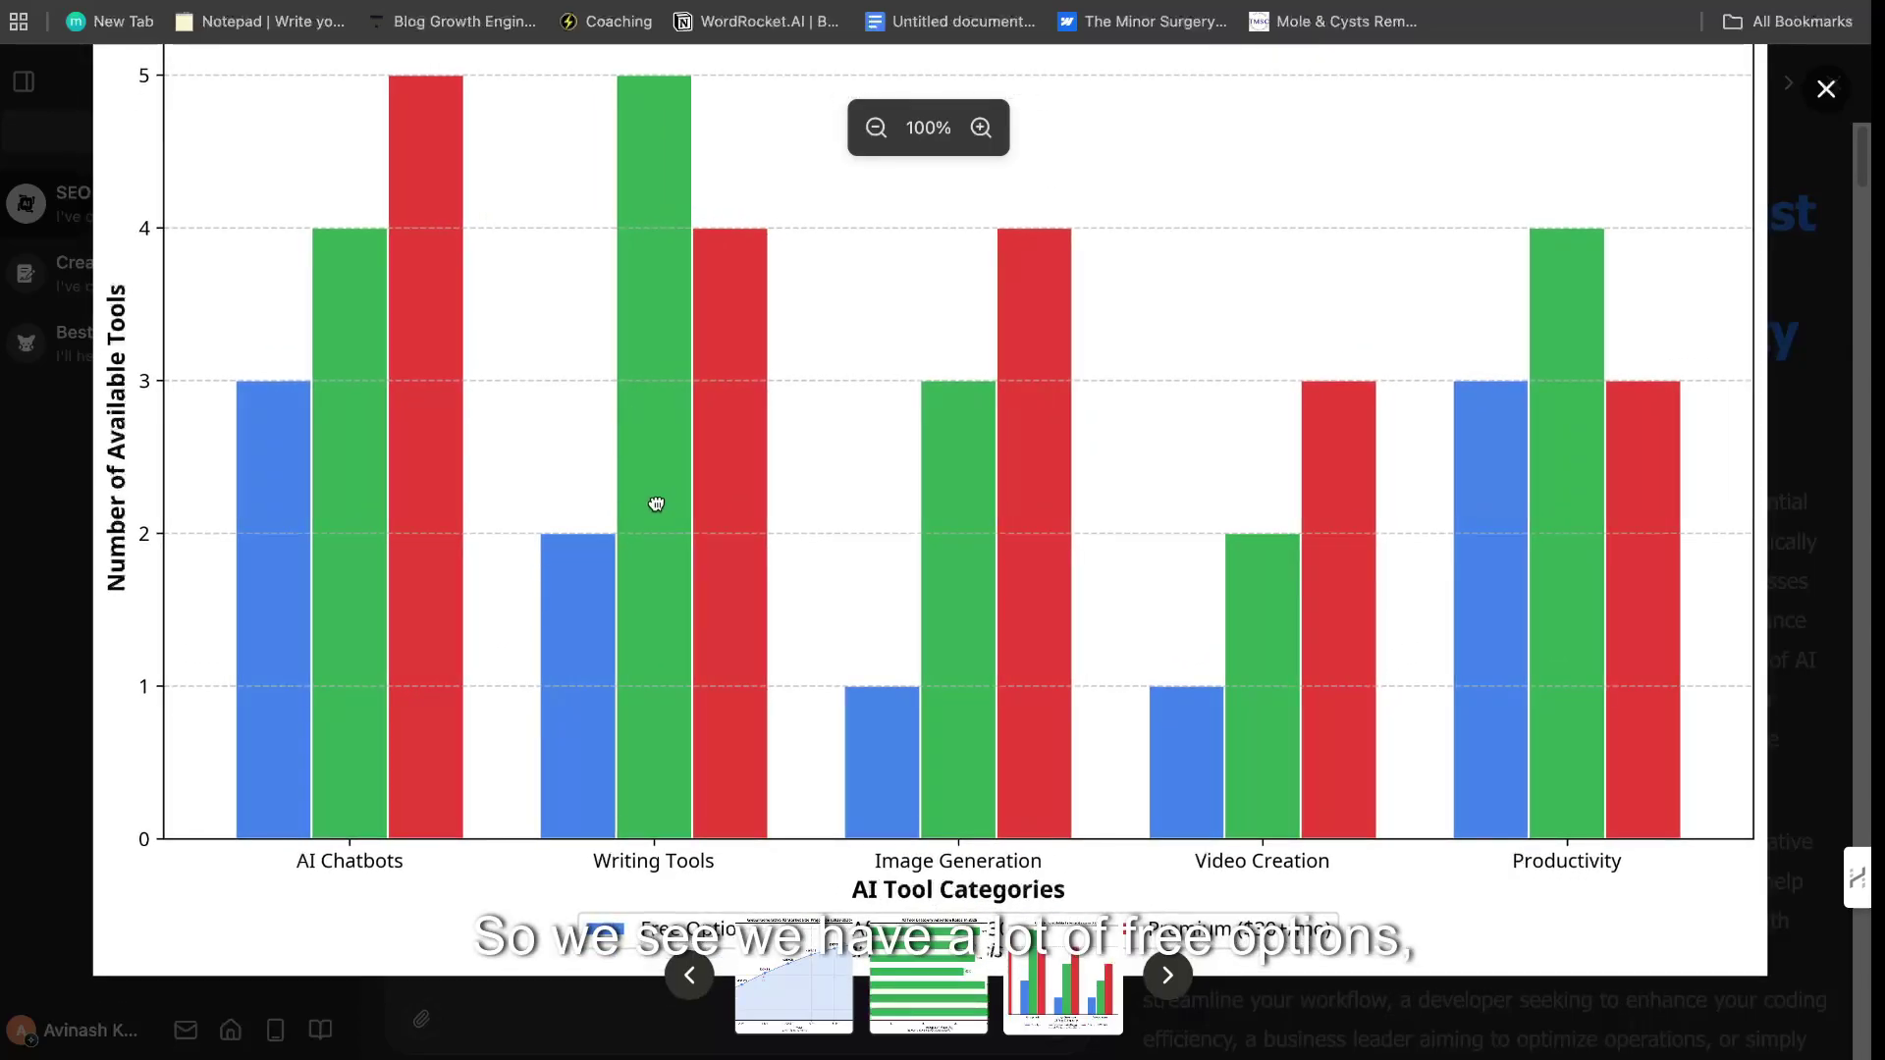
- Pan the enlarged price-range chart to see its title, axis title and legend
mouse_move(656, 504)
mouse_down()
mouse_move(652, 585)
mouse_move(656, 533)
mouse_up()
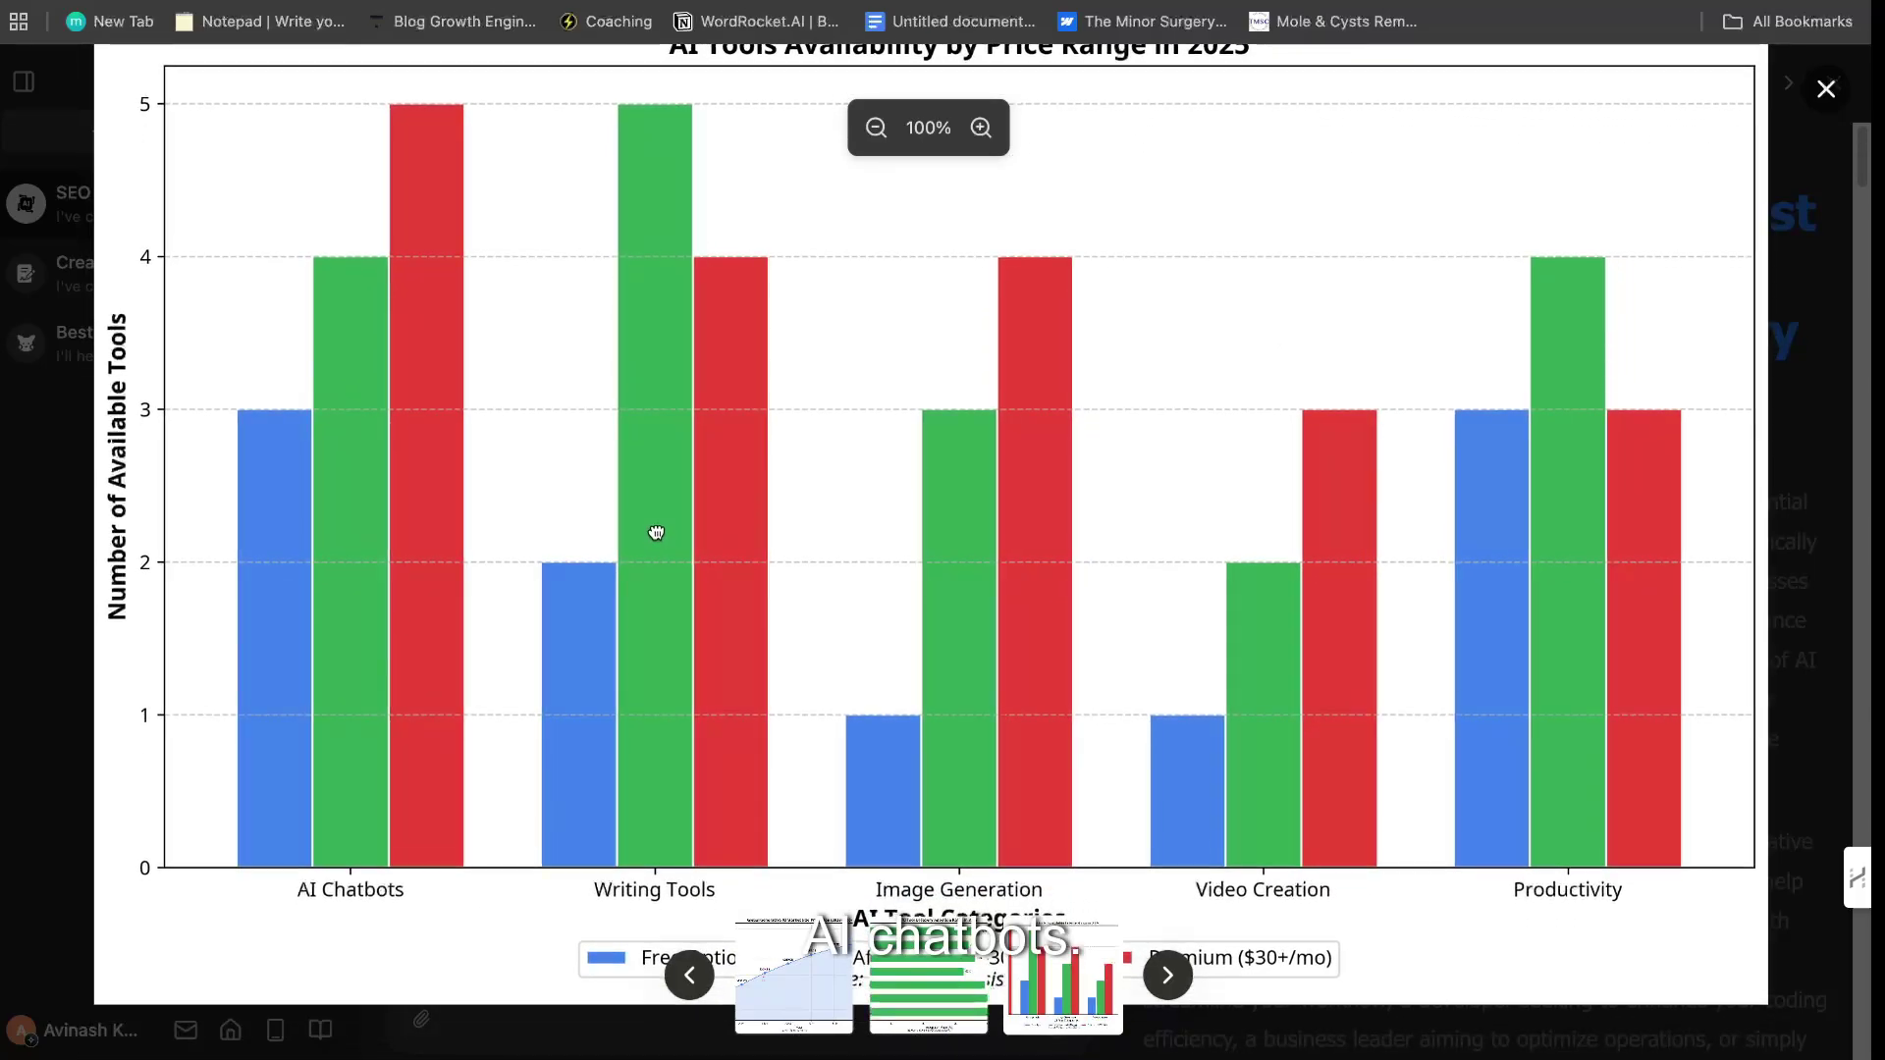
scroll(792, 593, down, 1)
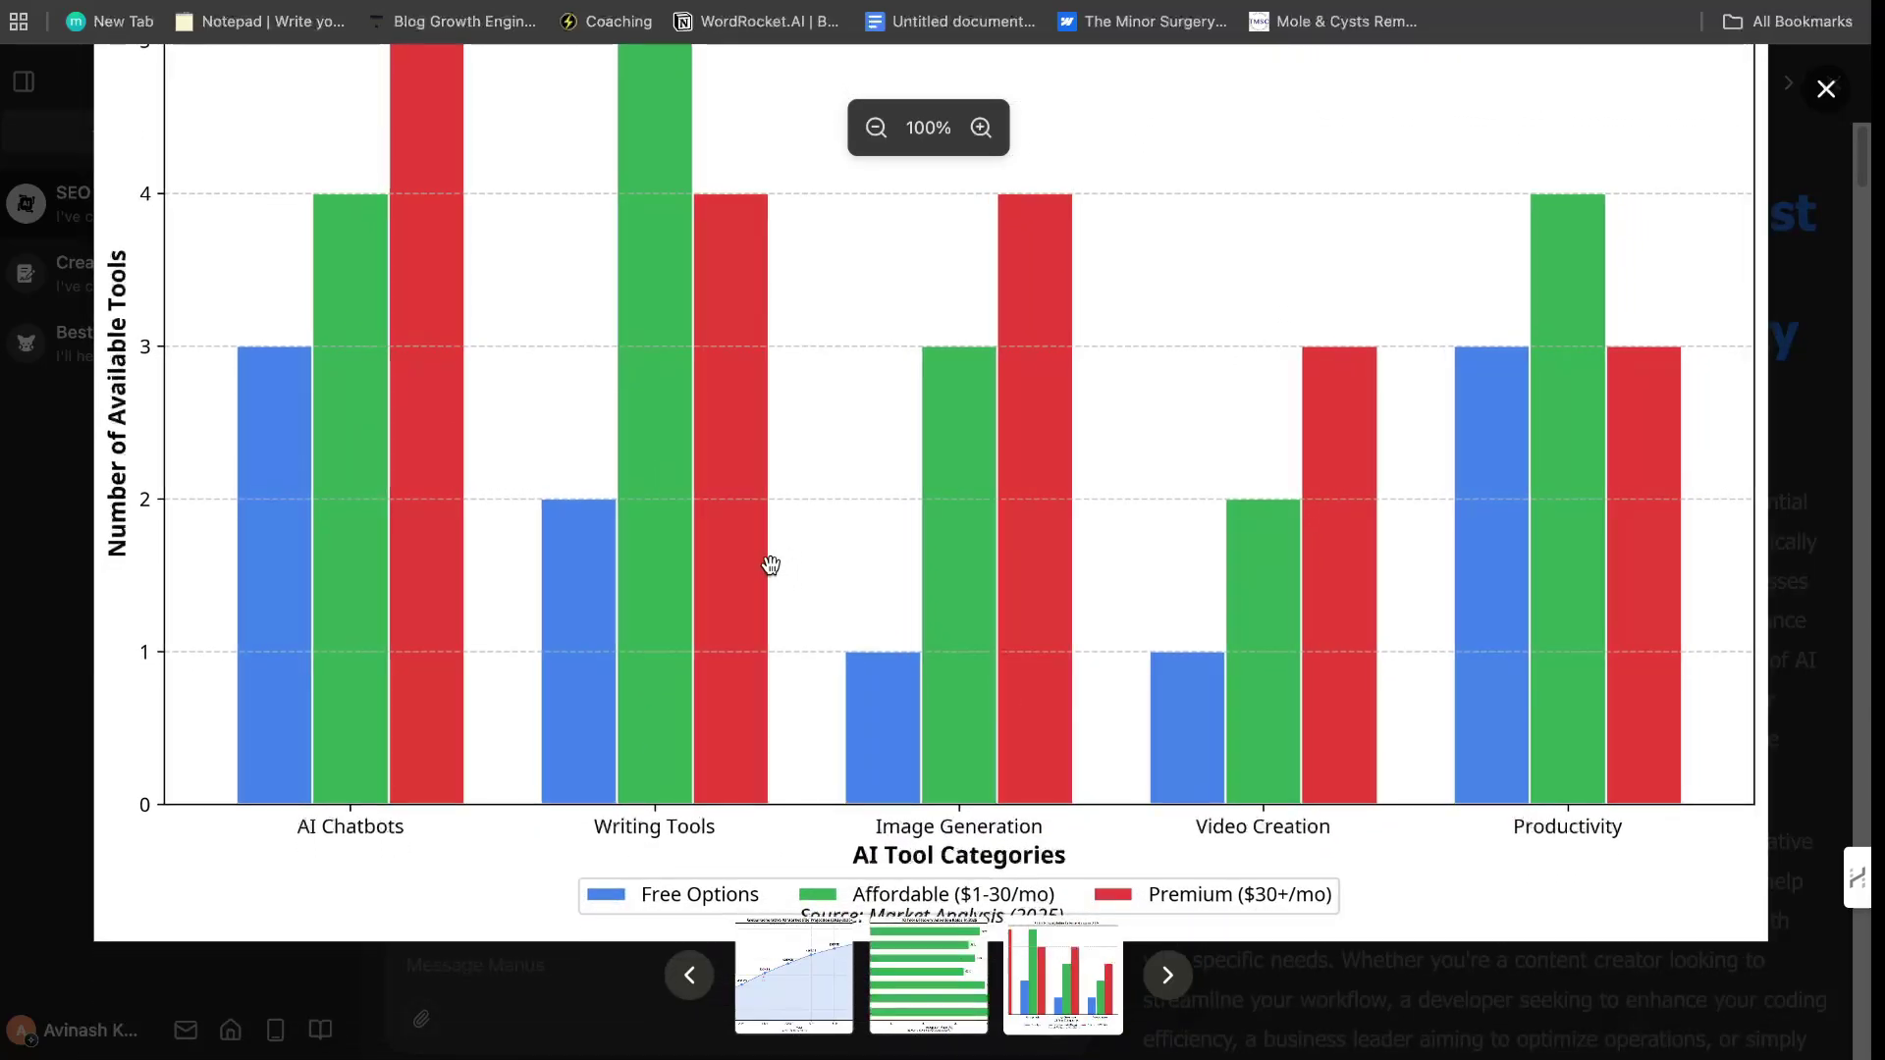
drag(646, 669, 668, 749)
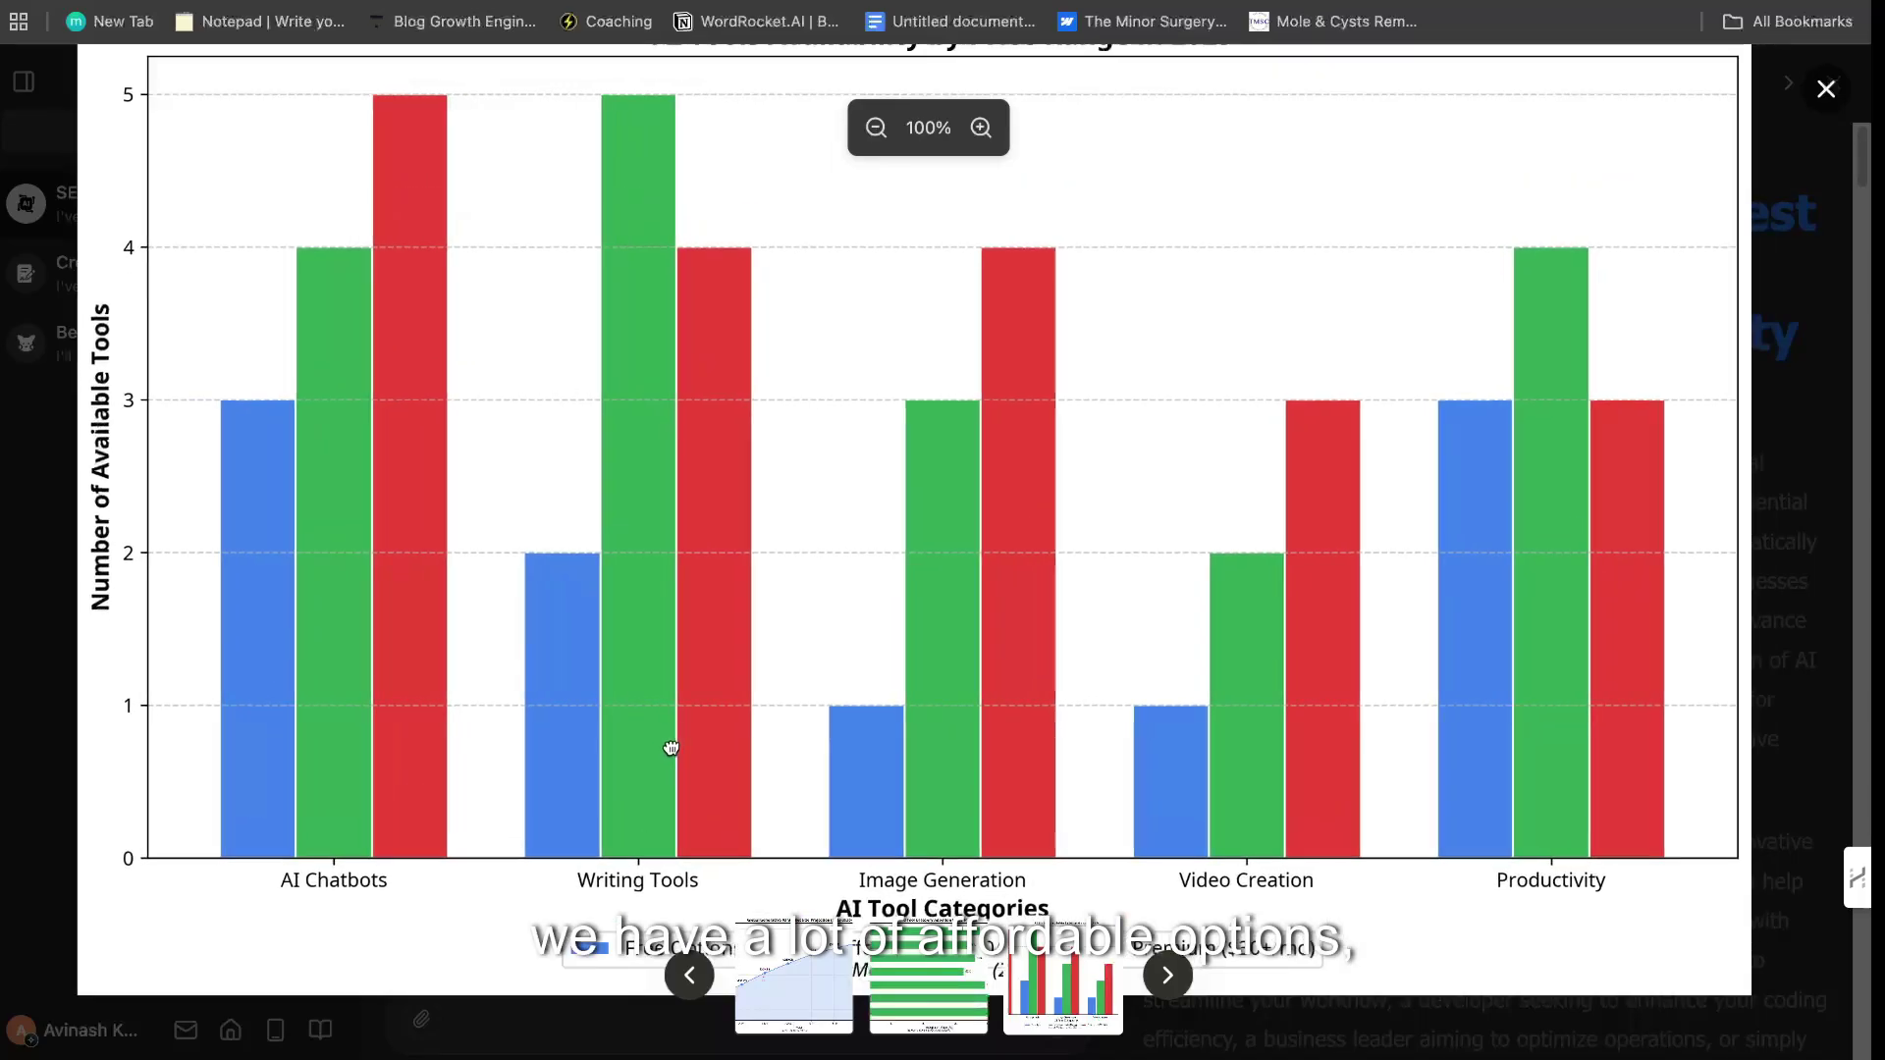
drag(889, 709, 817, 630)
drag(1001, 719, 854, 717)
scroll(1275, 681, up, 1)
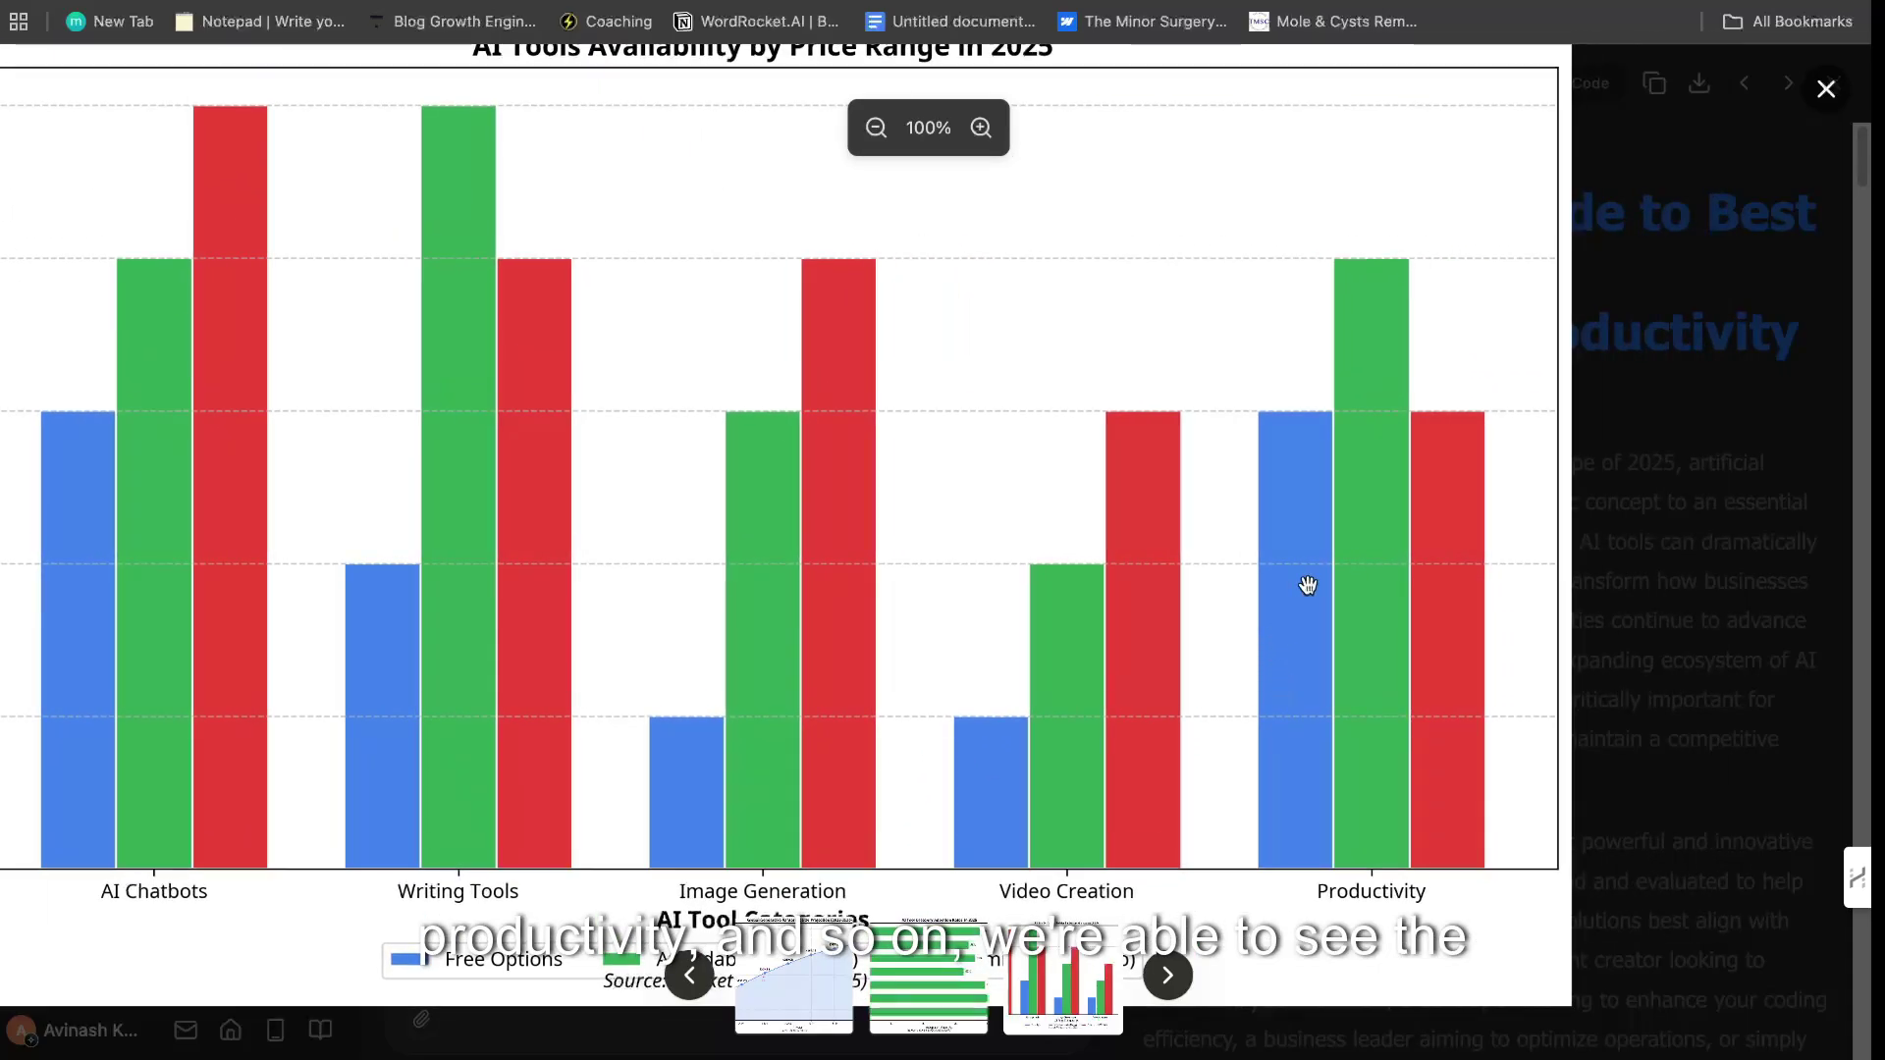
scroll(1309, 585, up, 3)
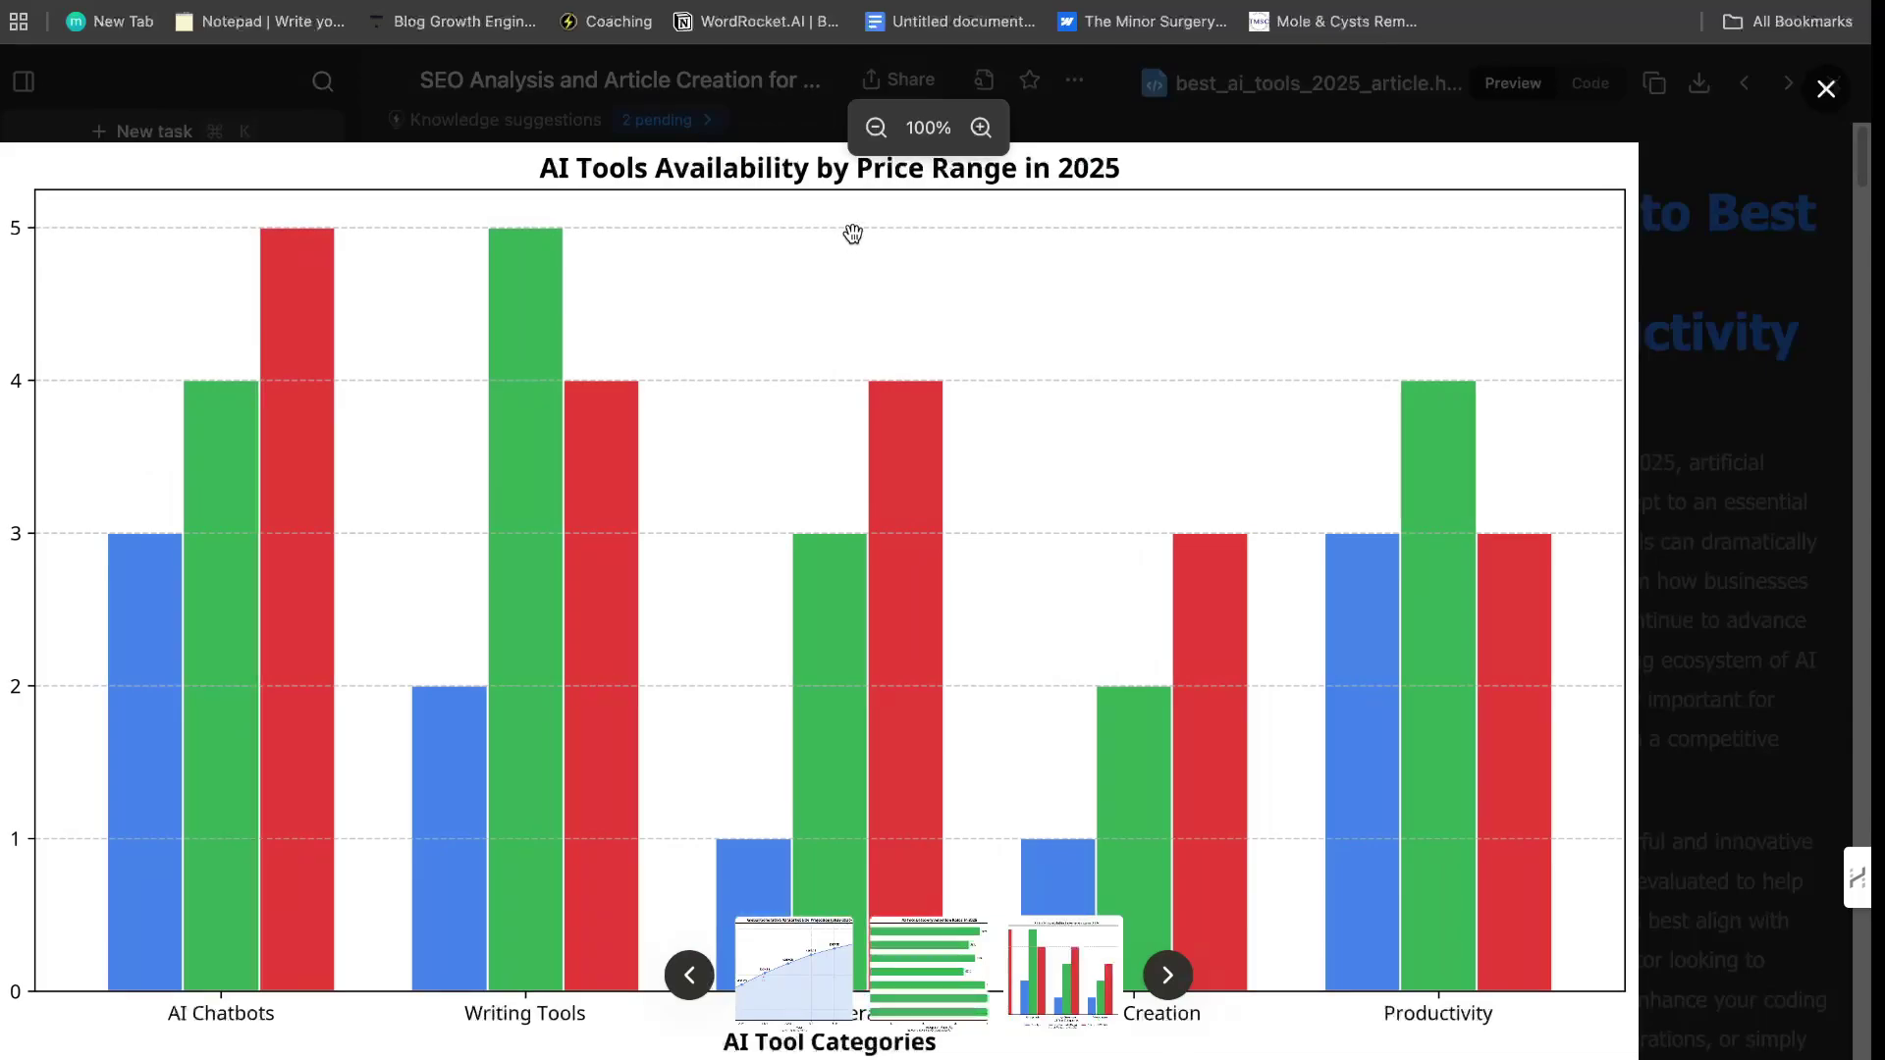
- Flip through the market-size, adoption rates and price-range charts, then close the viewer
click(1824, 88)
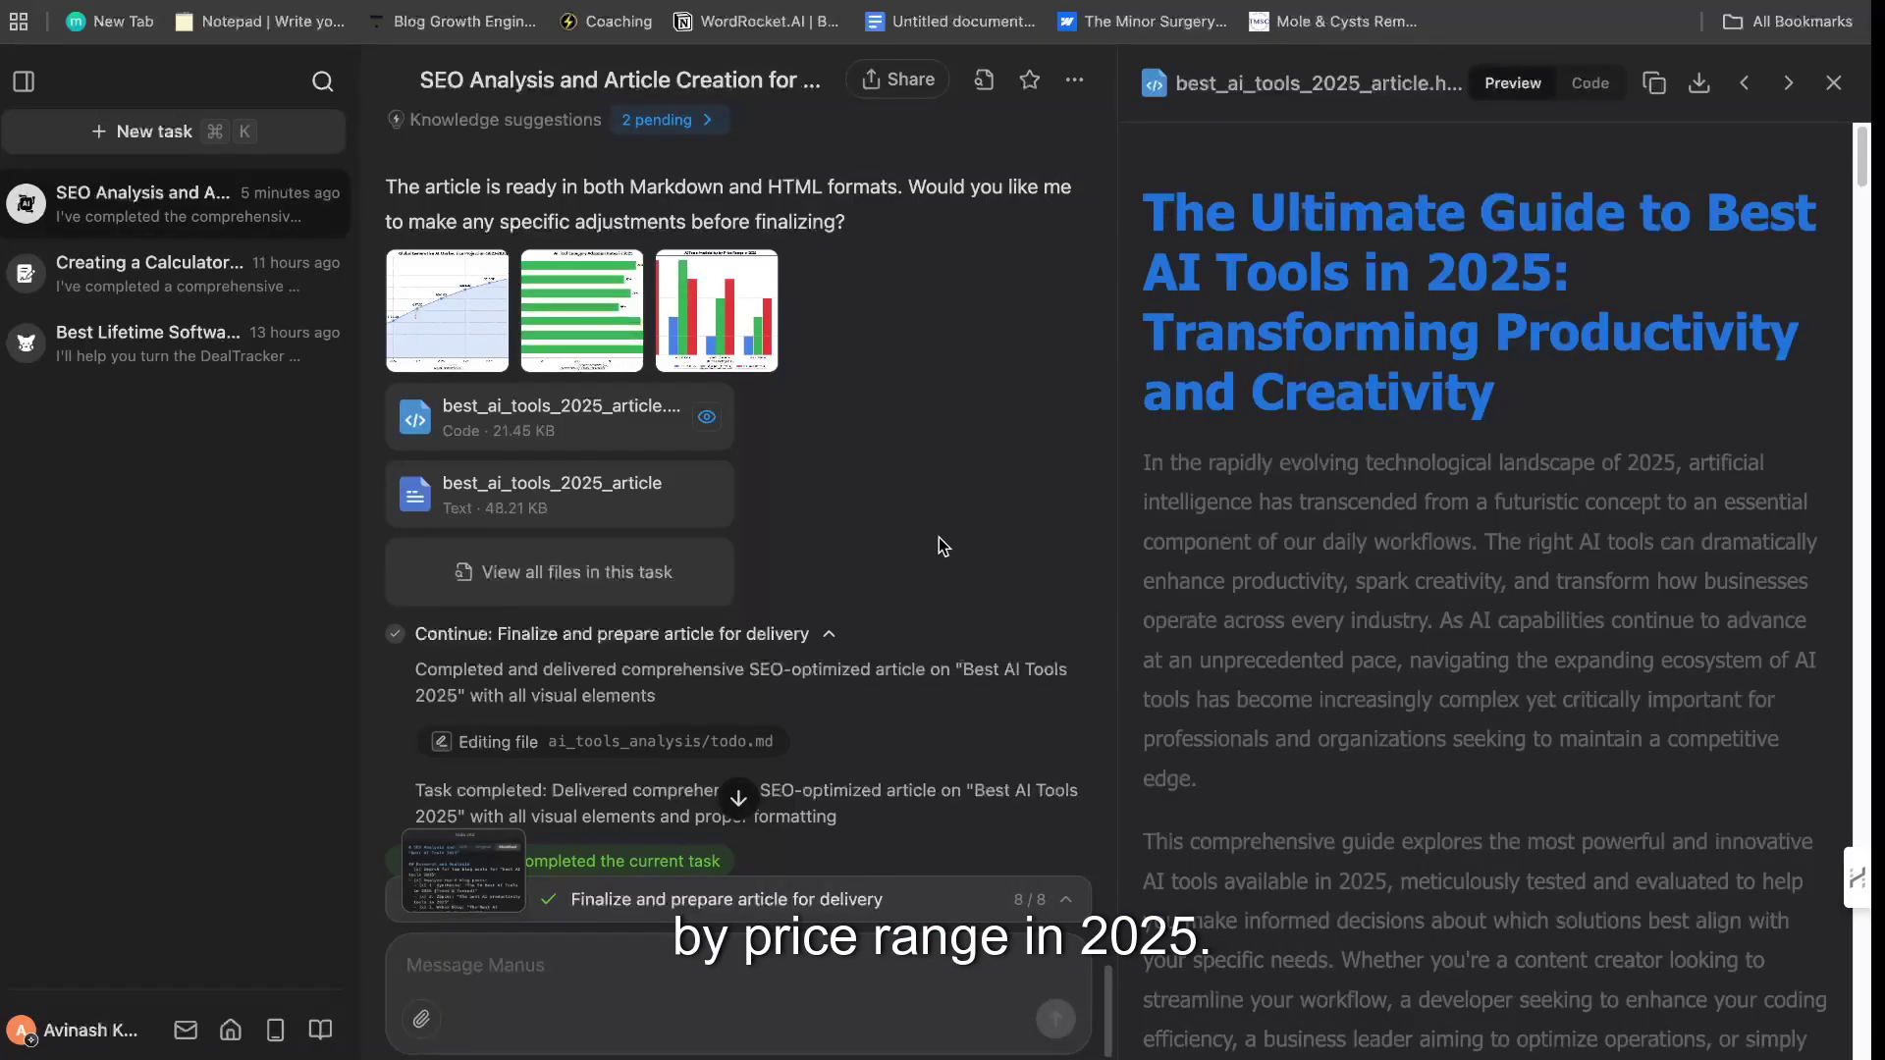
scroll(939, 546, down, 1)
click(438, 271)
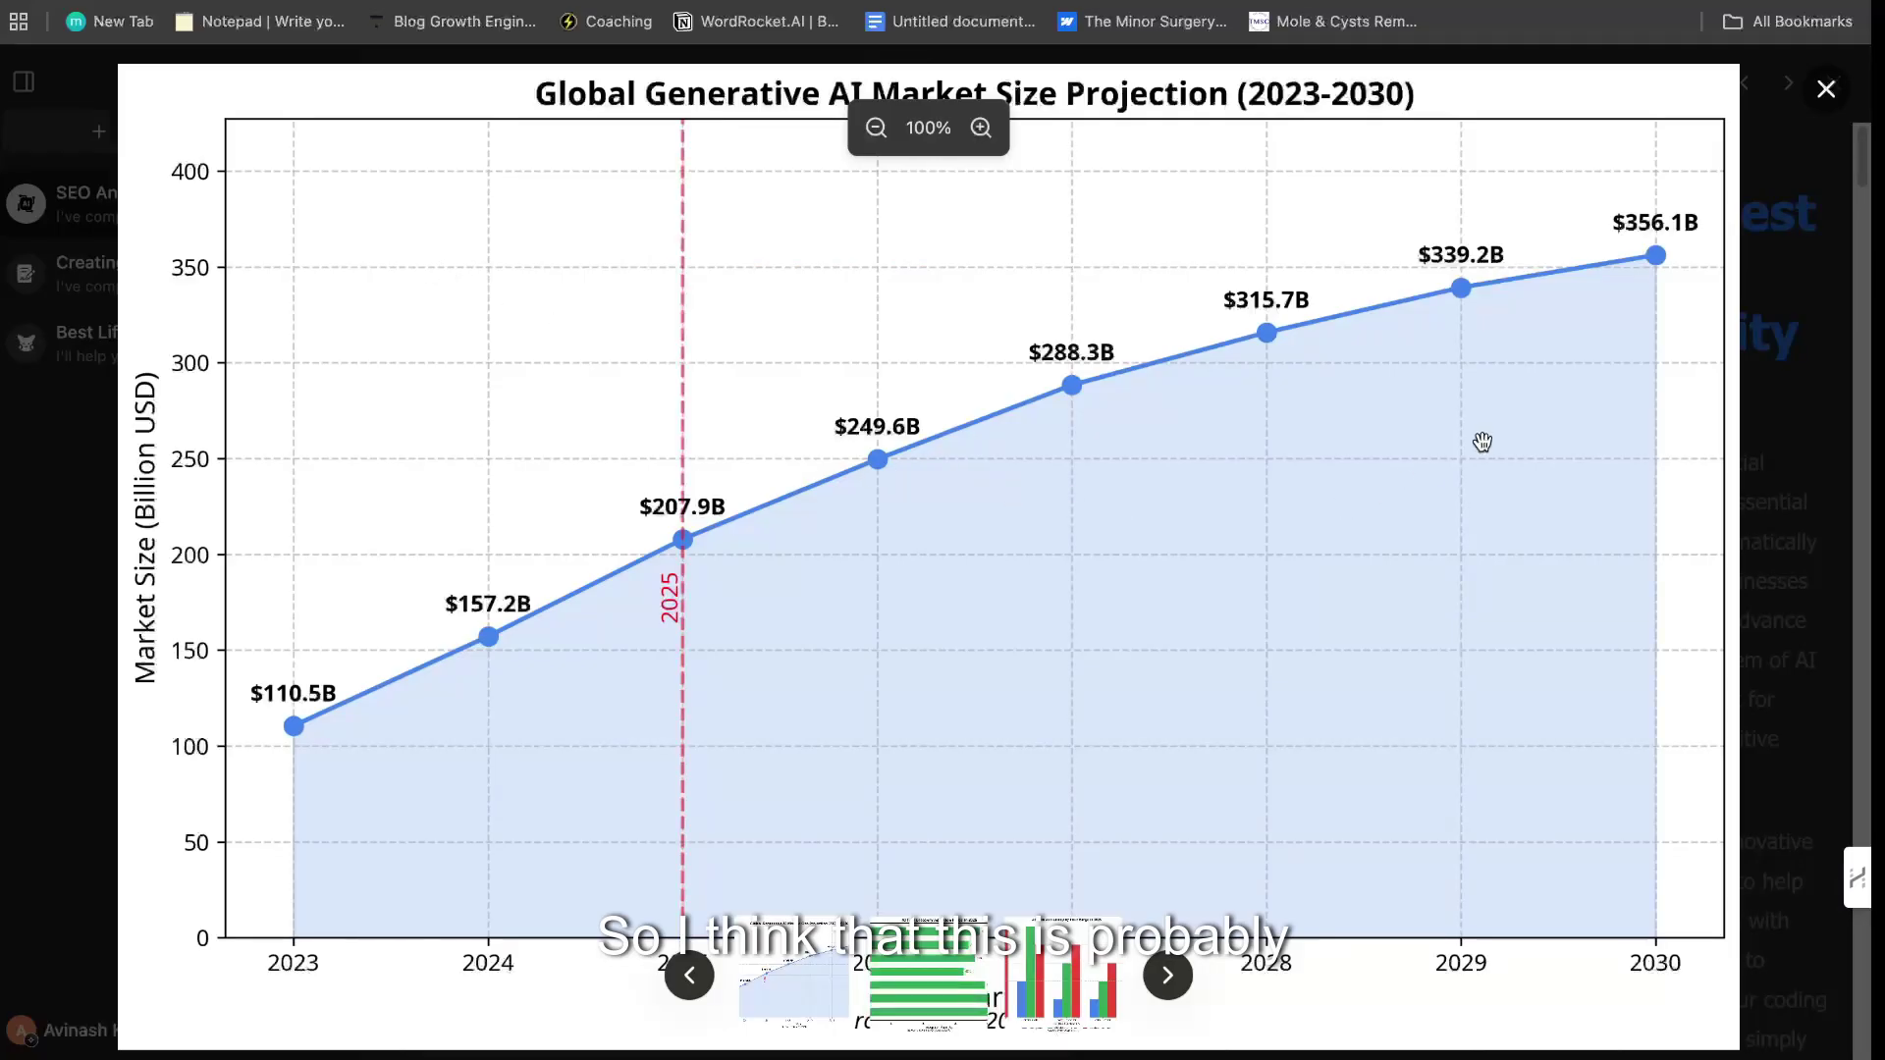
click(1168, 975)
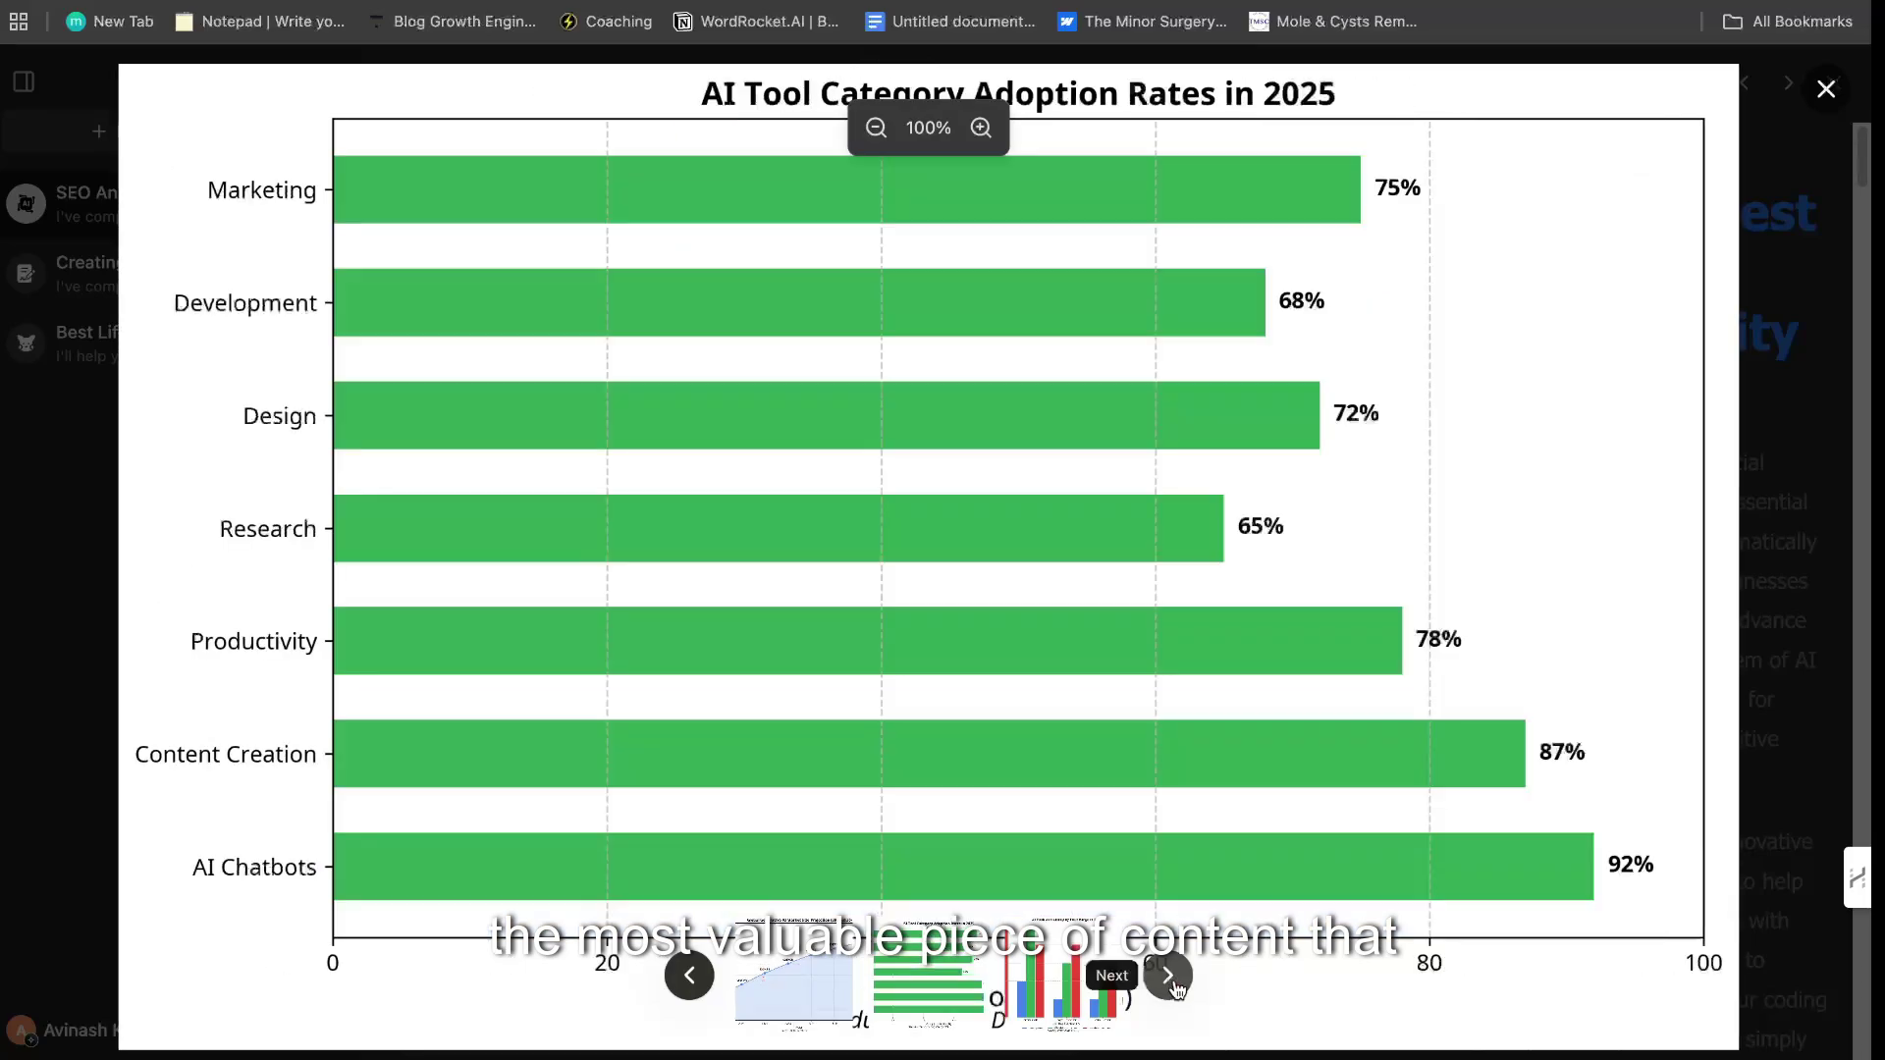
click(1167, 975)
click(1765, 422)
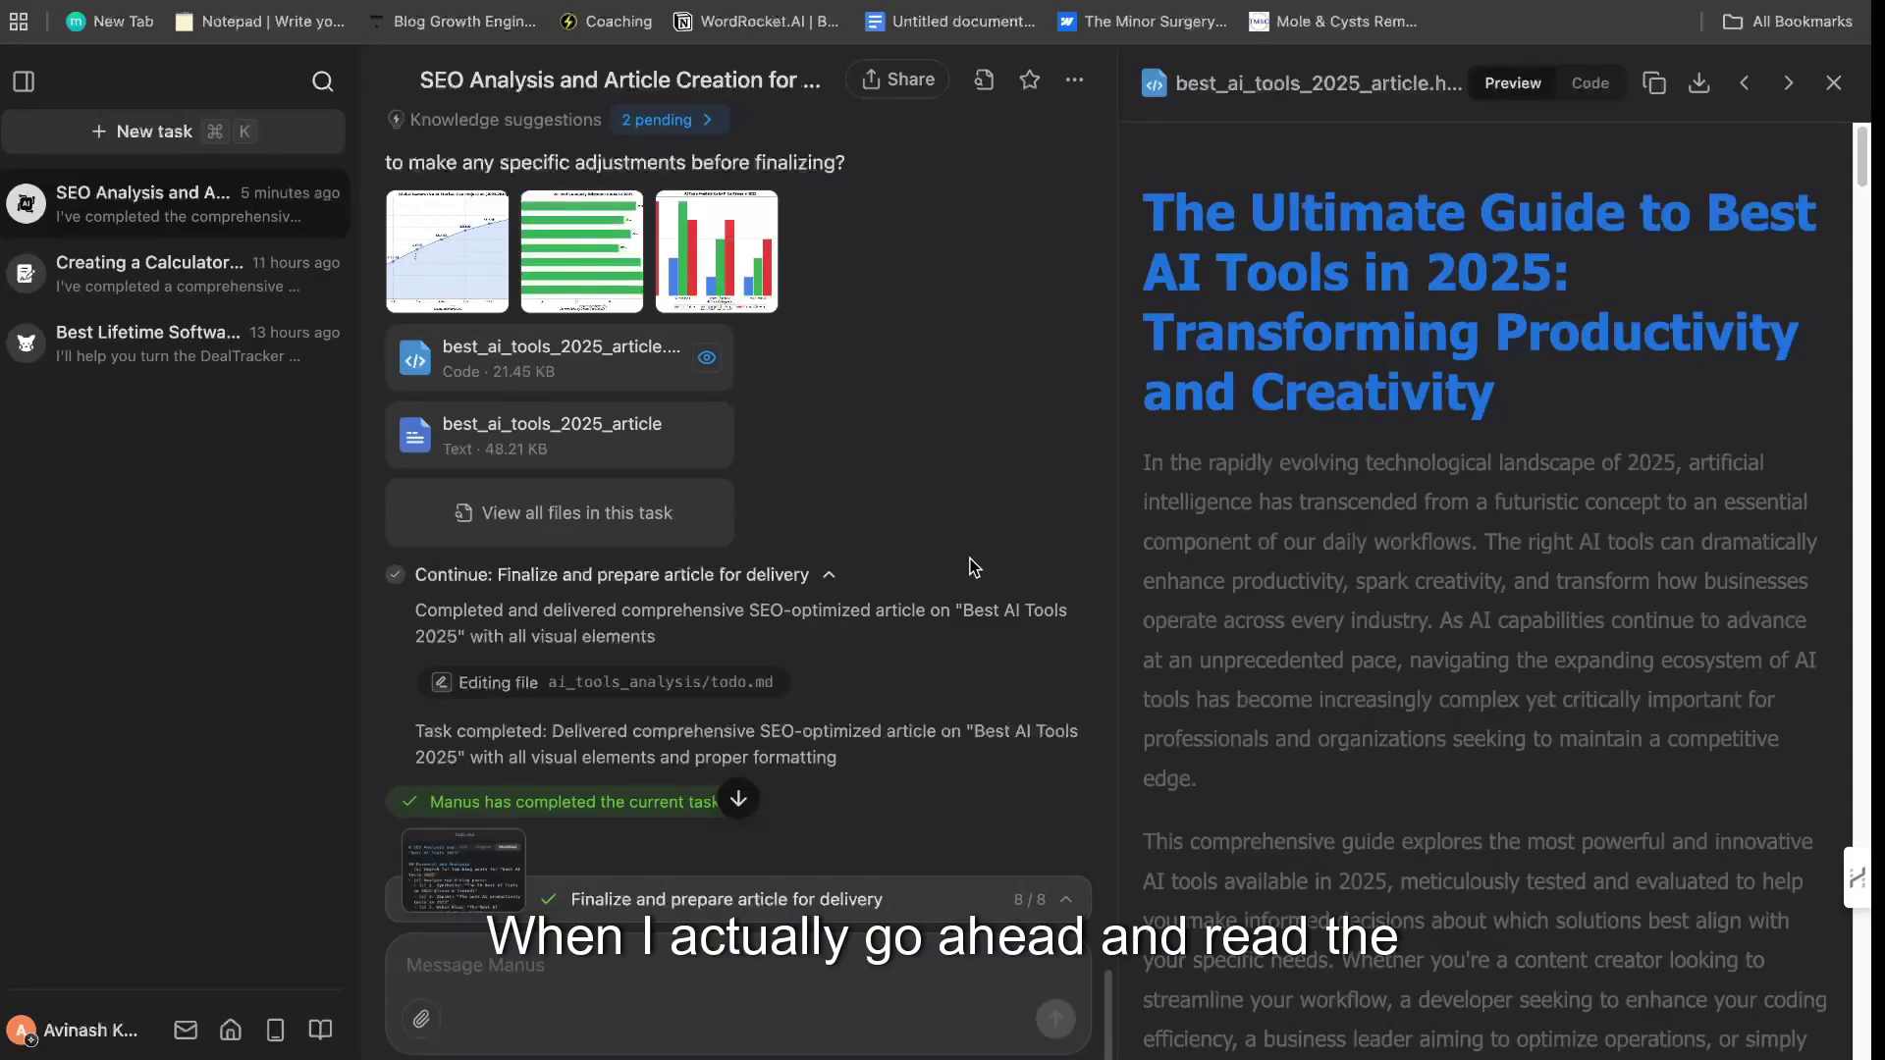
- Scroll the article preview down to its reference links and back up toward the title
scroll(972, 568, down, 1)
scroll(1472, 624, down, 15)
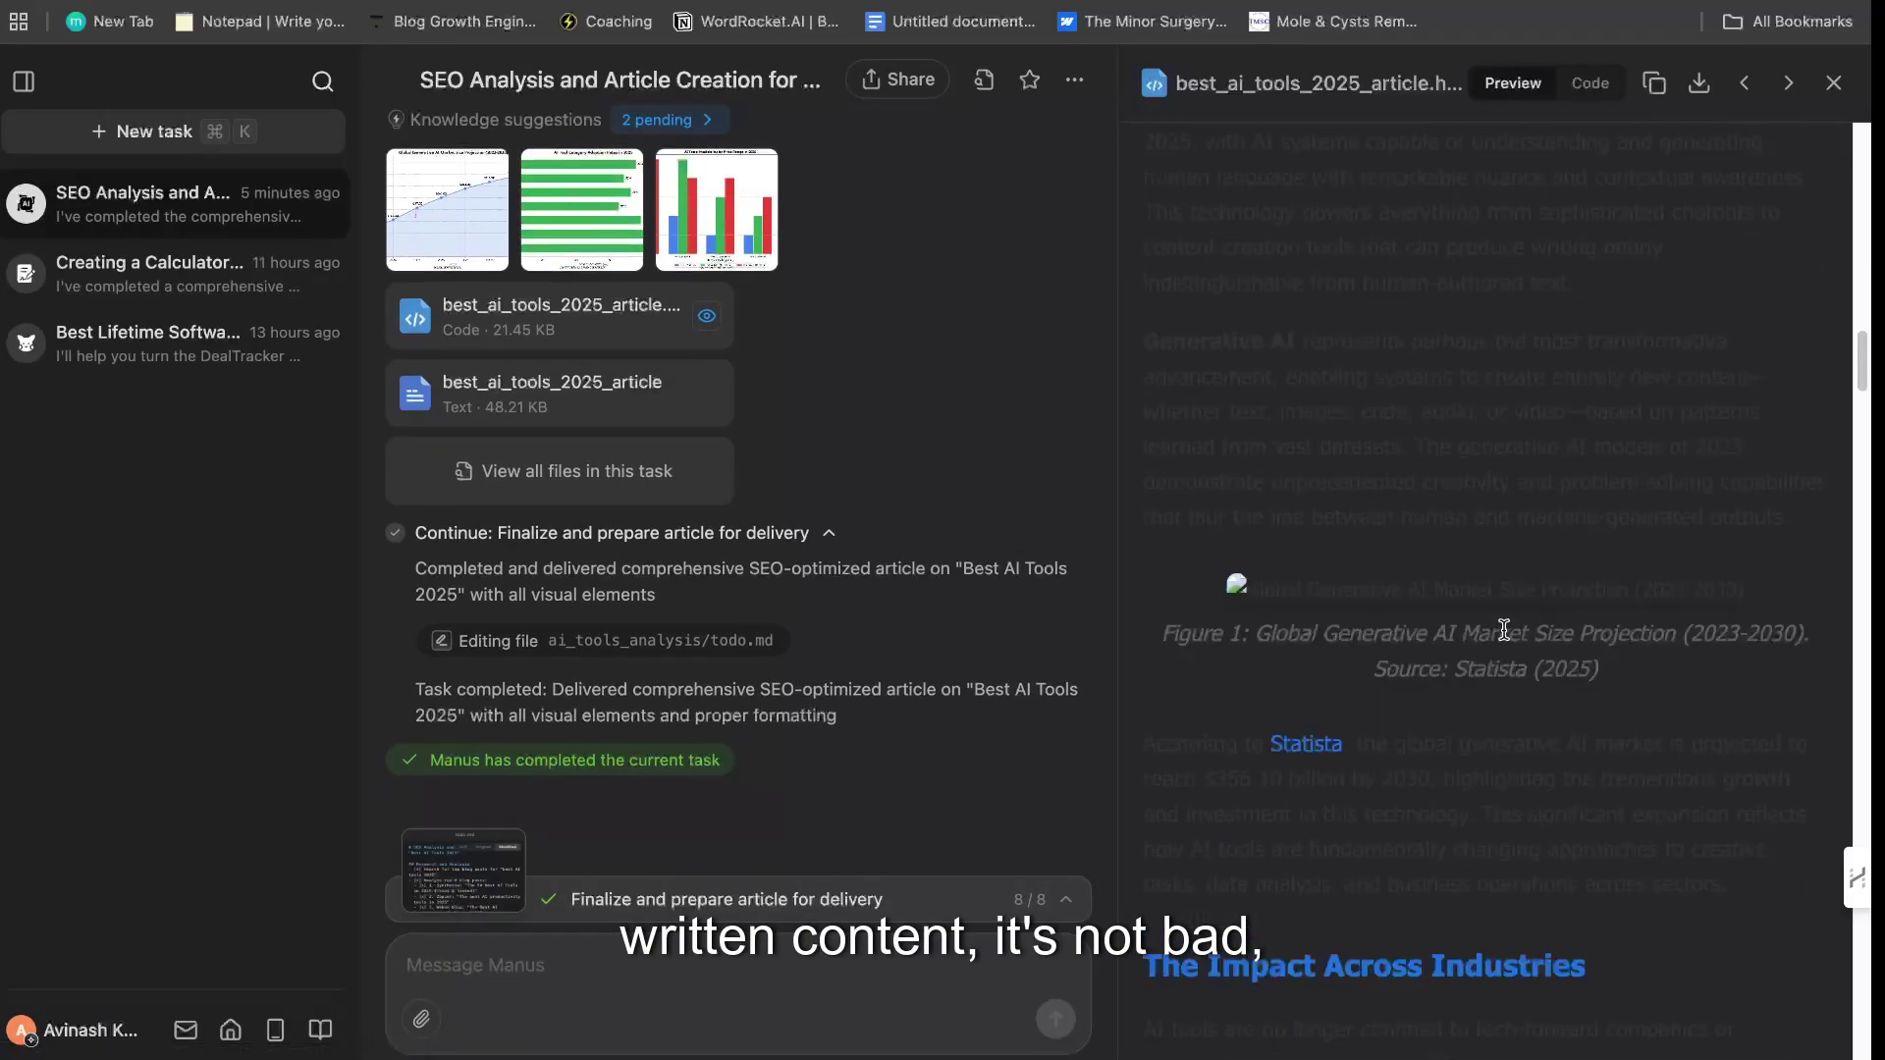
scroll(1502, 628, down, 10)
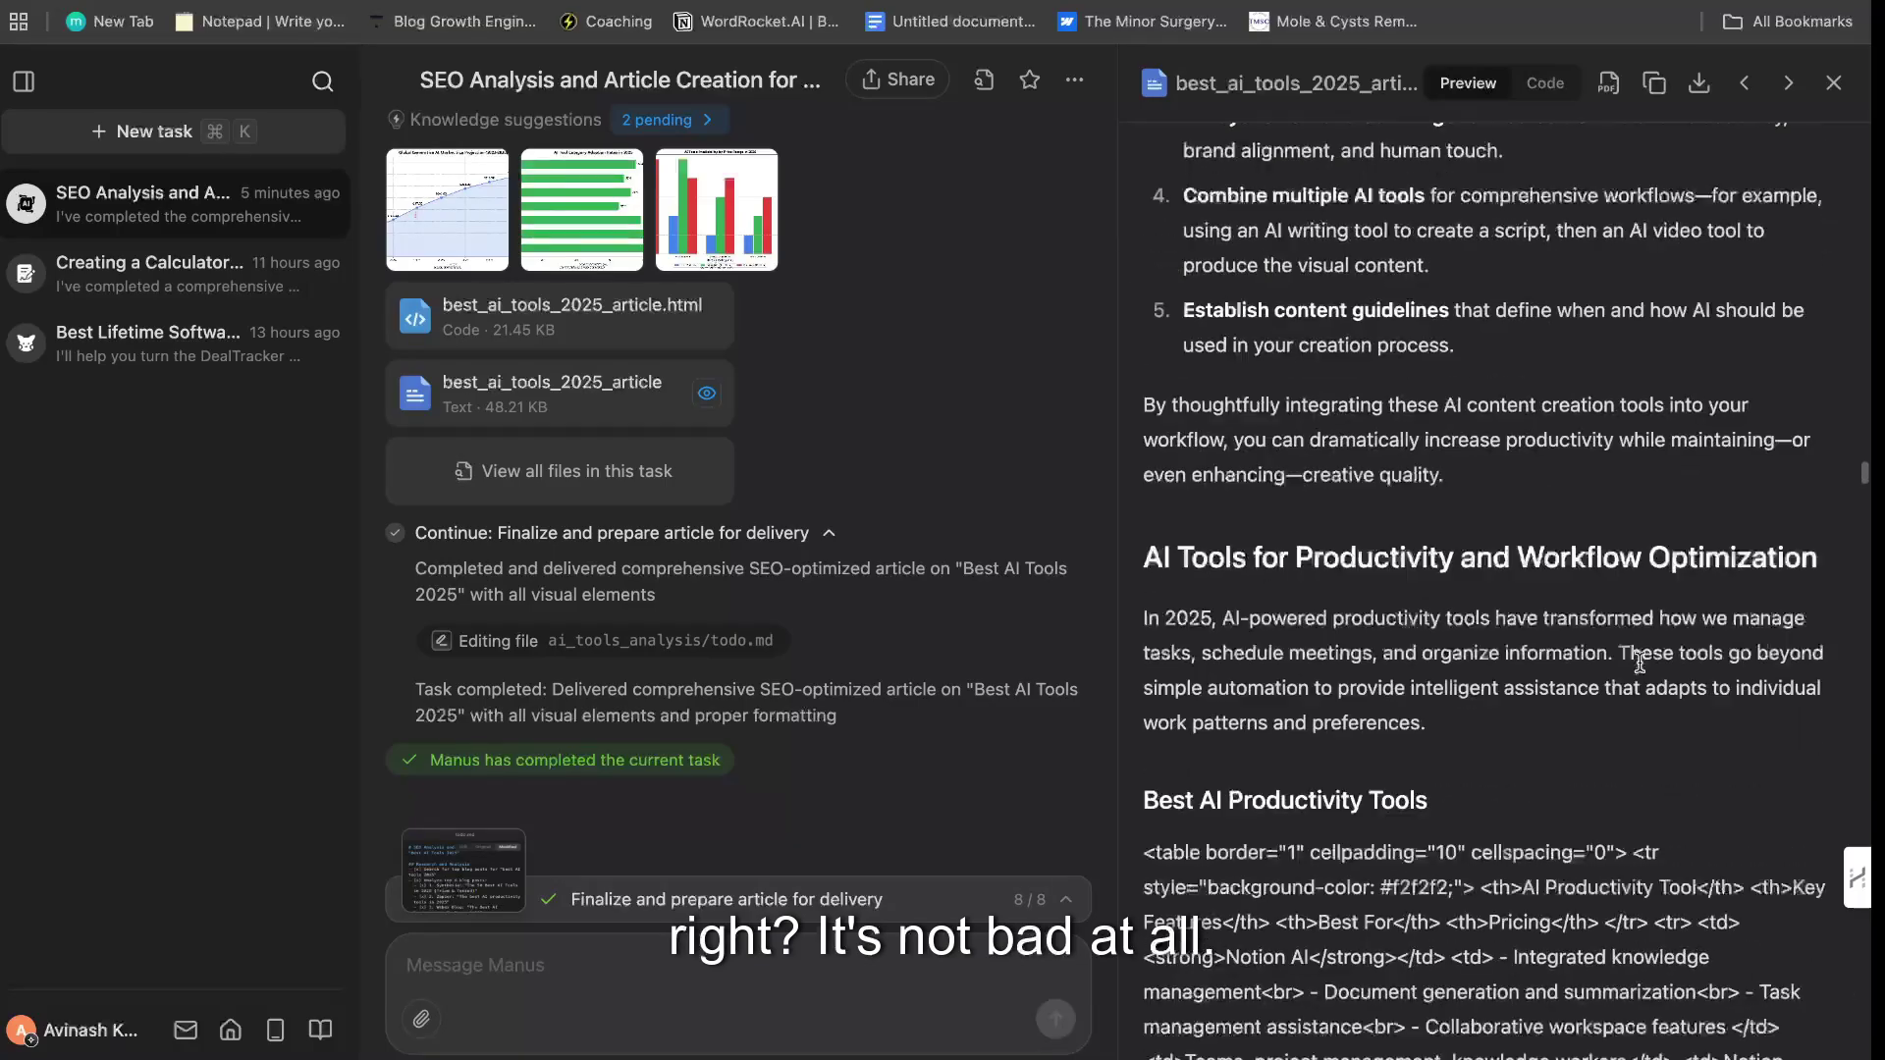
scroll(1640, 665, down, 15)
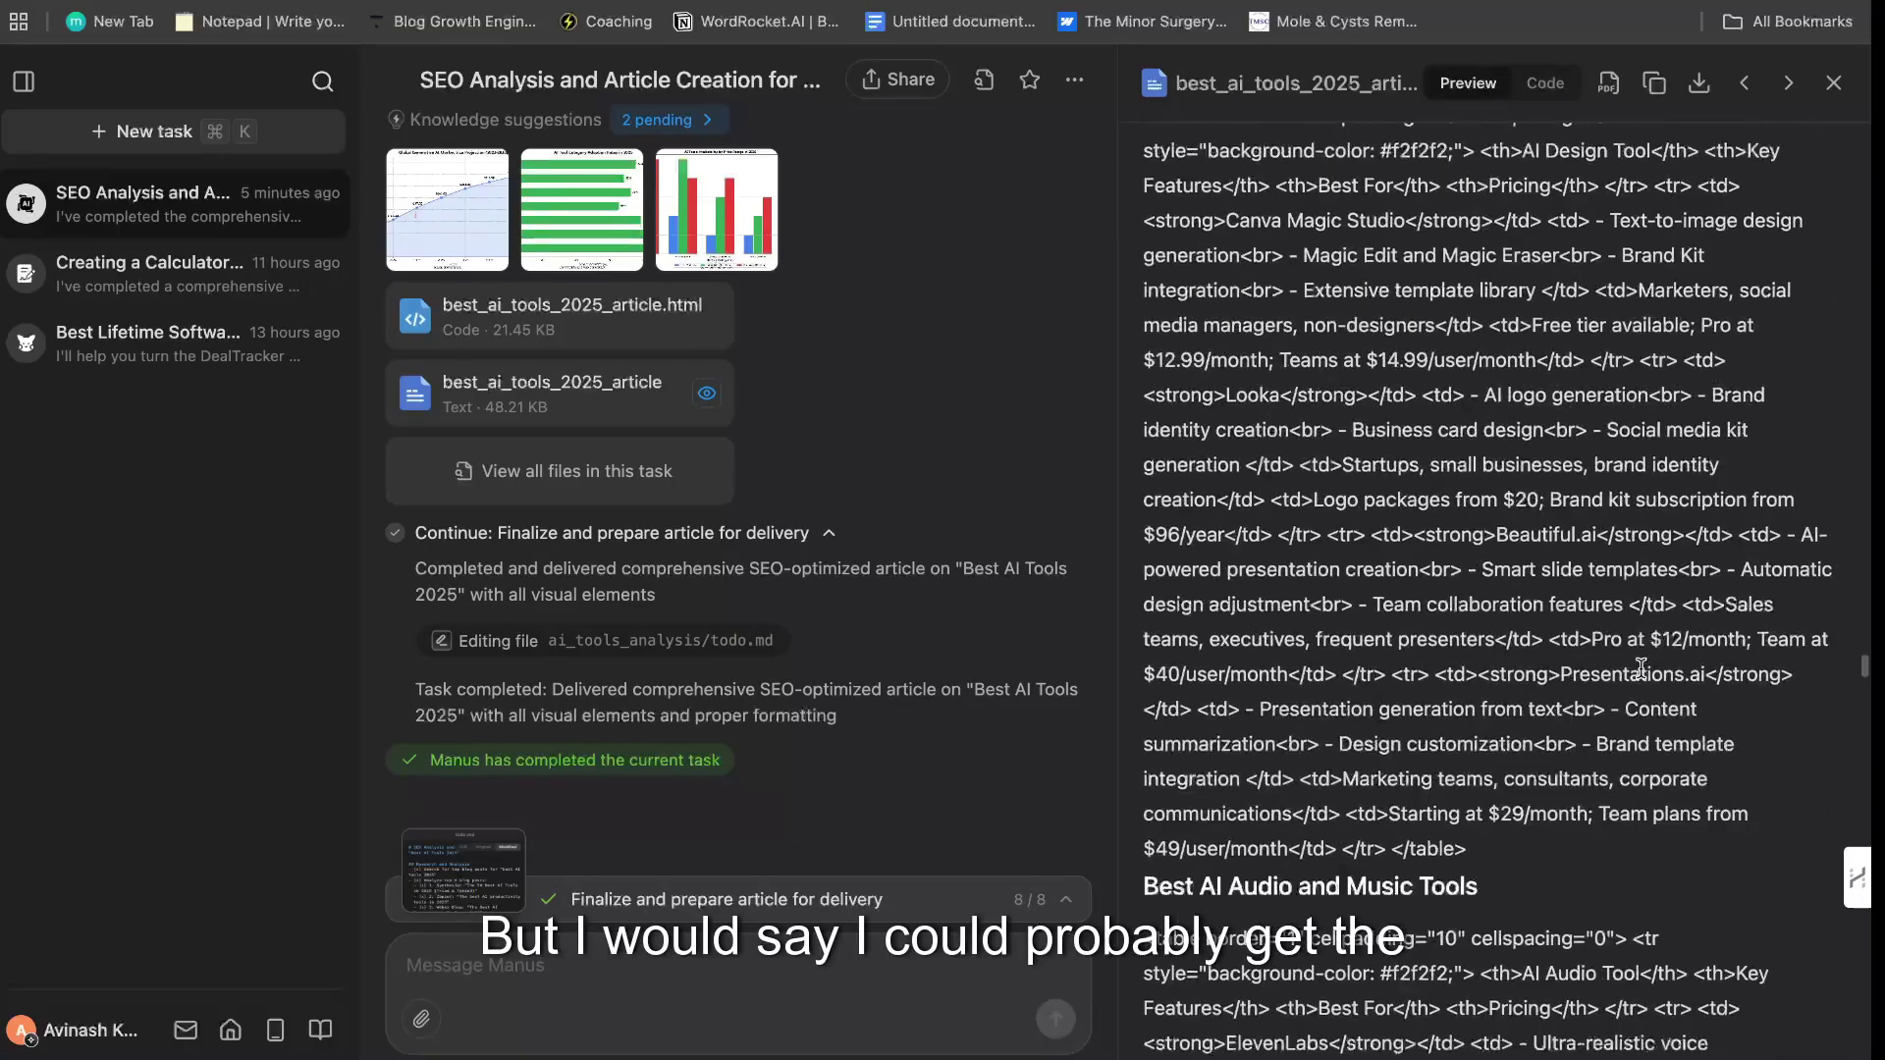
scroll(1641, 668, down, 15)
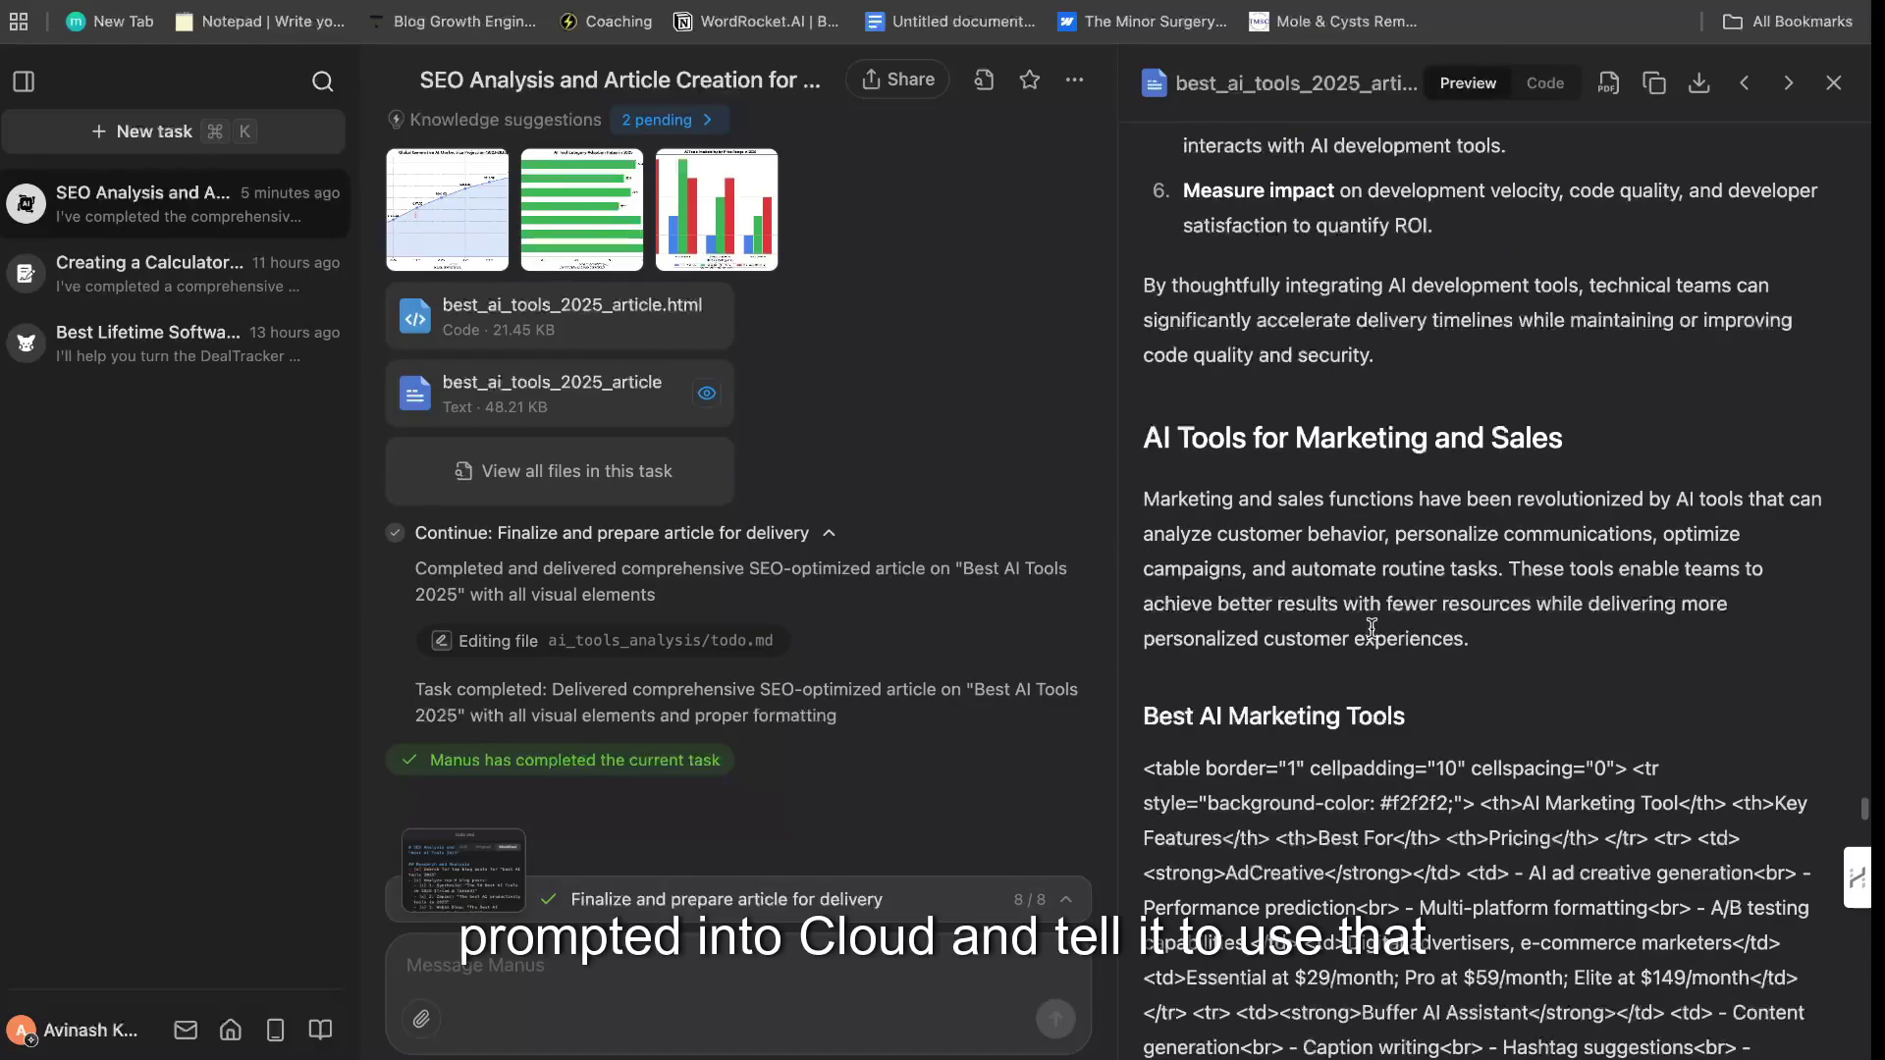
scroll(1524, 662, down, 12)
scroll(1525, 662, down, 20)
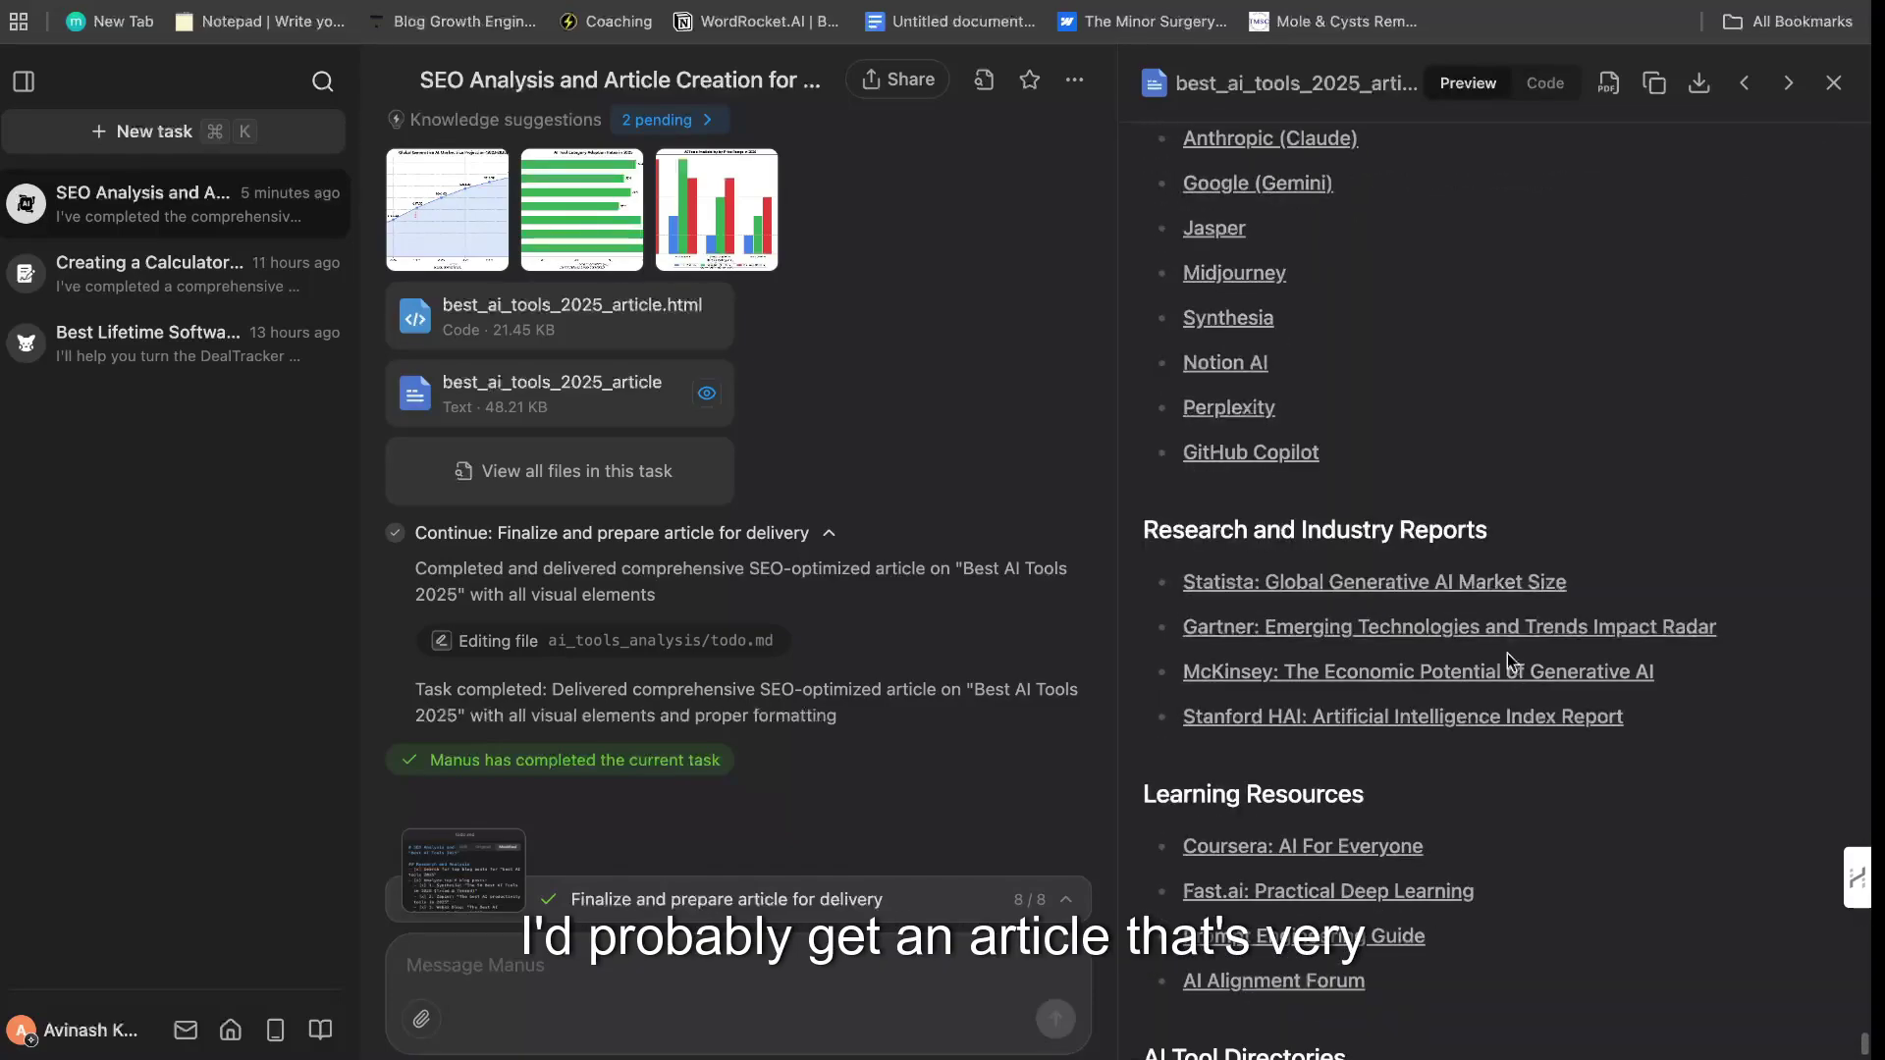
scroll(1506, 652, up, 20)
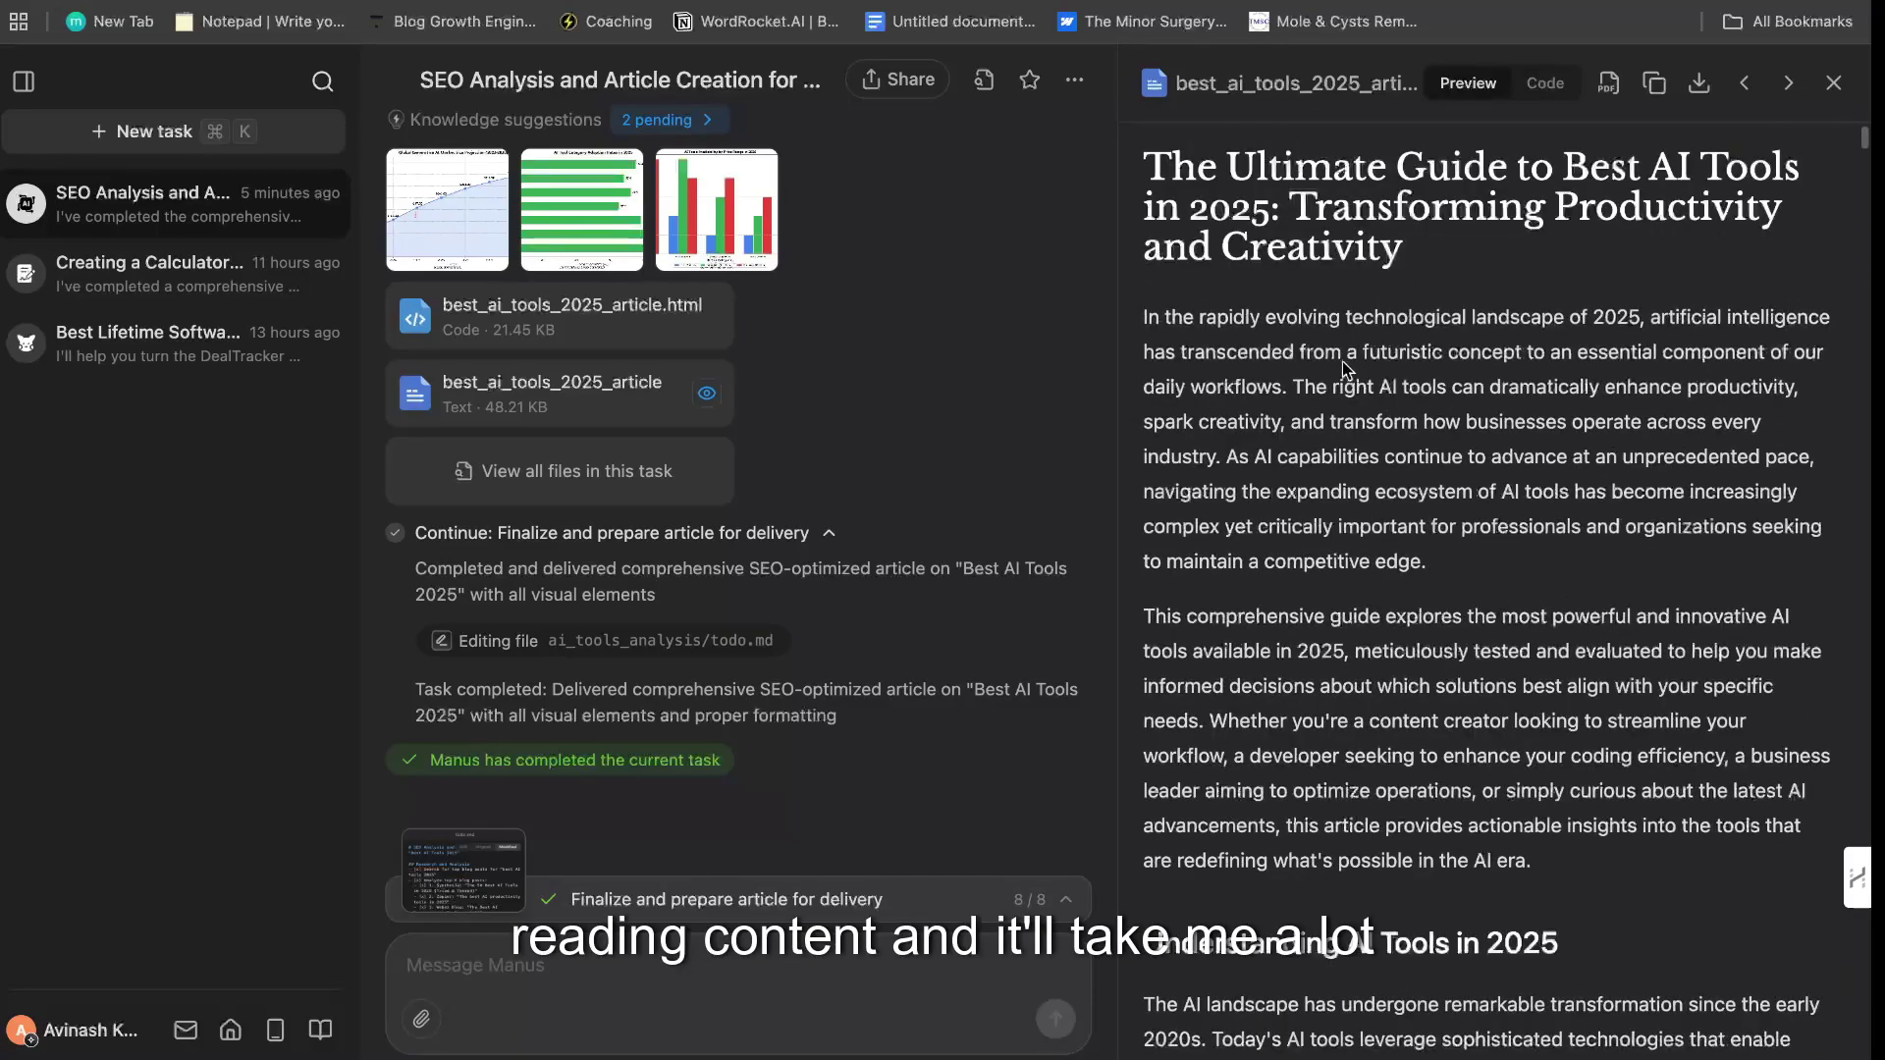
click(480, 209)
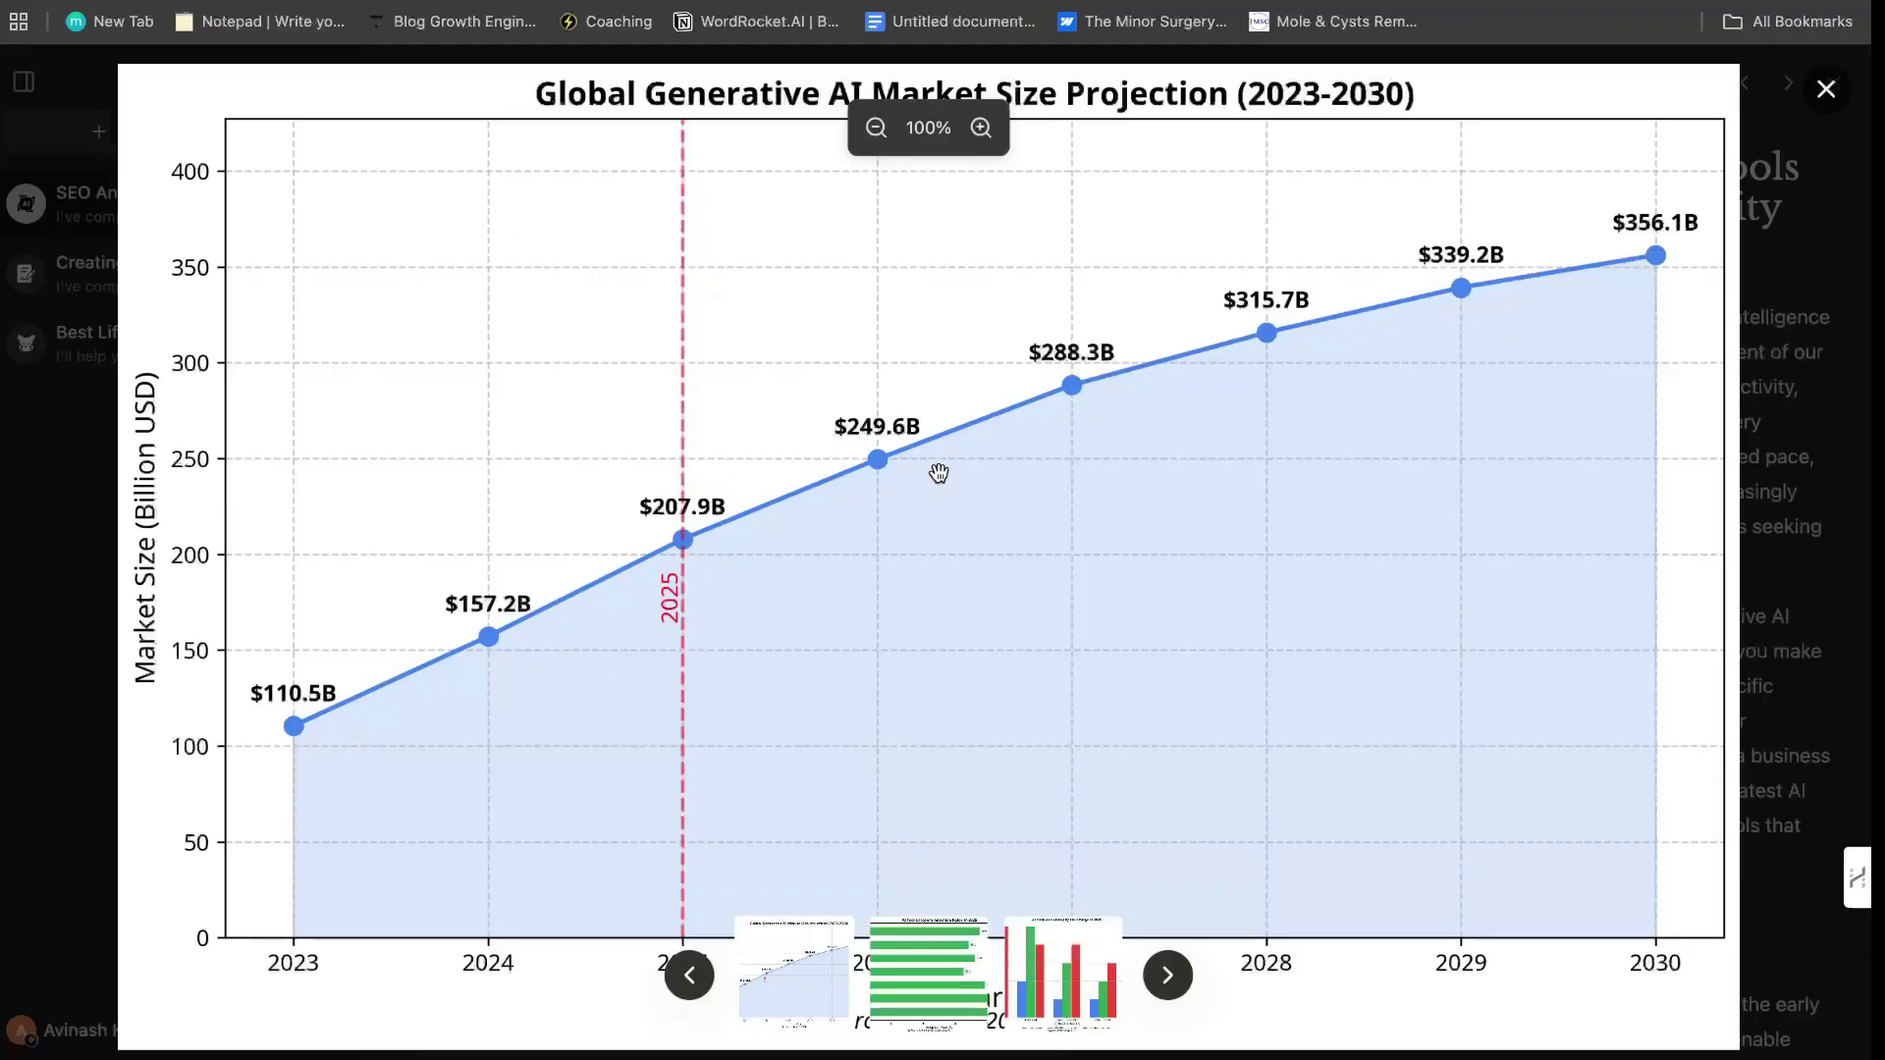
click(1823, 89)
click(651, 190)
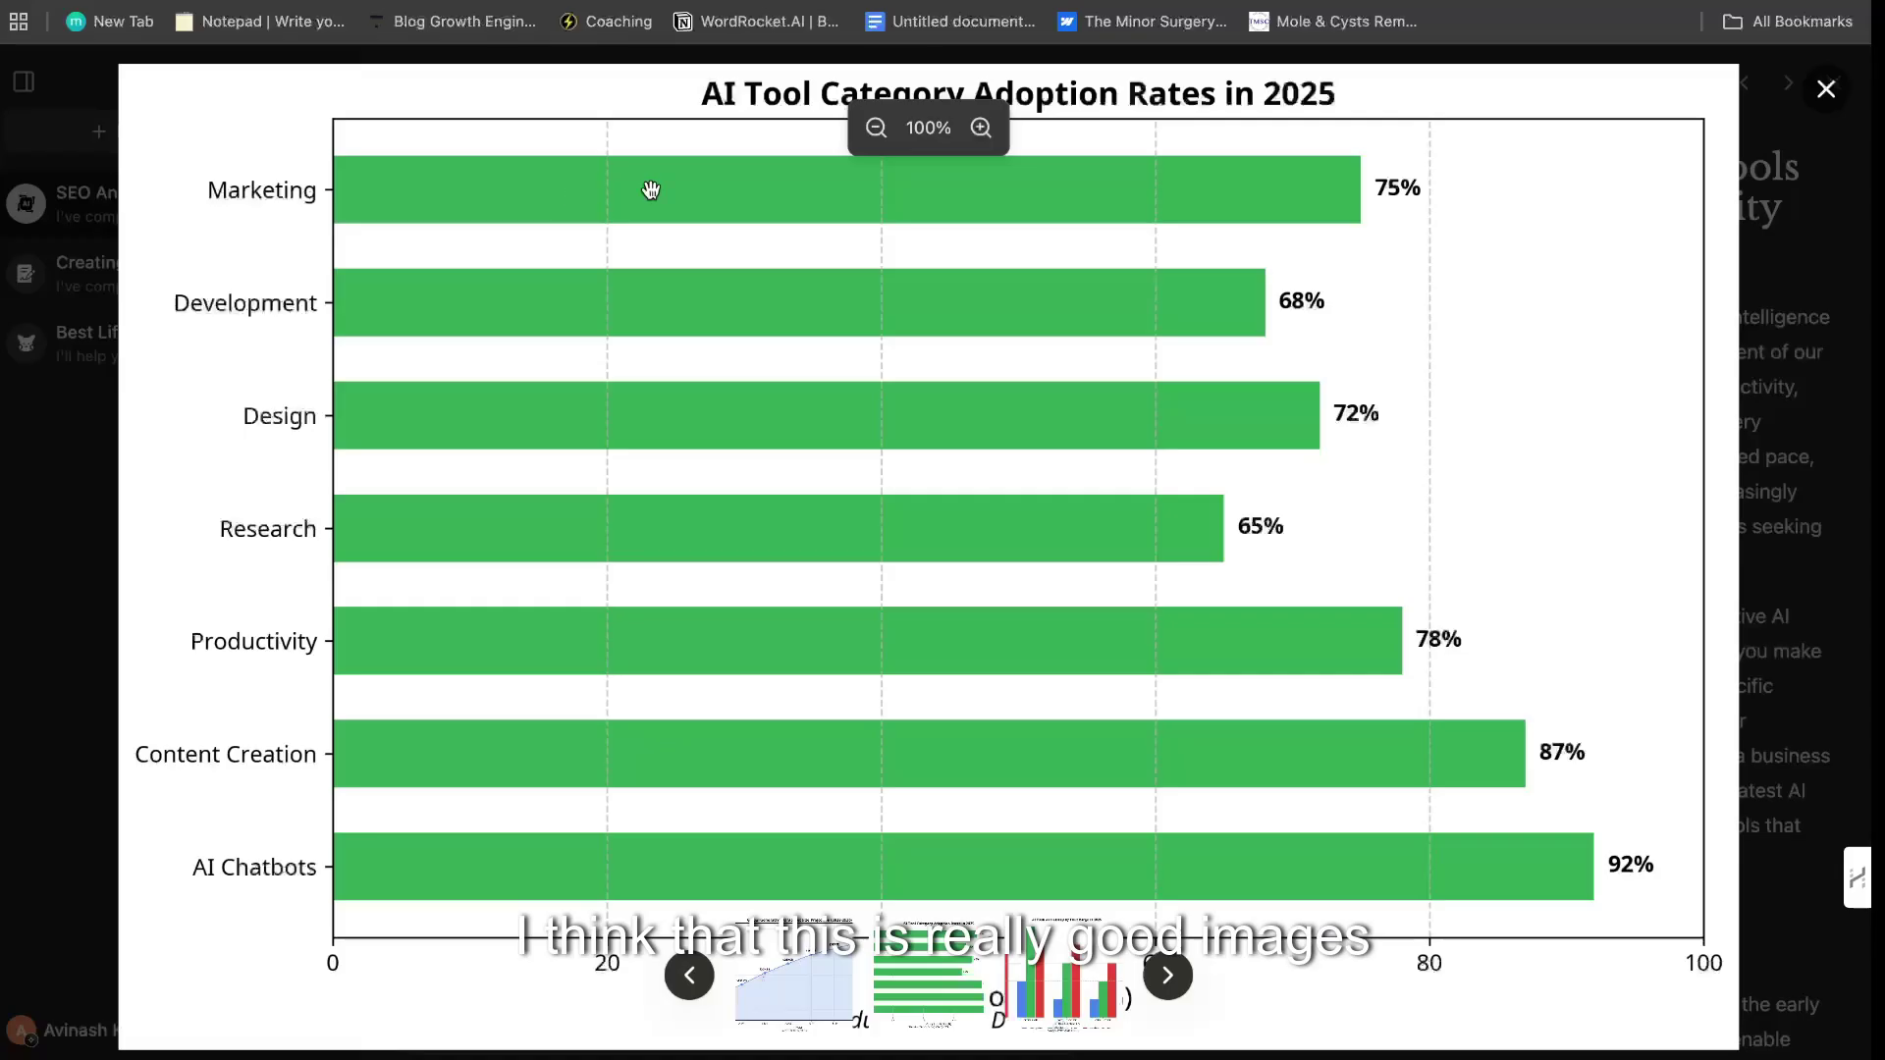
click(1824, 90)
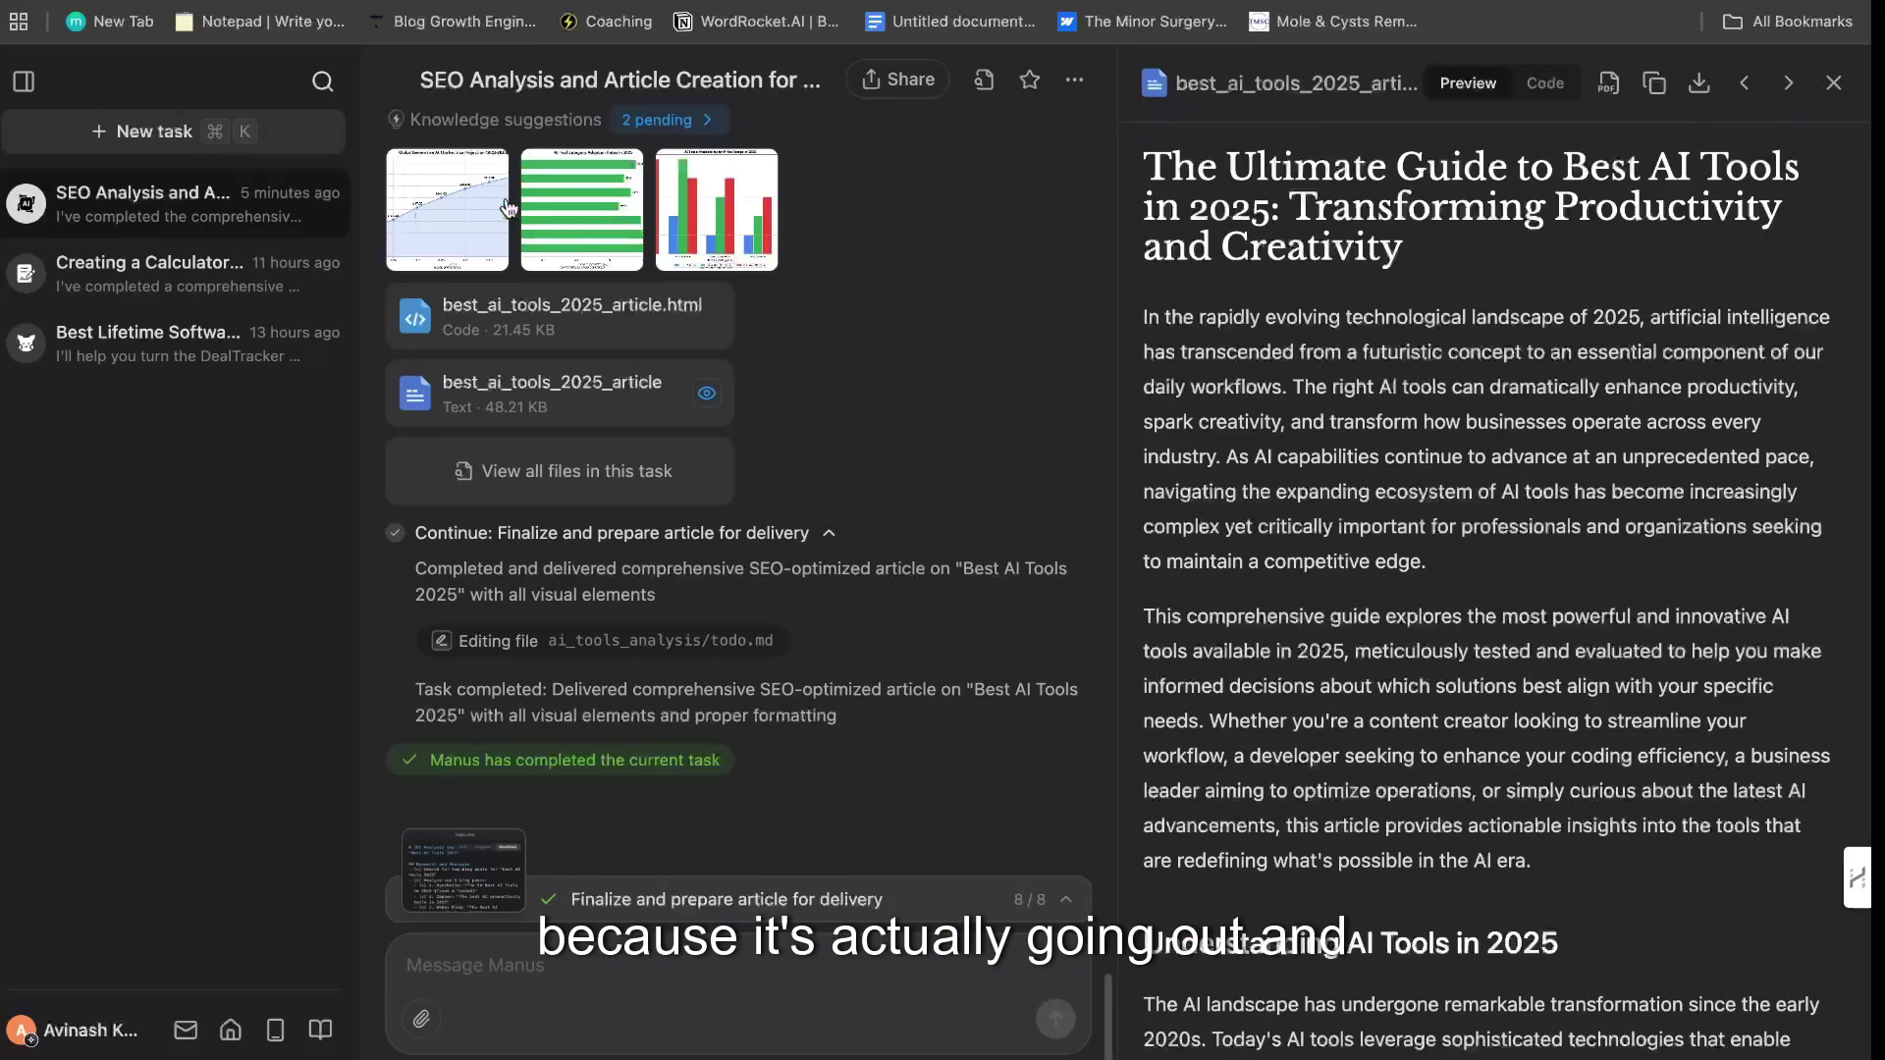
click(490, 232)
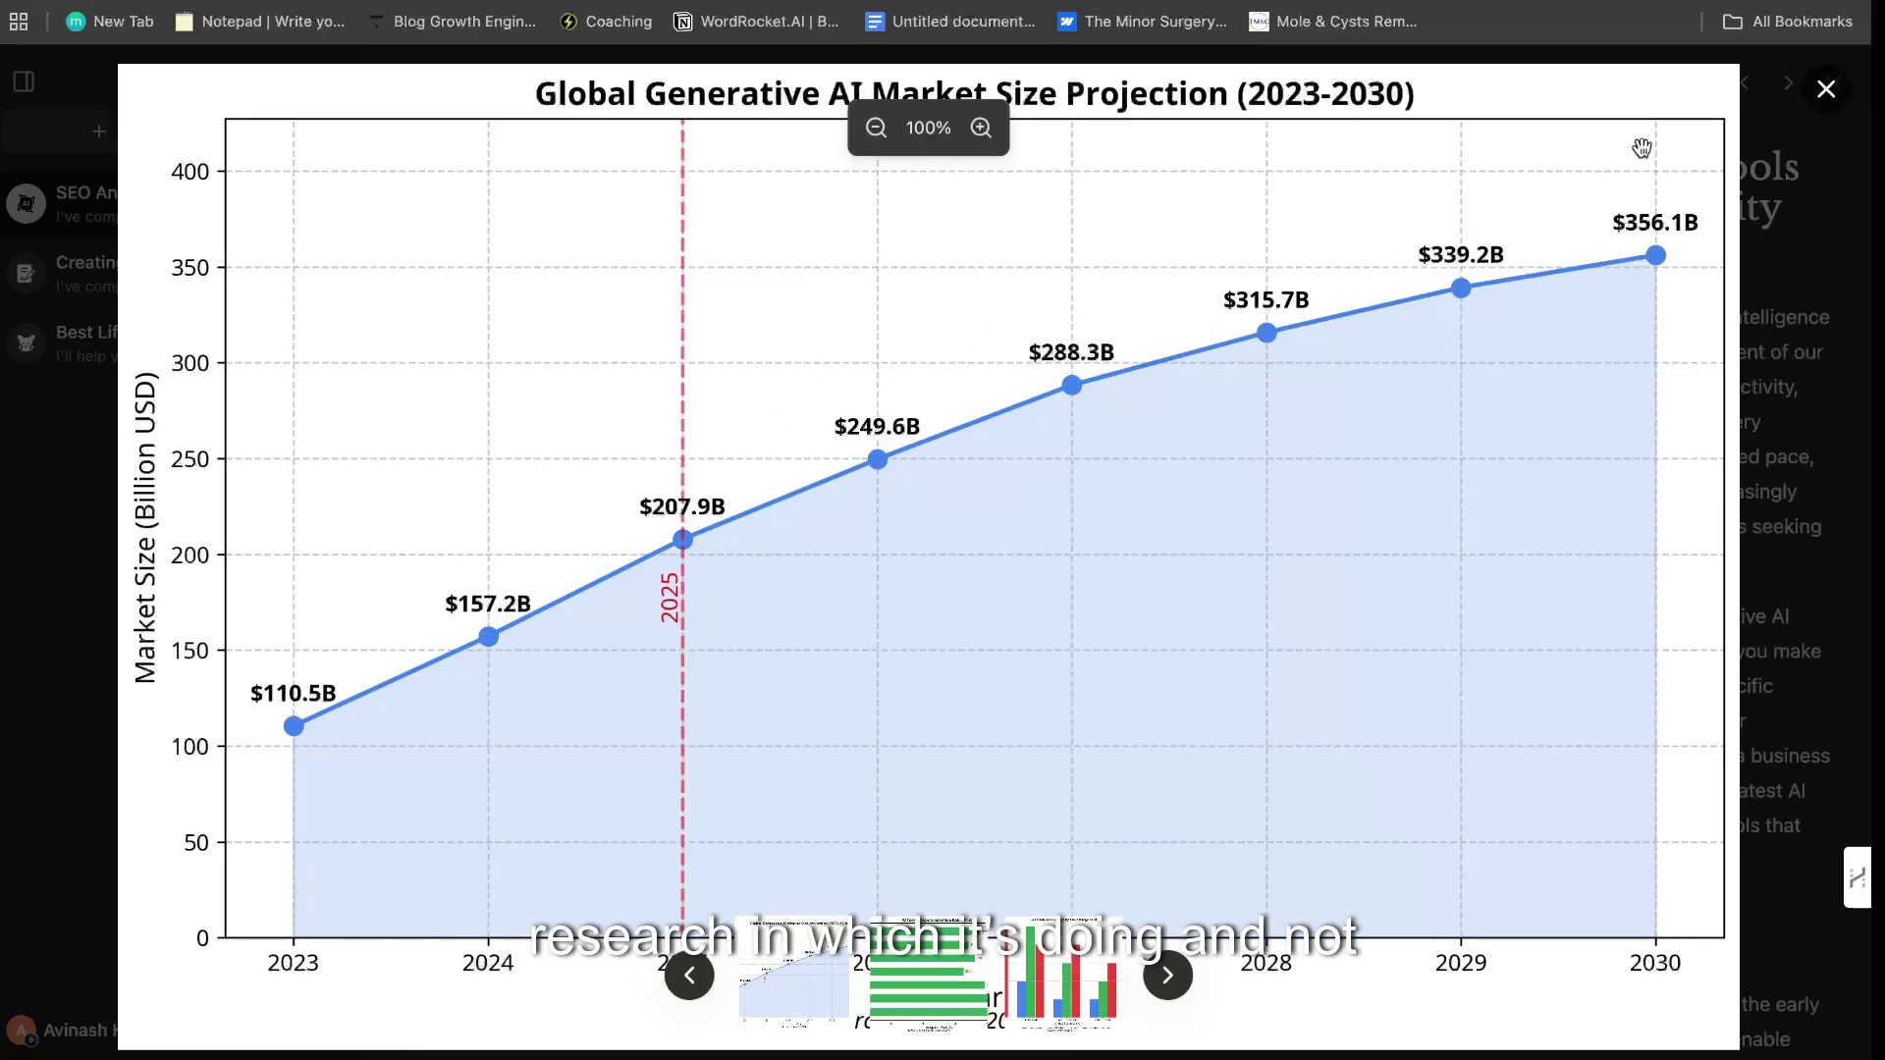
click(1825, 90)
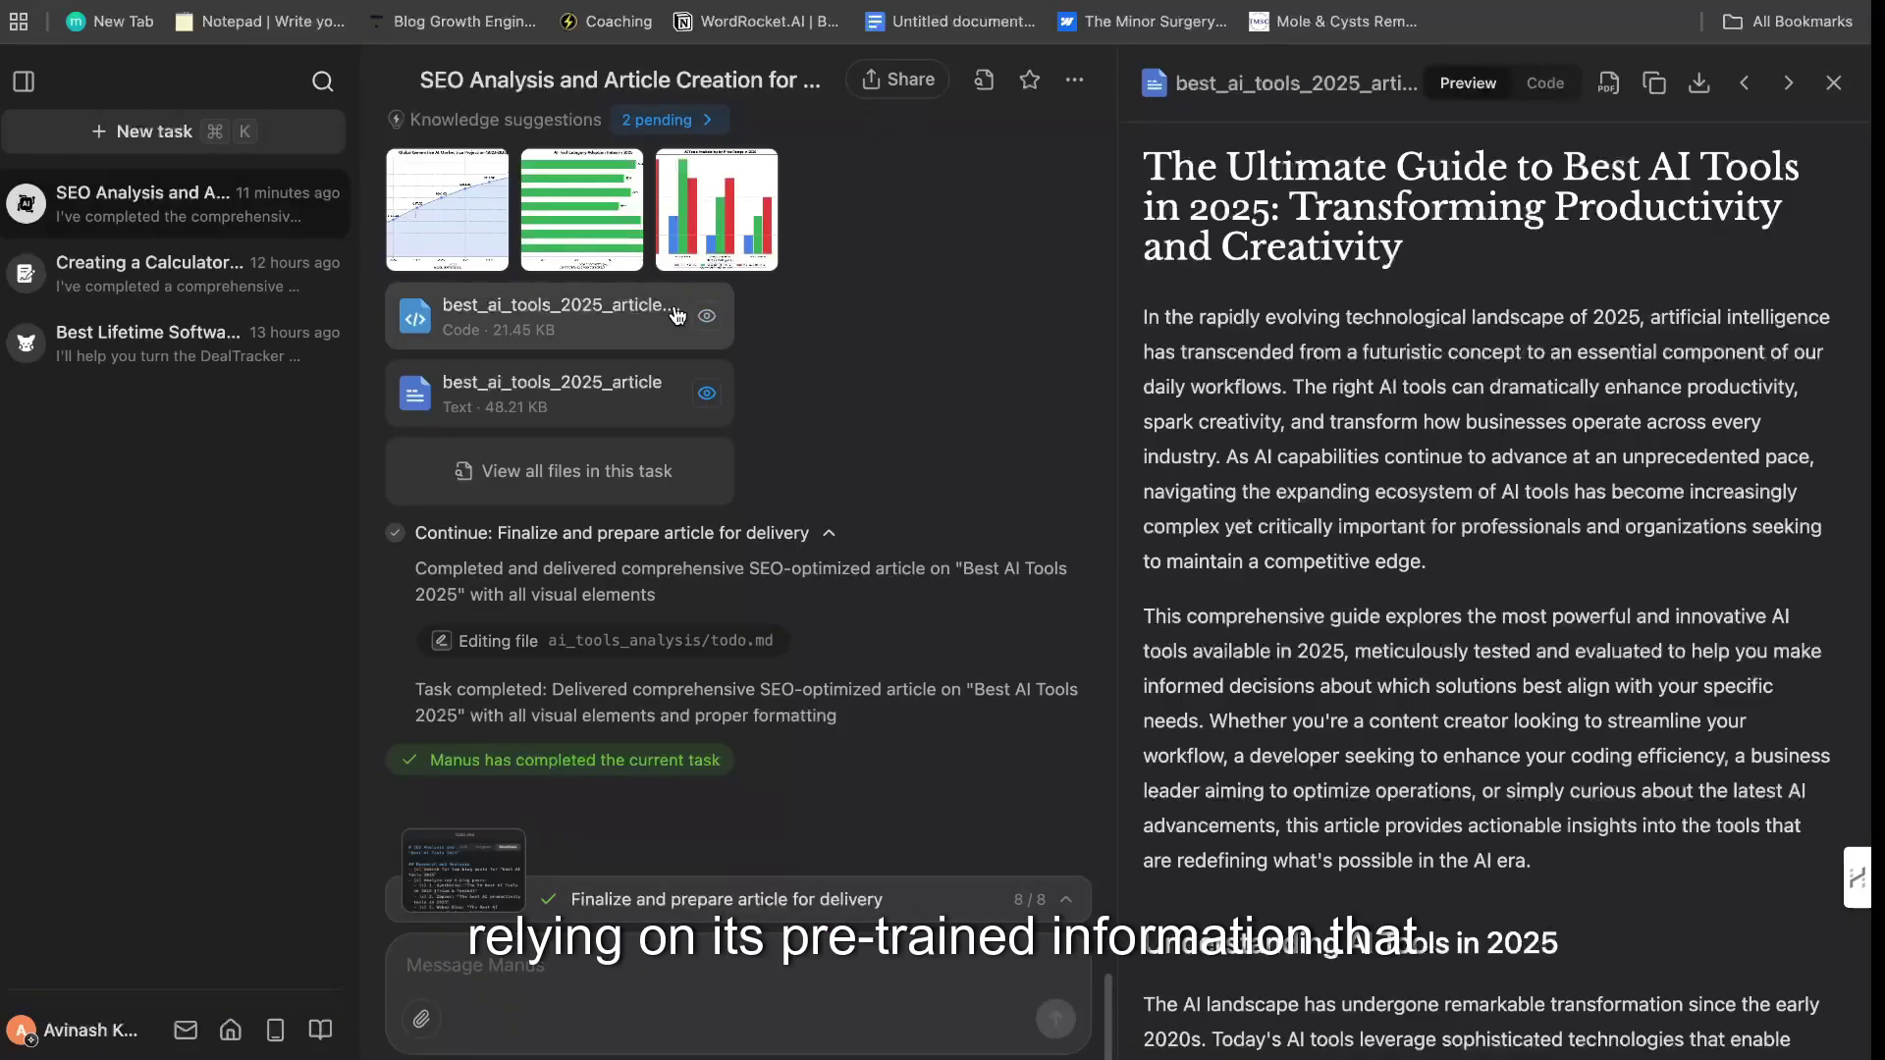
click(601, 208)
click(1805, 99)
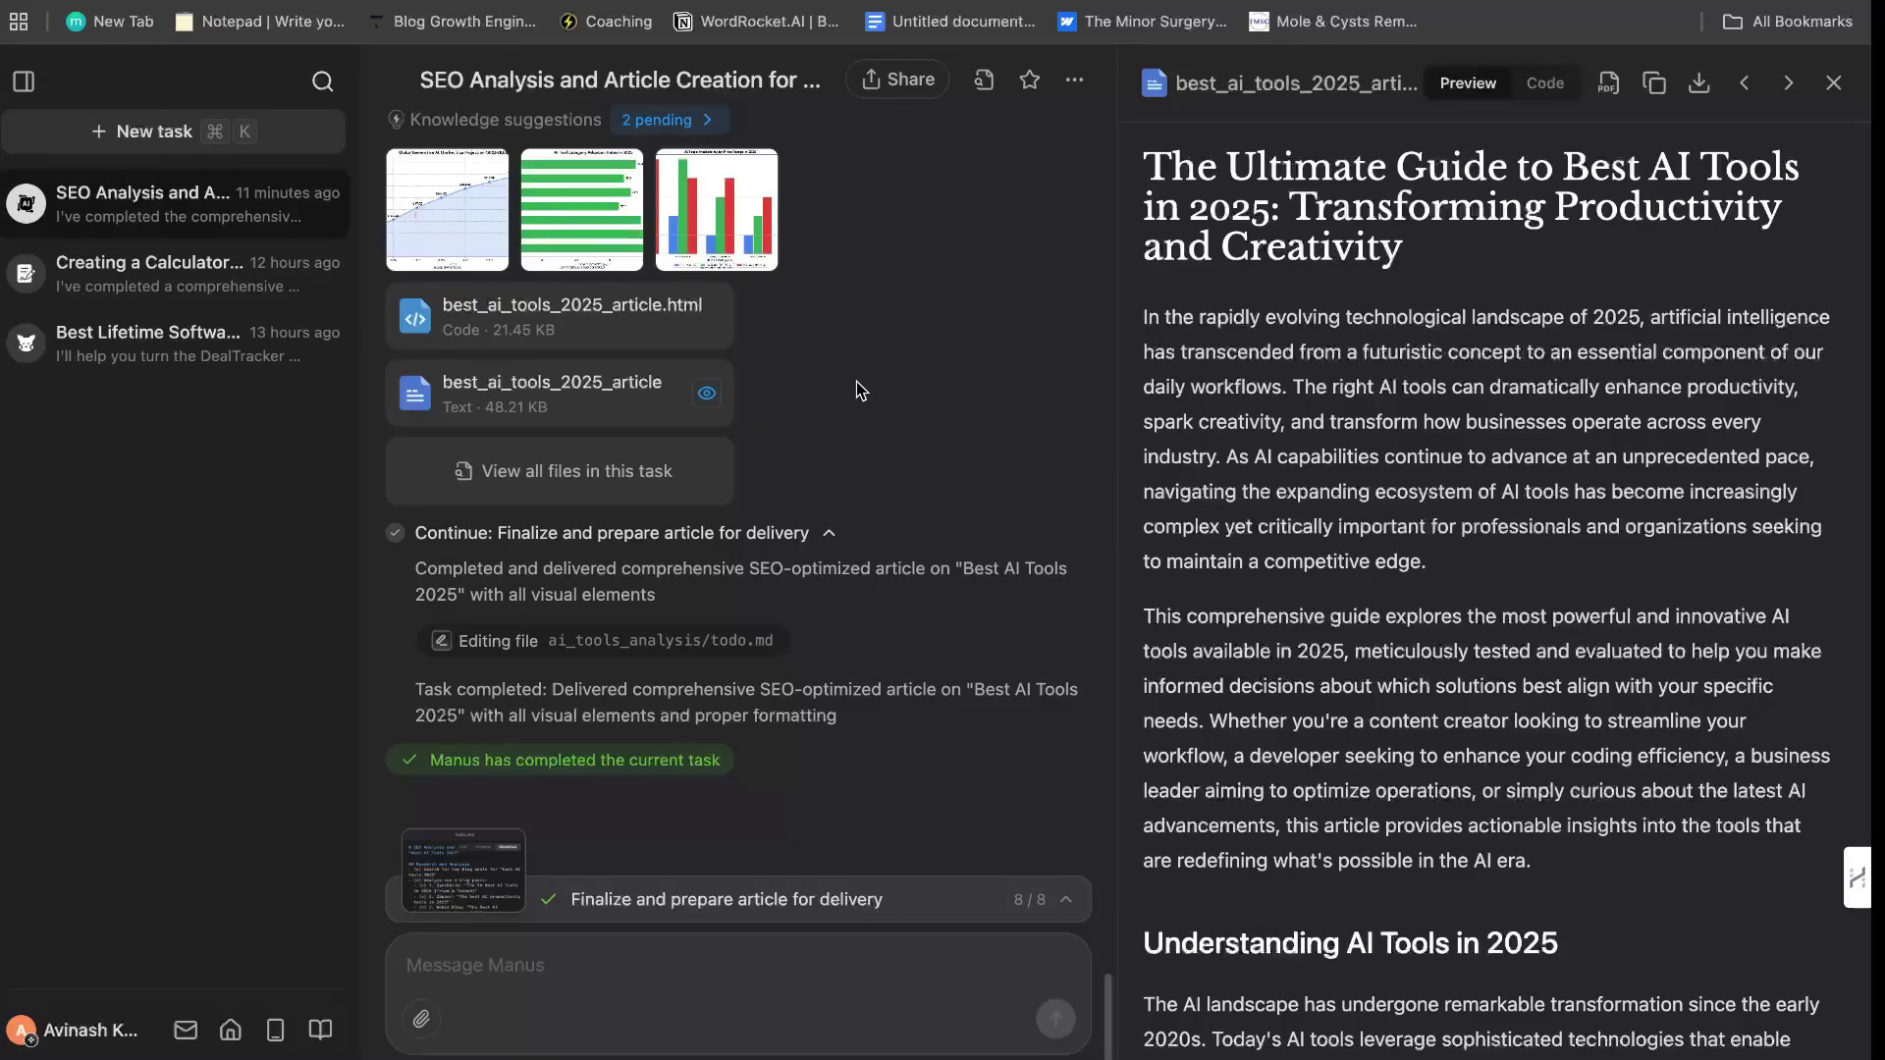
scroll(856, 391, up, 15)
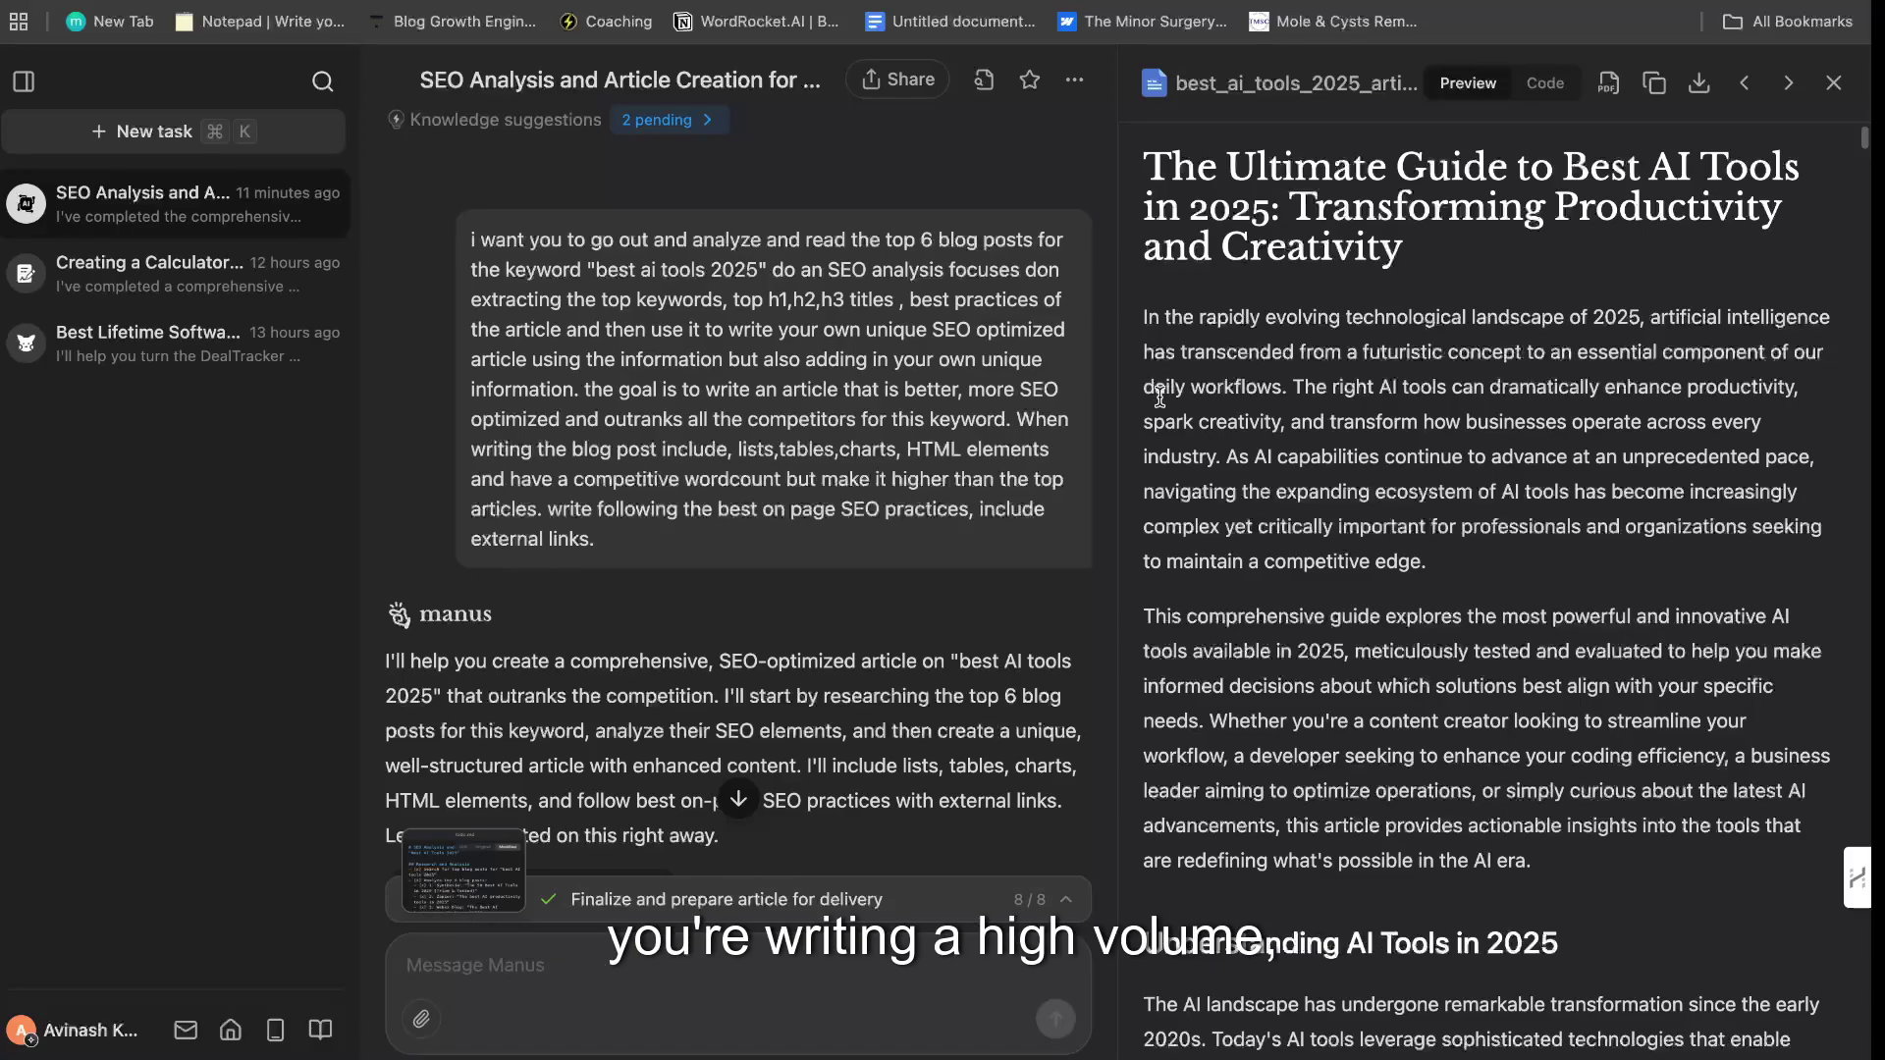
scroll(1166, 390, down, 10)
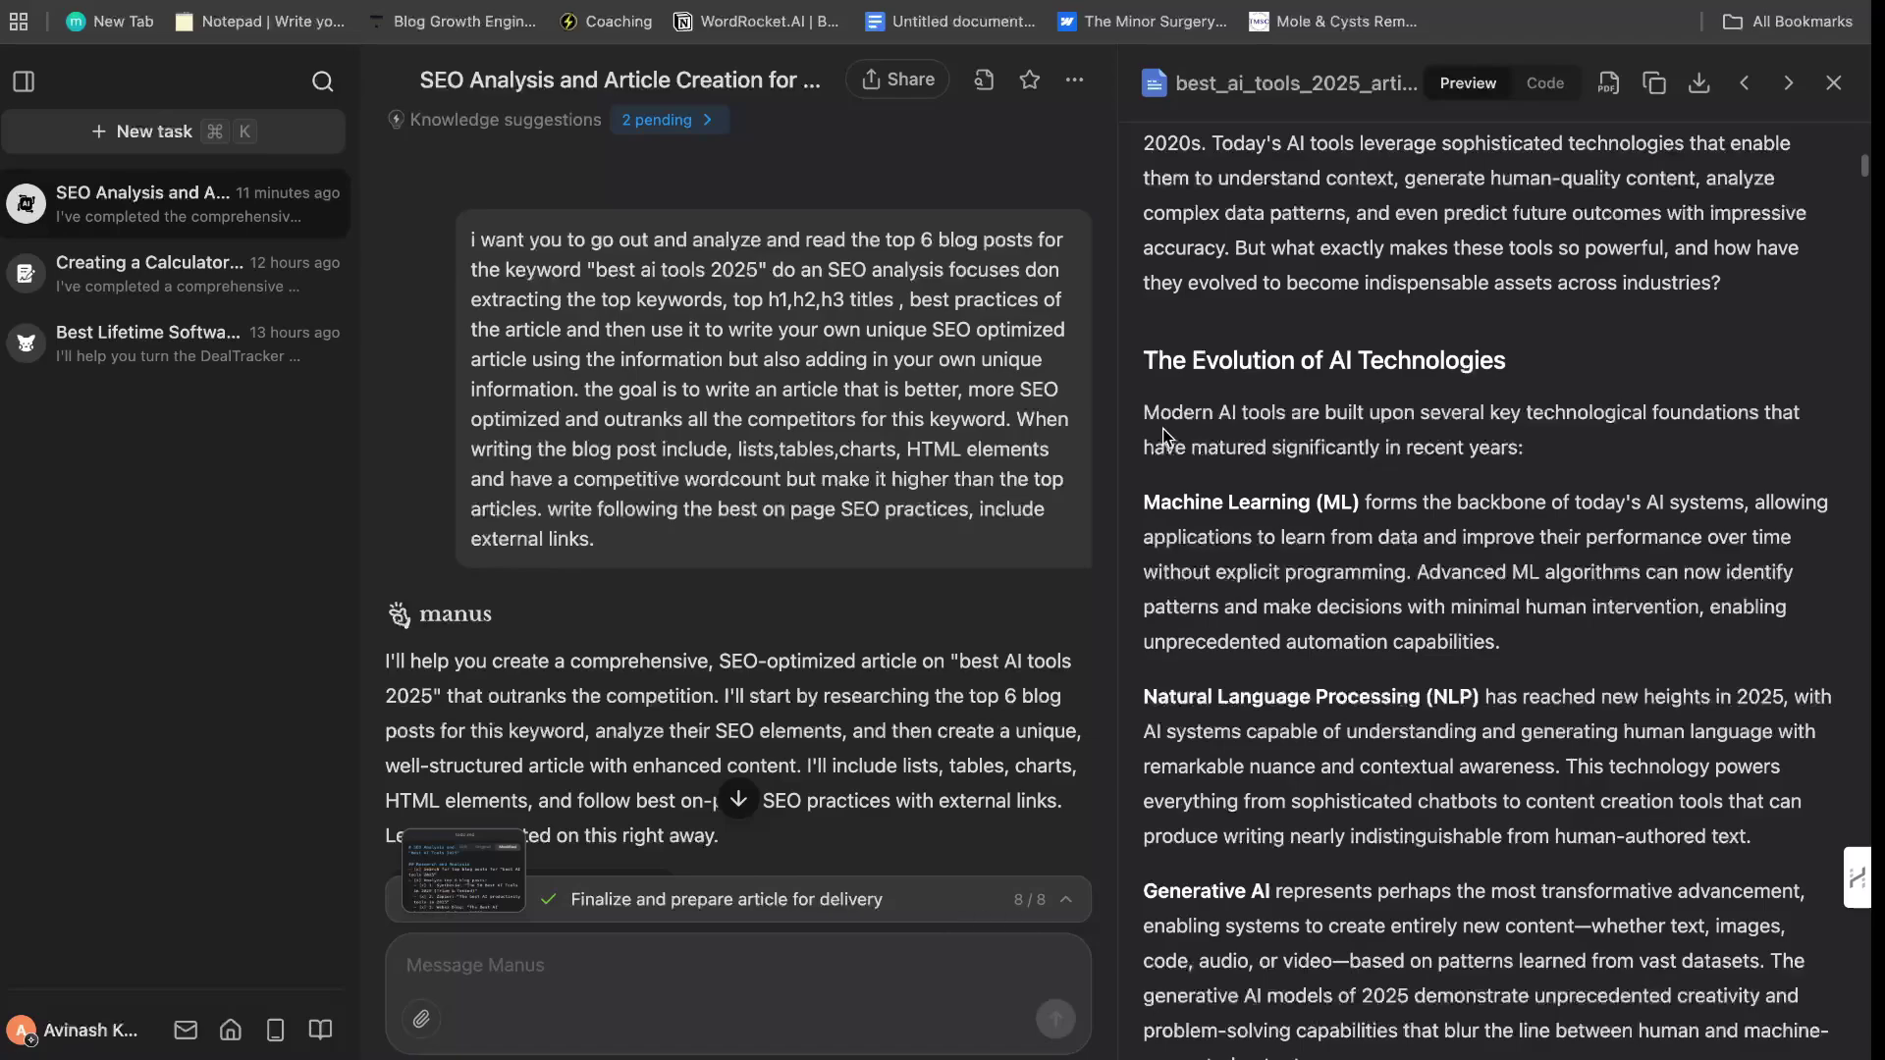
scroll(1165, 430, down, 15)
scroll(1151, 536, down, 10)
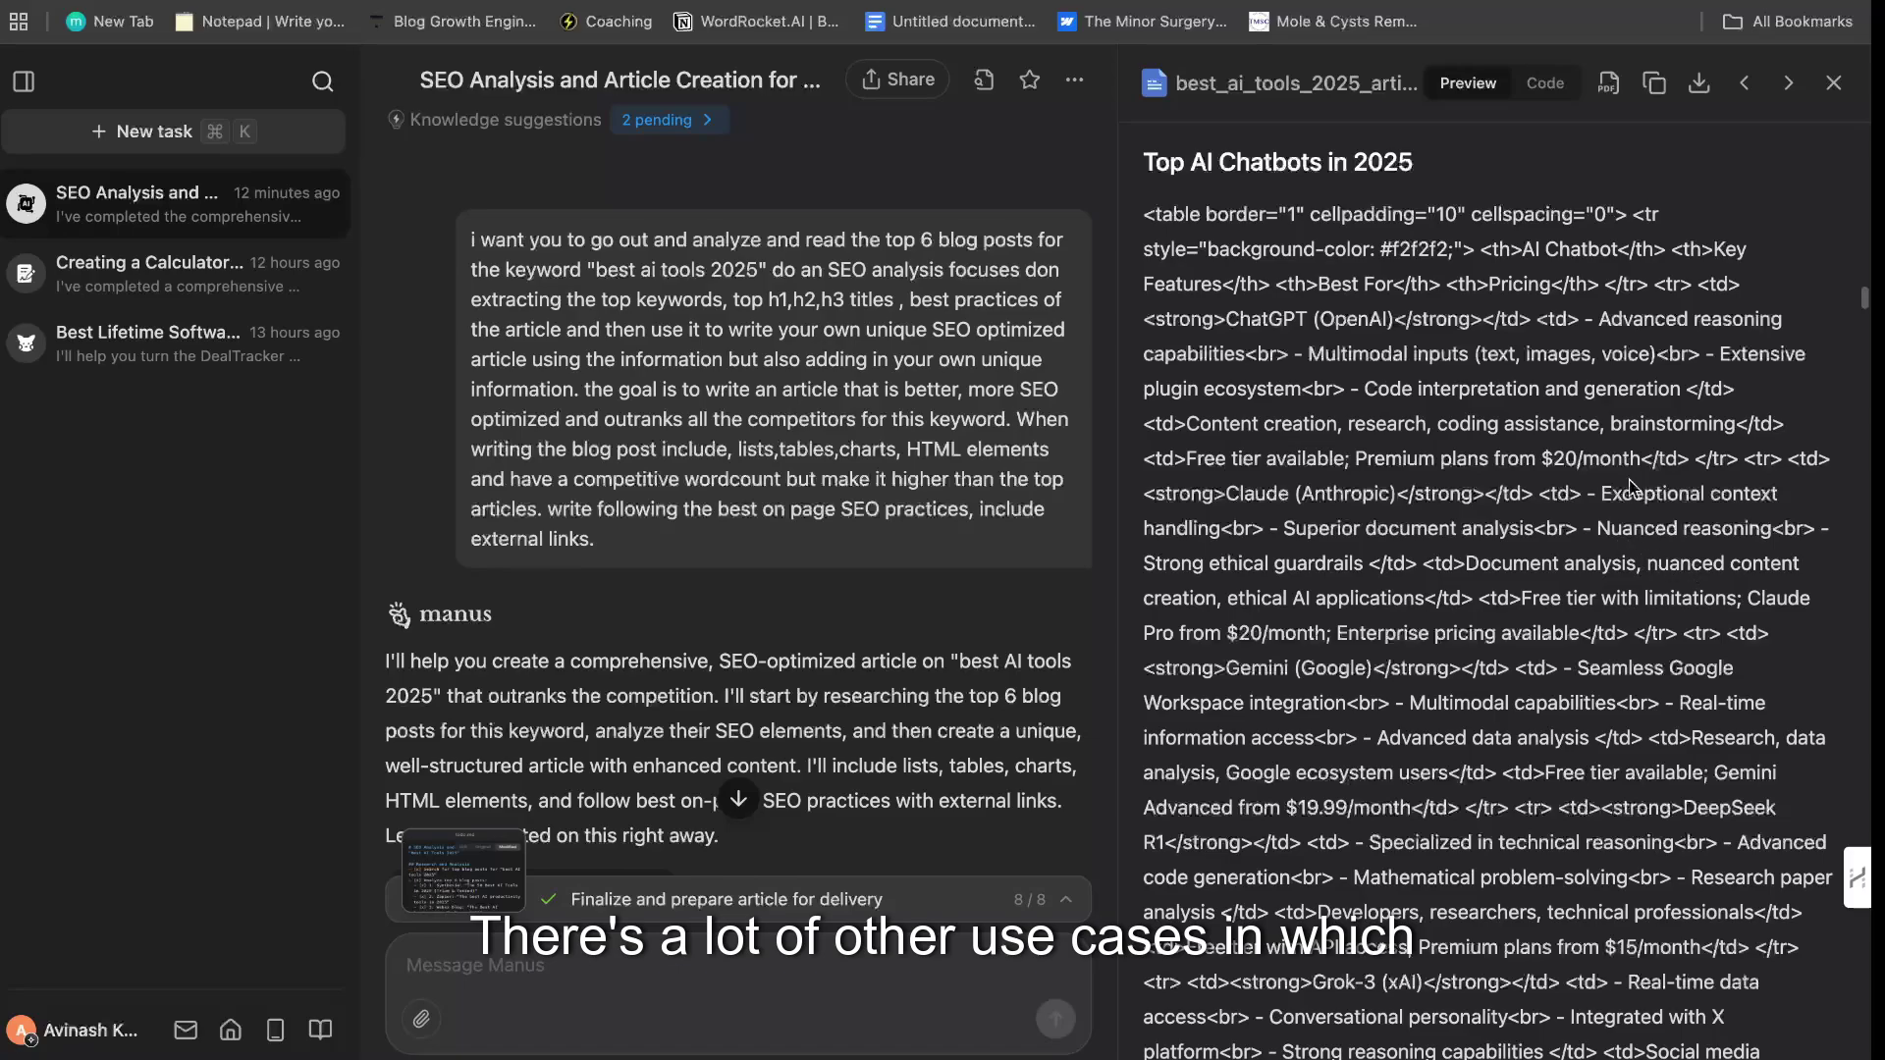
scroll(1158, 579, down, 15)
scroll(1092, 585, down, 20)
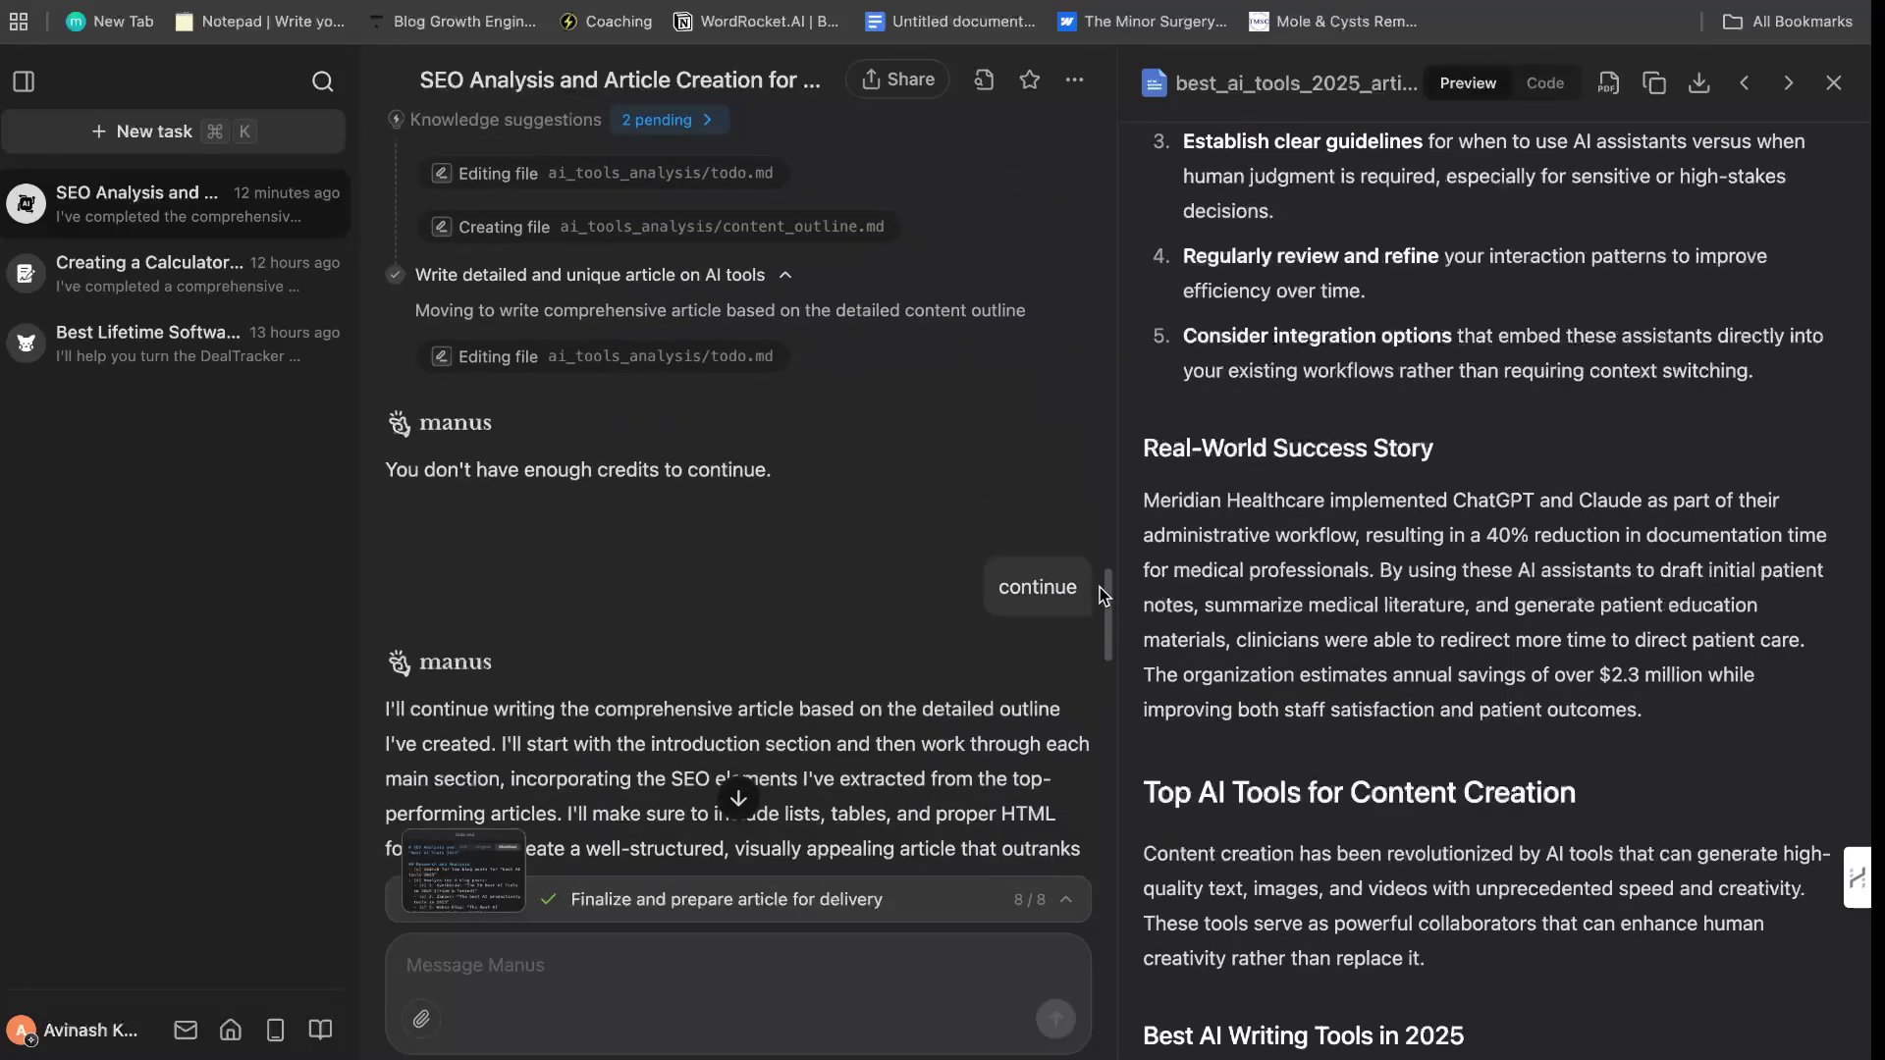
scroll(1099, 587, down, 10)
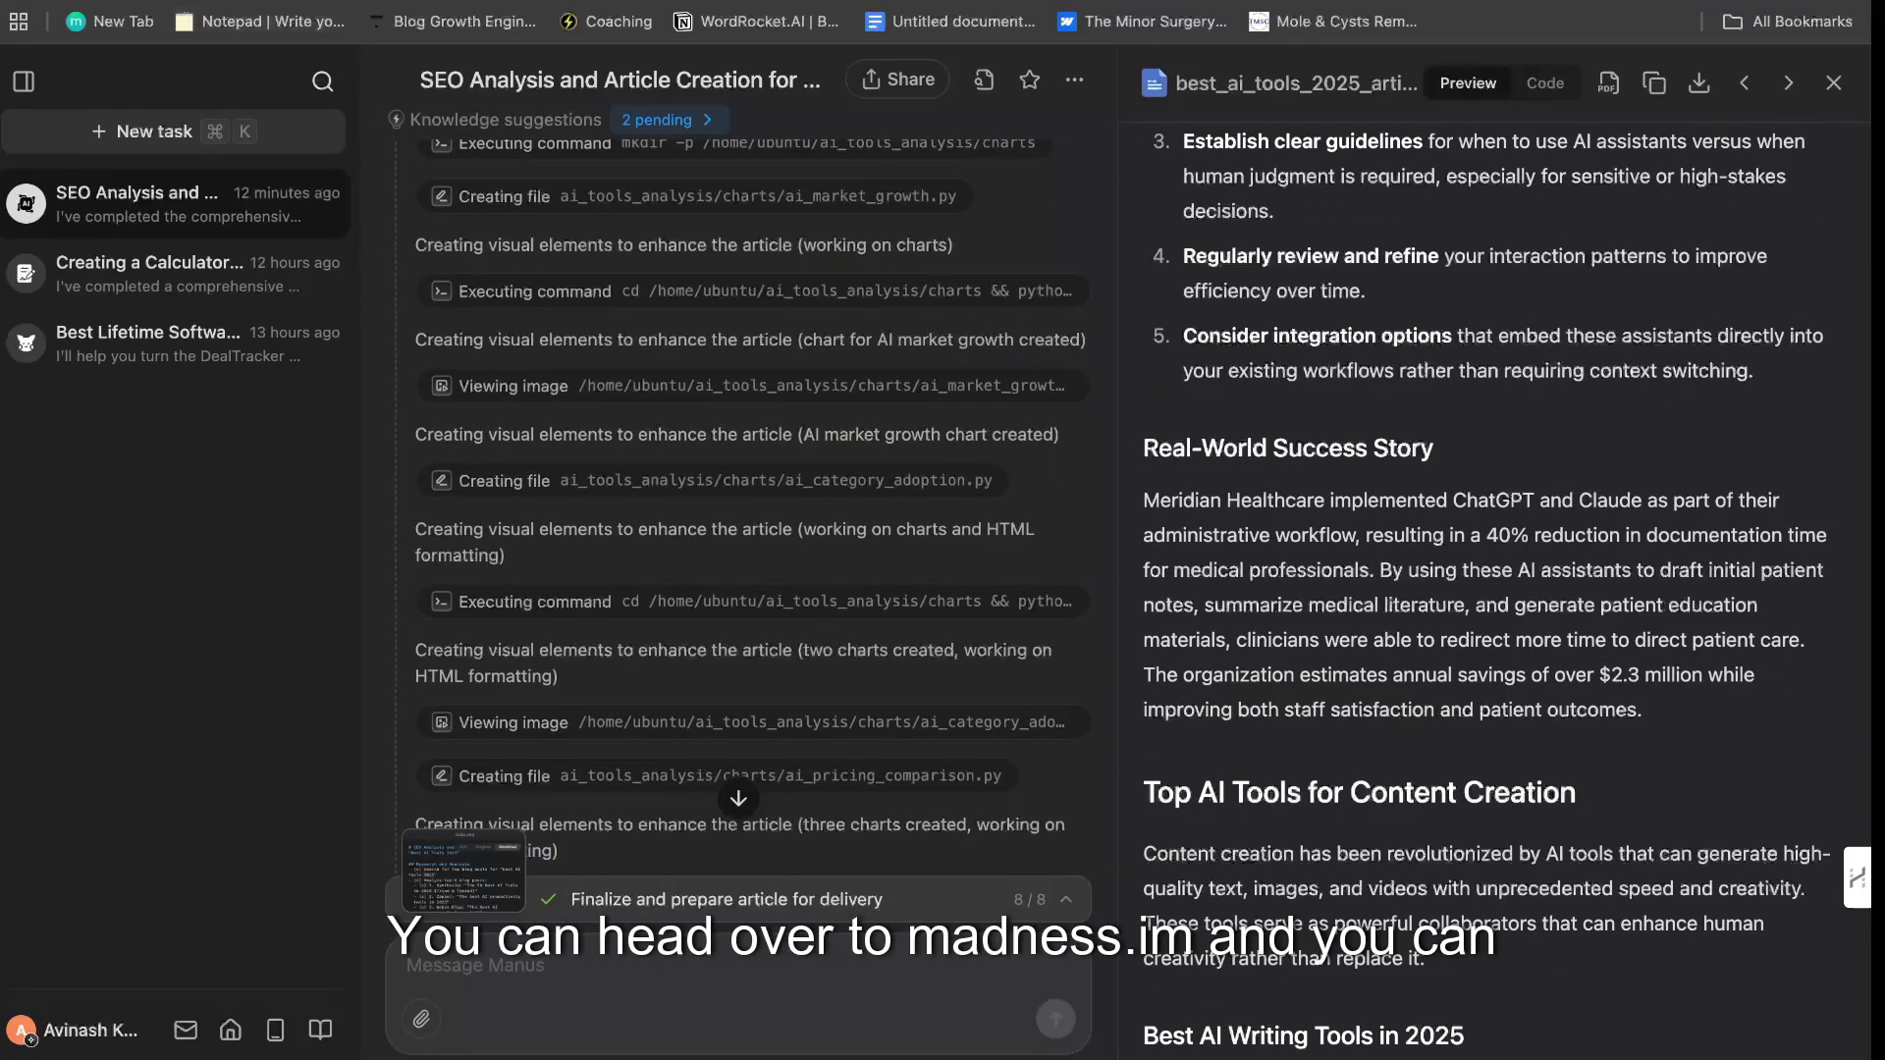